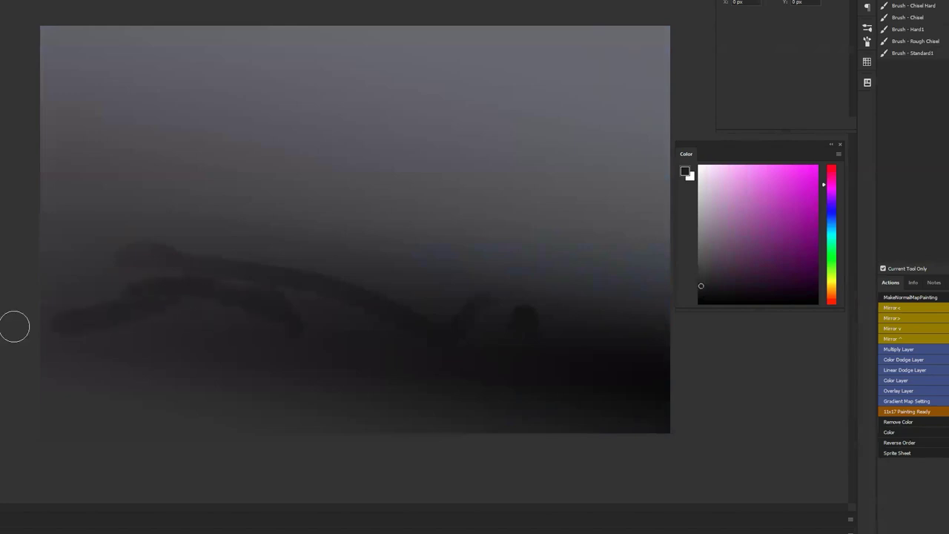
# Paint dark horizontal strokes across the lower ground band with a smaller, near-black brush.
pyautogui.moveTo(47, 352); pyautogui.dragTo(562, 381)
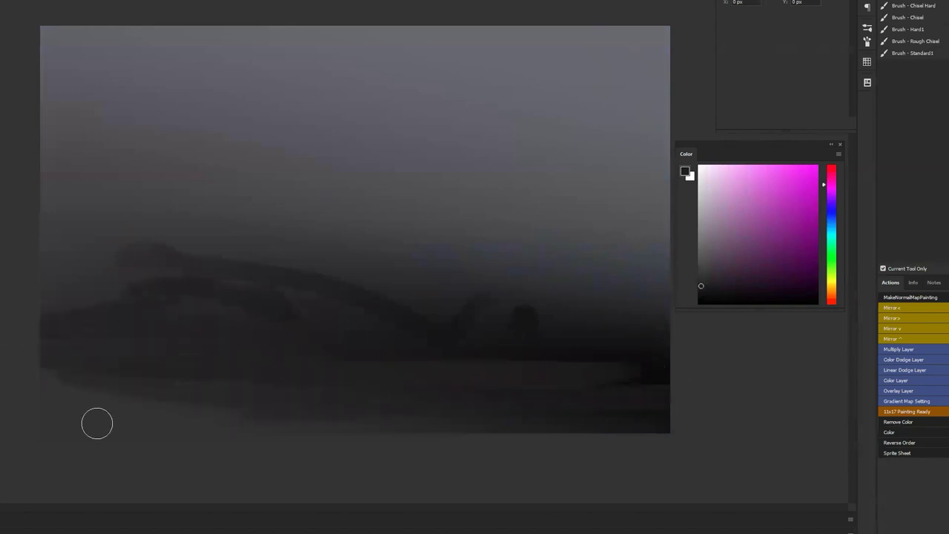
pyautogui.keyDown('alt'); pyautogui.click(491, 345); pyautogui.keyUp('alt')
pyautogui.press('[')
pyautogui.press('[')
pyautogui.press('[')
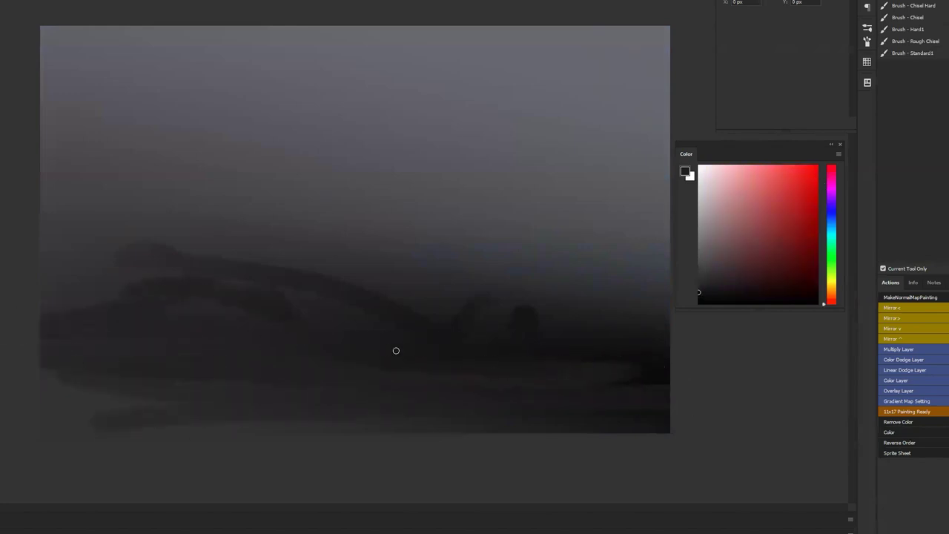
pyautogui.moveTo(103, 357); pyautogui.dragTo(553, 373)
pyautogui.moveTo(45, 370); pyautogui.dragTo(664, 379)
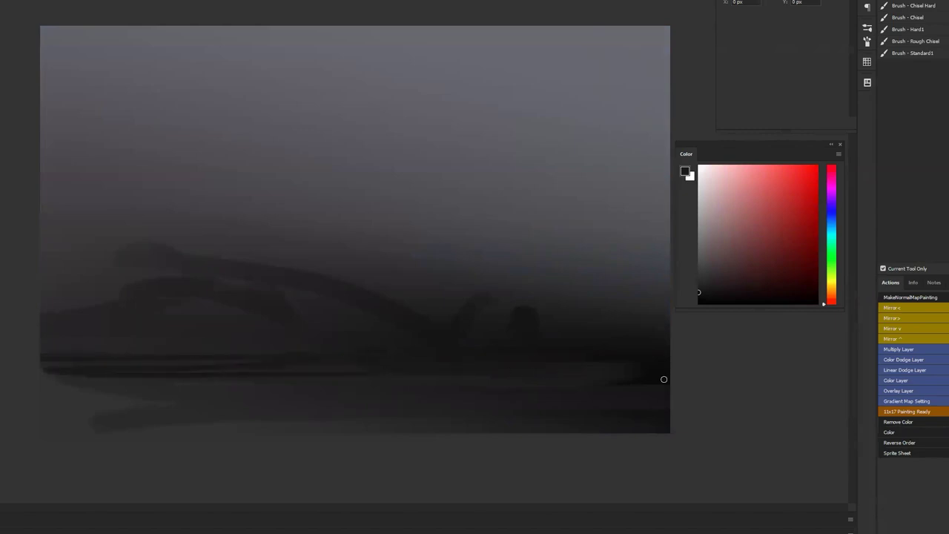
# Darken the upper-left edge of the hills with a larger dark brush.
pyautogui.keyDown('alt'); pyautogui.click(294, 305); pyautogui.keyUp('alt')
pyautogui.press(']')
pyautogui.press(']')
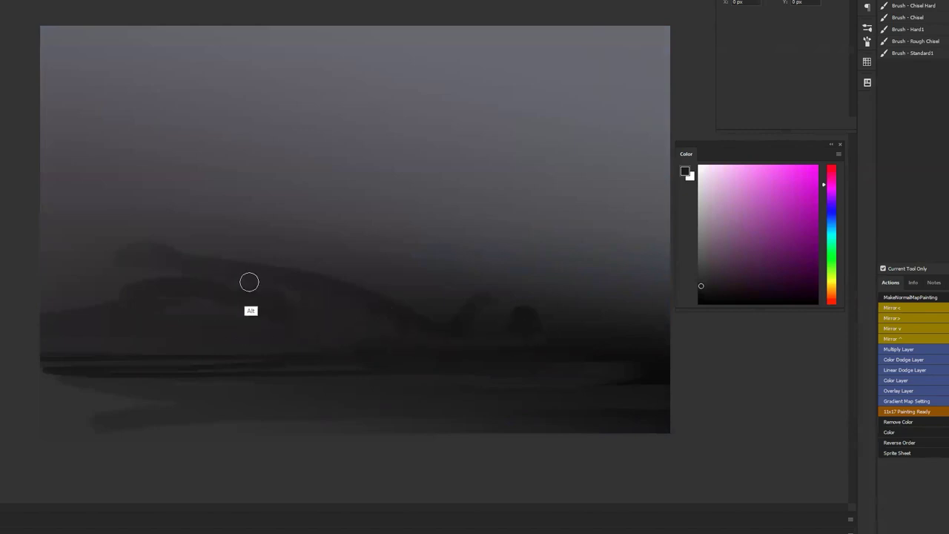
pyautogui.moveTo(144, 251)
pyautogui.mouseDown()
pyautogui.moveTo(121, 274)
pyautogui.moveTo(31, 293)
pyautogui.moveTo(87, 287)
pyautogui.moveTo(52, 311)
pyautogui.moveTo(70, 319)
pyautogui.moveTo(100, 287)
pyautogui.moveTo(123, 319)
pyautogui.moveTo(143, 302)
pyautogui.moveTo(221, 324)
pyautogui.mouseUp()
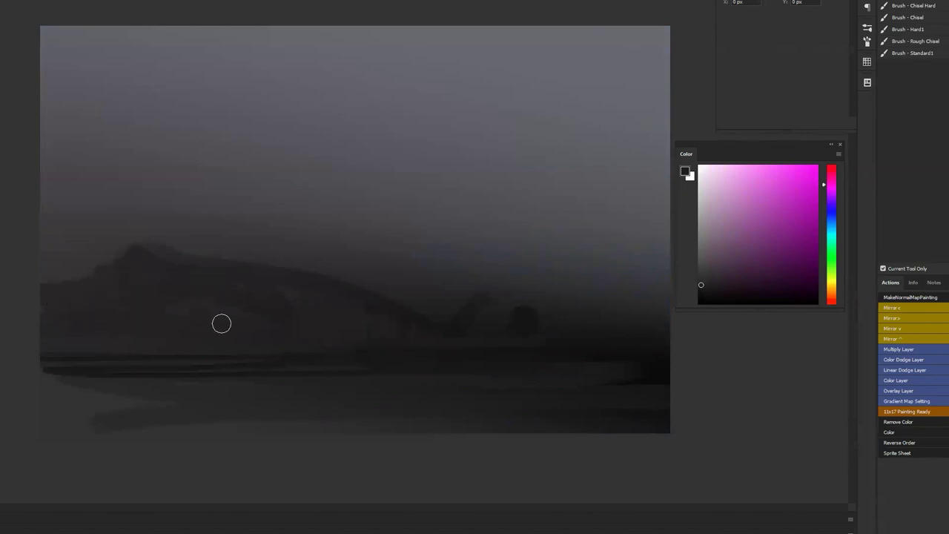
# Paint dark tree shapes beyond the hills on the right.
pyautogui.keyDown('alt'); pyautogui.click(476, 309); pyautogui.keyUp('alt')
pyautogui.moveTo(529, 315)
pyautogui.mouseDown()
pyautogui.moveTo(594, 309)
pyautogui.moveTo(615, 284)
pyautogui.moveTo(624, 300)
pyautogui.moveTo(632, 259)
pyautogui.moveTo(655, 265)
pyautogui.moveTo(593, 267)
pyautogui.mouseUp()
pyautogui.keyDown('alt'); pyautogui.click(557, 302); pyautogui.keyUp('alt')
pyautogui.keyDown('alt'); pyautogui.click(586, 295); pyautogui.keyUp('alt')
pyautogui.press(']')
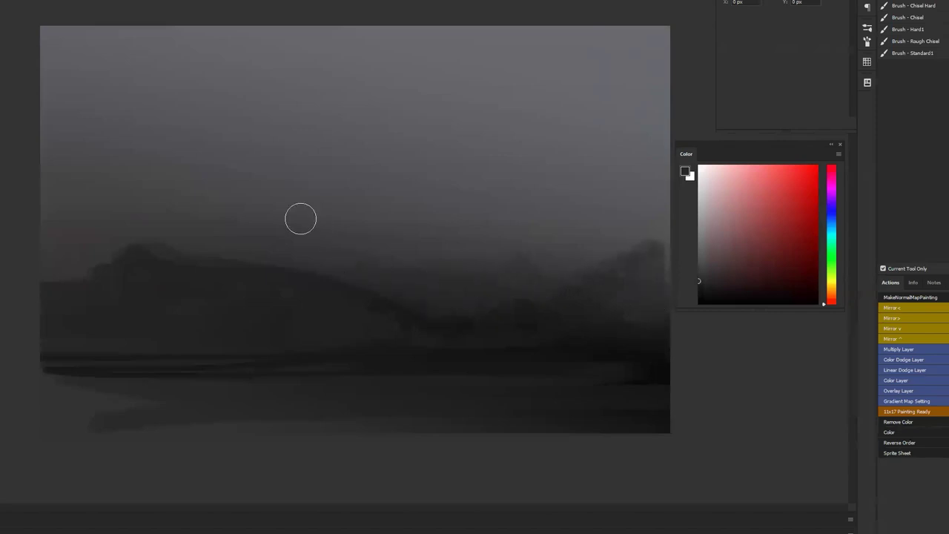
# Sample near-black tones and paint a long dark stroke across the right of the ground band.
pyautogui.keyDown('alt'); pyautogui.click(147, 258); pyautogui.keyUp('alt')
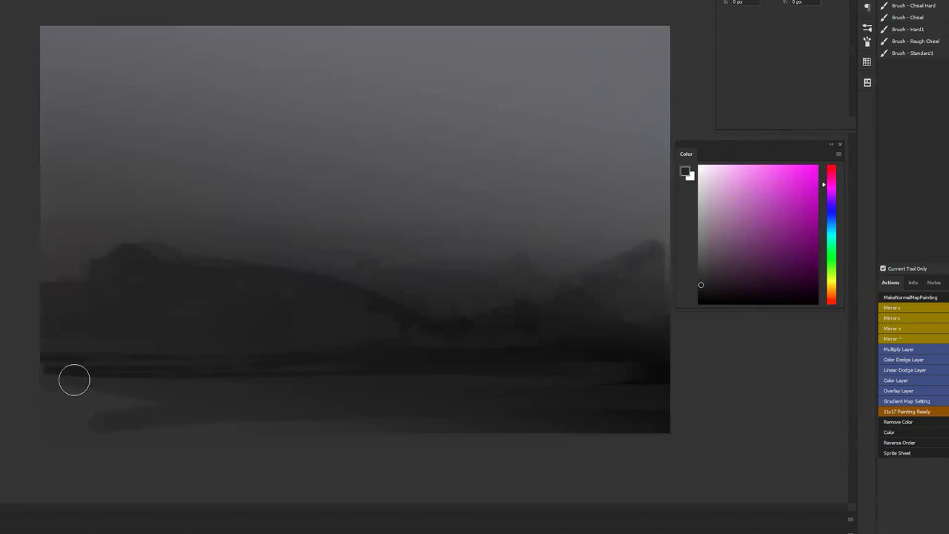
pyautogui.keyDown('alt'); pyautogui.click(615, 378); pyautogui.keyUp('alt')
pyautogui.keyDown('alt'); pyautogui.click(582, 361); pyautogui.keyUp('alt')
pyautogui.moveTo(643, 379)
pyautogui.mouseDown()
pyautogui.moveTo(41, 412)
pyautogui.moveTo(607, 382)
pyautogui.mouseUp()
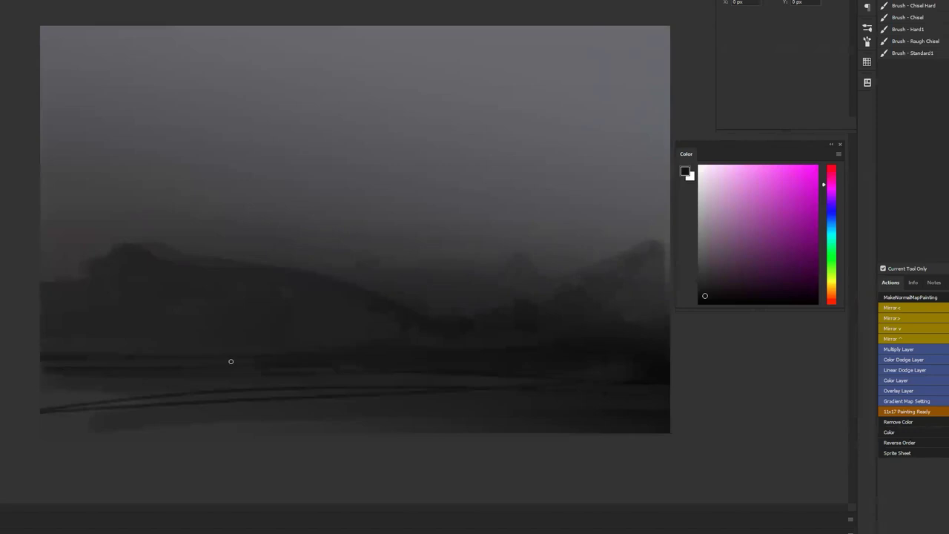
# Paint a low dark shape on the ground at left with a larger brush.
pyautogui.press(']')
pyautogui.press(']')
pyautogui.moveTo(206, 352); pyautogui.dragTo(176, 358)
pyautogui.keyDown('alt'); pyautogui.click(172, 350); pyautogui.keyUp('alt')
pyautogui.moveTo(163, 335)
pyautogui.mouseDown()
pyautogui.moveTo(149, 351)
pyautogui.moveTo(119, 355)
pyautogui.mouseUp()
# Paint the tall figure's leg, body and head as long dark strokes at the centre.
pyautogui.moveTo(327, 347)
pyautogui.mouseDown()
pyautogui.moveTo(339, 220)
pyautogui.moveTo(361, 195)
pyautogui.mouseUp()
pyautogui.moveTo(330, 244)
pyautogui.mouseDown()
pyautogui.moveTo(371, 114)
pyautogui.moveTo(362, 135)
pyautogui.moveTo(373, 49)
pyautogui.mouseUp()
pyautogui.moveTo(358, 107)
pyautogui.mouseDown()
pyautogui.moveTo(377, 88)
pyautogui.moveTo(388, 108)
pyautogui.moveTo(375, 158)
pyautogui.moveTo(385, 129)
pyautogui.moveTo(370, 128)
pyautogui.moveTo(367, 105)
pyautogui.moveTo(378, 99)
pyautogui.moveTo(384, 136)
pyautogui.moveTo(365, 155)
pyautogui.moveTo(365, 171)
pyautogui.moveTo(378, 168)
pyautogui.moveTo(359, 179)
pyautogui.moveTo(353, 223)
pyautogui.moveTo(354, 212)
pyautogui.moveTo(373, 258)
pyautogui.moveTo(370, 174)
pyautogui.moveTo(361, 187)
pyautogui.moveTo(375, 179)
pyautogui.moveTo(364, 218)
pyautogui.moveTo(372, 204)
pyautogui.moveTo(376, 270)
pyautogui.moveTo(369, 195)
pyautogui.moveTo(376, 295)
pyautogui.moveTo(363, 211)
pyautogui.moveTo(378, 301)
pyautogui.mouseUp()
# Darken the figure's leg and torso in black, then paint its head pale pink-white.
pyautogui.press('d')
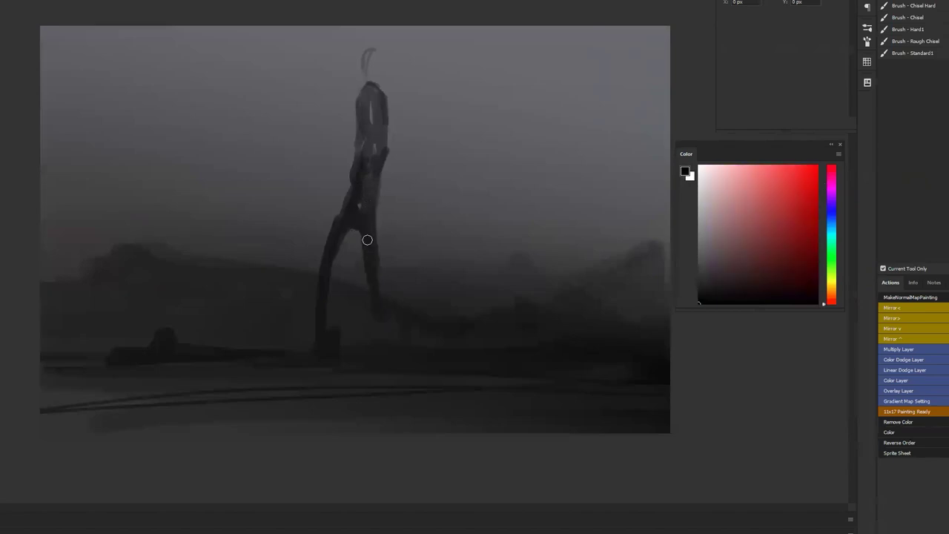
pyautogui.moveTo(367, 240)
pyautogui.mouseDown()
pyautogui.moveTo(363, 183)
pyautogui.moveTo(364, 242)
pyautogui.moveTo(383, 148)
pyautogui.moveTo(378, 184)
pyautogui.moveTo(387, 109)
pyautogui.moveTo(364, 99)
pyautogui.mouseUp()
pyautogui.click(712, 183)
pyautogui.moveTo(364, 58)
pyautogui.mouseDown()
pyautogui.moveTo(366, 74)
pyautogui.moveTo(370, 59)
pyautogui.mouseUp()
pyautogui.click(704, 178)
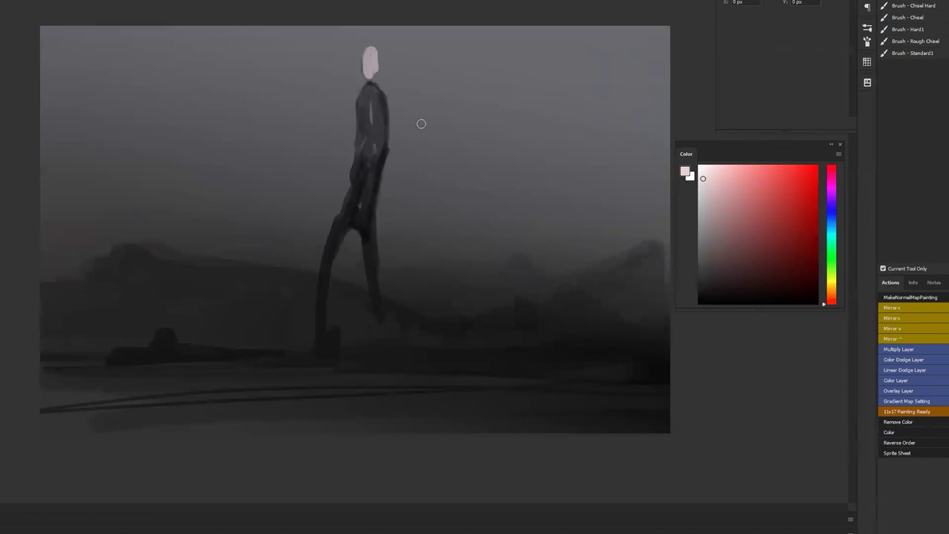
pyautogui.moveTo(361, 60)
pyautogui.mouseDown()
pyautogui.moveTo(373, 53)
pyautogui.moveTo(370, 75)
pyautogui.mouseUp()
# Shade the left side of the figure's head with grey.
pyautogui.press('d')
pyautogui.keyDown('alt'); pyautogui.click(369, 71); pyautogui.keyUp('alt')
pyautogui.keyDown('alt'); pyautogui.click(375, 92); pyautogui.keyUp('alt')
pyautogui.moveTo(365, 61); pyautogui.dragTo(367, 70)
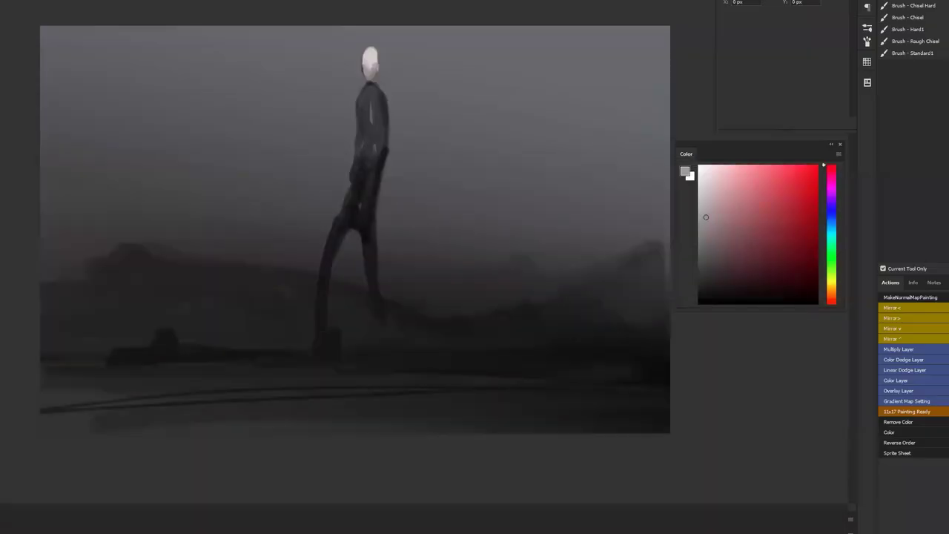
# Paint light grey strokes along the figure's left side, torso and left arm.
pyautogui.keyDown('alt'); pyautogui.click(371, 95); pyautogui.keyUp('alt')
pyautogui.keyDown('alt'); pyautogui.click(357, 138); pyautogui.keyUp('alt')
pyautogui.moveTo(359, 107)
pyautogui.mouseDown()
pyautogui.moveTo(345, 154)
pyautogui.moveTo(357, 197)
pyautogui.mouseUp()
pyautogui.keyDown('alt'); pyautogui.click(359, 106); pyautogui.keyUp('alt')
pyautogui.keyDown('alt'); pyautogui.click(359, 104); pyautogui.keyUp('alt')
pyautogui.moveTo(355, 130)
pyautogui.mouseDown()
pyautogui.moveTo(347, 157)
pyautogui.moveTo(359, 161)
pyautogui.moveTo(357, 139)
pyautogui.moveTo(348, 153)
pyautogui.moveTo(358, 112)
pyautogui.moveTo(336, 186)
pyautogui.mouseUp()
pyautogui.keyDown('alt'); pyautogui.click(359, 117); pyautogui.keyUp('alt')
pyautogui.moveTo(351, 149)
pyautogui.mouseDown()
pyautogui.moveTo(332, 186)
pyautogui.moveTo(338, 195)
pyautogui.mouseUp()
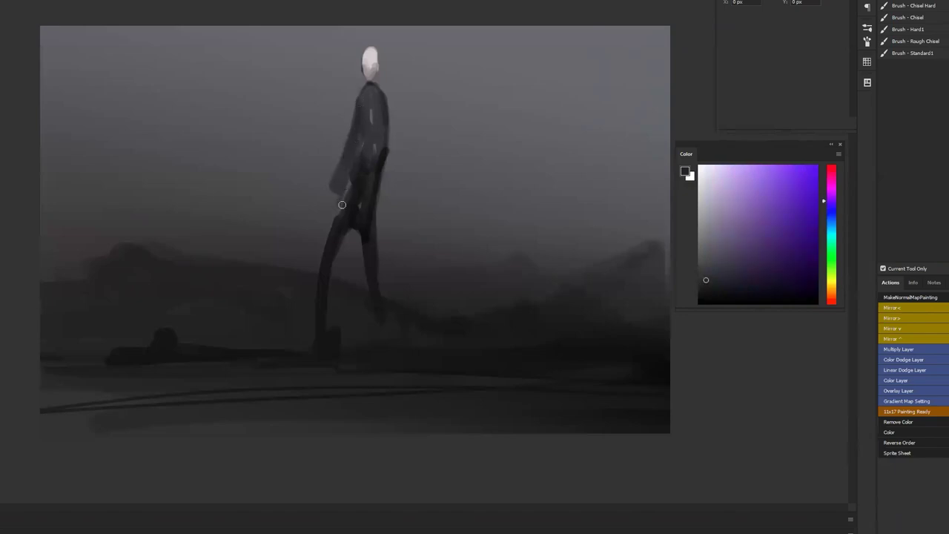
# Paint a dark right arm and darken the torso and the coat's edge downward.
pyautogui.moveTo(390, 129); pyautogui.dragTo(401, 215)
pyautogui.keyDown('alt'); pyautogui.click(382, 185); pyautogui.keyUp('alt')
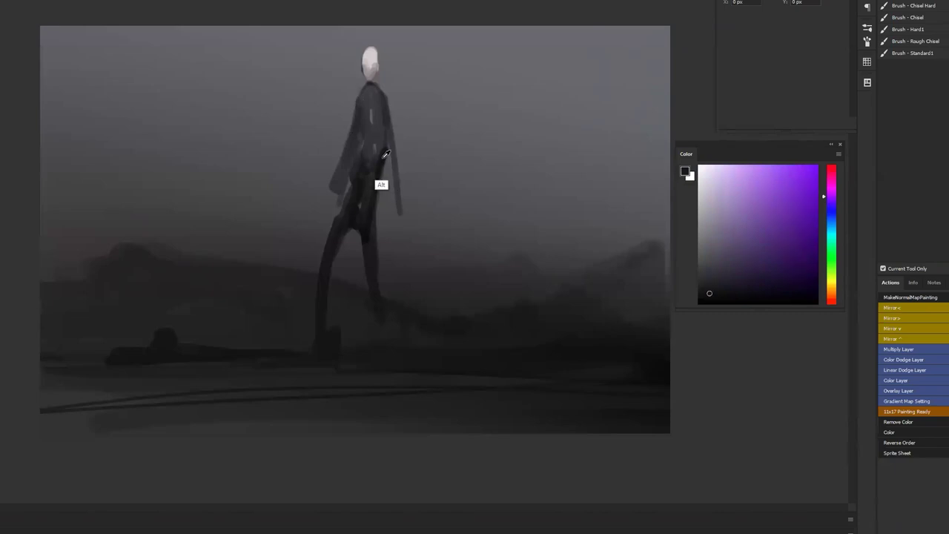
pyautogui.moveTo(378, 106); pyautogui.dragTo(380, 193)
pyautogui.moveTo(391, 147); pyautogui.dragTo(393, 216)
pyautogui.moveTo(389, 119); pyautogui.dragTo(386, 189)
pyautogui.keyDown('alt'); pyautogui.click(384, 155); pyautogui.keyUp('alt')
pyautogui.moveTo(387, 133)
pyautogui.mouseDown()
pyautogui.moveTo(384, 212)
pyautogui.moveTo(393, 191)
pyautogui.moveTo(384, 102)
pyautogui.moveTo(398, 226)
pyautogui.mouseUp()
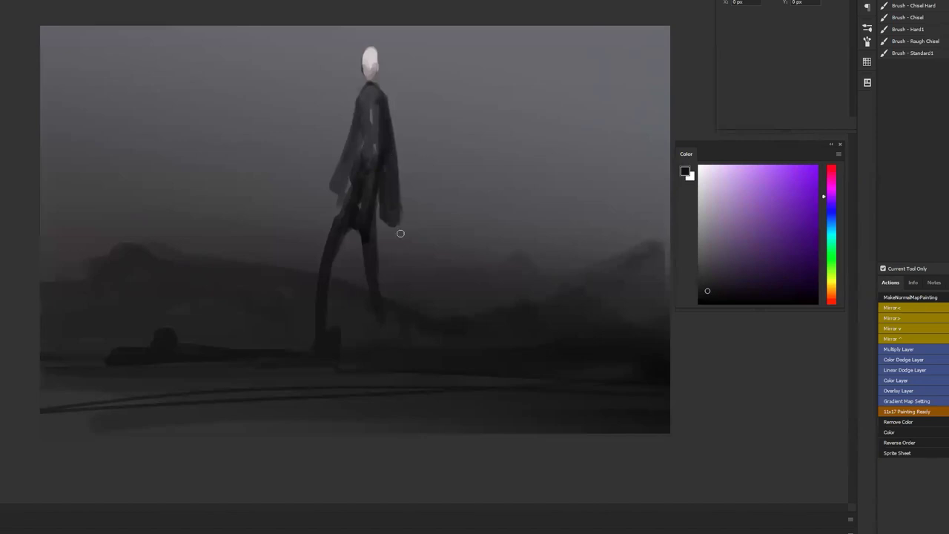
# Add a second leg with a dark magenta-grey knee and foot, and darken the waist.
pyautogui.keyDown('alt'); pyautogui.click(351, 227); pyautogui.keyUp('alt')
pyautogui.moveTo(373, 226)
pyautogui.mouseDown()
pyautogui.moveTo(377, 240)
pyautogui.moveTo(401, 248)
pyautogui.moveTo(383, 261)
pyautogui.moveTo(408, 247)
pyautogui.moveTo(417, 266)
pyautogui.mouseUp()
pyautogui.moveTo(425, 297)
pyautogui.mouseDown()
pyautogui.moveTo(413, 264)
pyautogui.moveTo(436, 335)
pyautogui.mouseUp()
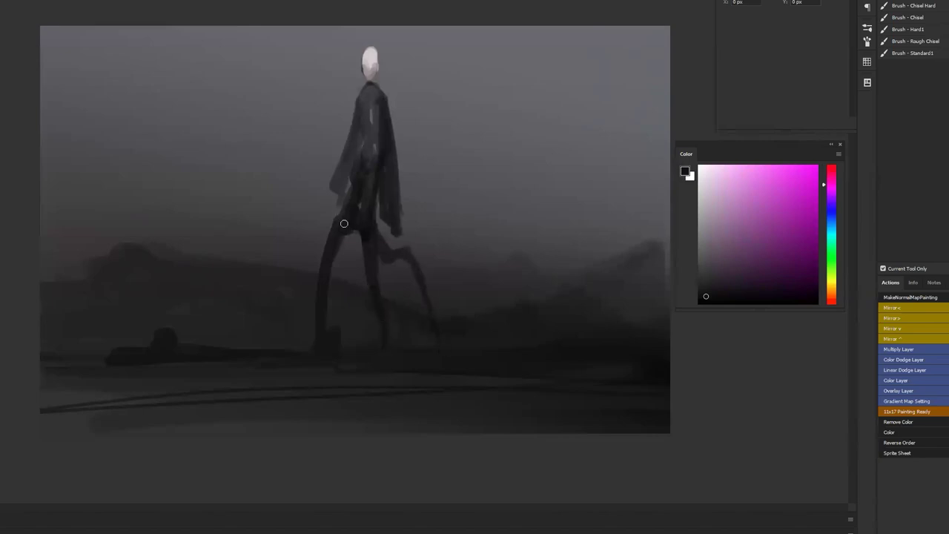
pyautogui.moveTo(345, 218); pyautogui.dragTo(360, 174)
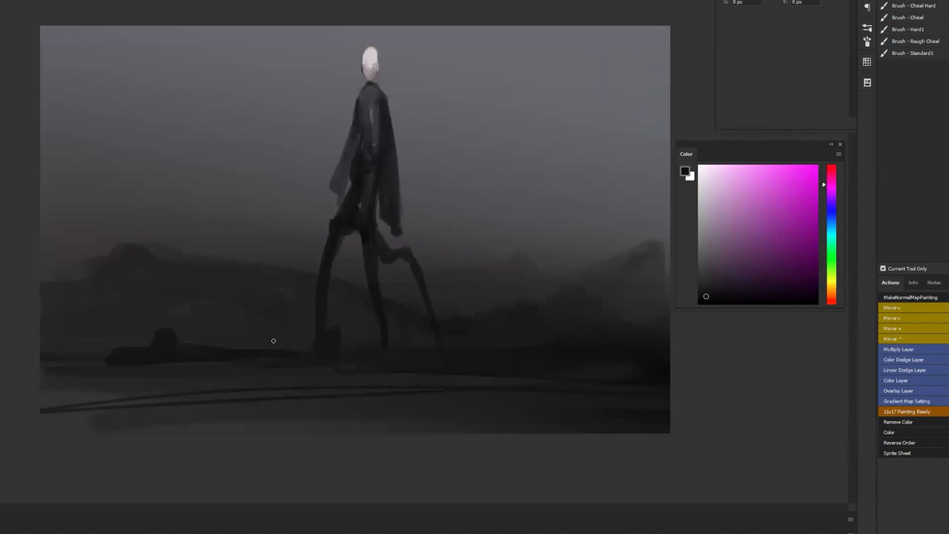
# Brighten the face with the head's light grey and dab dark magenta-grey at the neck.
pyautogui.keyDown('alt'); pyautogui.click(376, 62); pyautogui.keyUp('alt')
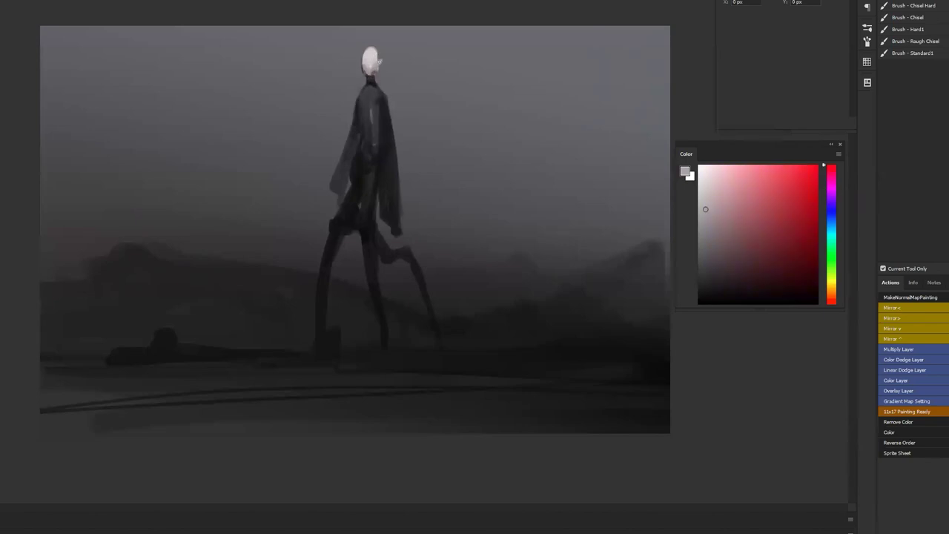
pyautogui.moveTo(362, 69); pyautogui.dragTo(362, 65)
pyautogui.keyDown('alt'); pyautogui.click(371, 78); pyautogui.keyUp('alt')
pyautogui.moveTo(365, 77); pyautogui.dragTo(376, 81)
pyautogui.press('d')
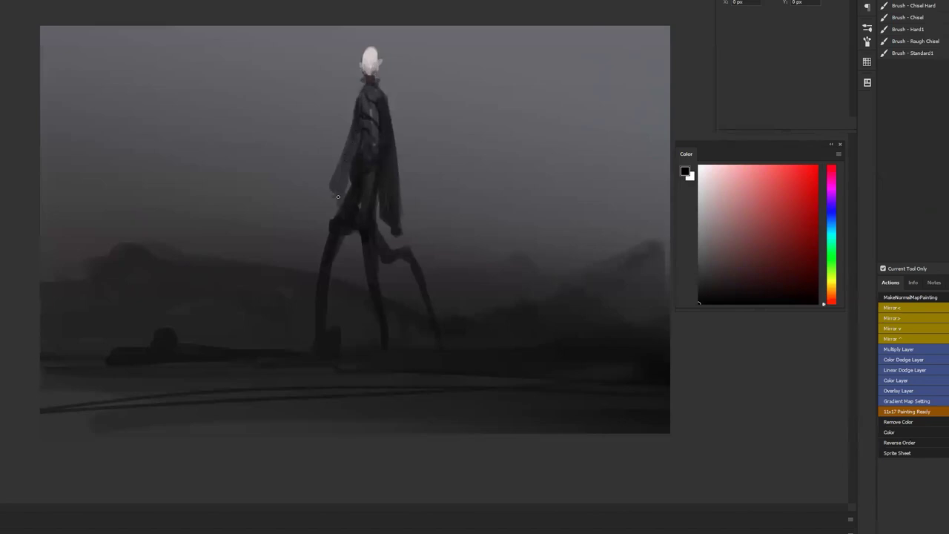
# Paint pale thin hands on both sides of the figure, lengthening the right one.
pyautogui.press('alt')
pyautogui.keyDown('alt'); pyautogui.click(372, 51); pyautogui.keyUp('alt')
pyautogui.moveTo(337, 198); pyautogui.dragTo(332, 217)
pyautogui.moveTo(394, 227); pyautogui.dragTo(398, 266)
pyautogui.keyDown('alt'); pyautogui.click(397, 236); pyautogui.keyUp('alt')
pyautogui.moveTo(396, 259); pyautogui.dragTo(399, 273)
# Shade the lower head with a darker grey sampled near the neck.
pyautogui.keyDown('alt'); pyautogui.click(370, 95); pyautogui.keyUp('alt')
pyautogui.keyDown('alt'); pyautogui.click(382, 79); pyautogui.keyUp('alt')
pyautogui.moveTo(365, 66)
pyautogui.mouseDown()
pyautogui.moveTo(376, 66)
pyautogui.moveTo(365, 62)
pyautogui.mouseUp()
pyautogui.press('ctrl')
# Flip the painting horizontally and darken small chest areas with a sampled dark purple.
pyautogui.press('F2')
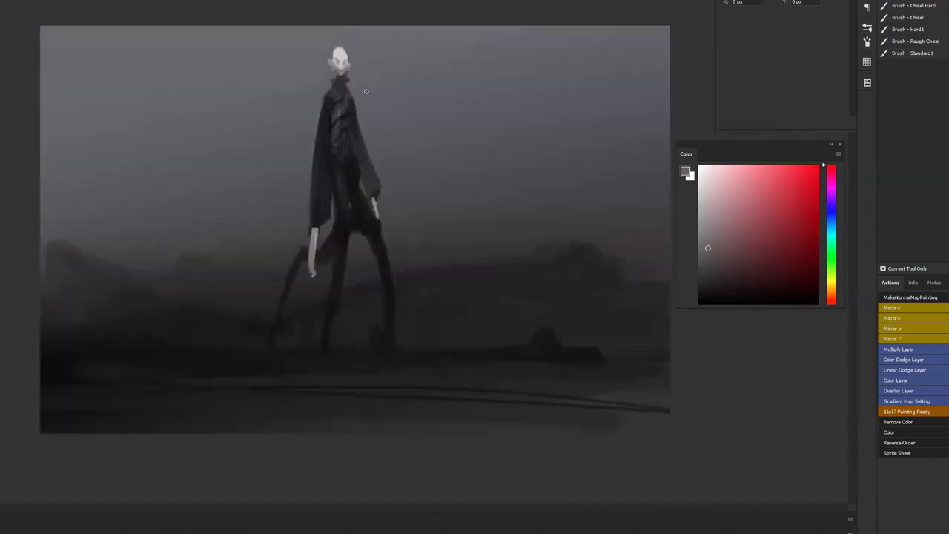
pyautogui.keyDown('alt'); pyautogui.click(327, 119); pyautogui.keyUp('alt')
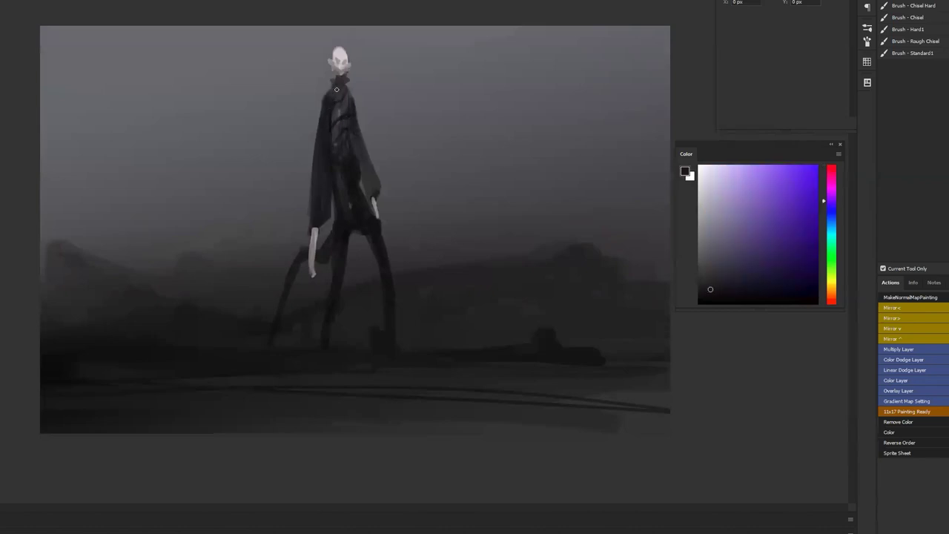
pyautogui.moveTo(341, 104); pyautogui.dragTo(342, 132)
pyautogui.press('d')
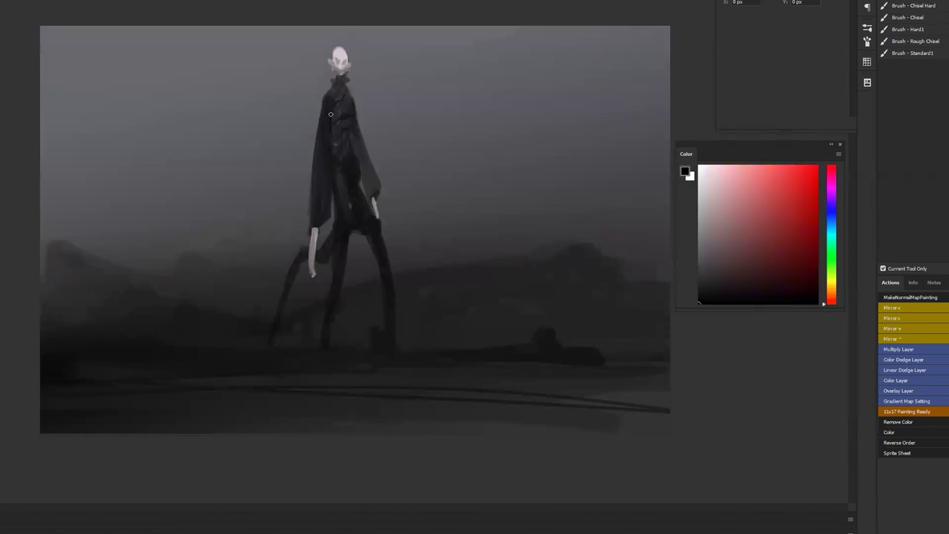
# Deepen the coat with sampled dark purple, bluish and magenta tones, then pick up the pale head tone.
pyautogui.keyDown('alt'); pyautogui.click(311, 187); pyautogui.keyUp('alt')
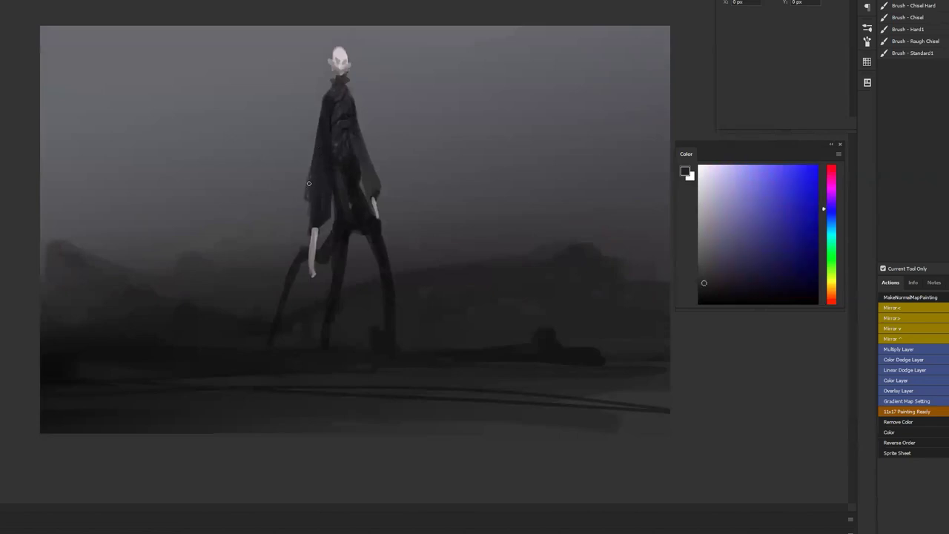
pyautogui.keyDown('alt'); pyautogui.click(355, 122); pyautogui.keyUp('alt')
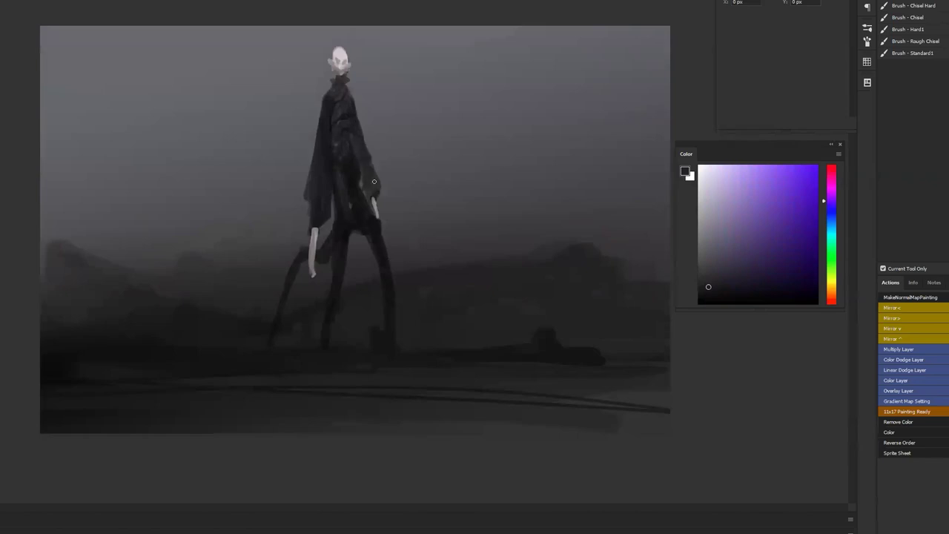
pyautogui.keyDown('alt'); pyautogui.click(336, 195); pyautogui.keyUp('alt')
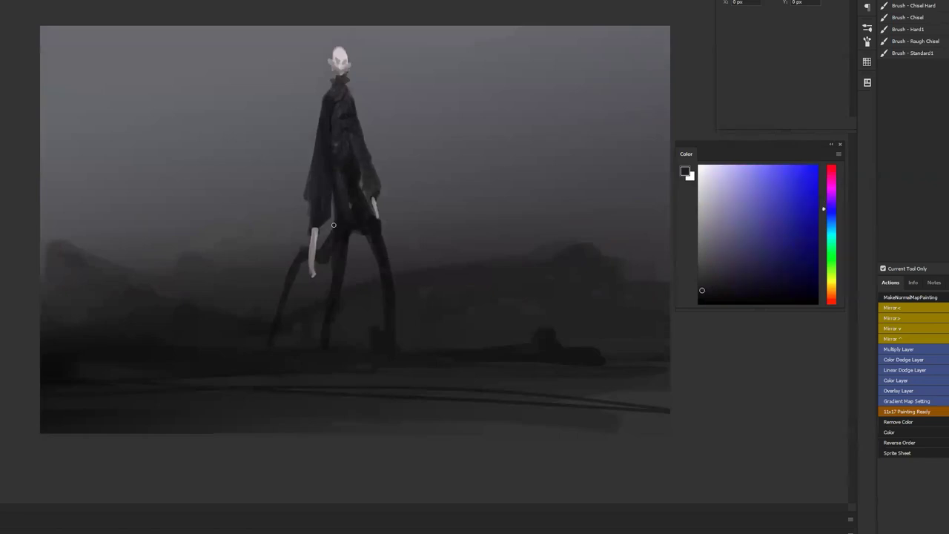
pyautogui.press('d')
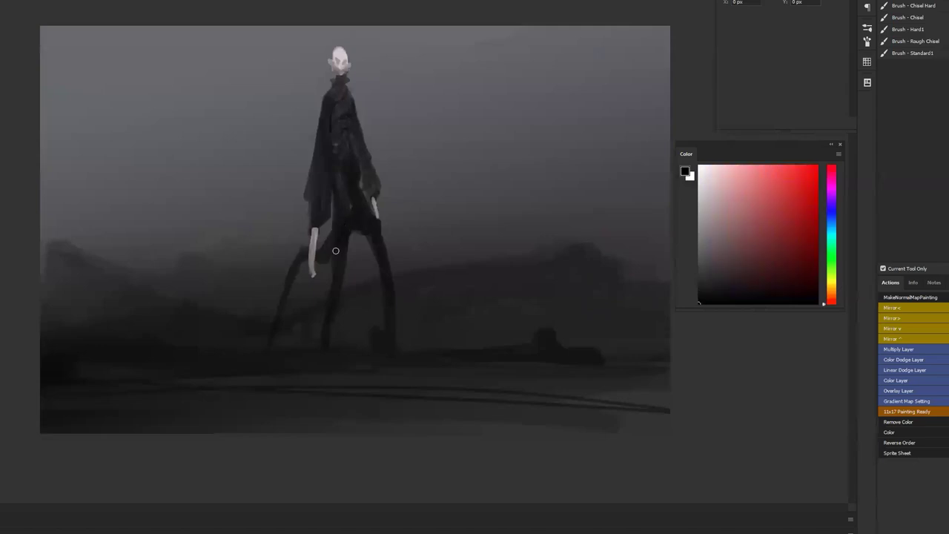
pyautogui.keyDown('alt'); pyautogui.click(334, 267); pyautogui.keyUp('alt')
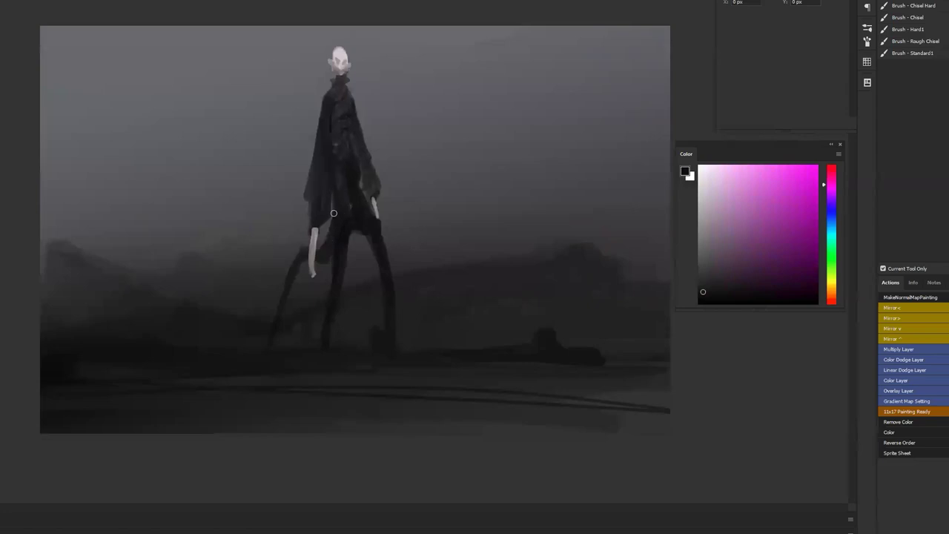
pyautogui.press('d')
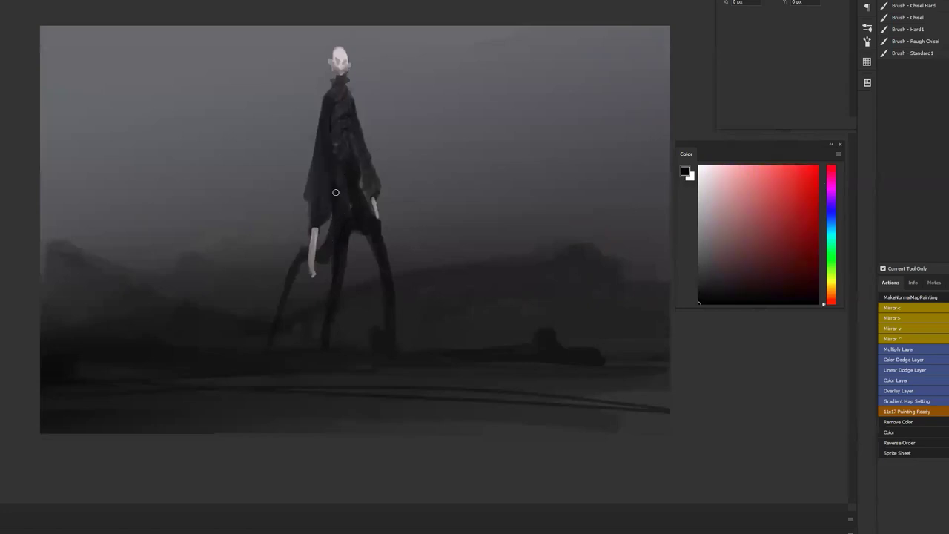
pyautogui.keyDown('alt'); pyautogui.click(333, 244); pyautogui.keyUp('alt')
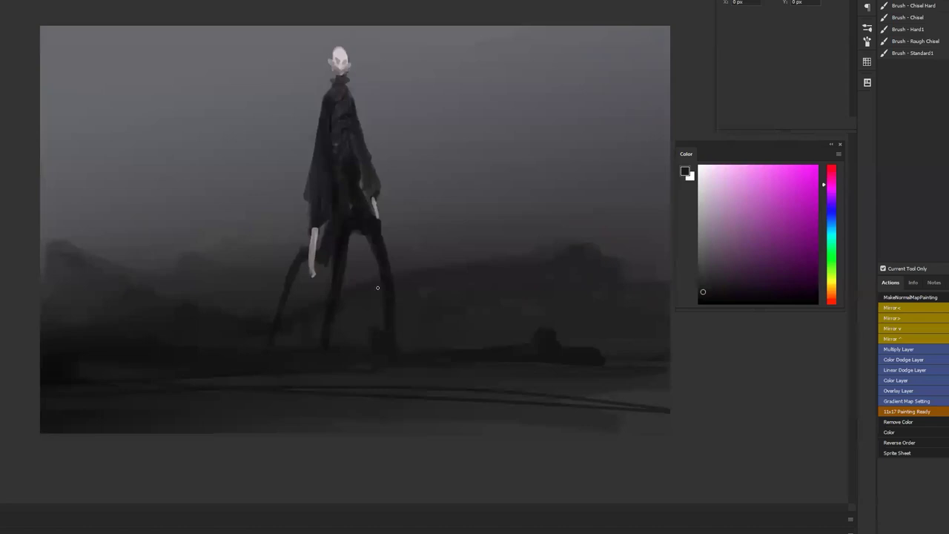
pyautogui.keyDown('alt'); pyautogui.click(337, 59); pyautogui.keyUp('alt')
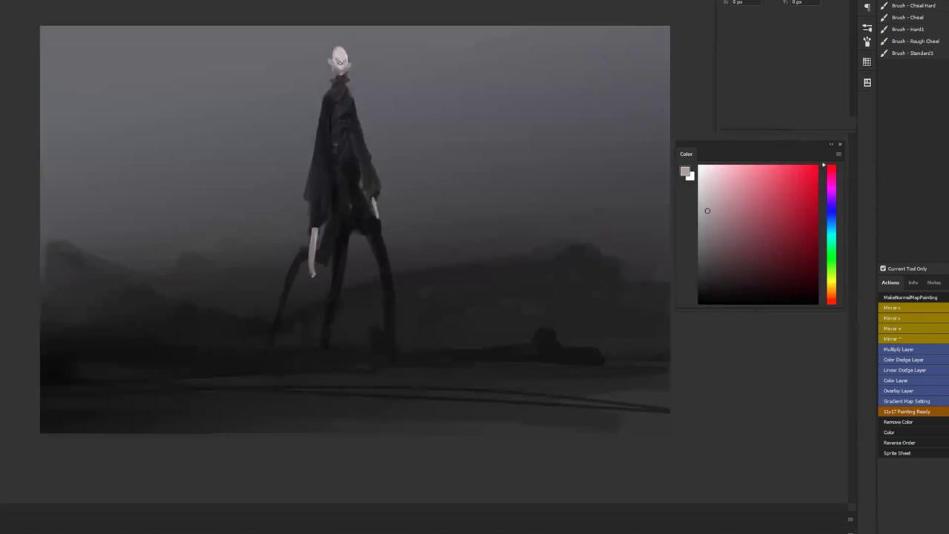
# Touch up the pale head with lighter and slightly darker sampled head tones.
pyautogui.keyDown('alt'); pyautogui.click(341, 62); pyautogui.keyUp('alt')
pyautogui.keyDown('alt'); pyautogui.click(336, 71); pyautogui.keyUp('alt')
pyautogui.press('d')
# Touch up the dark coat with sampled bluish greys and black, viewing the whole painting afterwards.
pyautogui.keyDown('alt'); pyautogui.click(350, 228); pyautogui.keyUp('alt')
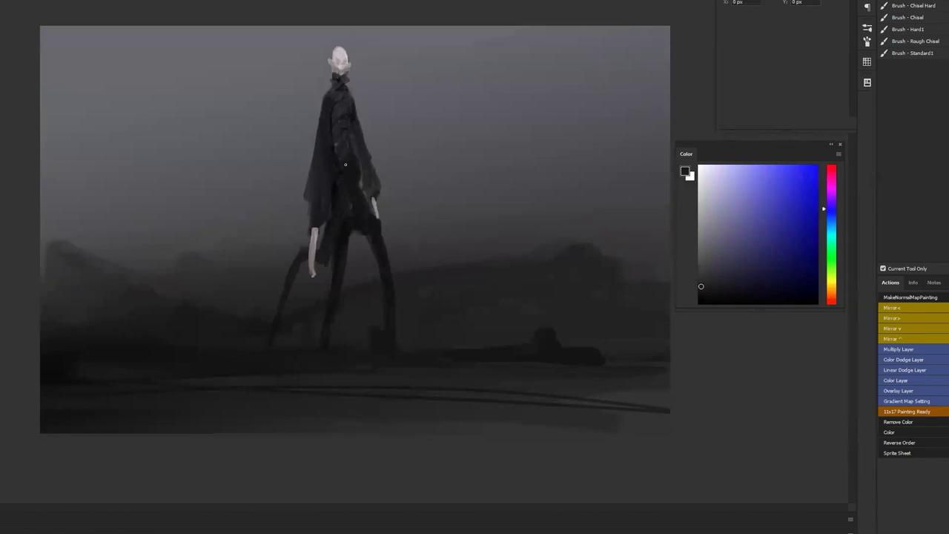
pyautogui.press('d')
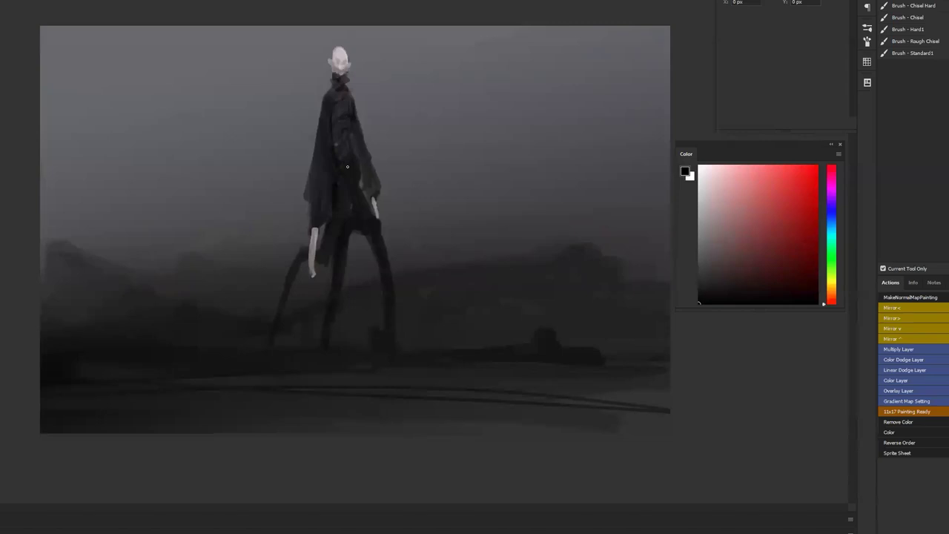
pyautogui.keyDown('alt'); pyautogui.click(339, 161); pyautogui.keyUp('alt')
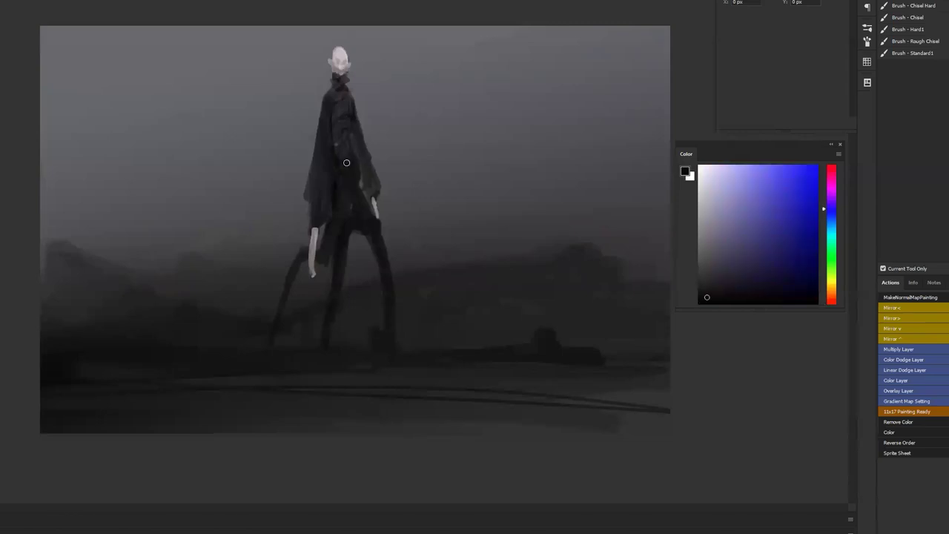
pyautogui.keyDown('alt'); pyautogui.click(340, 129); pyautogui.keyUp('alt')
pyautogui.press('d')
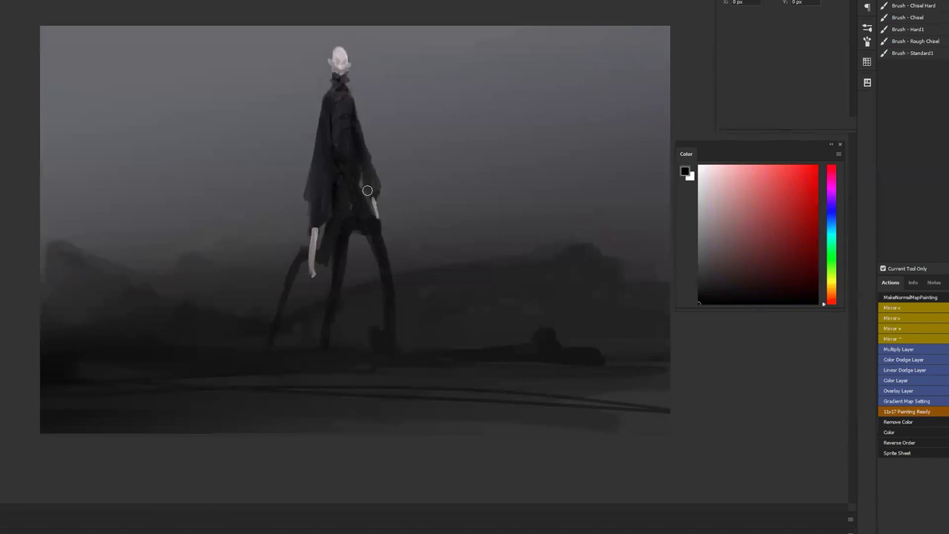
pyautogui.keyDown('alt'); pyautogui.click(371, 220); pyautogui.keyUp('alt')
pyautogui.keyDown('alt'); pyautogui.click(398, 231); pyautogui.keyUp('alt')
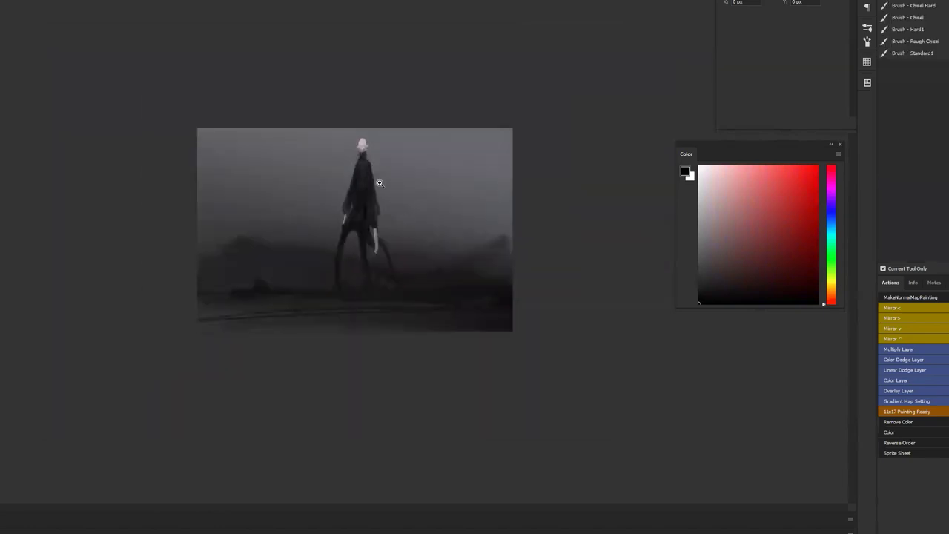
# Cover the top of the pale arm with a dark stroke.
pyautogui.hotkey('ctrl', '+')
pyautogui.hotkey('ctrl', '+')
pyautogui.hotkey('ctrl', '+')
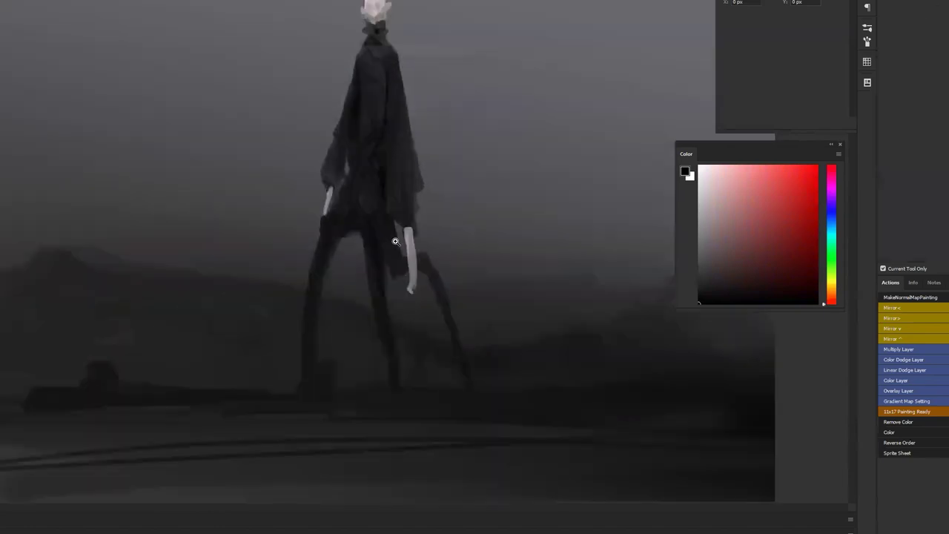
pyautogui.keyDown('alt'); pyautogui.click(405, 228); pyautogui.keyUp('alt')
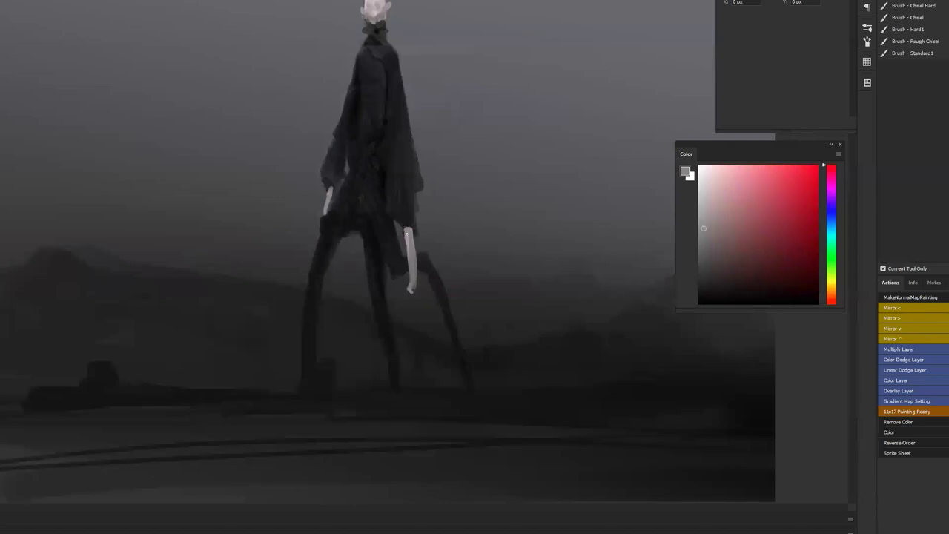
pyautogui.press('d')
pyautogui.moveTo(411, 230); pyautogui.dragTo(402, 229)
# Choose dark purple, dark magenta and violet painting colours from the HUD picker.
pyautogui.keyDown('alt'); pyautogui.keyDown('shift'); pyautogui.rightClick(382, 215); pyautogui.keyUp('shift'); pyautogui.keyUp('alt')
pyautogui.press('d')
pyautogui.keyDown('alt'); pyautogui.keyDown('shift'); pyautogui.rightClick(389, 186); pyautogui.keyUp('shift'); pyautogui.keyUp('alt')
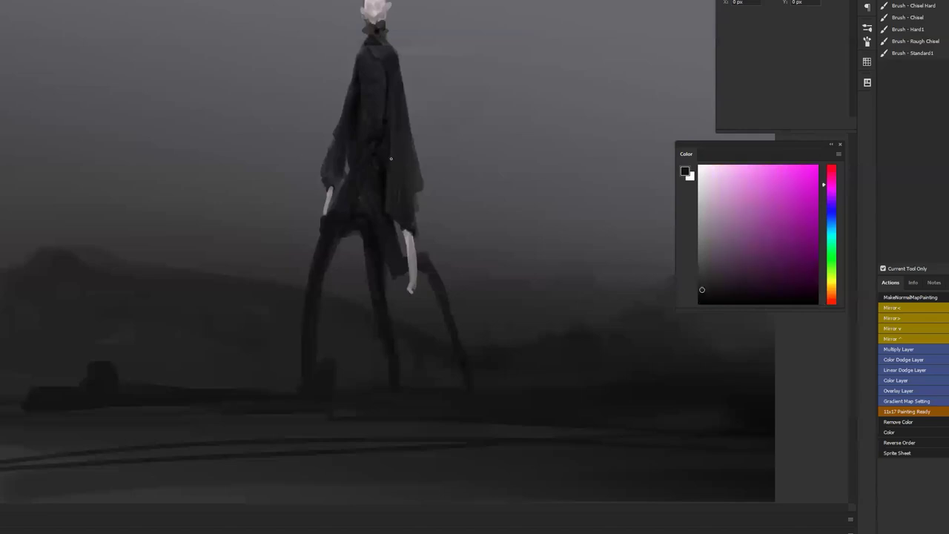
pyautogui.keyDown('alt'); pyautogui.keyDown('shift'); pyautogui.rightClick(395, 204); pyautogui.keyUp('shift'); pyautogui.keyUp('alt')
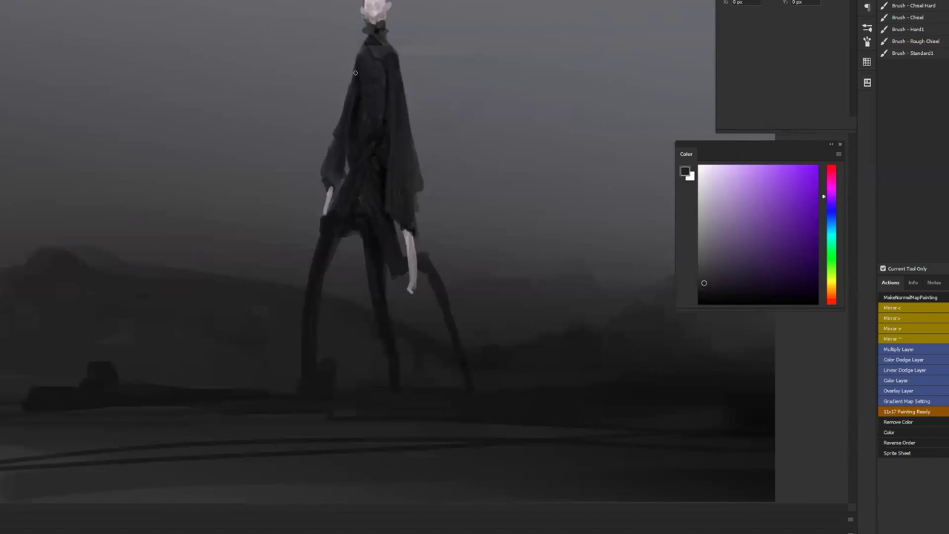
# Work the upper figure with sampled purple-grey tones alternated with black.
pyautogui.keyDown('alt'); pyautogui.click(353, 101); pyautogui.keyUp('alt')
pyautogui.press('d')
pyautogui.keyDown('alt'); pyautogui.click(352, 105); pyautogui.keyUp('alt')
pyautogui.press('d')
pyautogui.keyDown('alt'); pyautogui.click(353, 102); pyautogui.keyUp('alt')
pyautogui.press('d')
pyautogui.keyDown('alt'); pyautogui.click(348, 115); pyautogui.keyUp('alt')
pyautogui.press('d')
# Flip the painting horizontally and paint near-black strokes onto the coat.
pyautogui.press('h')
pyautogui.keyDown('alt'); pyautogui.click(382, 196); pyautogui.keyUp('alt')
pyautogui.keyDown('alt'); pyautogui.click(384, 199); pyautogui.keyUp('alt')
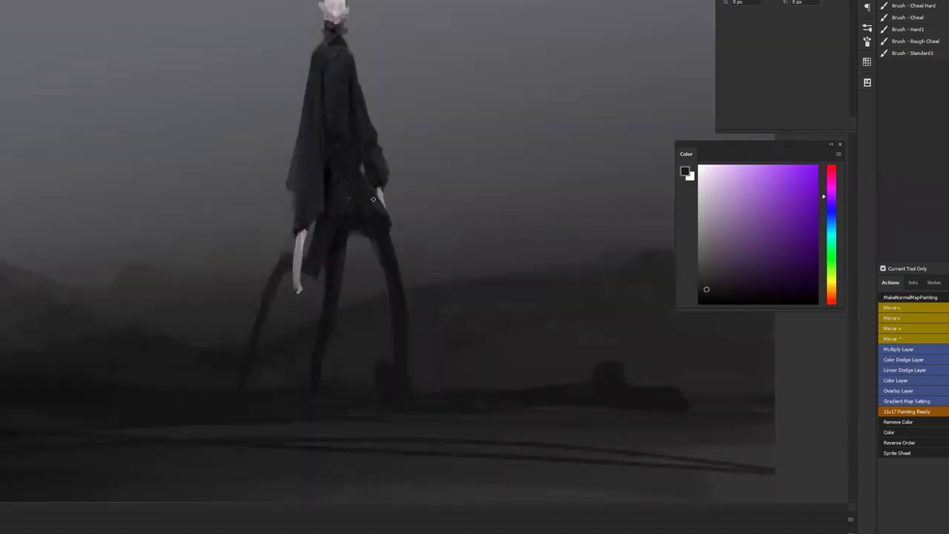
pyautogui.keyDown('alt'); pyautogui.click(390, 224); pyautogui.keyUp('alt')
pyautogui.moveTo(393, 215)
pyautogui.mouseDown()
pyautogui.moveTo(401, 222)
pyautogui.moveTo(392, 247)
pyautogui.mouseUp()
# Deepen the lower coat around the hips with darker and bluish sampled tones.
pyautogui.keyDown('alt'); pyautogui.click(319, 266); pyautogui.keyUp('alt')
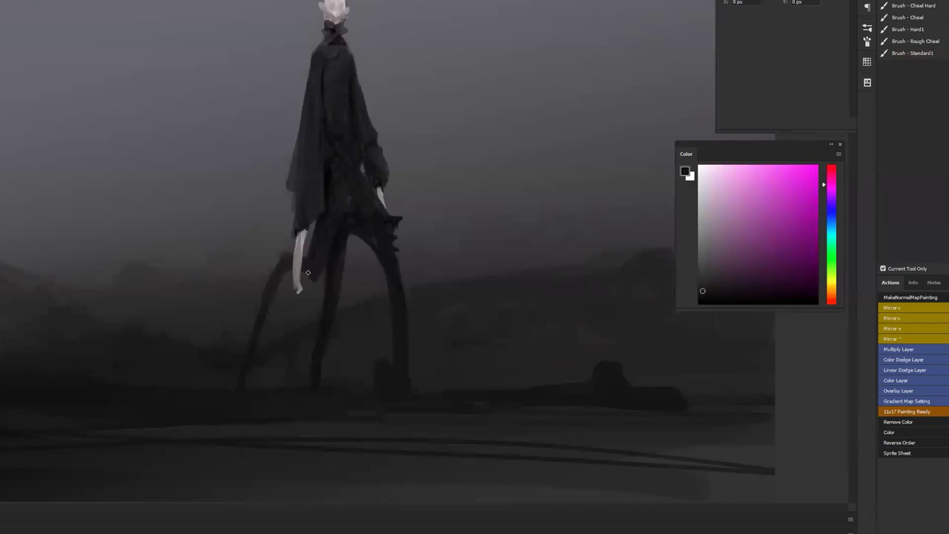
pyautogui.keyDown('alt'); pyautogui.click(306, 274); pyautogui.keyUp('alt')
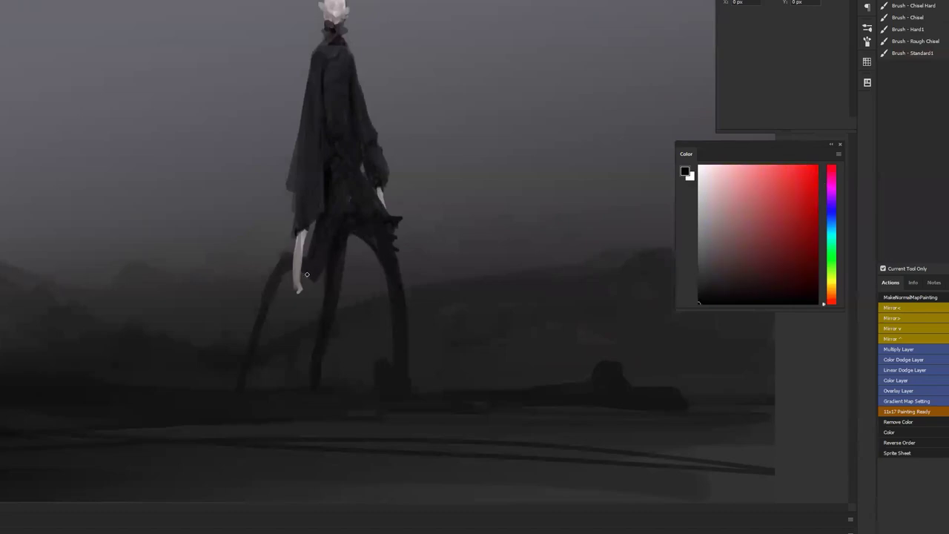
pyautogui.keyDown('alt'); pyautogui.click(348, 211); pyautogui.keyUp('alt')
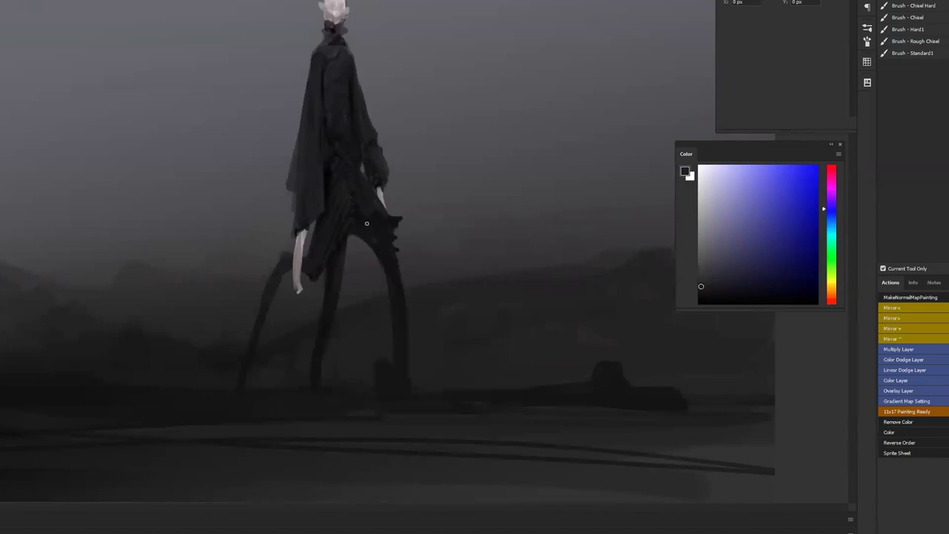
pyautogui.scroll(-3, 383, 254)
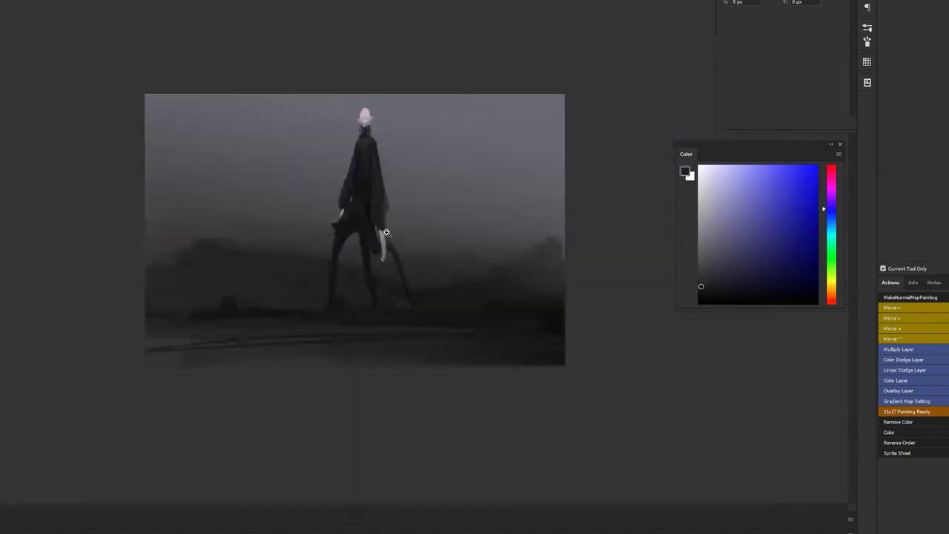
# Sample purple and dark bluish tones near the collar, then flip the painting horizontally.
pyautogui.scroll(4, 386, 233)
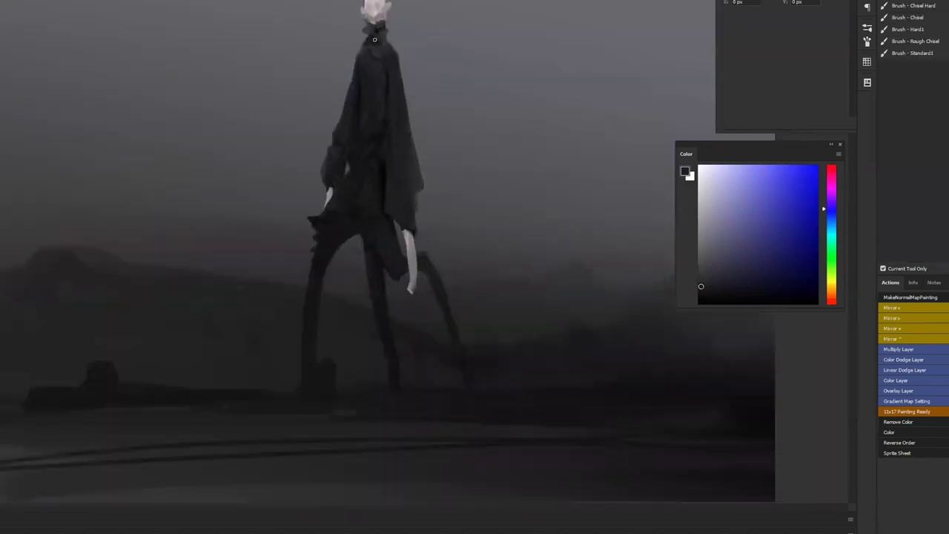
pyautogui.keyDown('alt'); pyautogui.click(376, 43); pyautogui.keyUp('alt')
pyautogui.keyDown('alt'); pyautogui.click(384, 70); pyautogui.keyUp('alt')
pyautogui.hotkey('ctrl', 'z')
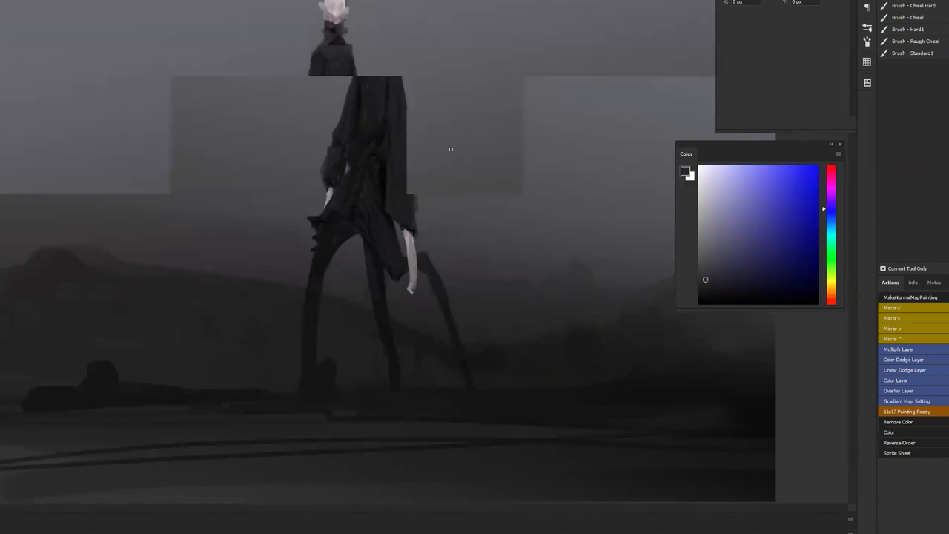
# Paint deep coat folds and a jagged hem using greys, black and muted purple from the cloak.
pyautogui.hotkey('ctrl', 'z')
pyautogui.keyDown('alt'); pyautogui.click(318, 284); pyautogui.keyUp('alt')
pyautogui.keyDown('alt'); pyautogui.click(299, 264); pyautogui.keyUp('alt')
pyautogui.keyDown('alt'); pyautogui.click(305, 227); pyautogui.keyUp('alt')
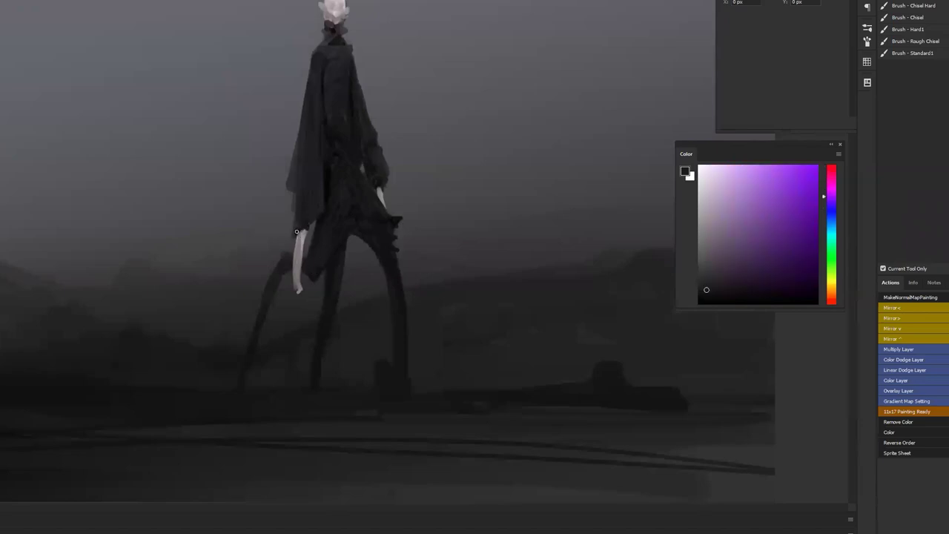
pyautogui.press('ctrl')
pyautogui.keyDown('alt'); pyautogui.click(296, 191); pyautogui.keyUp('alt')
pyautogui.keyDown('alt'); pyautogui.click(313, 178); pyautogui.keyUp('alt')
pyautogui.keyDown('alt'); pyautogui.click(304, 189); pyautogui.keyUp('alt')
pyautogui.scroll(2, 295, 185)
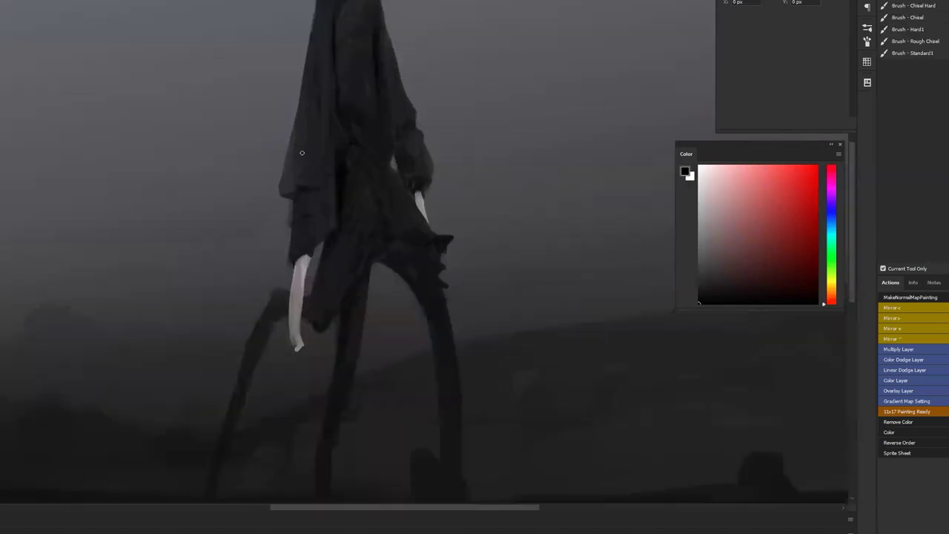
# Paint the coat folds and broad sleeves in a sampled dark muted purple, then view the whole canvas.
pyautogui.keyDown('alt'); pyautogui.click(297, 157); pyautogui.keyUp('alt')
pyautogui.keyDown('alt'); pyautogui.click(294, 145); pyautogui.keyUp('alt')
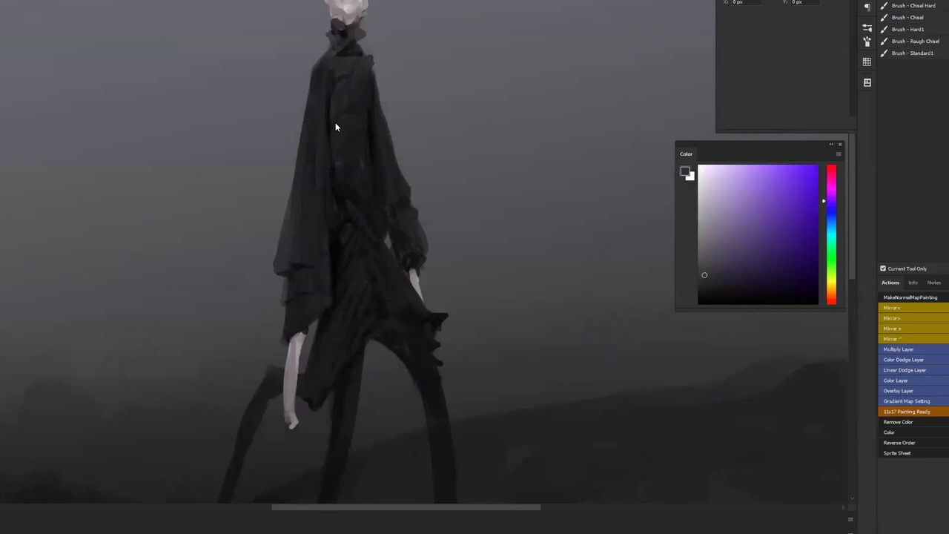
pyautogui.hotkey('ctrl', '-')
pyautogui.hotkey('ctrl', '-')
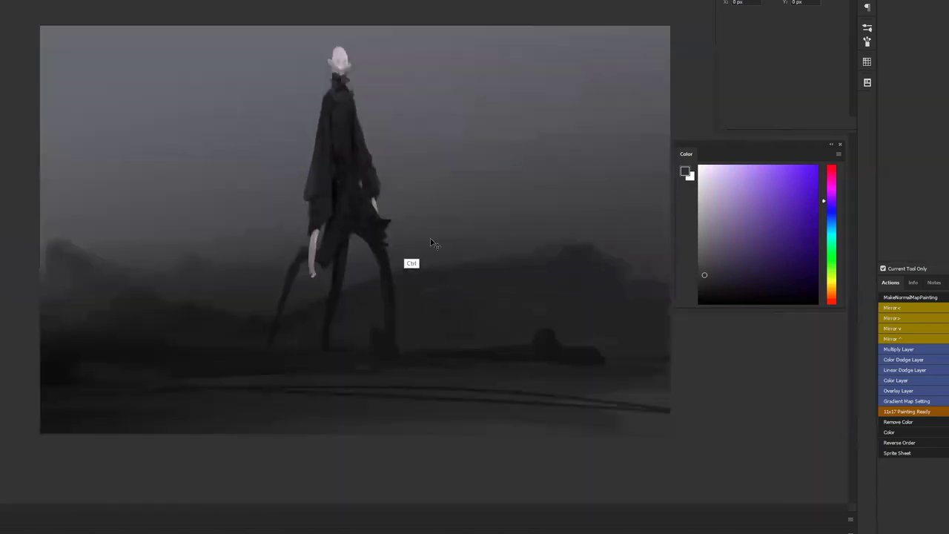
# Flip the canvas back, sample a reddish grey, and choose a dark muted purple in the HUD picker.
pyautogui.press('F2')
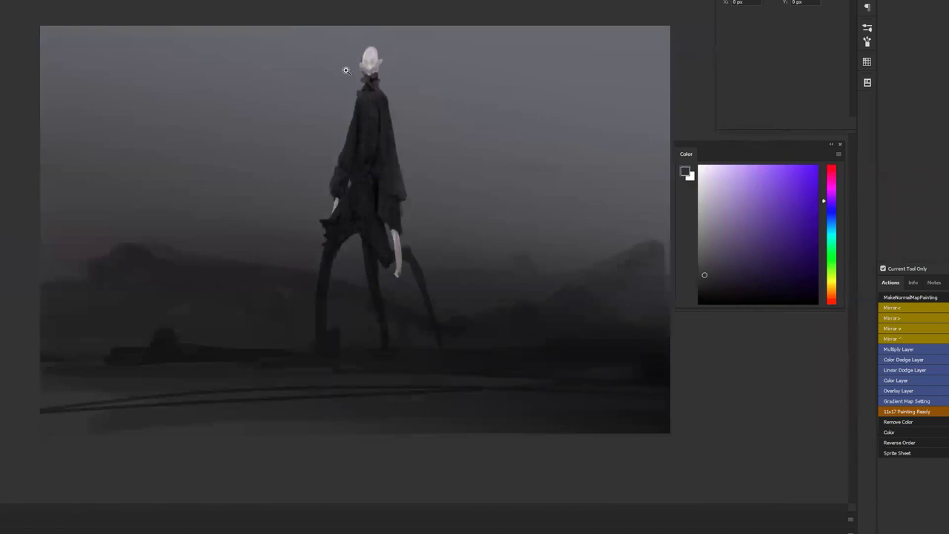
pyautogui.hotkey('ctrl', '+')
pyautogui.press('b')
pyautogui.keyDown('alt'); pyautogui.click(363, 28); pyautogui.keyUp('alt')
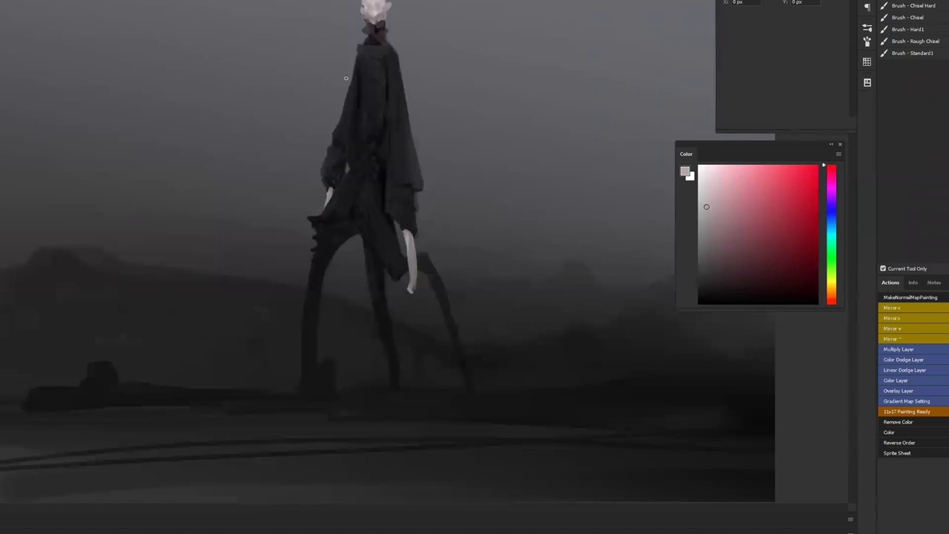
pyautogui.moveTo(375, 46); pyautogui.dragTo(361, 59)
pyautogui.scroll(-3, 390, 149)
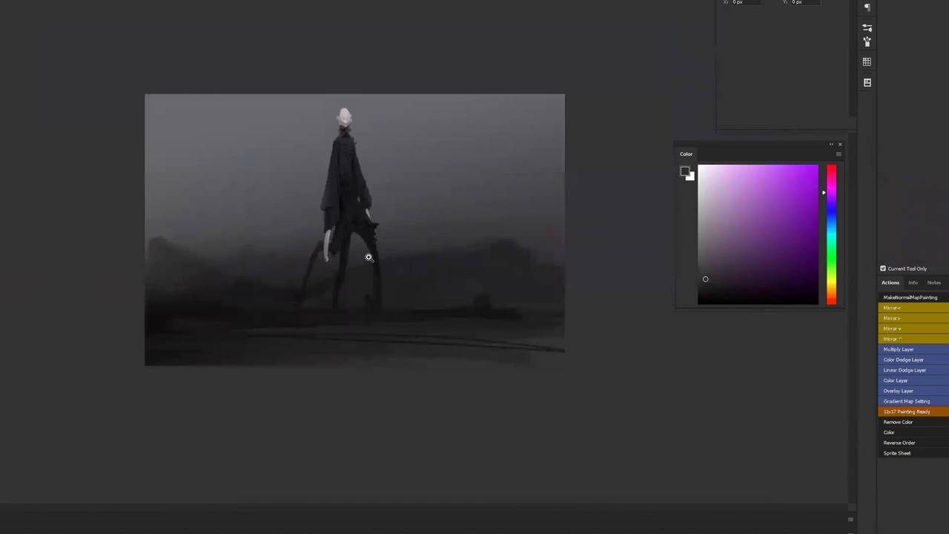
# Shrink the brush and paint spiky dark navy strokes along the coat, back and collar.
pyautogui.click(339, 172)
pyautogui.click(347, 172)
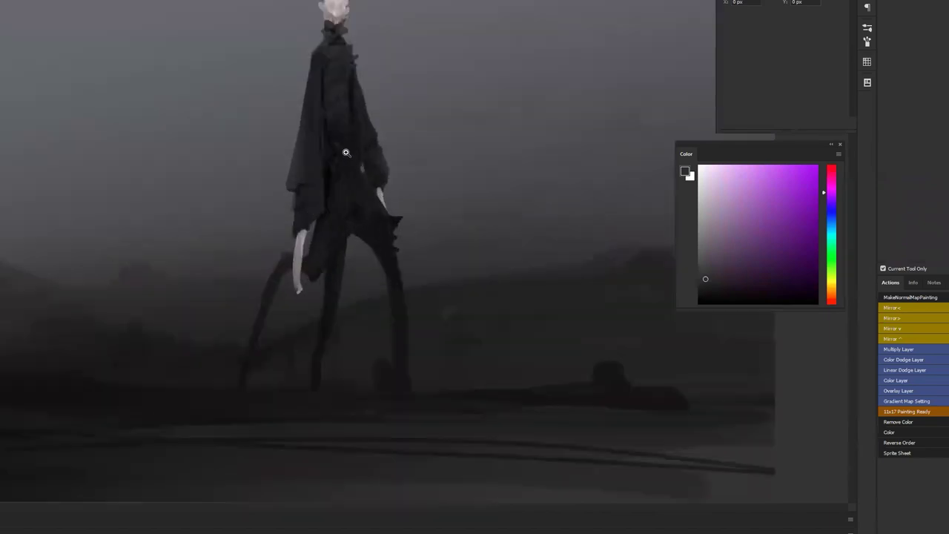
pyautogui.press('b')
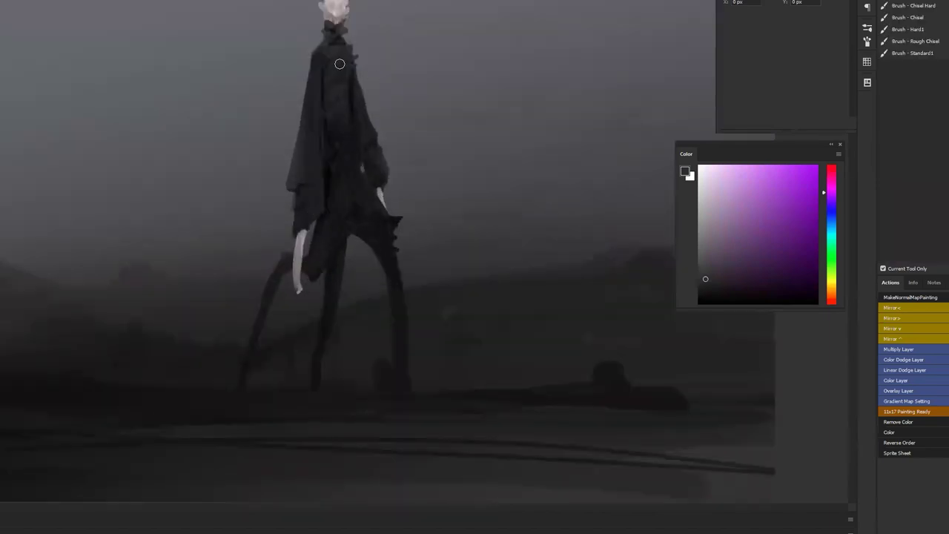
pyautogui.press('[')
pyautogui.press('[')
pyautogui.press('[')
pyautogui.press('[')
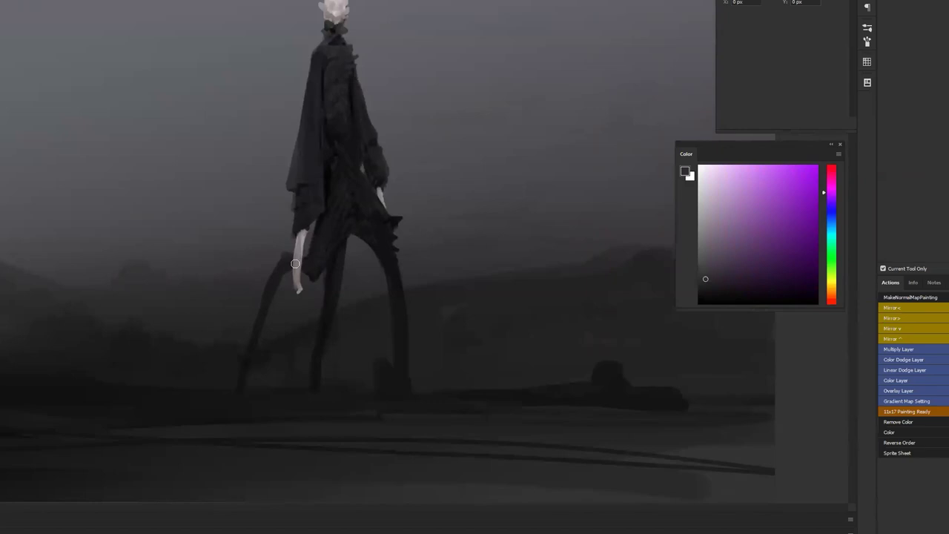
pyautogui.click(336, 54)
pyautogui.press('b')
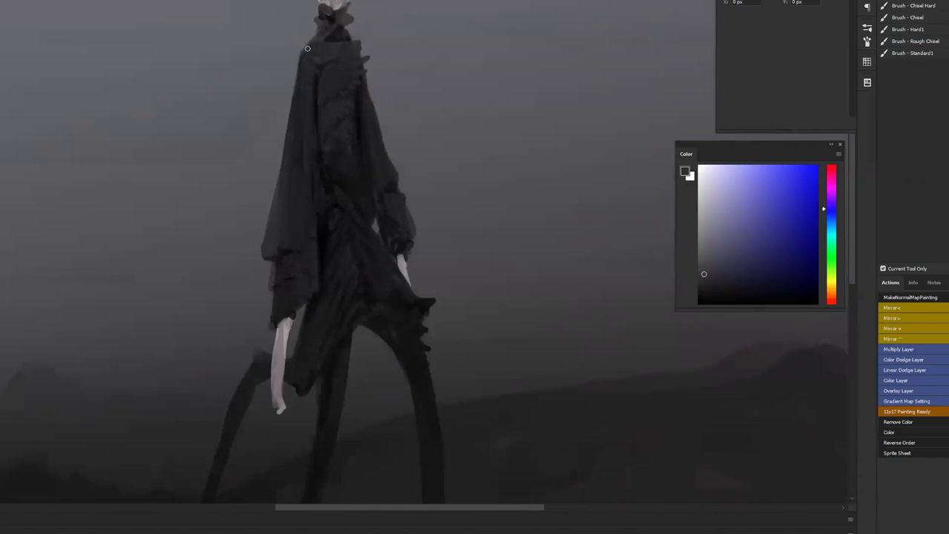
# Sample black and dark grey from the figure's coat, ending on a dark purple-grey.
pyautogui.keyDown('alt'); pyautogui.click(318, 3); pyautogui.keyUp('alt')
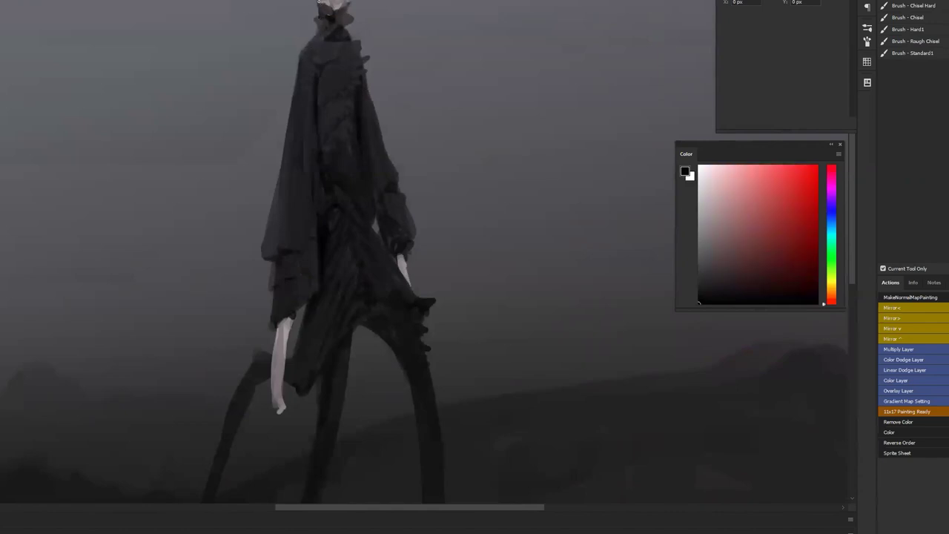
pyautogui.keyDown('alt'); pyautogui.click(321, 4); pyautogui.keyUp('alt')
pyautogui.keyDown('alt'); pyautogui.click(338, 26); pyautogui.keyUp('alt')
pyautogui.keyDown('alt'); pyautogui.click(325, 42); pyautogui.keyUp('alt')
# Fit the whole painting on screen, hide the panels full-screen and zoom in slightly.
pyautogui.hotkey('ctrl', '0')
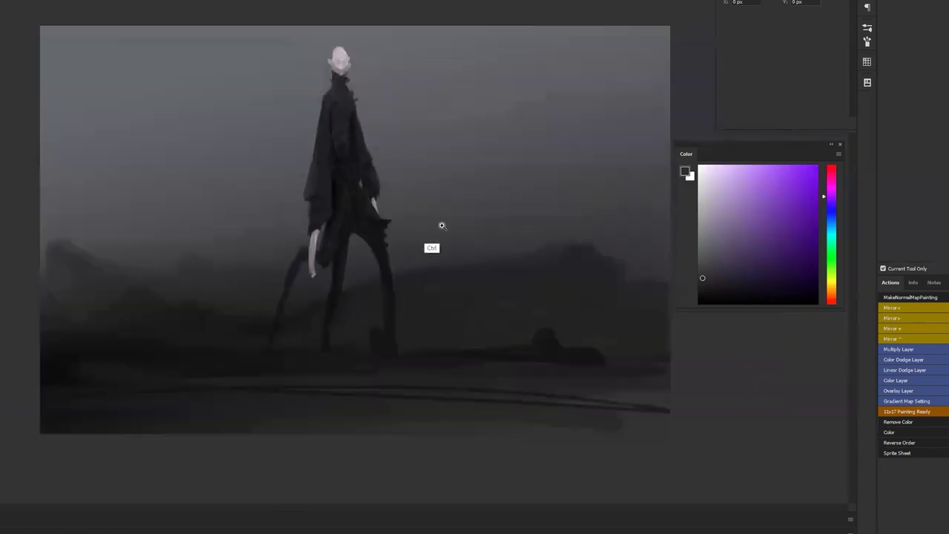
pyautogui.press('f')
pyautogui.hotkey('ctrl', '+')
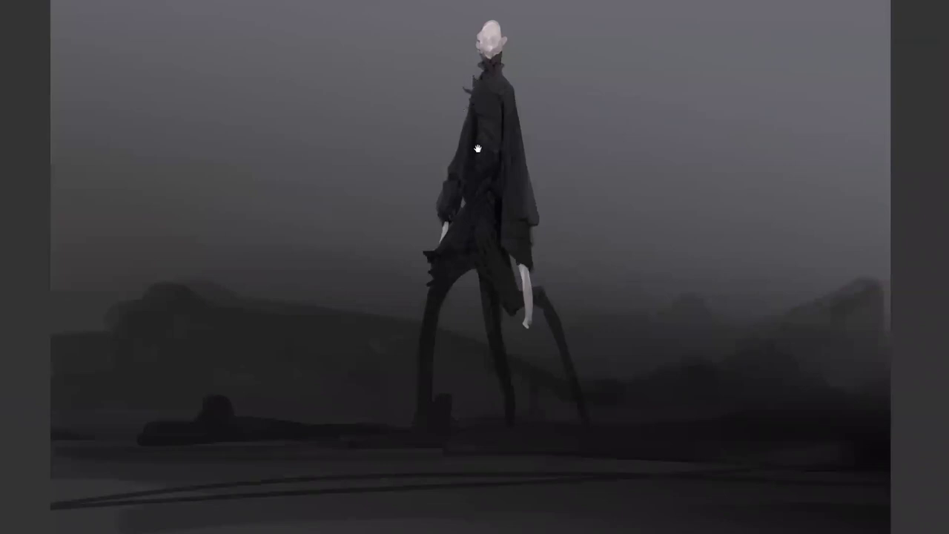
# Pan the painting left and mirror it horizontally with the H shortcut.
pyautogui.moveTo(478, 149); pyautogui.dragTo(334, 152)
pyautogui.press('h')
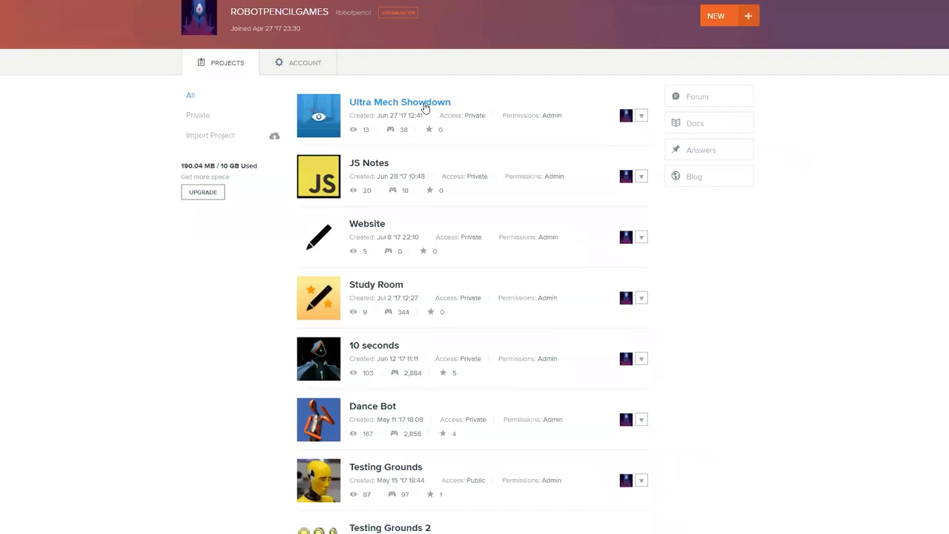
# Open Ultra Mech Showdown from the PlayCanvas projects dashboard list.
pyautogui.click(425, 109)
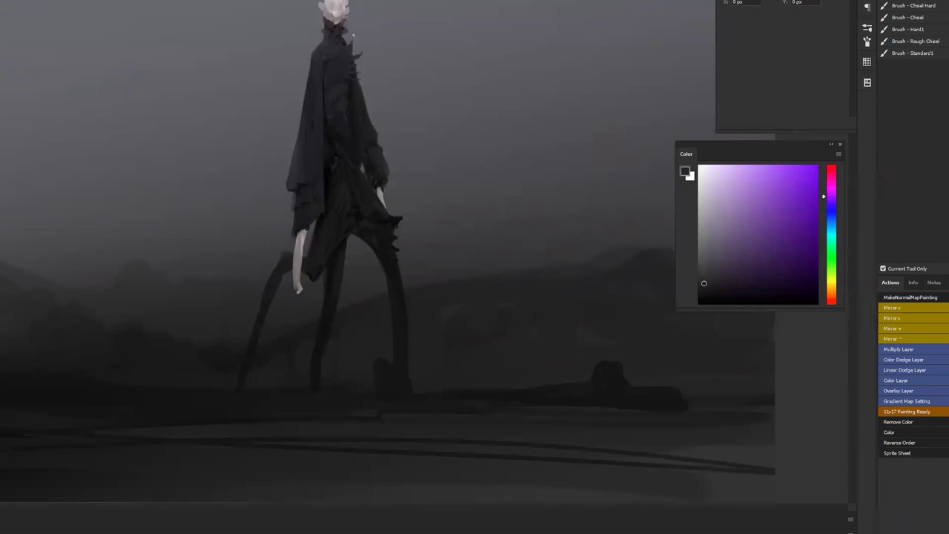
# Zoom in on the figure, sample its colour, then reset the paint colour to black.
pyautogui.moveTo(370, 106)
pyautogui.mouseDown()
pyautogui.moveTo(420, 173)
pyautogui.moveTo(364, 69)
pyautogui.moveTo(399, 105)
pyautogui.mouseUp()
pyautogui.keyDown('alt'); pyautogui.click(399, 107); pyautogui.keyUp('alt')
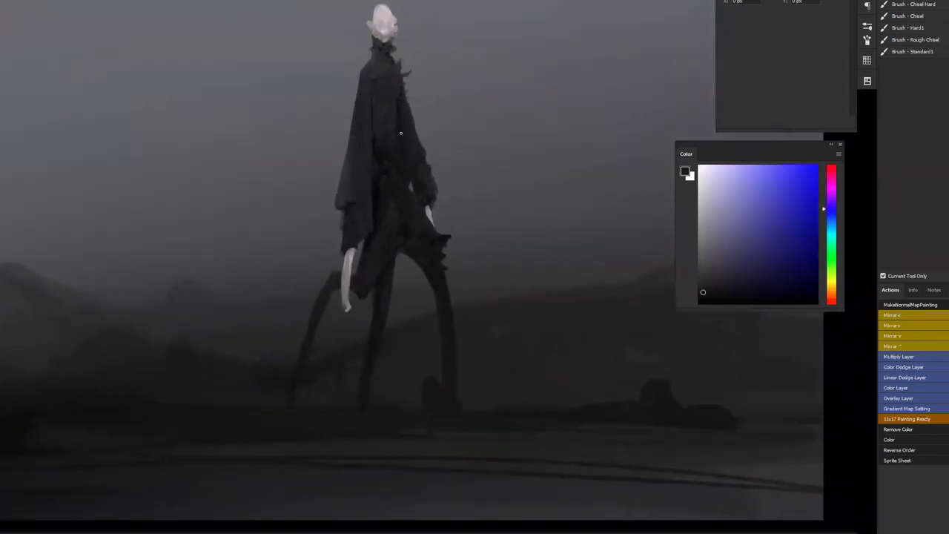
pyautogui.press('d')
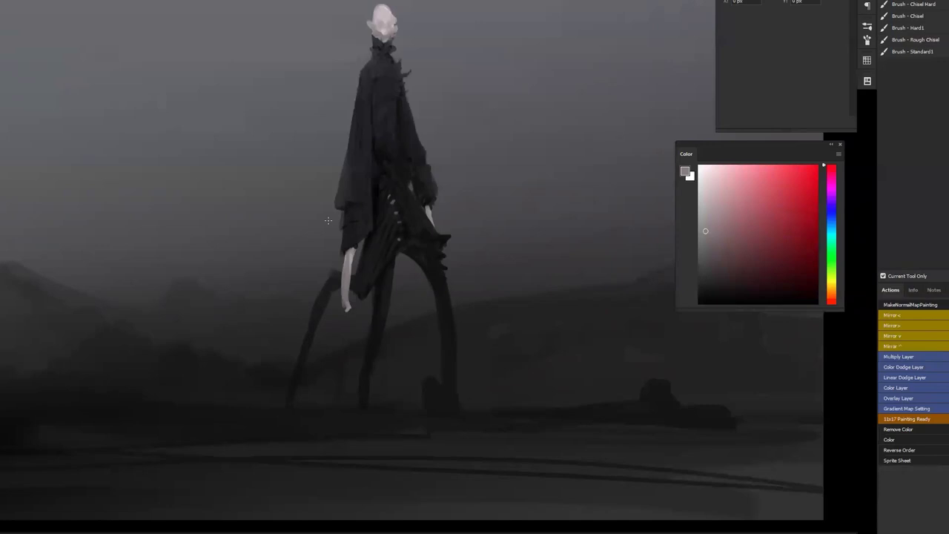
pyautogui.scroll(2, 370, 26)
# Repaint the head and neck, sampling light head tones and darker neck greys, ending on black.
pyautogui.keyDown('alt'); pyautogui.click(375, 22); pyautogui.keyUp('alt')
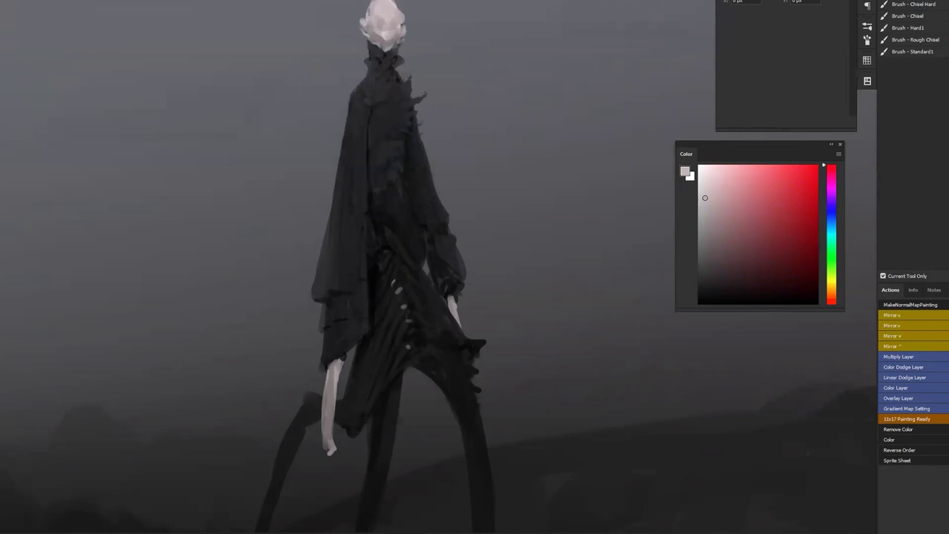
pyautogui.keyDown('alt'); pyautogui.click(374, 9); pyautogui.keyUp('alt')
pyautogui.keyDown('alt'); pyautogui.click(388, 46); pyautogui.keyUp('alt')
pyautogui.press('d')
pyautogui.keyDown('alt'); pyautogui.click(390, 44); pyautogui.keyUp('alt')
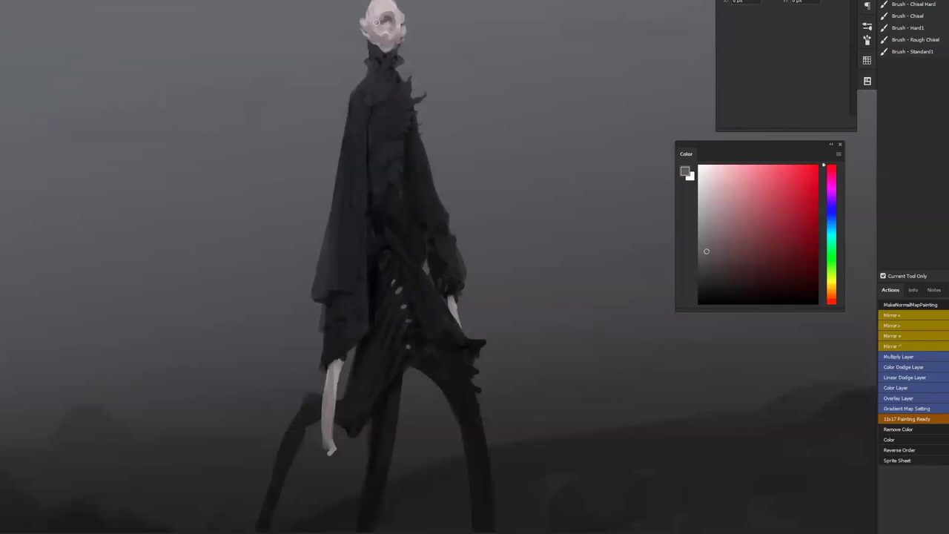
pyautogui.keyDown('alt'); pyautogui.click(385, 19); pyautogui.keyUp('alt')
pyautogui.keyDown('alt'); pyautogui.click(389, 13); pyautogui.keyUp('alt')
pyautogui.keyDown('alt'); pyautogui.click(375, 12); pyautogui.keyUp('alt')
pyautogui.keyDown('alt'); pyautogui.click(386, 42); pyautogui.keyUp('alt')
pyautogui.press('d')
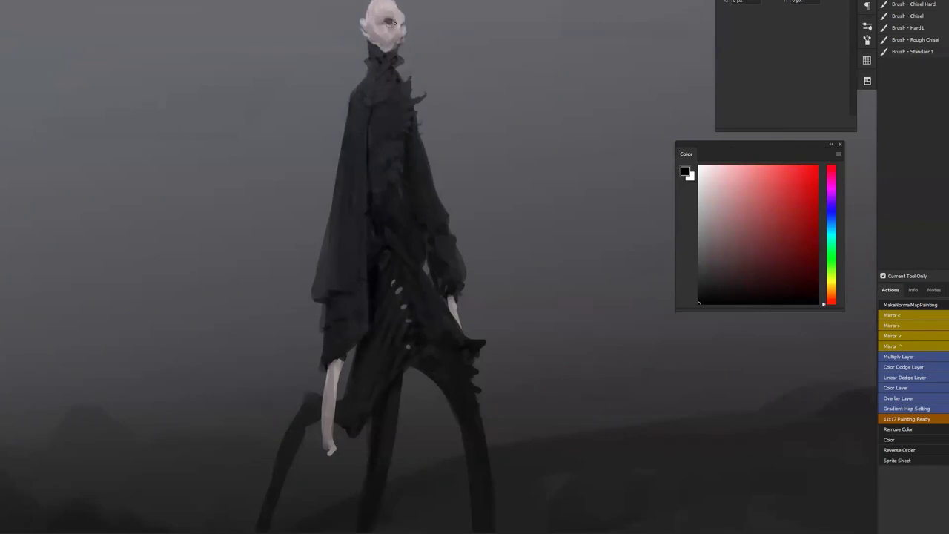
# Sample pale skin tones from the head and brush light pink strokes over it.
pyautogui.keyDown('alt'); pyautogui.click(392, 36); pyautogui.keyUp('alt')
pyautogui.keyDown('alt'); pyautogui.click(388, 22); pyautogui.keyUp('alt')
pyautogui.keyDown('alt'); pyautogui.click(393, 14); pyautogui.keyUp('alt')
pyautogui.keyDown('alt'); pyautogui.click(392, 18); pyautogui.keyUp('alt')
pyautogui.click(719, 227)
pyautogui.keyDown('alt'); pyautogui.click(391, 21); pyautogui.keyUp('alt')
pyautogui.moveTo(390, 30); pyautogui.dragTo(379, 11)
# Paint the pale left arm down into a hand with a light finger.
pyautogui.press('z')
pyautogui.keyDown('alt'); pyautogui.click(381, 84); pyautogui.keyUp('alt')
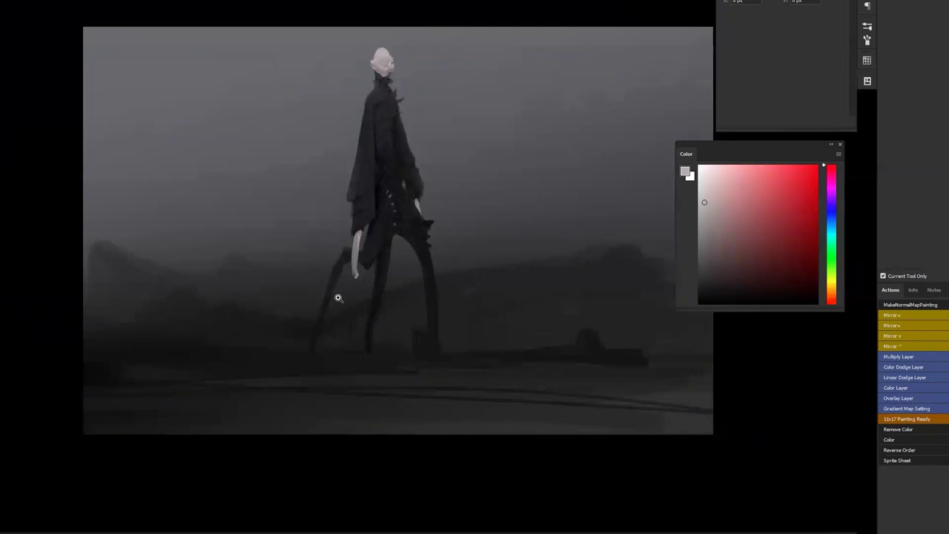
pyautogui.click(390, 68)
pyautogui.click(390, 69)
pyautogui.press('b')
pyautogui.keyDown('alt'); pyautogui.click(386, 57); pyautogui.keyUp('alt')
pyautogui.scroll(-3, 380, 344)
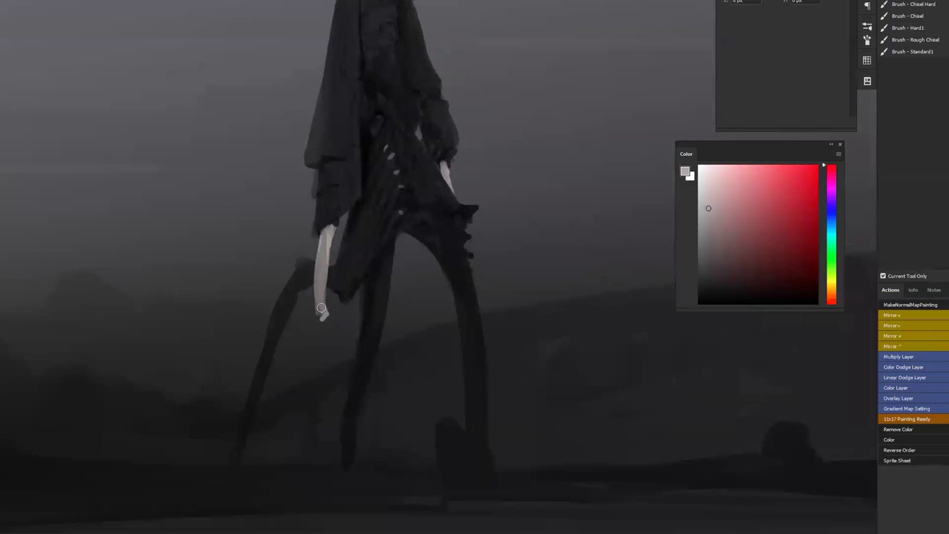
pyautogui.moveTo(319, 309); pyautogui.dragTo(321, 354)
pyautogui.keyDown('alt'); pyautogui.click(320, 319); pyautogui.keyUp('alt')
pyautogui.moveTo(331, 326); pyautogui.dragTo(332, 340)
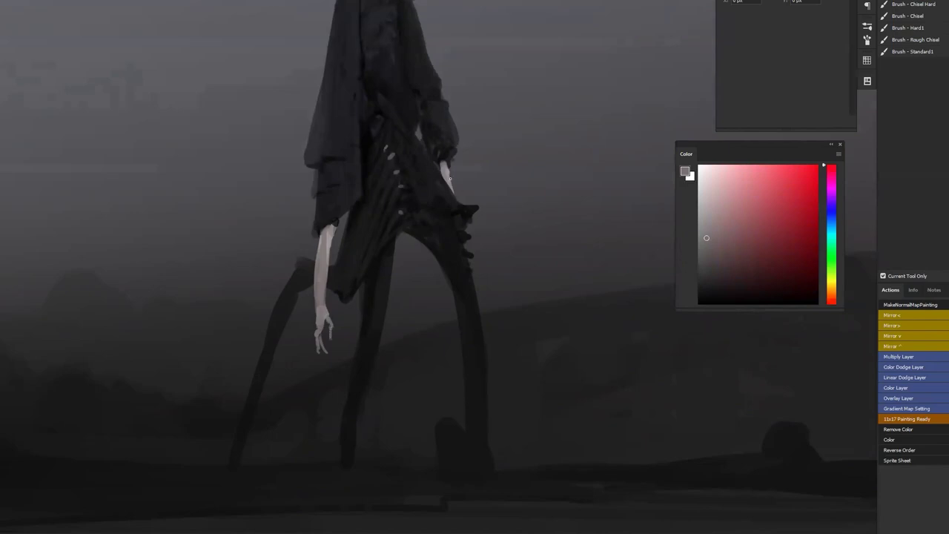
# Paint three long pale fingers hanging beneath the right sleeve.
pyautogui.keyDown('alt'); pyautogui.click(444, 175); pyautogui.keyUp('alt')
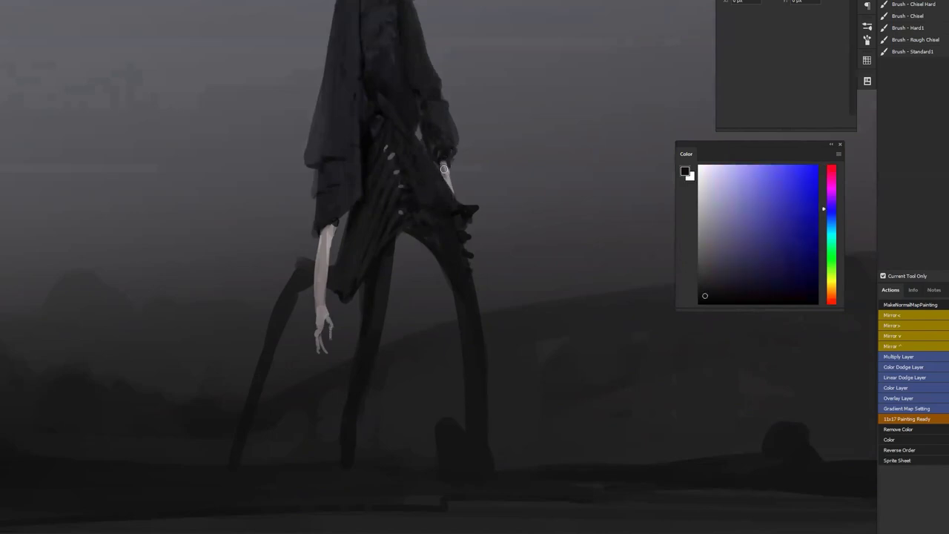
pyautogui.keyDown('alt'); pyautogui.click(443, 171); pyautogui.keyUp('alt')
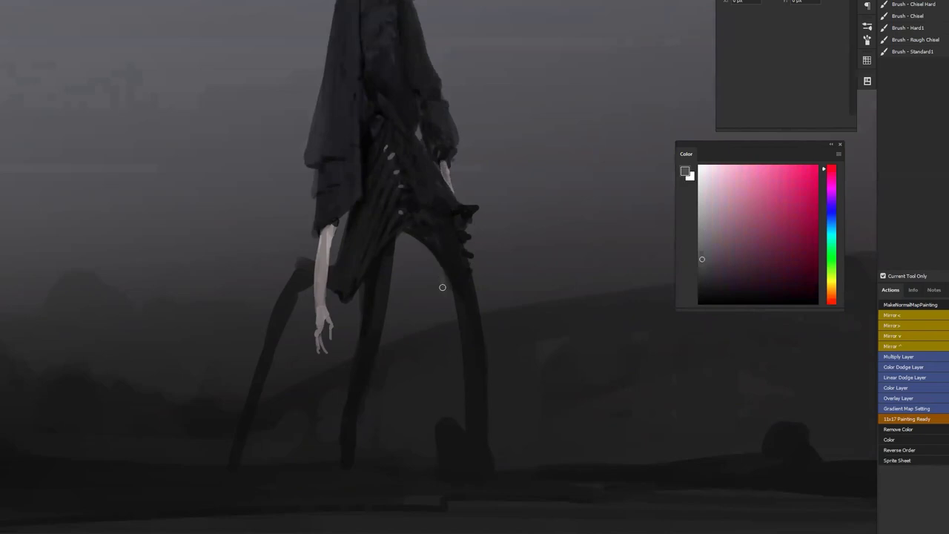
pyautogui.moveTo(443, 271); pyautogui.dragTo(439, 297)
pyautogui.moveTo(441, 299); pyautogui.dragTo(446, 308)
pyautogui.moveTo(436, 301); pyautogui.dragTo(437, 317)
pyautogui.keyDown('alt'); pyautogui.click(438, 312); pyautogui.keyUp('alt')
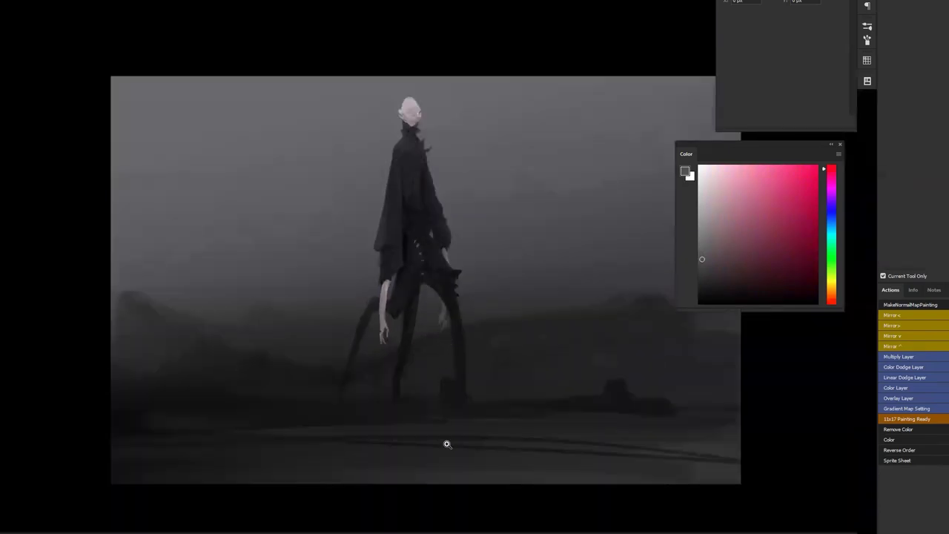
# Sample a purplish mid-grey and the dark cloak colour, then reset the colour to black.
pyautogui.click(419, 167)
pyautogui.press('b')
pyautogui.keyDown('alt'); pyautogui.click(534, 186); pyautogui.keyUp('alt')
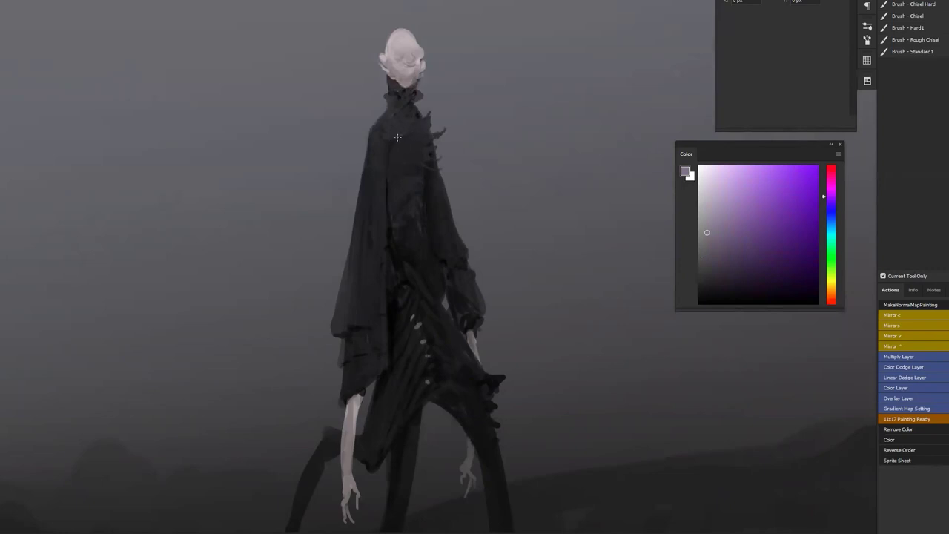
pyautogui.keyDown('alt'); pyautogui.click(398, 132); pyautogui.keyUp('alt')
pyautogui.press('alt')
pyautogui.press('d')
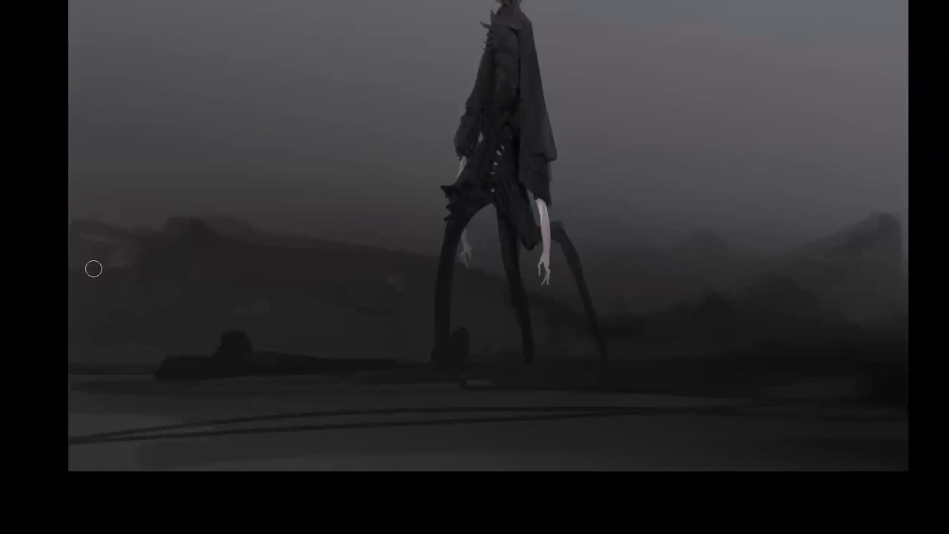
# Brush a lighter stroke down the left leg and darken the leg's left edge.
pyautogui.press('alt')
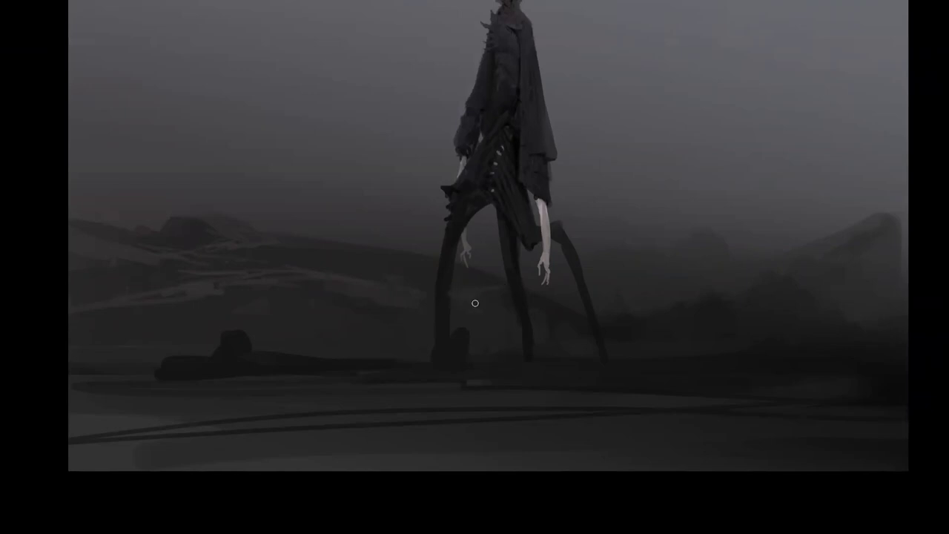
pyautogui.moveTo(456, 236)
pyautogui.mouseDown()
pyautogui.moveTo(442, 291)
pyautogui.moveTo(465, 221)
pyautogui.mouseUp()
pyautogui.moveTo(448, 225)
pyautogui.mouseDown()
pyautogui.moveTo(424, 241)
pyautogui.moveTo(394, 353)
pyautogui.mouseUp()
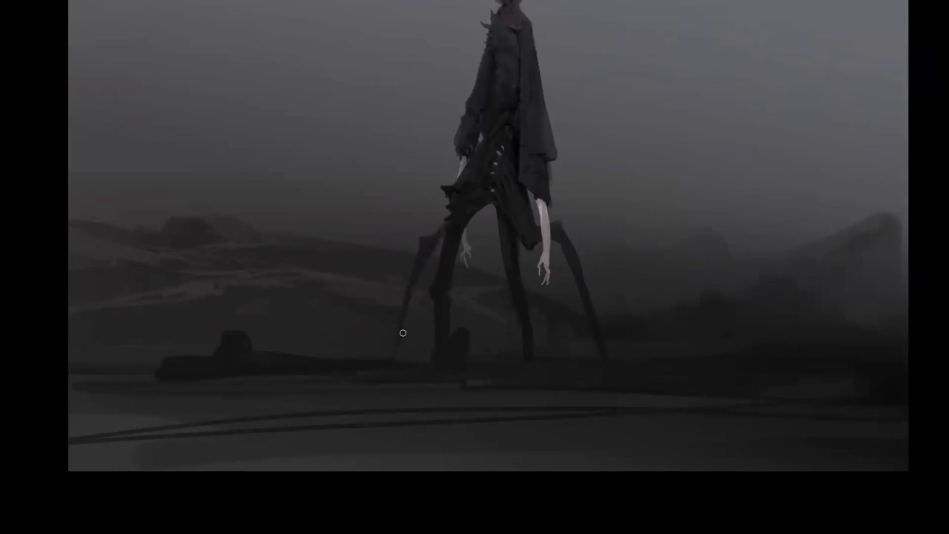
pyautogui.moveTo(568, 275); pyautogui.dragTo(470, 306)
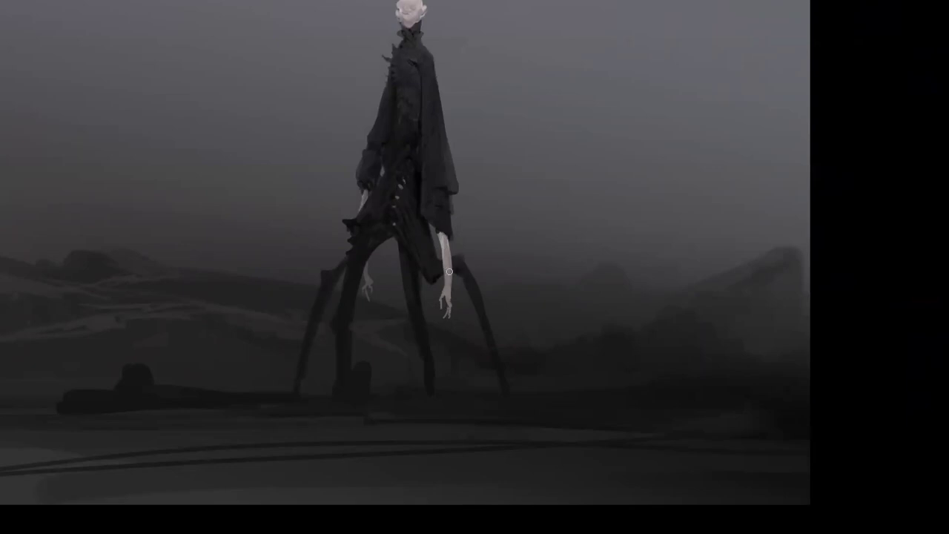
# Zoom out and flip the canvas back horizontally with Ctrl+Shift+H.
pyautogui.hotkey('ctrl', '-')
pyautogui.hotkey('ctrl', 'shift', 'h')
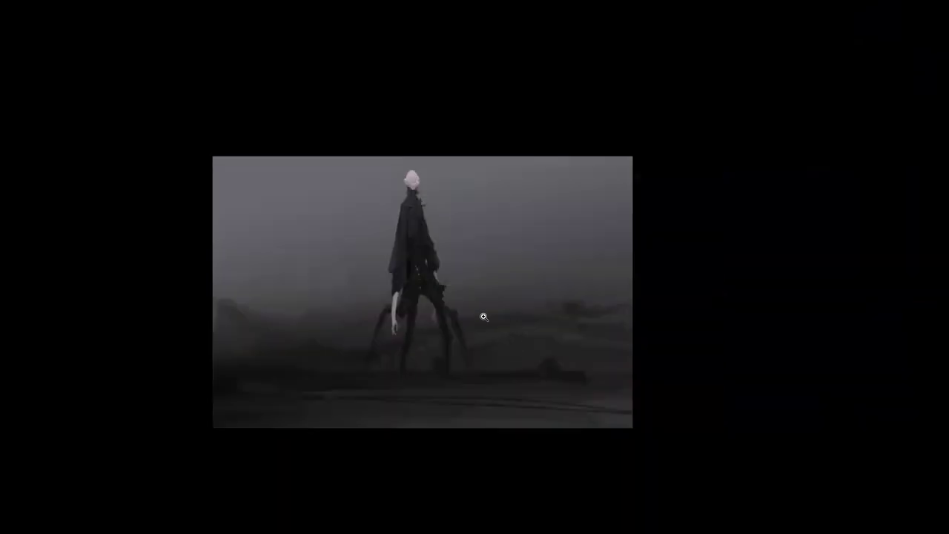
pyautogui.hotkey('ctrl', '+')
# Zoom in on the legs and brush a darker, sharper stroke down the left leg.
pyautogui.click(441, 334)
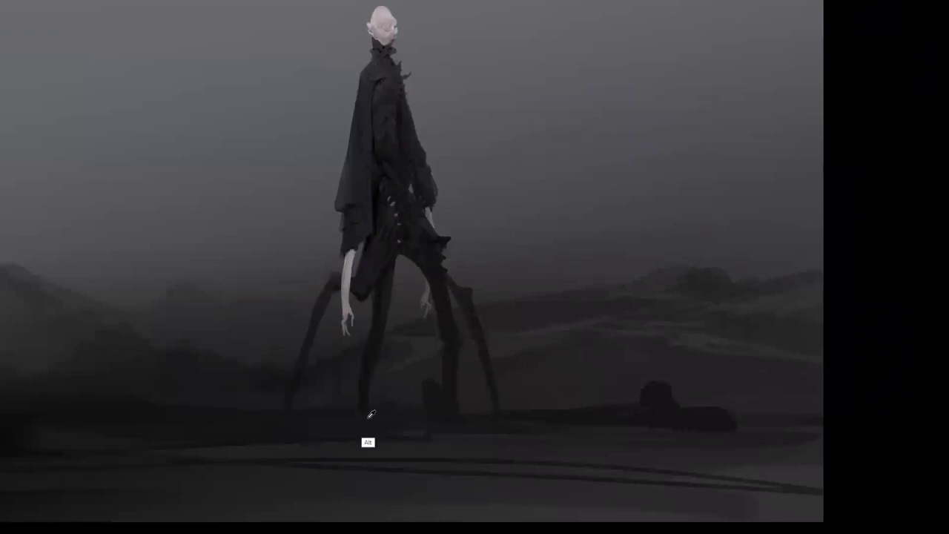
pyautogui.moveTo(280, 417); pyautogui.dragTo(311, 343)
pyautogui.press('alt')
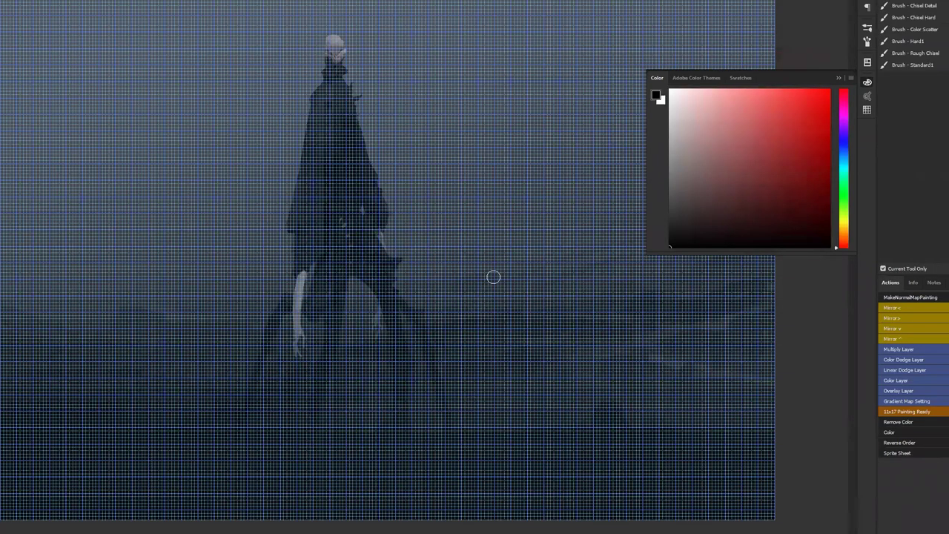
# Hide the grid, switch to the Color Scatter brush and undo a light red test stroke.
pyautogui.hotkey('ctrl', "'")
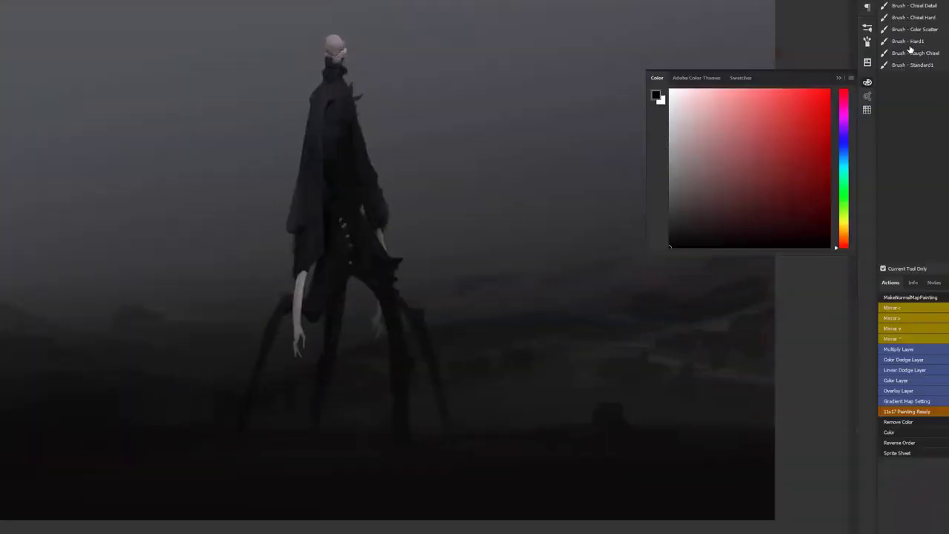
pyautogui.click(927, 67)
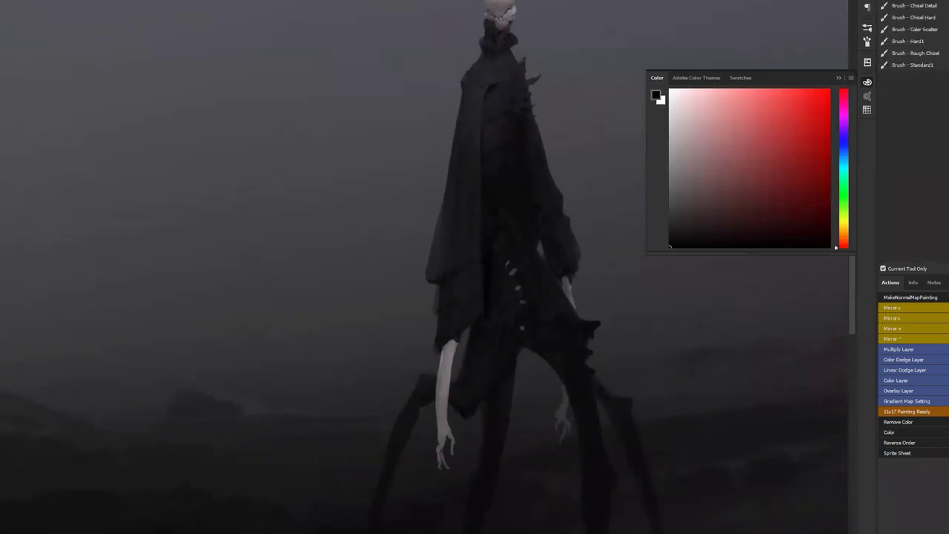
pyautogui.click(935, 30)
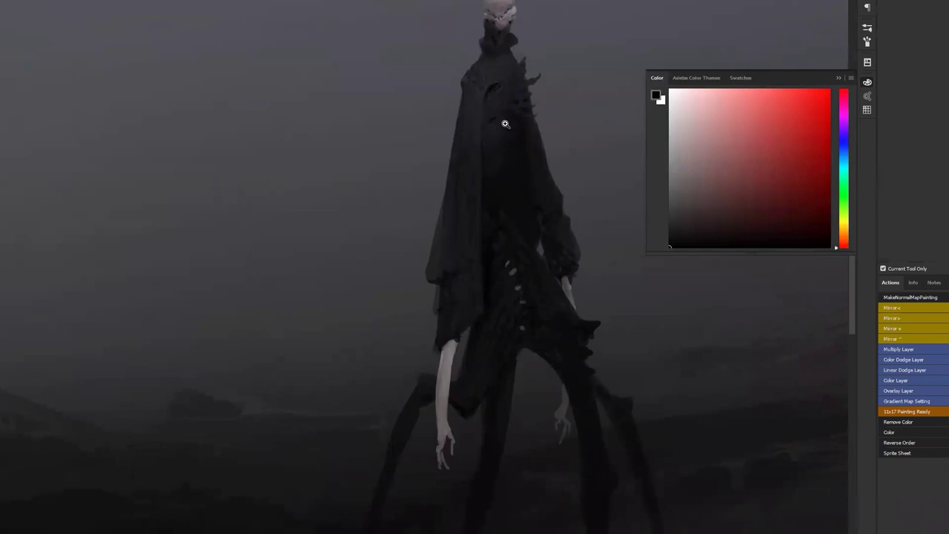
pyautogui.scroll(3, 507, 124)
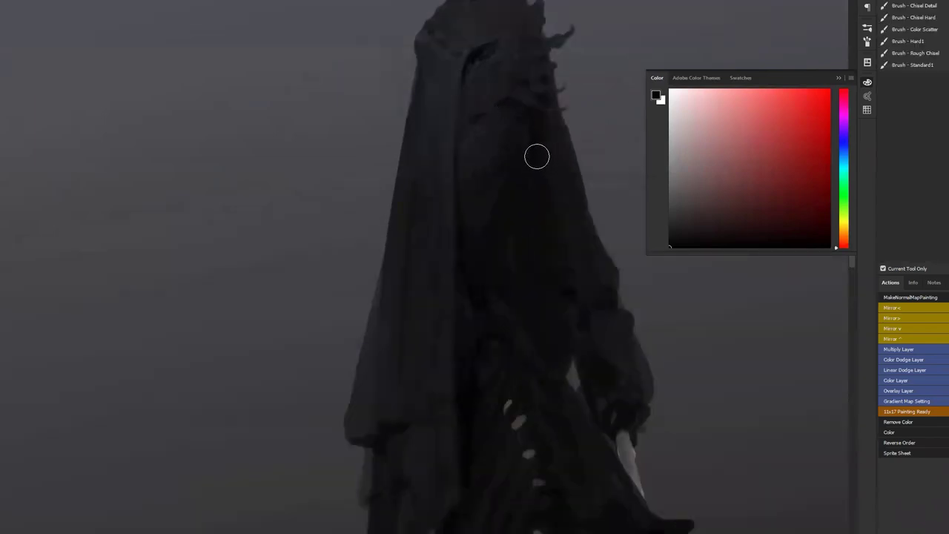
pyautogui.moveTo(764, 93); pyautogui.dragTo(750, 97)
pyautogui.scroll(-2, 635, 362)
pyautogui.scroll(-1, 519, 200)
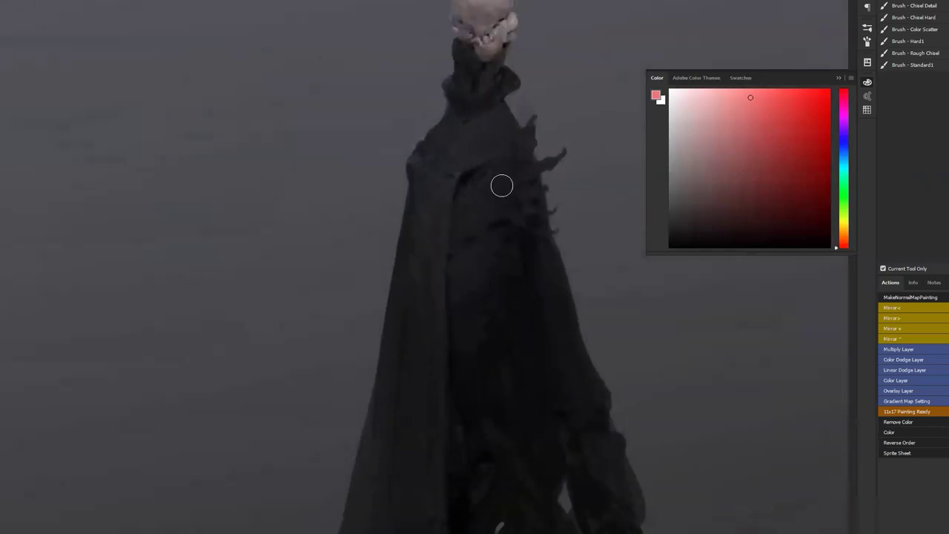
pyautogui.moveTo(456, 180)
pyautogui.mouseDown()
pyautogui.moveTo(439, 159)
pyautogui.moveTo(460, 133)
pyautogui.mouseUp()
pyautogui.hotkey('ctrl', 'z')
# Sample the head's muted pink colour and make the brush smaller.
pyautogui.press('alt')
pyautogui.keyDown('alt'); pyautogui.click(491, 25); pyautogui.keyUp('alt')
pyautogui.press('[')
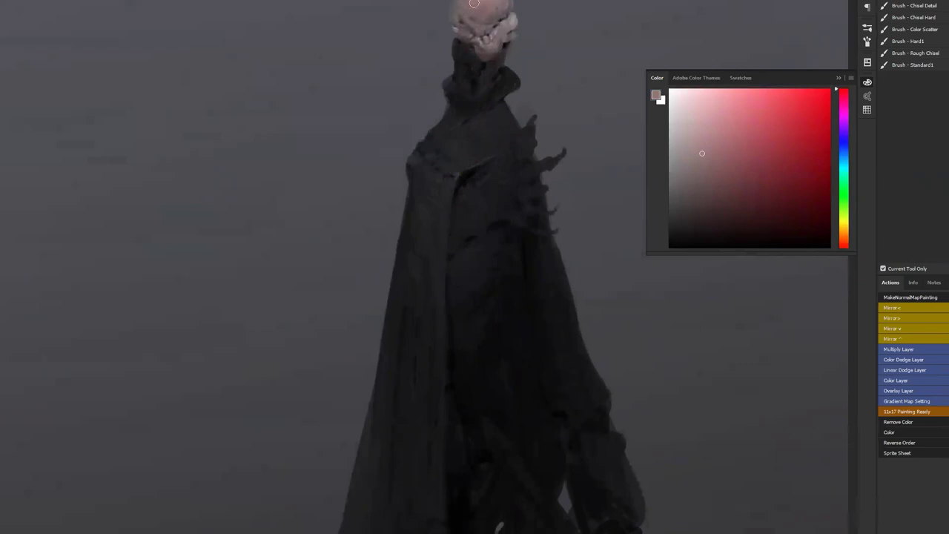
pyautogui.keyDown('alt'); pyautogui.click(488, 96); pyautogui.keyUp('alt')
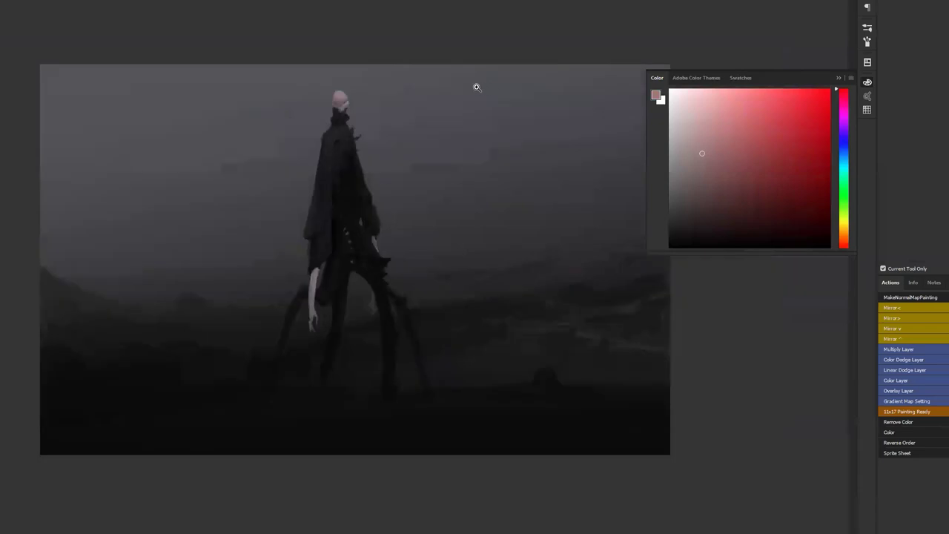
# Zoom in on the figure and tint the pale forearm a pinkish tone.
pyautogui.click(350, 123)
pyautogui.click(350, 123)
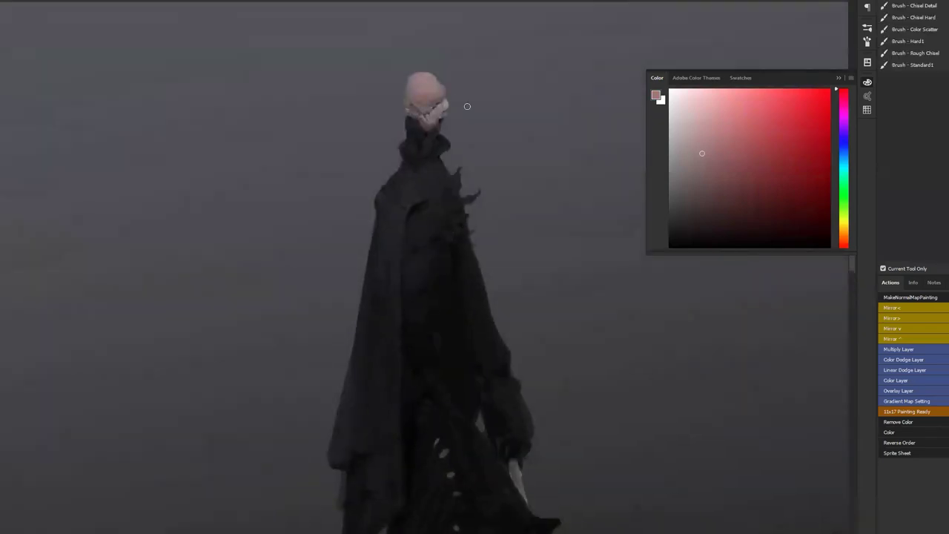
pyautogui.scroll(-6, 413, 201)
pyautogui.scroll(2, 359, 188)
pyautogui.moveTo(358, 189)
pyautogui.mouseDown()
pyautogui.moveTo(366, 157)
pyautogui.moveTo(348, 276)
pyautogui.moveTo(358, 330)
pyautogui.moveTo(354, 218)
pyautogui.moveTo(355, 333)
pyautogui.moveTo(349, 208)
pyautogui.moveTo(361, 157)
pyautogui.mouseUp()
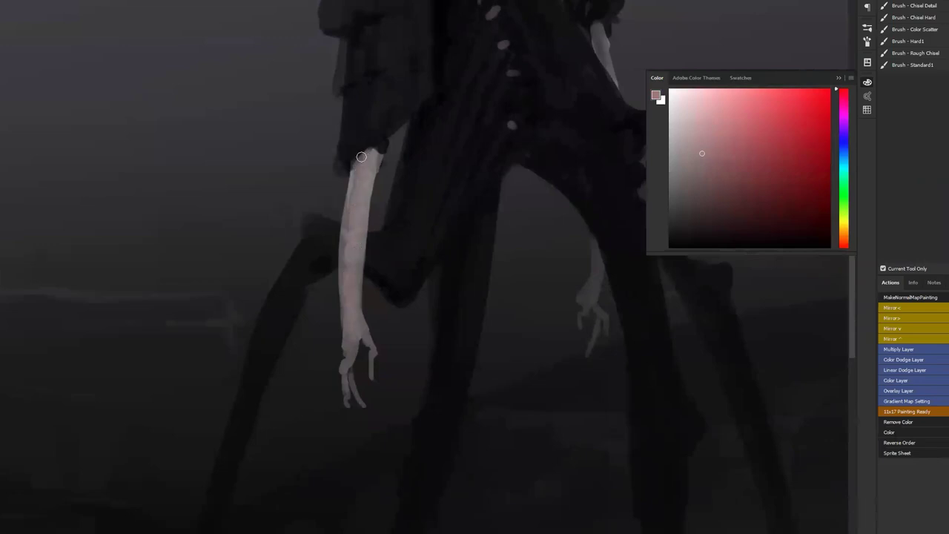
# Zoom out and lay another long pink brush stroke along the figure.
pyautogui.press('z')
pyautogui.scroll(-5, 379, 263)
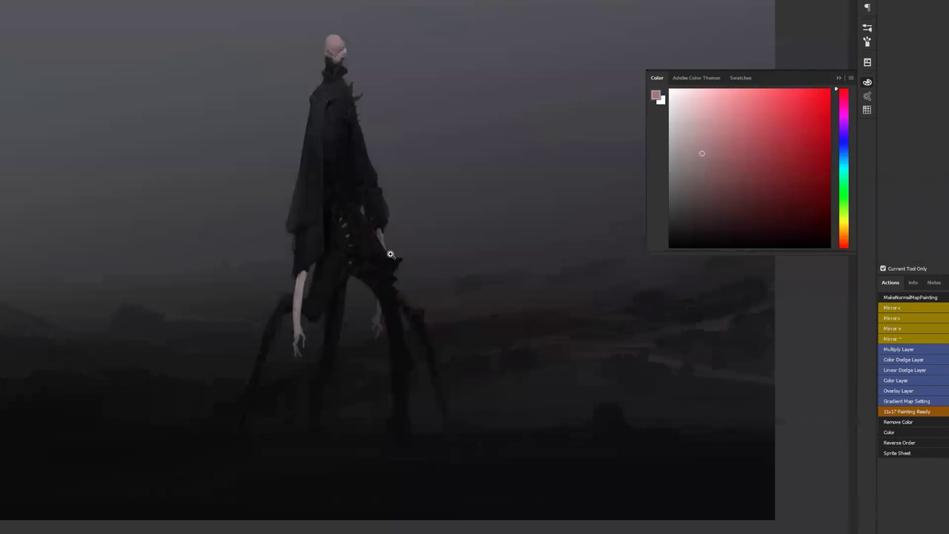
pyautogui.press('b')
pyautogui.scroll(3, 393, 204)
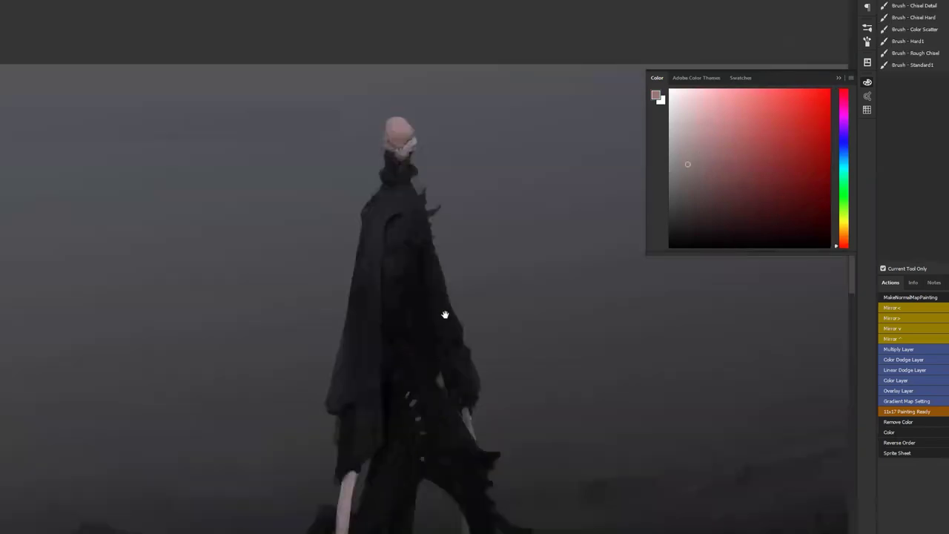
pyautogui.moveTo(445, 314); pyautogui.dragTo(467, 209)
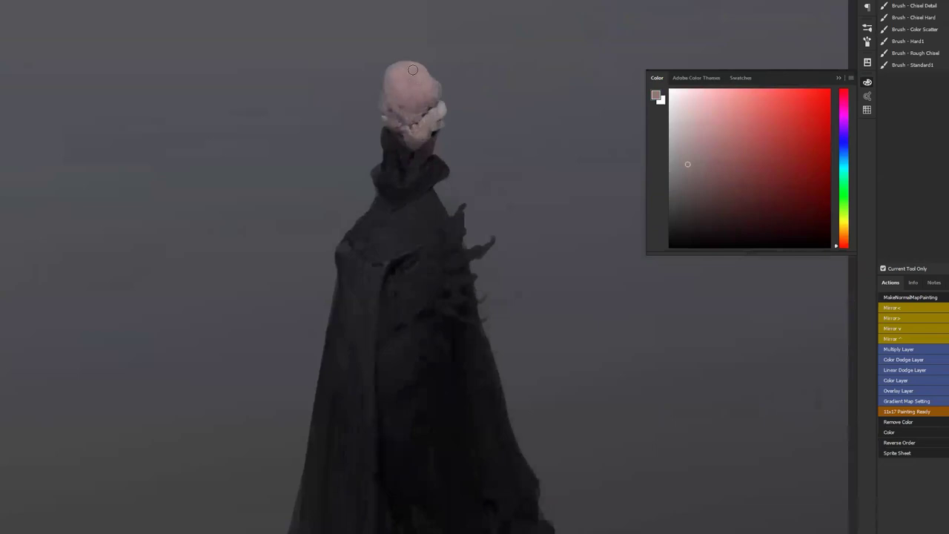
# Paint light strokes on the lower head and jaw with a lighter pink and smaller brush.
pyautogui.press(']')
pyautogui.press(']')
pyautogui.press(']')
pyautogui.click(686, 141)
pyautogui.press('[')
pyautogui.press('[')
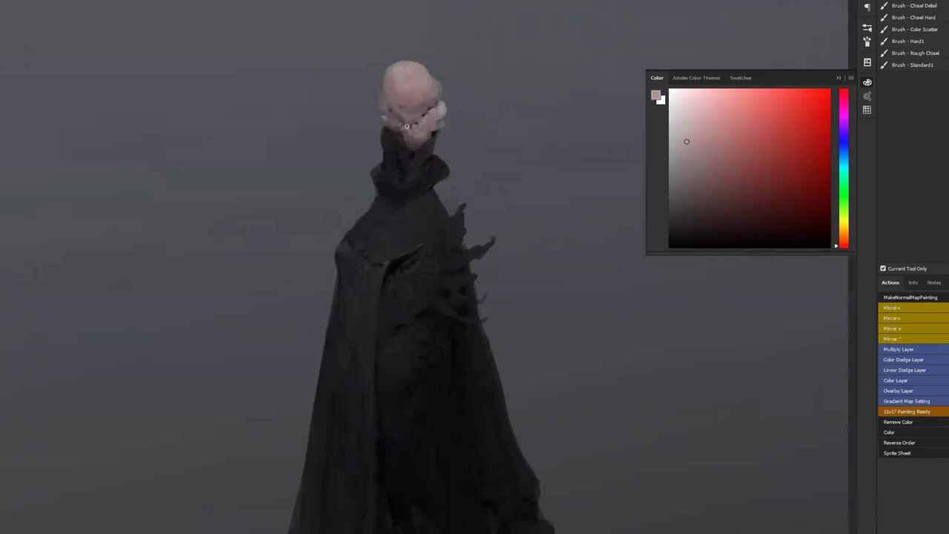
pyautogui.moveTo(411, 125); pyautogui.dragTo(416, 129)
pyautogui.press(']')
pyautogui.press(']')
pyautogui.press(']')
# Zoom out to the whole painting and hide the panels.
pyautogui.keyDown('alt'); pyautogui.click(424, 189); pyautogui.keyUp('alt')
pyautogui.keyDown('alt'); pyautogui.click(409, 277); pyautogui.keyUp('alt')
pyautogui.keyDown('alt'); pyautogui.click(409, 278); pyautogui.keyUp('alt')
pyautogui.press('Tab')
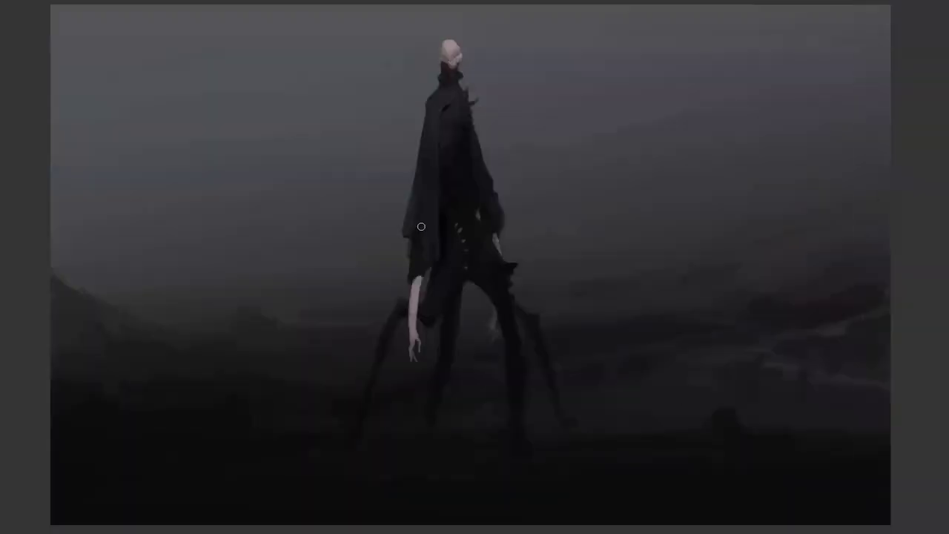
# Bring the side panels back and shift the colour hue toward orange.
pyautogui.keyDown('ctrl'); pyautogui.click(495, 334); pyautogui.keyUp('ctrl')
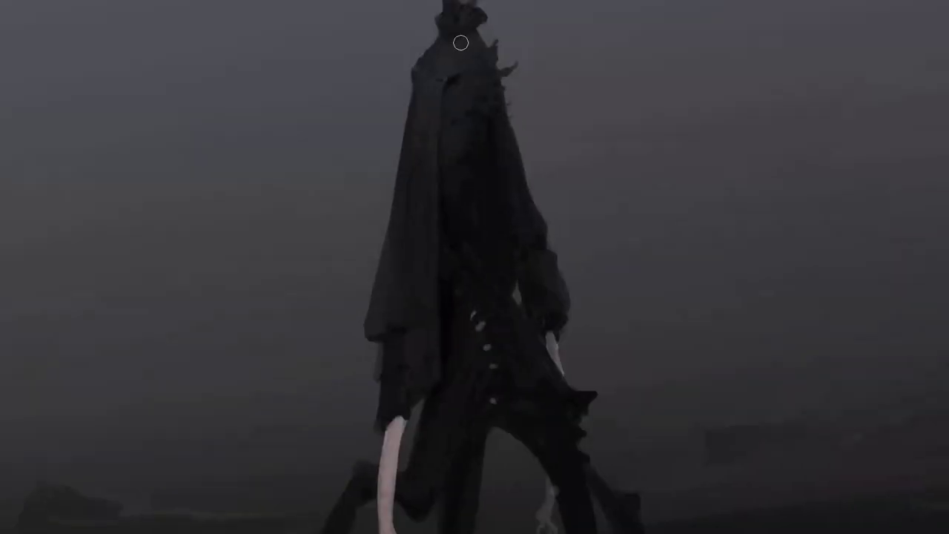
pyautogui.press('Tab')
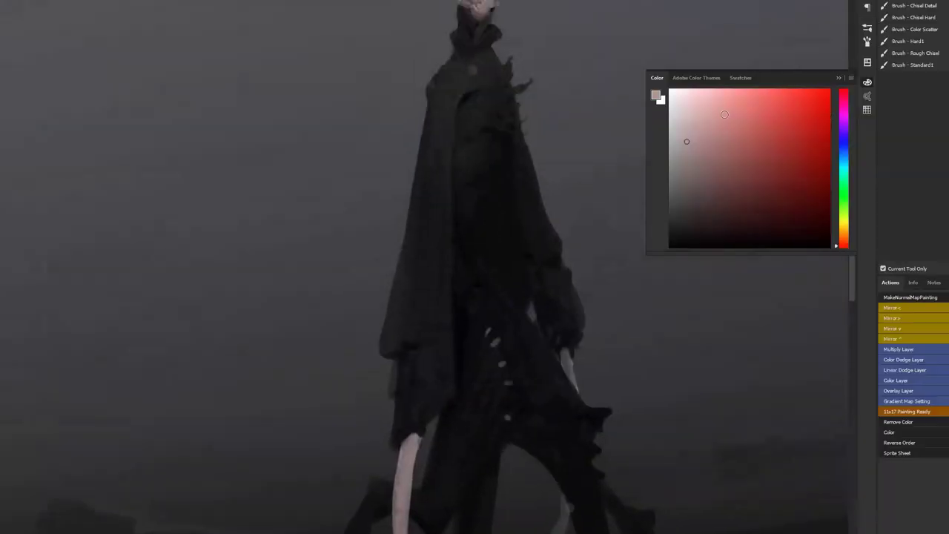
pyautogui.moveTo(839, 244); pyautogui.dragTo(839, 237)
pyautogui.click(719, 132)
# Sample a dark purple from the figure and paint dark strokes shaping the collar.
pyautogui.click(481, 97)
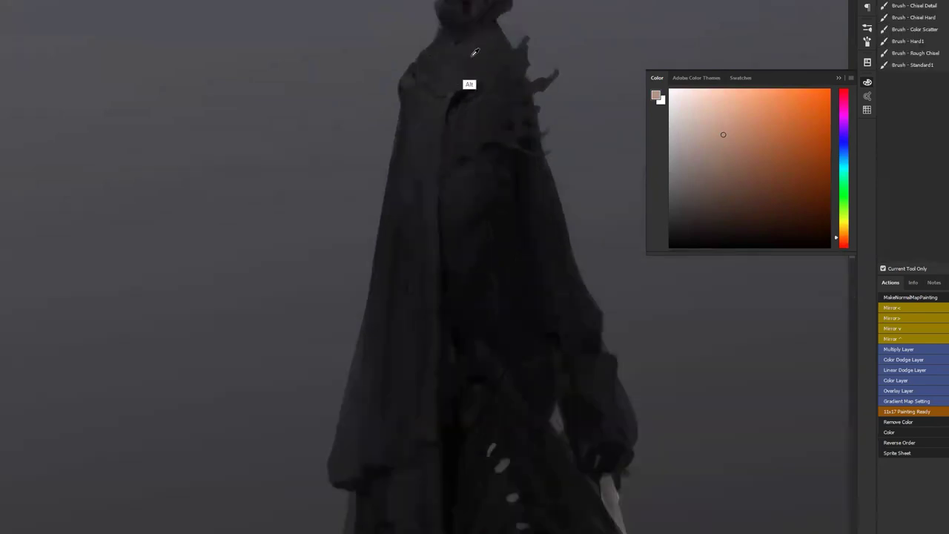
pyautogui.keyDown('alt'); pyautogui.click(468, 84); pyautogui.keyUp('alt')
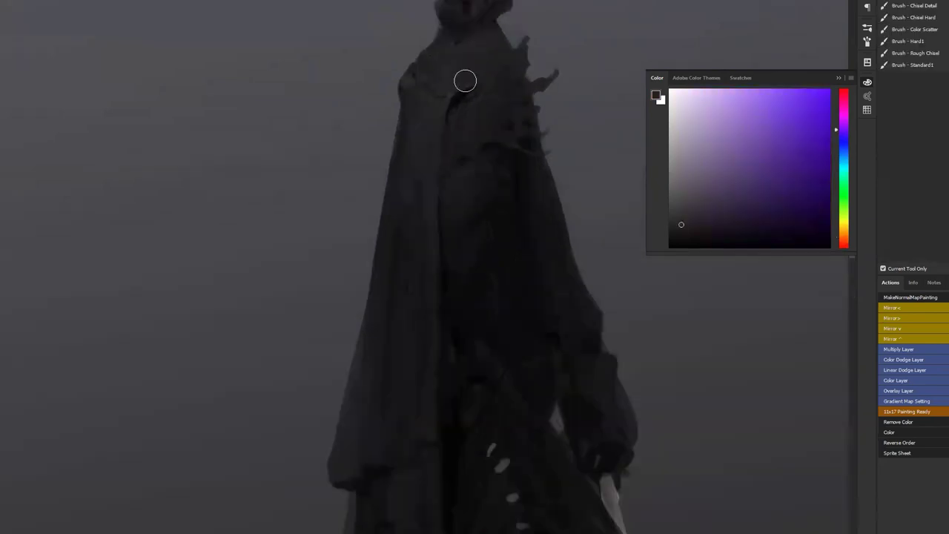
pyautogui.moveTo(471, 90); pyautogui.dragTo(475, 66)
pyautogui.click(841, 128)
pyautogui.moveTo(447, 52)
pyautogui.mouseDown()
pyautogui.moveTo(448, 72)
pyautogui.moveTo(470, 66)
pyautogui.mouseUp()
pyautogui.press('[')
pyautogui.press('[')
pyautogui.press('[')
pyautogui.press(']')
pyautogui.press(']')
pyautogui.press(']')
# Pan the canvas over the legs and arms, then back to the hood and head.
pyautogui.moveTo(394, 428); pyautogui.dragTo(375, 227)
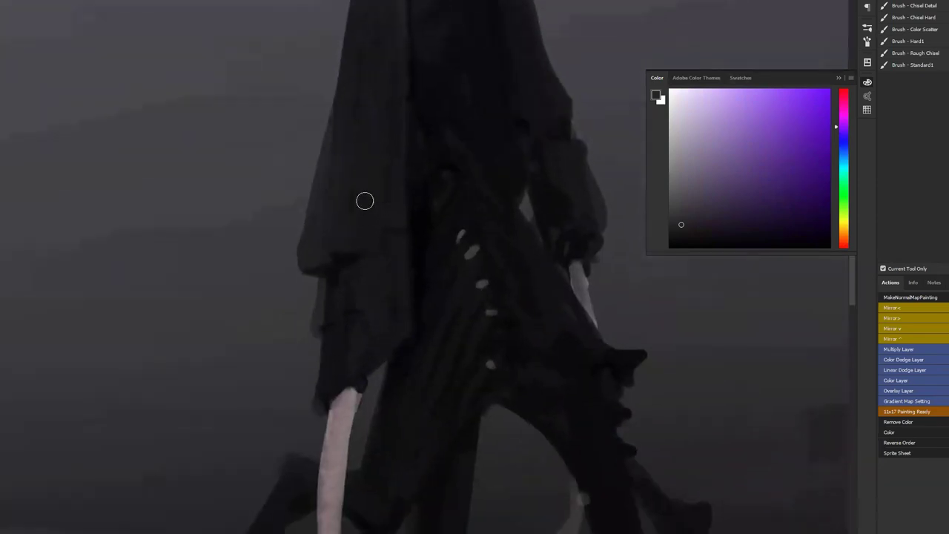
pyautogui.moveTo(360, 107); pyautogui.dragTo(354, 275)
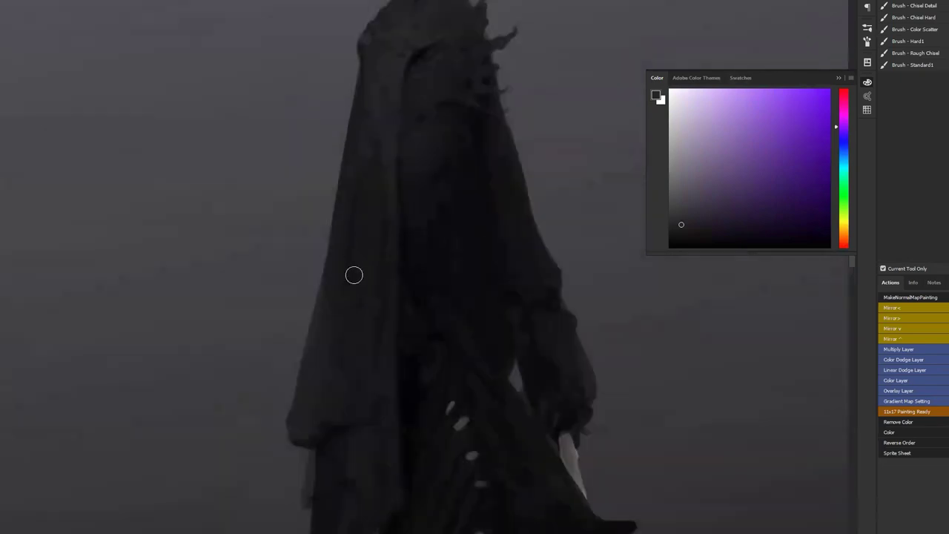
pyautogui.press('[')
pyautogui.press('[')
pyautogui.press('[')
pyautogui.moveTo(445, 150); pyautogui.dragTo(476, 235)
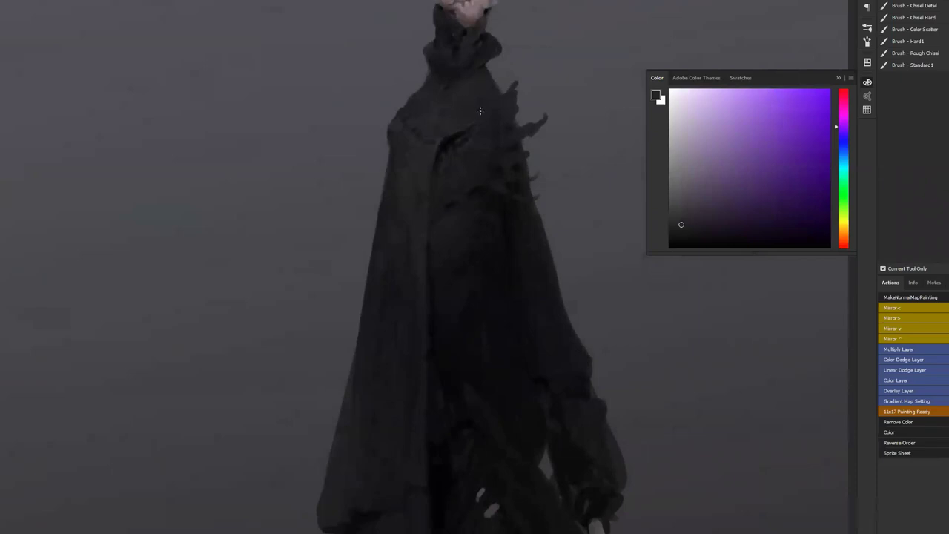
# Zoom in and out around the hood, then return to the brush.
pyautogui.press('z')
pyautogui.click(462, 116)
pyautogui.keyDown('alt'); pyautogui.click(462, 119); pyautogui.keyUp('alt')
pyautogui.keyDown('alt'); pyautogui.click(465, 124); pyautogui.keyUp('alt')
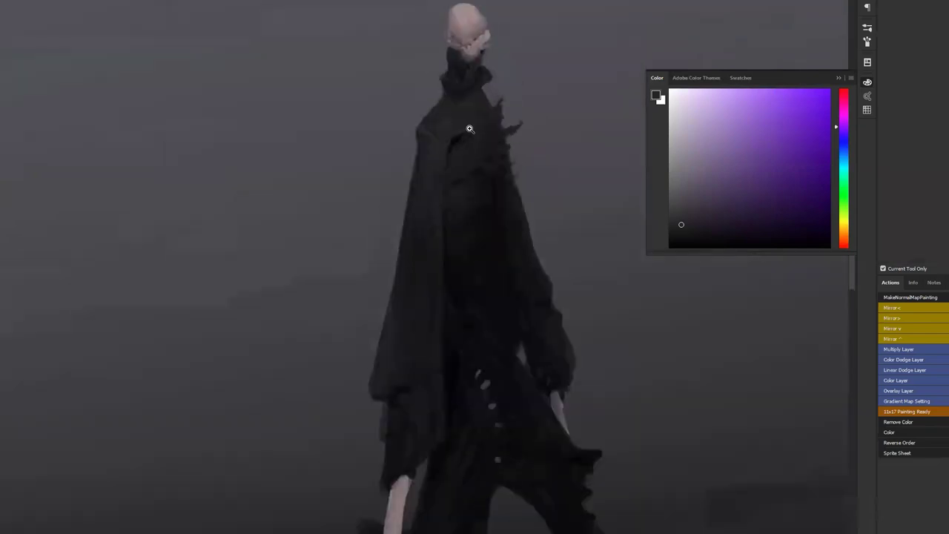
pyautogui.click(465, 123)
pyautogui.press('b')
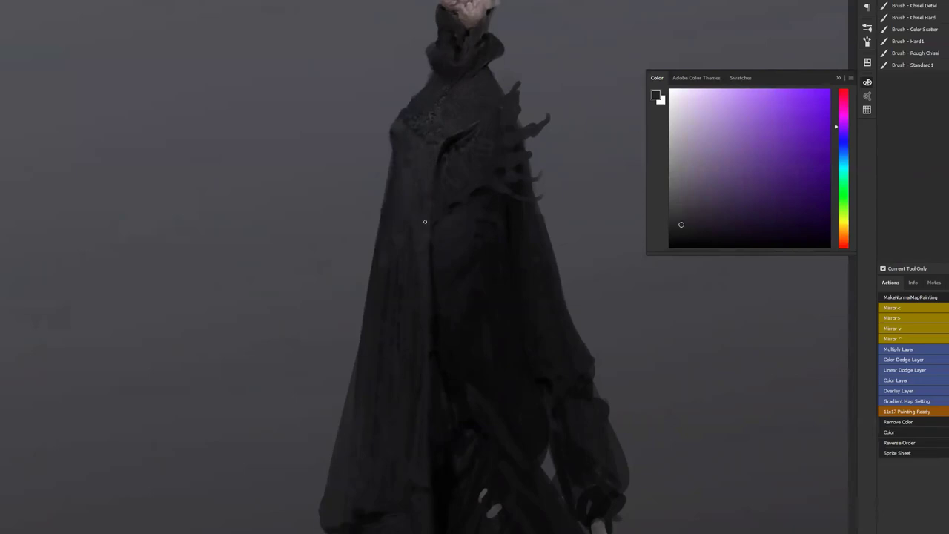
# Zoom in on the cape, hide the panels, and step back one history state.
pyautogui.keyDown('alt'); pyautogui.click(402, 258); pyautogui.keyUp('alt')
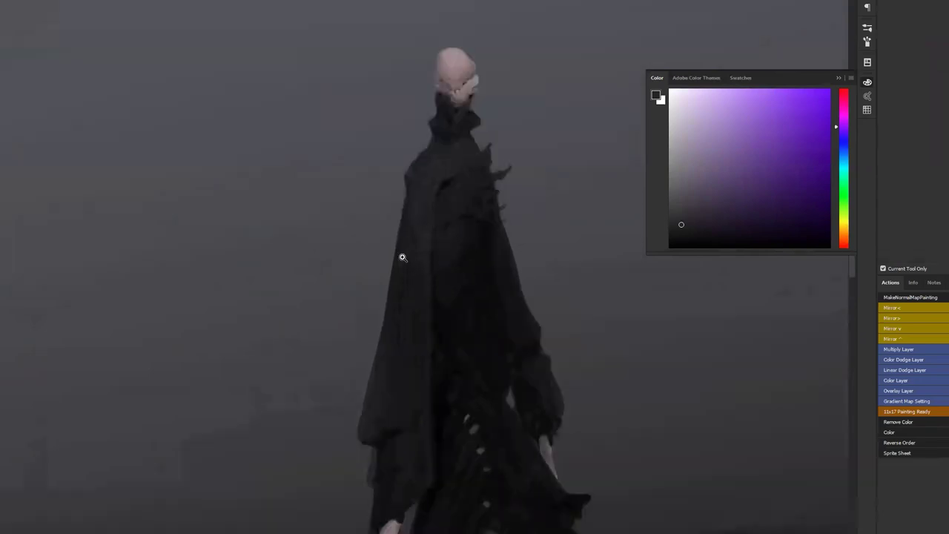
pyautogui.click(513, 239)
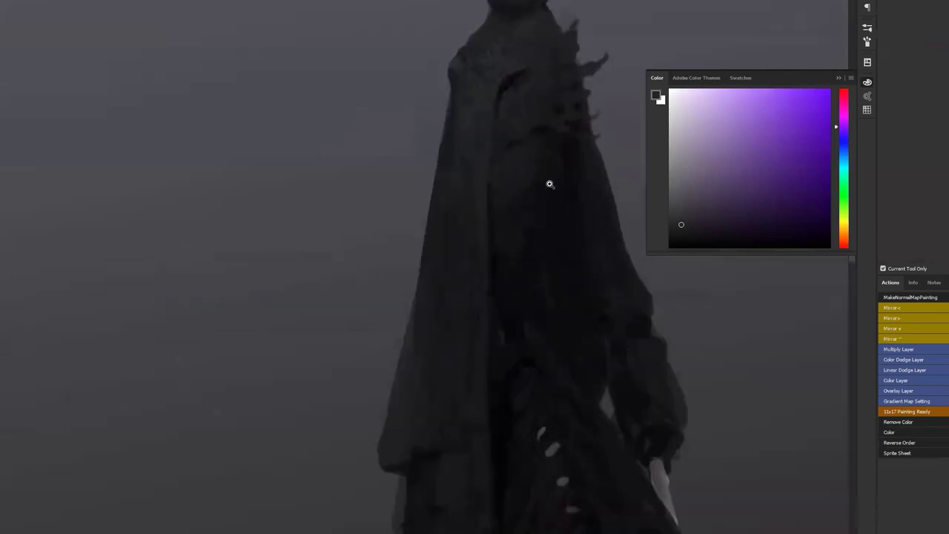
pyautogui.press('Tab')
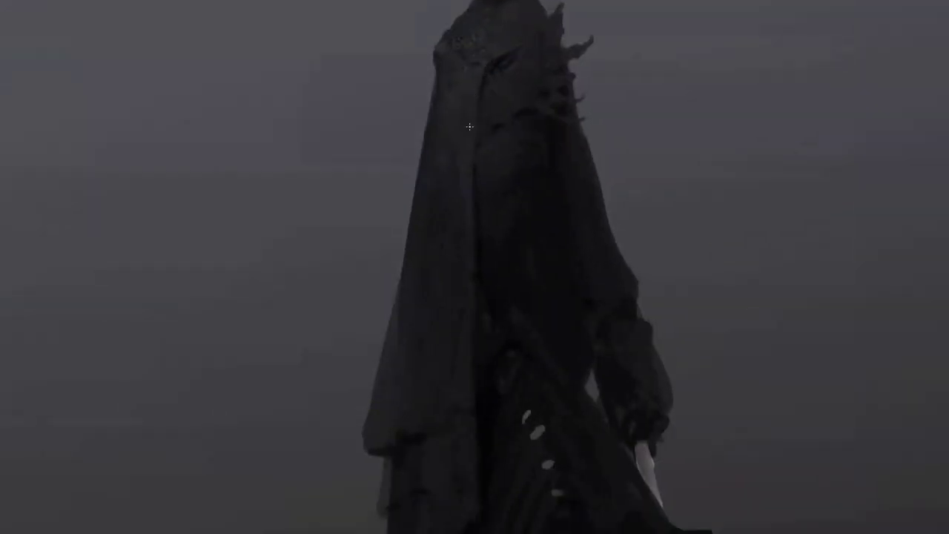
pyautogui.hotkey('ctrl', 'alt', 'z')
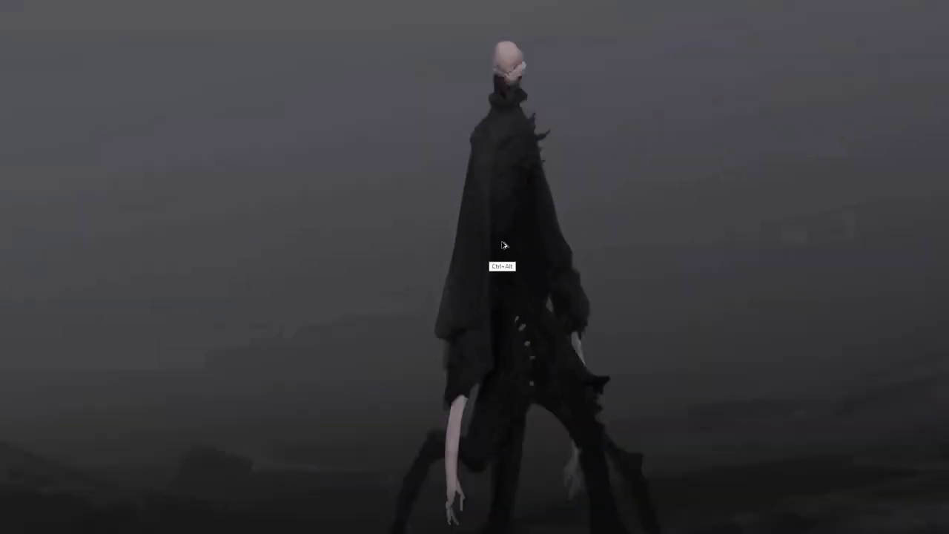
# Step back two more history states to compare earlier versions, then zoom out on the figure.
pyautogui.hotkey('ctrl', 'alt', 'z')
pyautogui.hotkey('ctrl', 'alt', 'z')
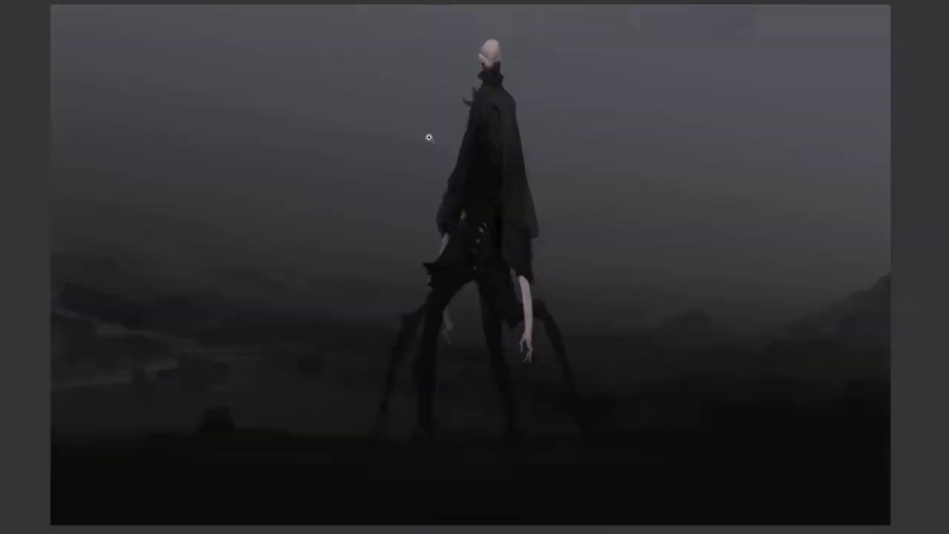
pyautogui.hotkey('ctrl', 'alt', 'z')
pyautogui.hotkey('ctrl', 'alt', 'z')
pyautogui.hotkey('ctrl', 'alt', 'z')
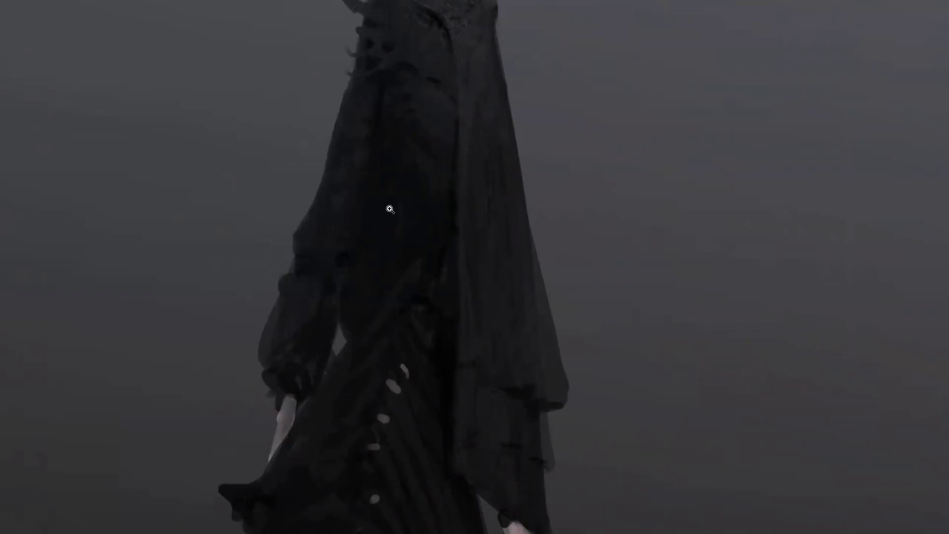
pyautogui.scroll(-2, 391, 209)
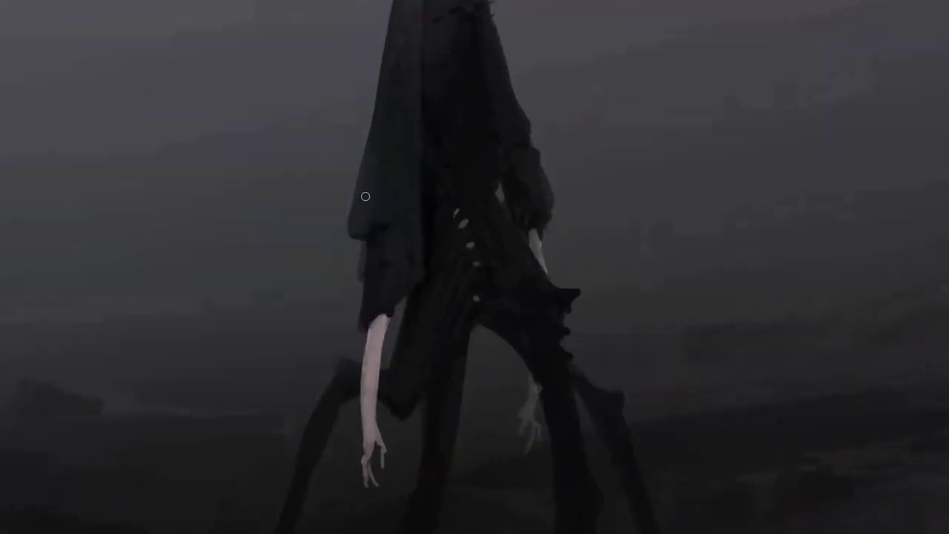
pyautogui.press('alt')
pyautogui.press('alt')
pyautogui.keyDown('alt'); pyautogui.click(490, 205); pyautogui.keyUp('alt')
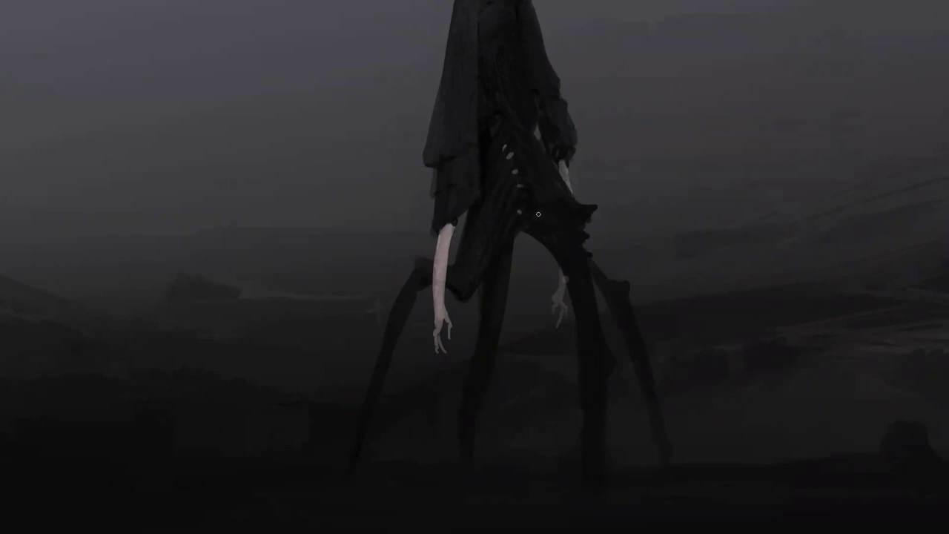
# Zoom out and flip the canvas horizontally and back to check the composition.
pyautogui.press('-')
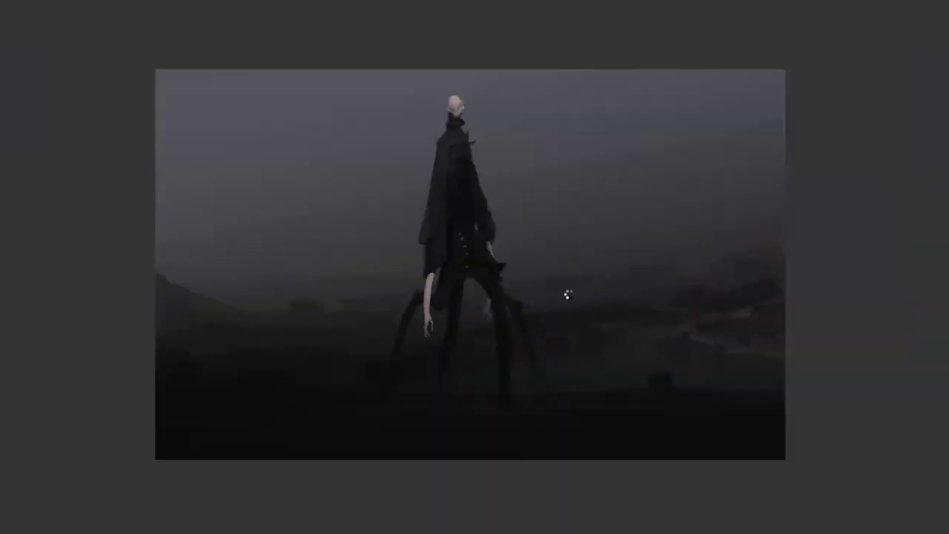
pyautogui.press('m')
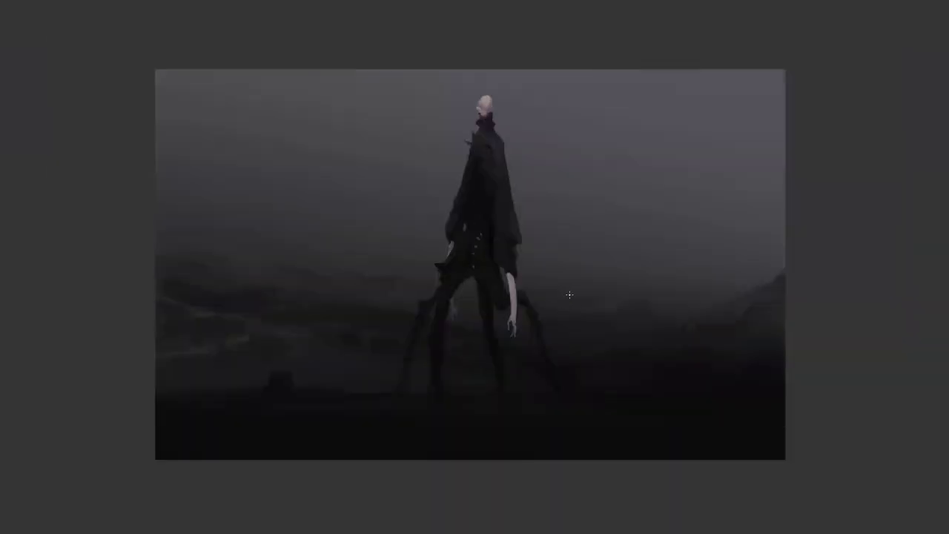
pyautogui.click(602, 233)
pyautogui.press('m')
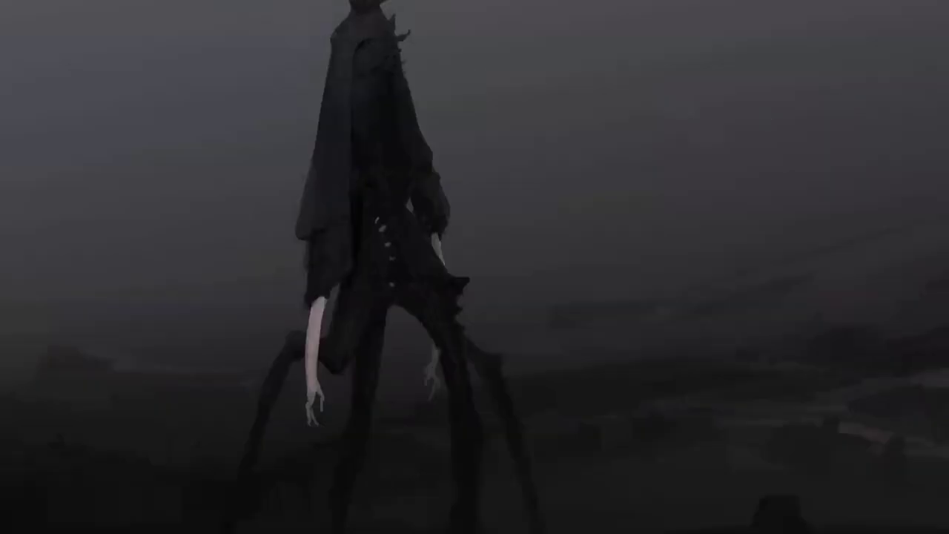
pyautogui.press('Tab')
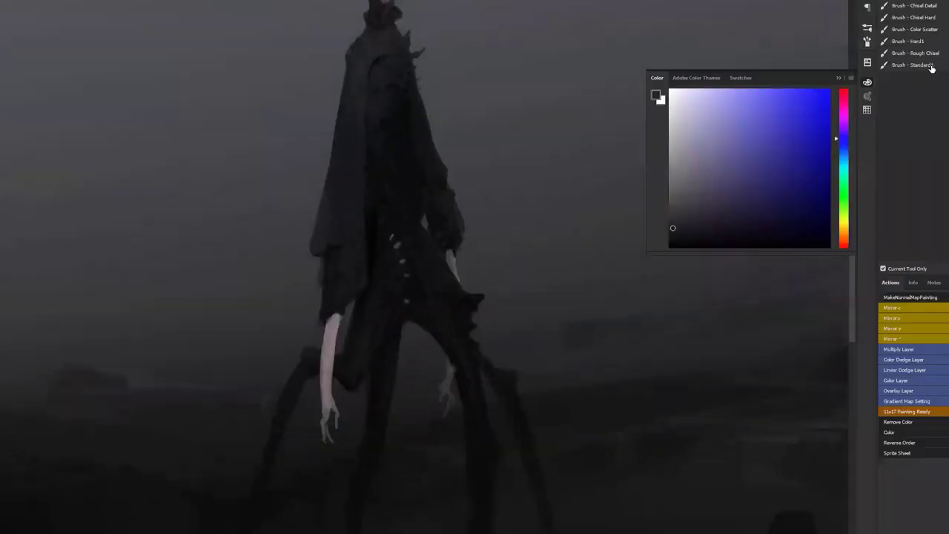
# Zoom in on the upper body and cloak, then open Image Size showing 5100 × 3159 px.
pyautogui.moveTo(462, 153); pyautogui.dragTo(480, 129)
pyautogui.click(481, 131)
pyautogui.click(457, 140)
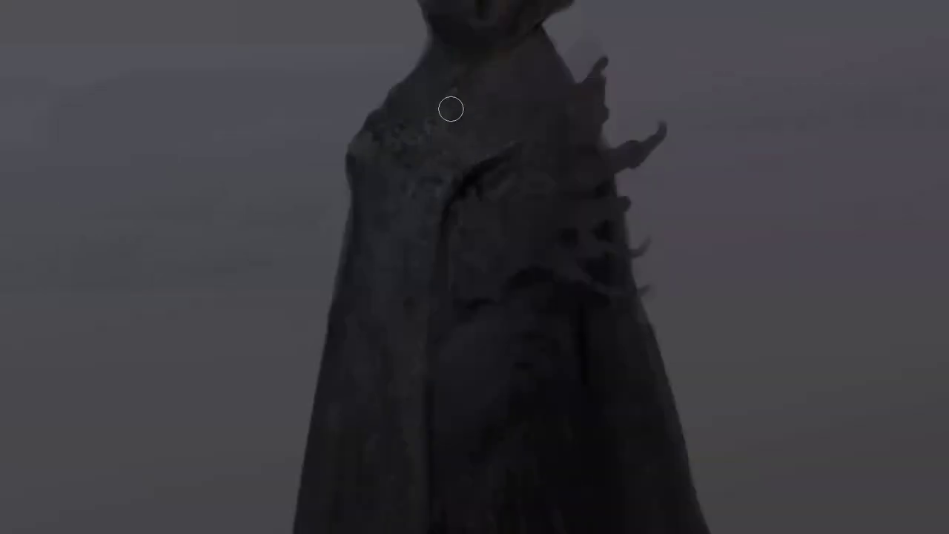
pyautogui.keyDown('alt'); pyautogui.click(460, 166); pyautogui.keyUp('alt')
pyautogui.keyDown('alt'); pyautogui.click(483, 164); pyautogui.keyUp('alt')
pyautogui.hotkey('ctrl', 'alt', 'i')
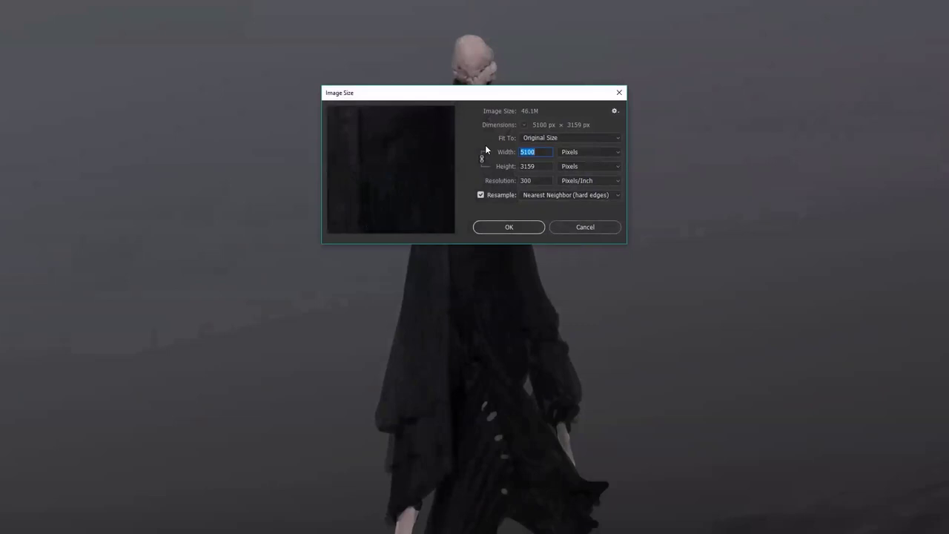
# Undo the resize, close Image Size, and zoom deep into the cloak.
pyautogui.hotkey('ctrl', 'z')
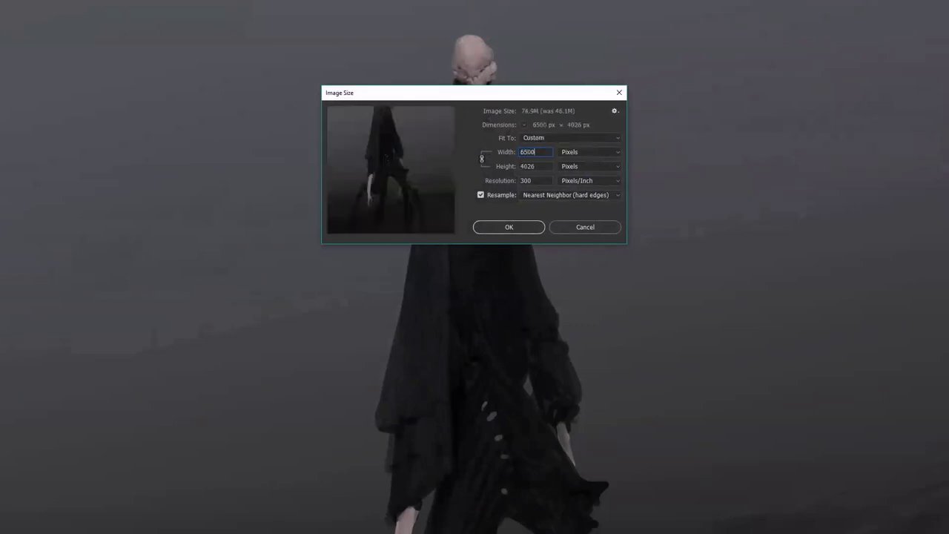
pyautogui.press('Escape')
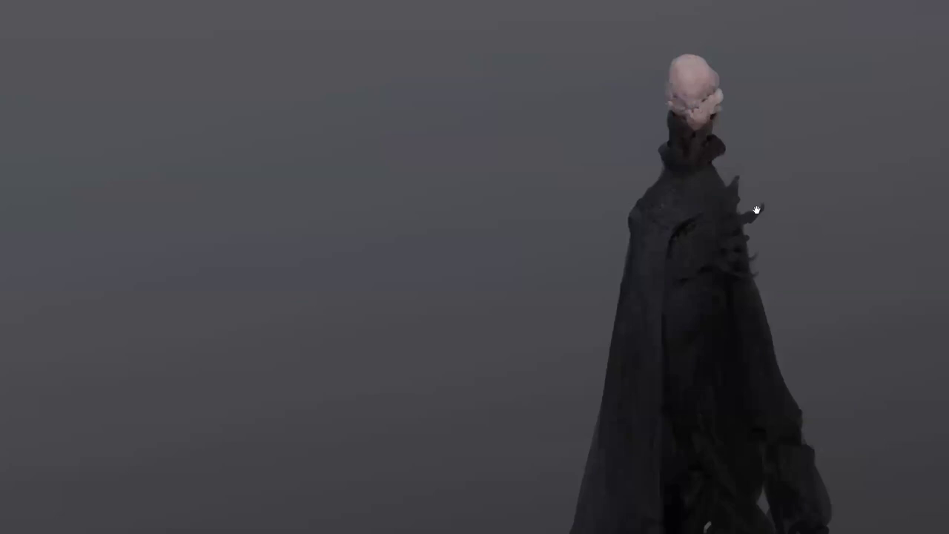
pyautogui.moveTo(756, 210); pyautogui.dragTo(594, 148)
pyautogui.press('z')
pyautogui.click(518, 127)
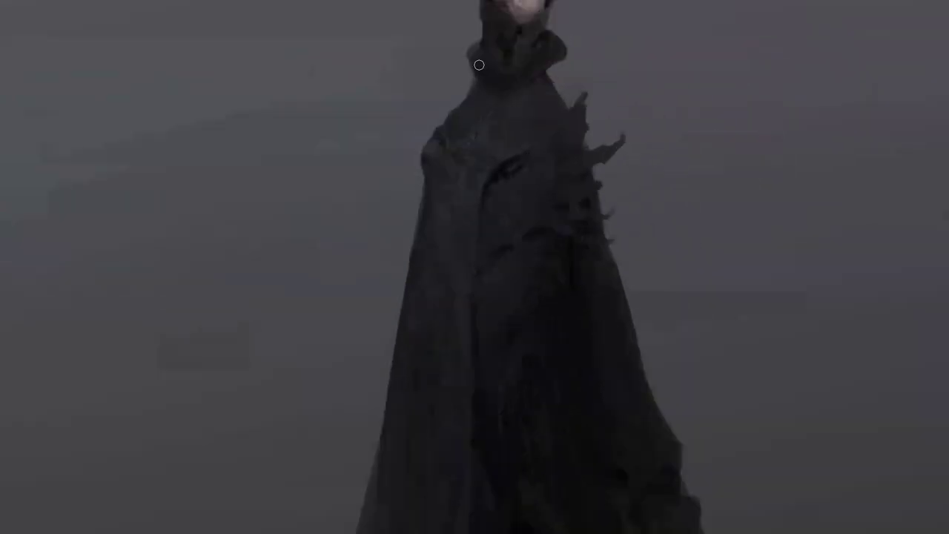
pyautogui.click(485, 85)
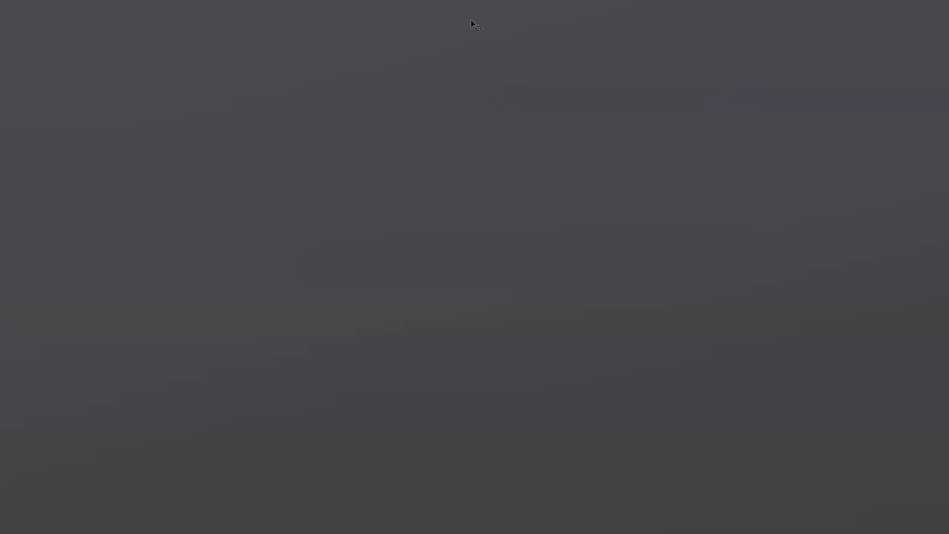
# Set resampling to Automatic, then resize the painting to 10200 px wide.
pyautogui.hotkey('ctrl', 'alt', 'i')
pyautogui.click(594, 198)
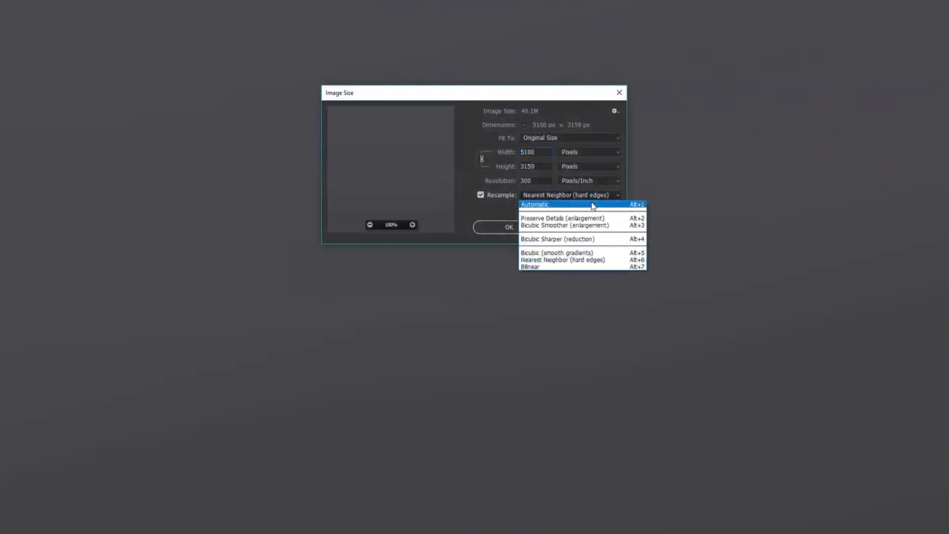
pyautogui.click(589, 206)
pyautogui.click(528, 227)
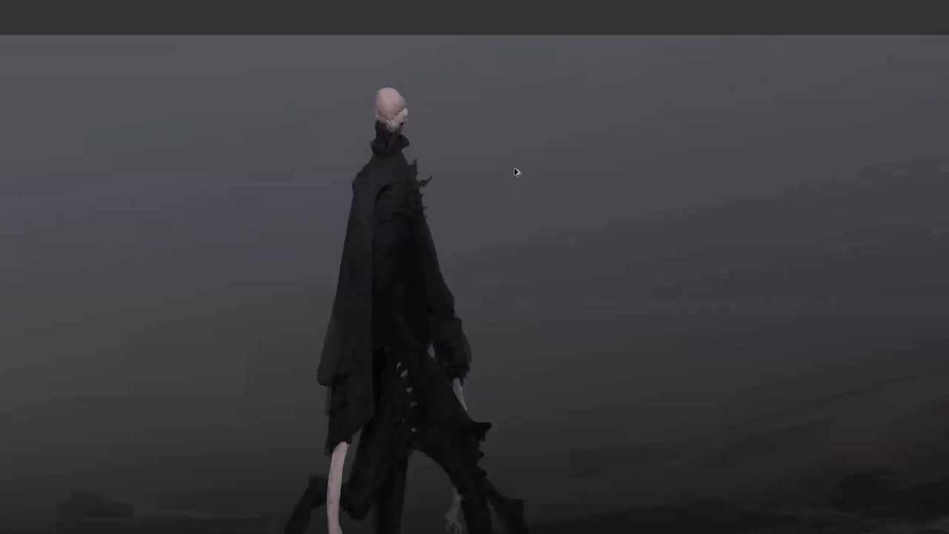
pyautogui.hotkey('ctrl', 'alt', 'i')
pyautogui.write('10200')
pyautogui.press('Return')
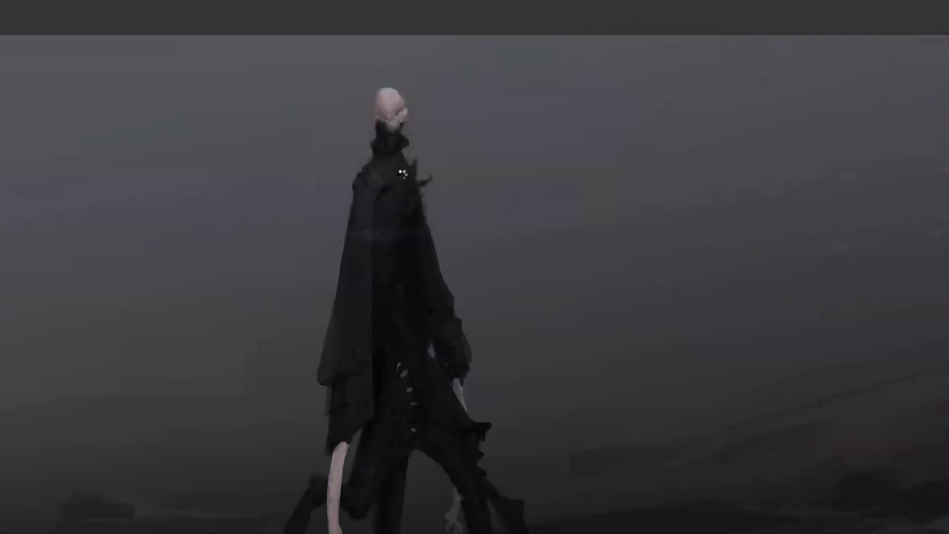
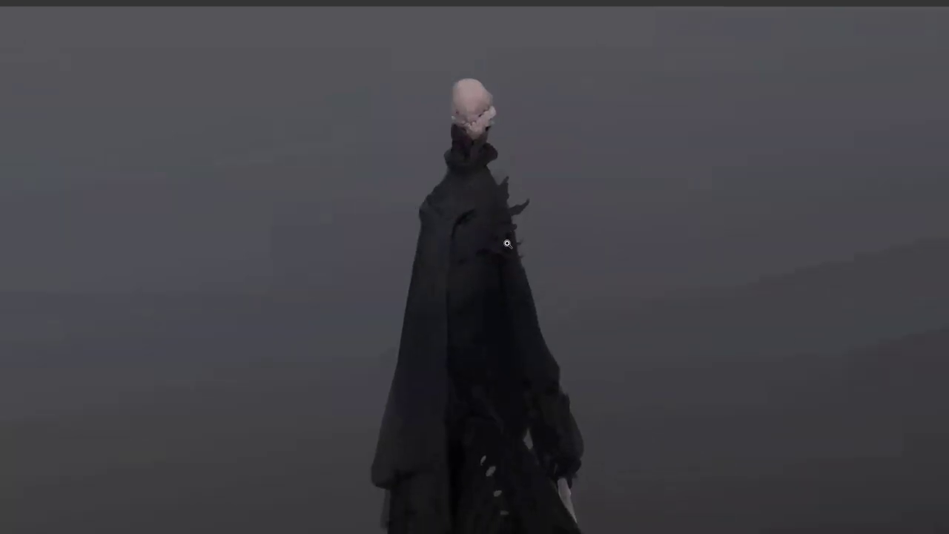
# Zoom in on the cloaked figure's shoulder, then switch to the Roger Rabbit video in the browser.
pyautogui.click(475, 222)
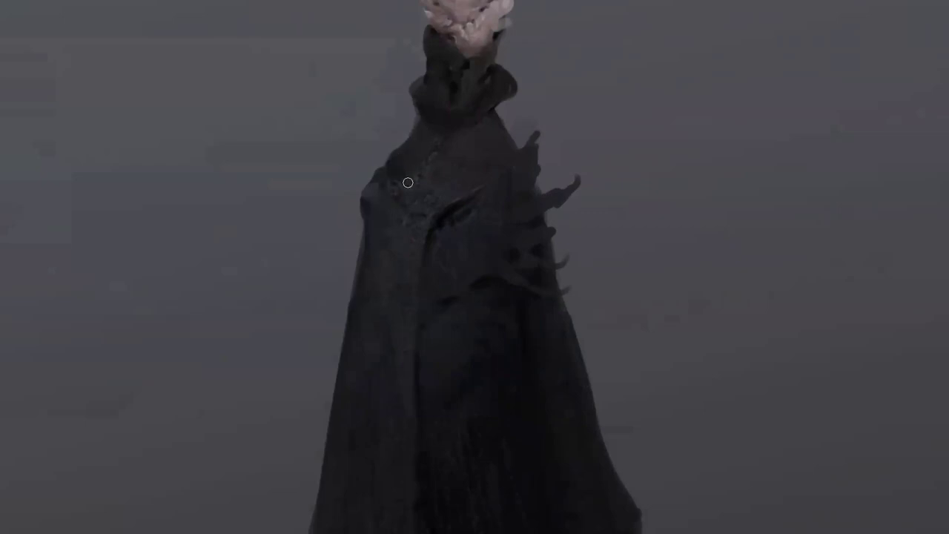
pyautogui.hotkey('alt', 'Tab')
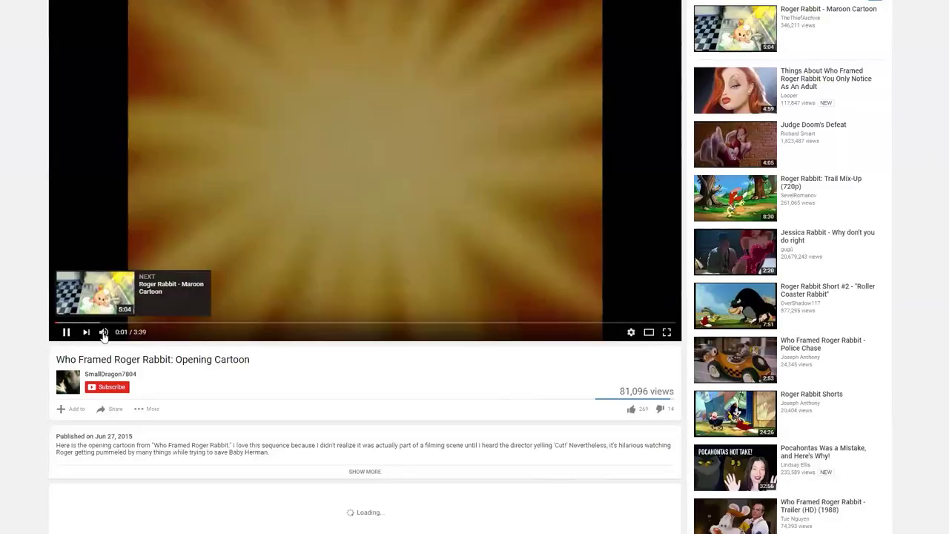
# Mute the opening cartoon, then pause and resume it.
pyautogui.click(104, 334)
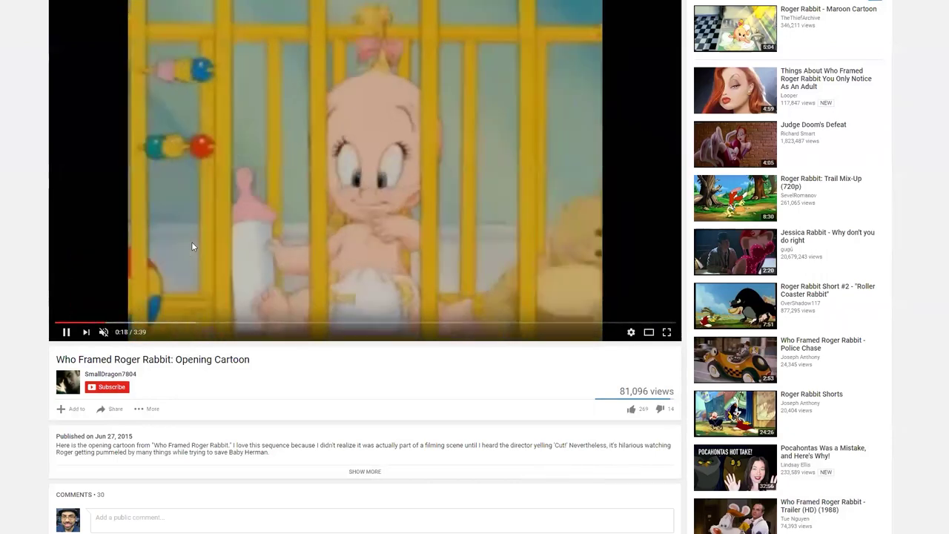
pyautogui.click(248, 316)
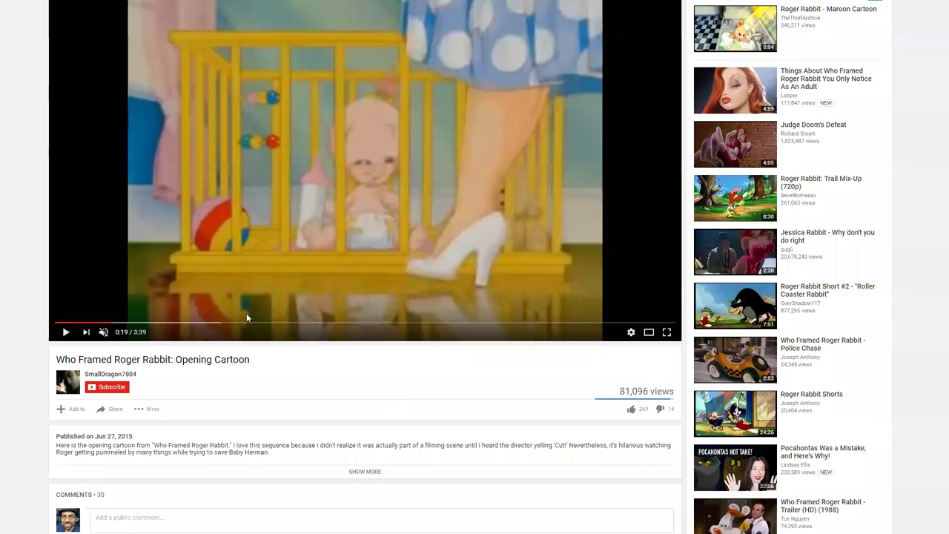
pyautogui.click(181, 289)
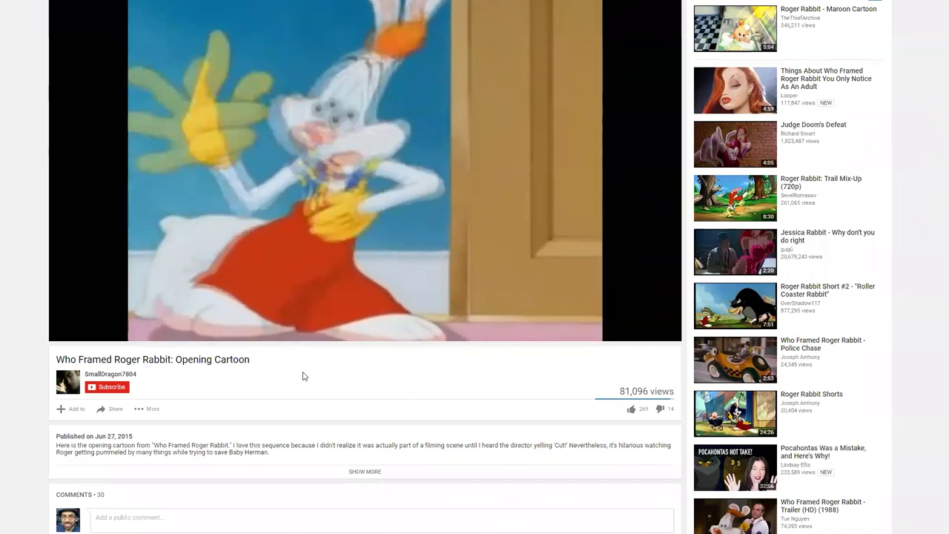
# Rewind the cartoon to around 0:29 and pause it.
pyautogui.moveTo(305, 207)
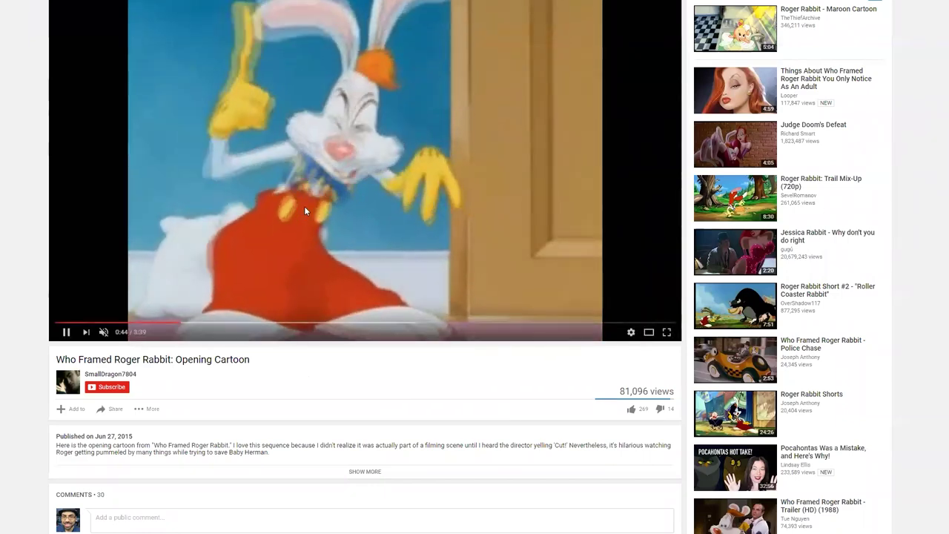
pyautogui.click(166, 324)
pyautogui.moveTo(166, 324); pyautogui.dragTo(117, 326)
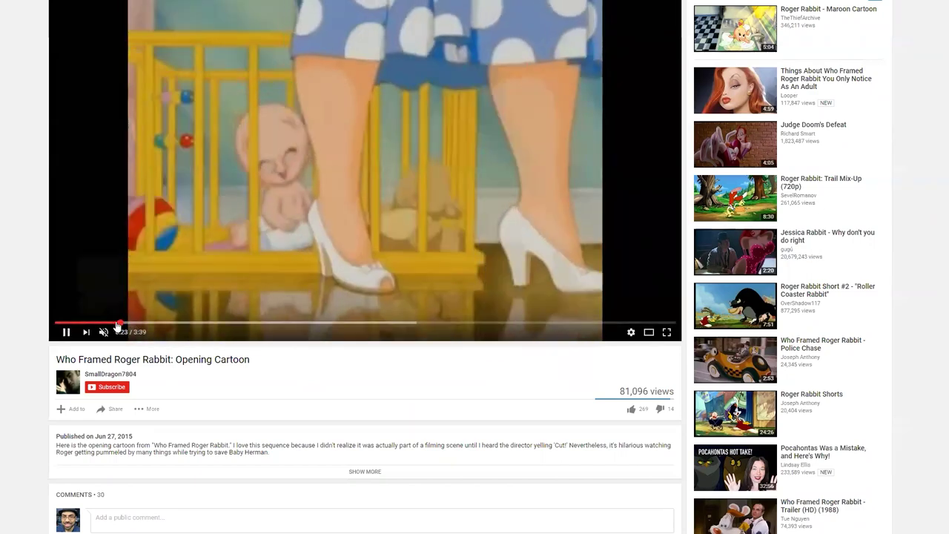
pyautogui.moveTo(117, 326); pyautogui.dragTo(138, 332)
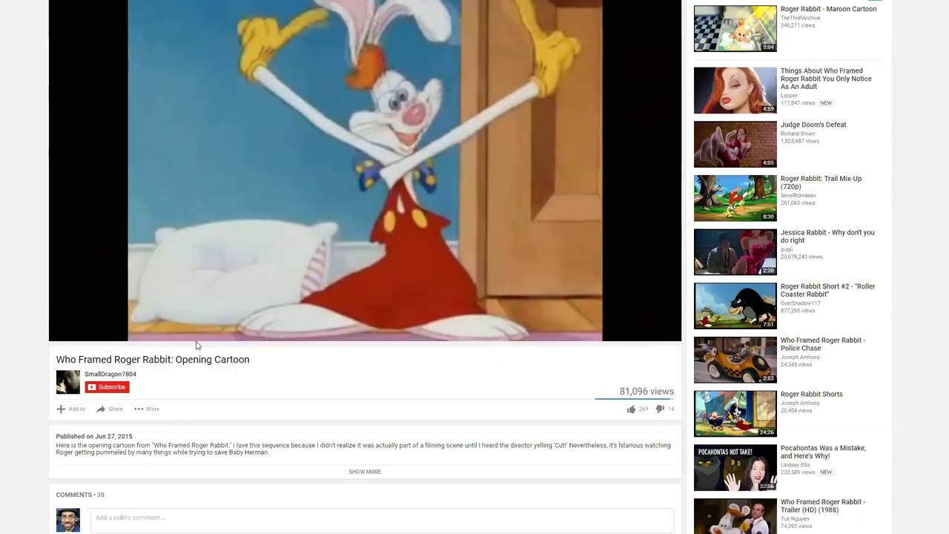
pyautogui.click(310, 287)
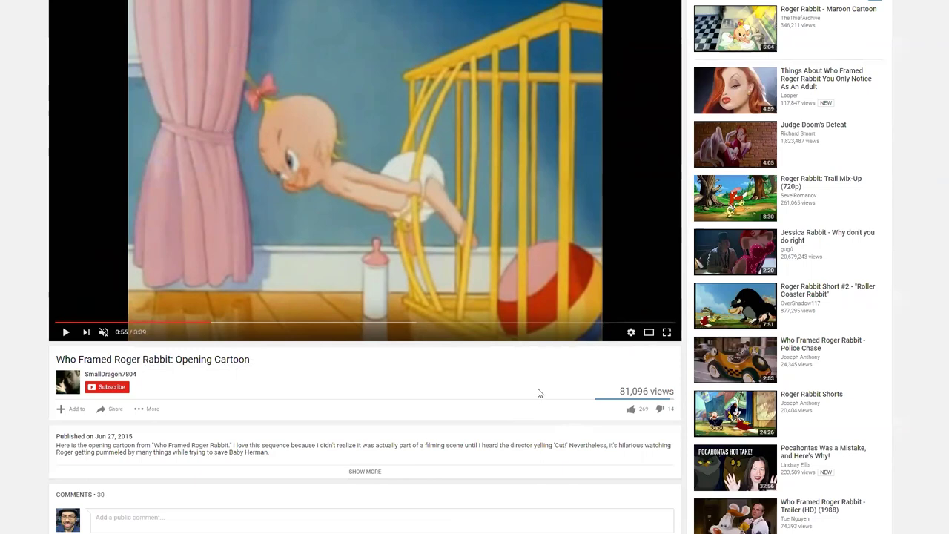
# Pause the cartoon at 1:13 and 1:15, then skip ahead to about 1:54 and 2:08.
pyautogui.press('space')
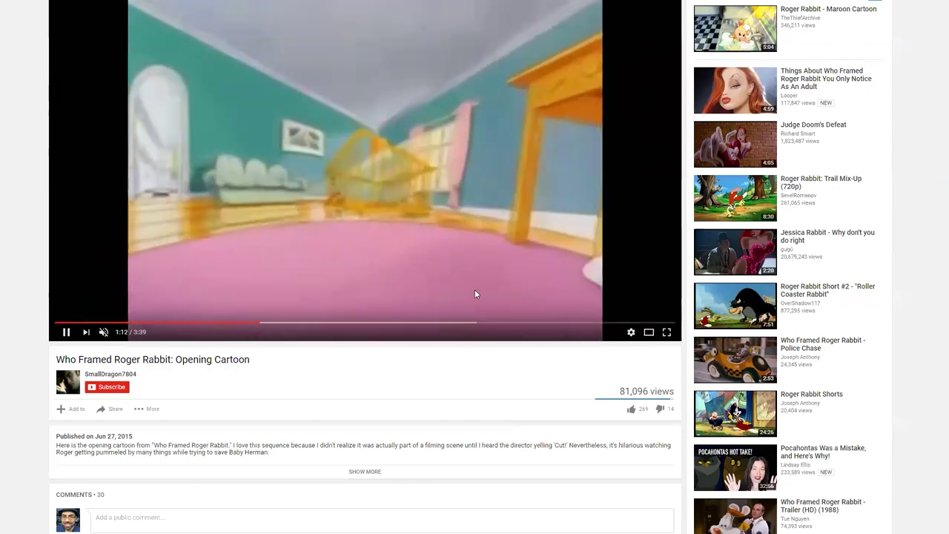
pyautogui.click(493, 295)
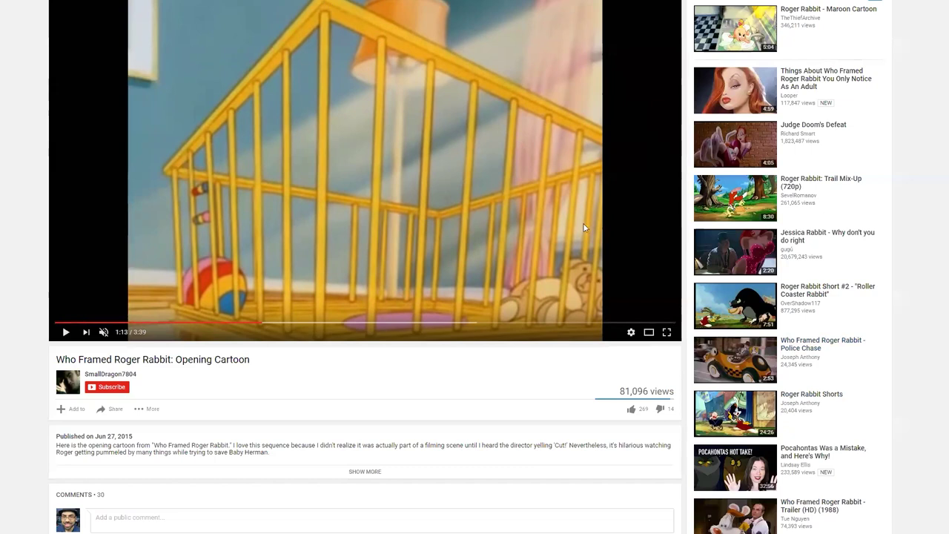
pyautogui.click(509, 203)
pyautogui.click(417, 214)
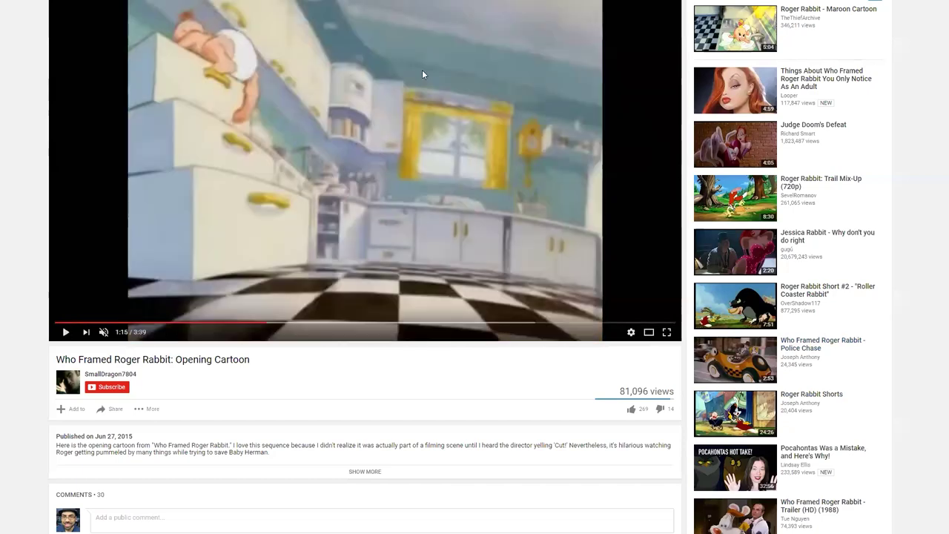
pyautogui.click(576, 237)
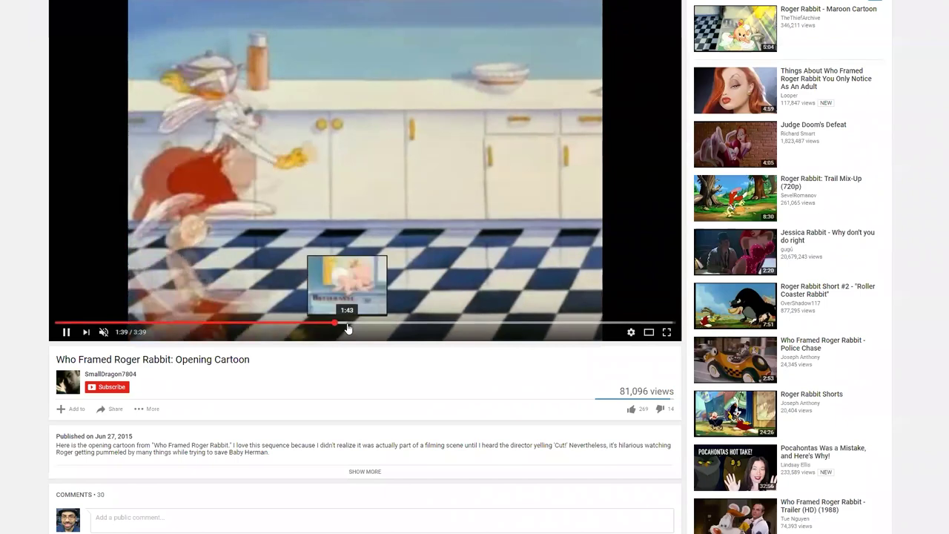
pyautogui.click(375, 324)
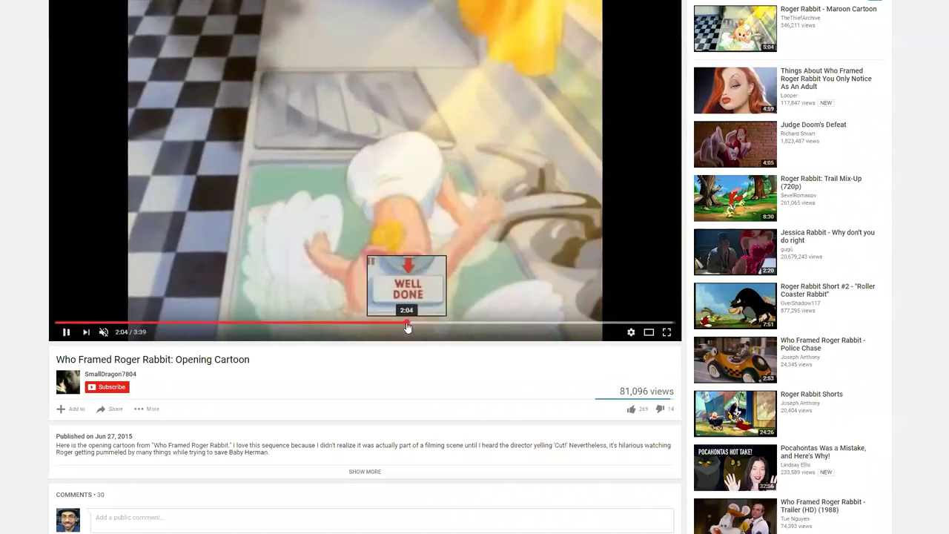
pyautogui.click(420, 324)
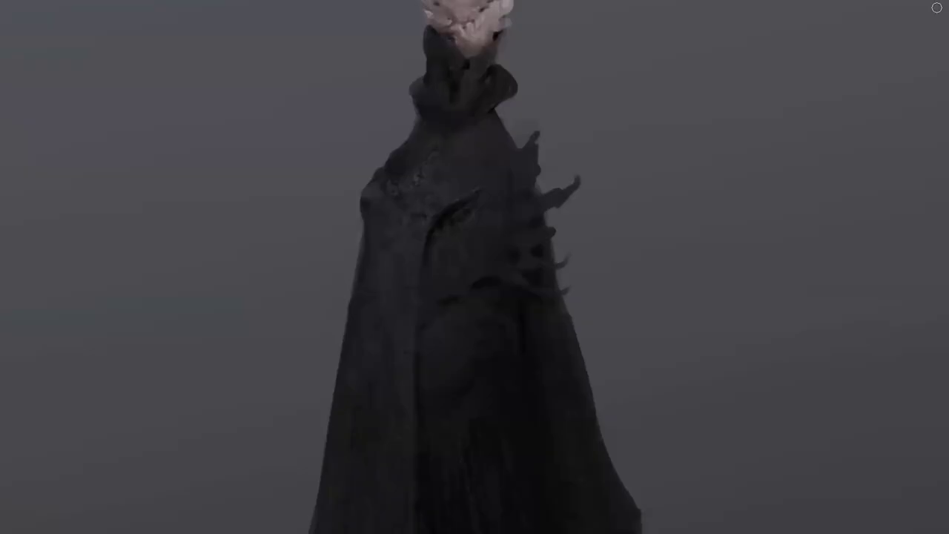
# Zoom in on the creature's pale toothy head and collar.
pyautogui.scroll(4, 477, 57)
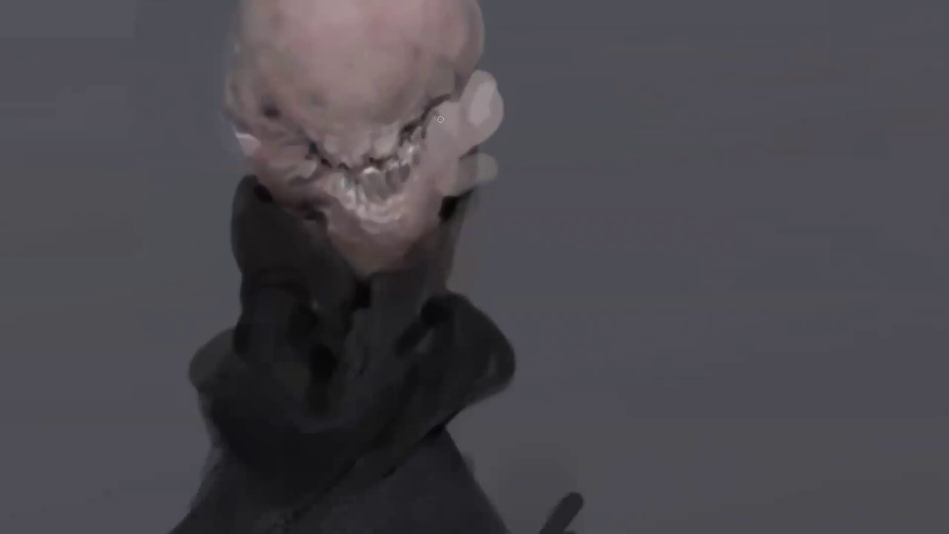
pyautogui.press('alt')
pyautogui.press('alt')
# Paint dark marks near the eye and reshape the mouth's left corner, checking the whole figure.
pyautogui.moveTo(432, 131); pyautogui.dragTo(444, 111)
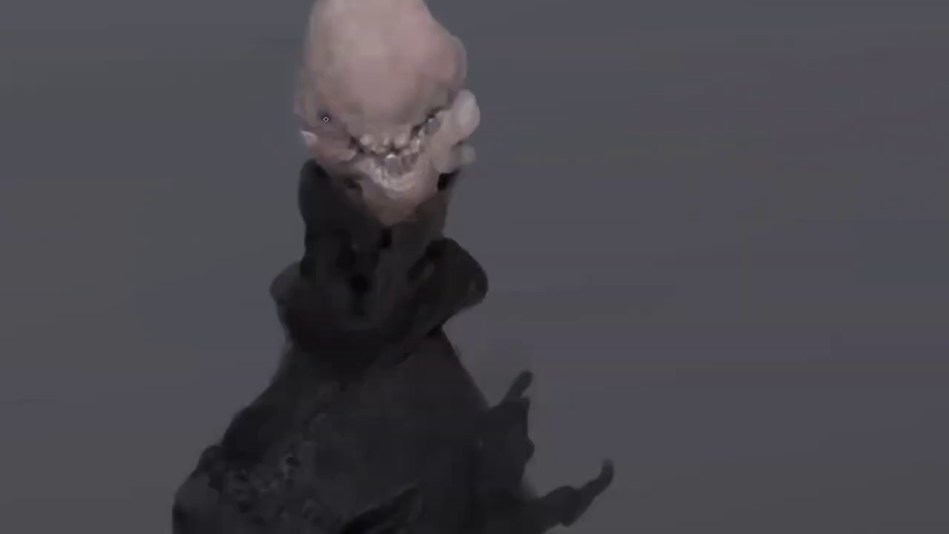
pyautogui.moveTo(328, 118)
pyautogui.mouseDown()
pyautogui.moveTo(311, 110)
pyautogui.moveTo(308, 138)
pyautogui.moveTo(306, 92)
pyautogui.moveTo(316, 78)
pyautogui.moveTo(333, 84)
pyautogui.mouseUp()
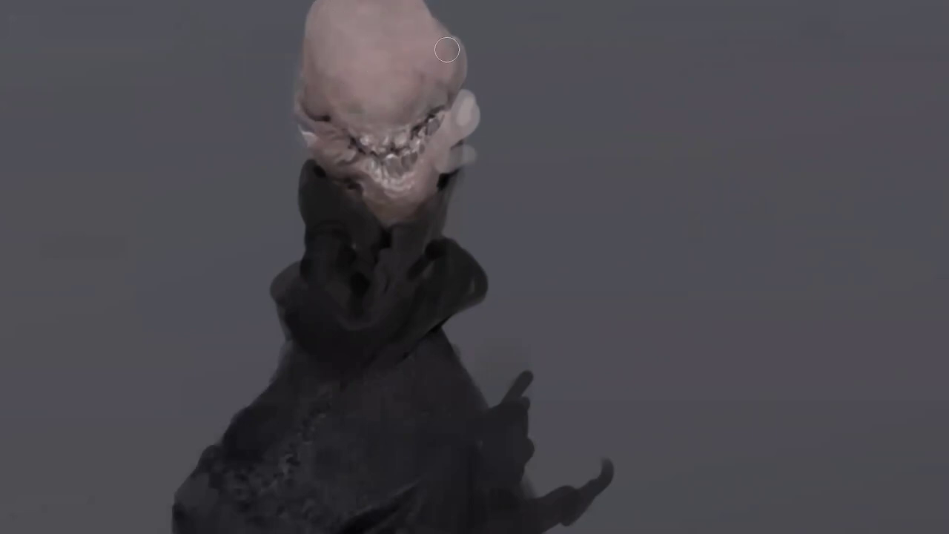
pyautogui.keyDown('alt'); pyautogui.click(442, 103); pyautogui.keyUp('alt')
pyautogui.keyDown('alt'); pyautogui.click(443, 102); pyautogui.keyUp('alt')
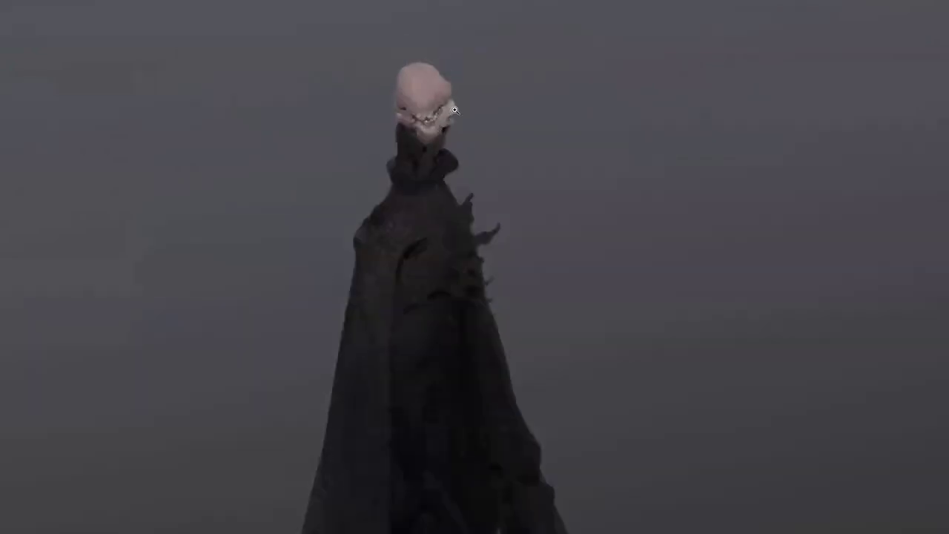
pyautogui.click(454, 111)
# With a smaller brush, paint a tall pale spike beside the head's fins with a sharp tip.
pyautogui.press('[')
pyautogui.press('[')
pyautogui.press('[')
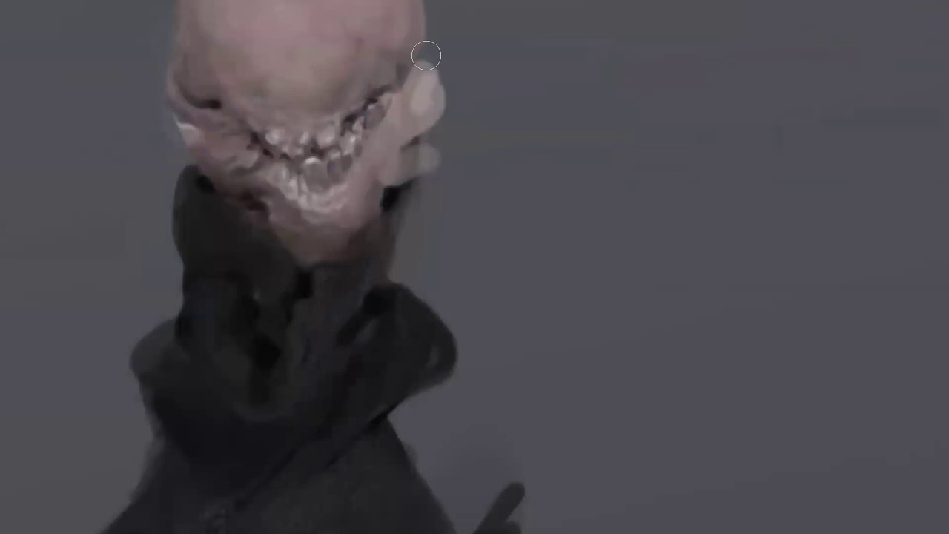
pyautogui.moveTo(428, 60)
pyautogui.mouseDown()
pyautogui.moveTo(460, 29)
pyautogui.moveTo(439, 67)
pyautogui.mouseUp()
pyautogui.moveTo(457, 34)
pyautogui.mouseDown()
pyautogui.moveTo(434, 70)
pyautogui.moveTo(433, 89)
pyautogui.moveTo(443, 79)
pyautogui.moveTo(423, 111)
pyautogui.mouseUp()
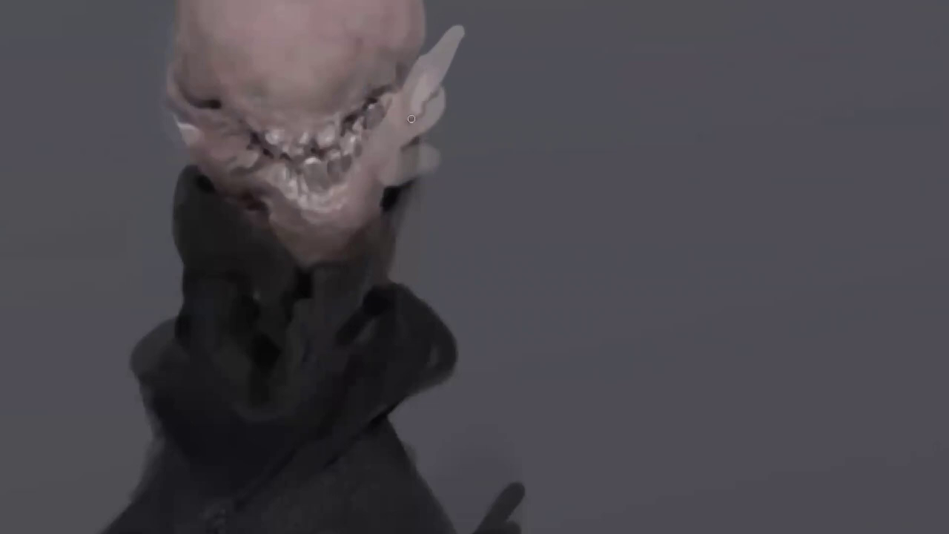
pyautogui.moveTo(399, 152); pyautogui.dragTo(369, 183)
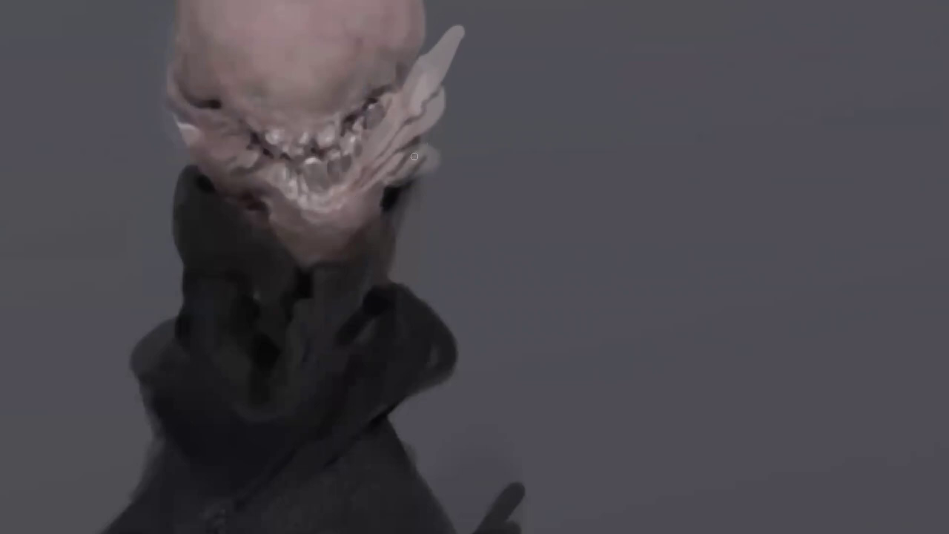
pyautogui.moveTo(436, 151)
pyautogui.mouseDown()
pyautogui.moveTo(471, 109)
pyautogui.moveTo(451, 137)
pyautogui.mouseUp()
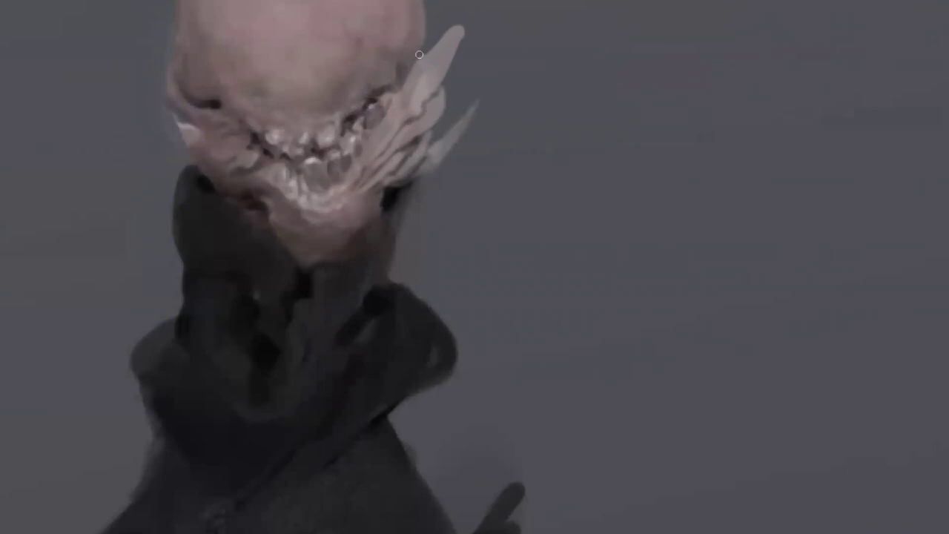
pyautogui.moveTo(421, 92); pyautogui.dragTo(468, 16)
pyautogui.press('alt')
# Flip the canvas horizontally and brush small thin spikes onto both sides of the head.
pyautogui.keyDown('alt'); pyautogui.click(430, 125); pyautogui.keyUp('alt')
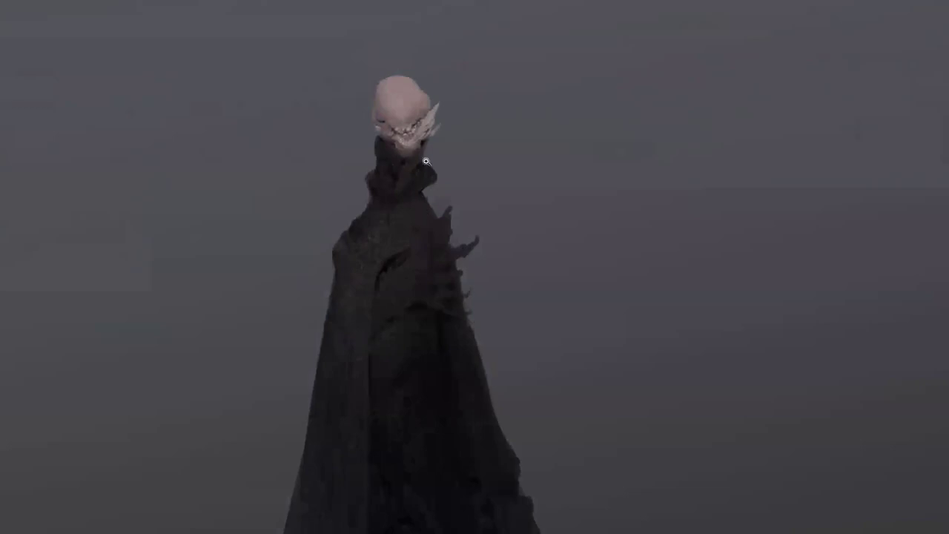
pyautogui.keyDown('ctrl'); pyautogui.click(384, 131); pyautogui.keyUp('ctrl')
pyautogui.moveTo(384, 133)
pyautogui.mouseDown()
pyautogui.moveTo(628, 153)
pyautogui.moveTo(319, 174)
pyautogui.moveTo(515, 99)
pyautogui.mouseUp()
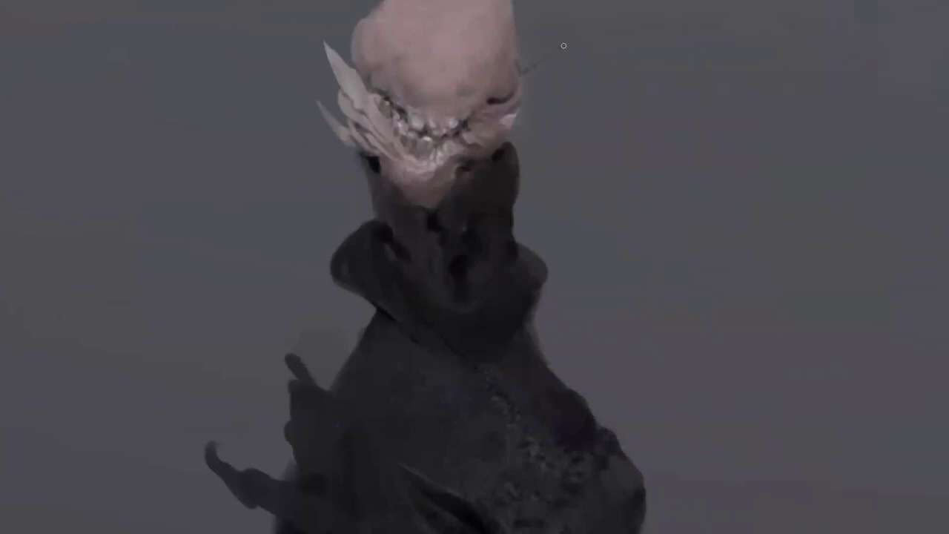
pyautogui.moveTo(541, 69); pyautogui.dragTo(556, 51)
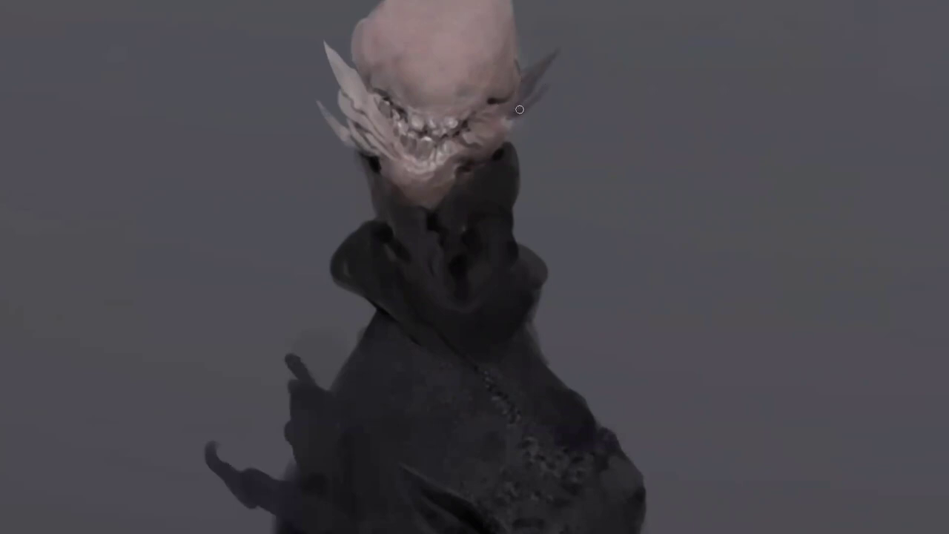
pyautogui.moveTo(535, 92); pyautogui.dragTo(532, 103)
pyautogui.moveTo(352, 143); pyautogui.dragTo(335, 141)
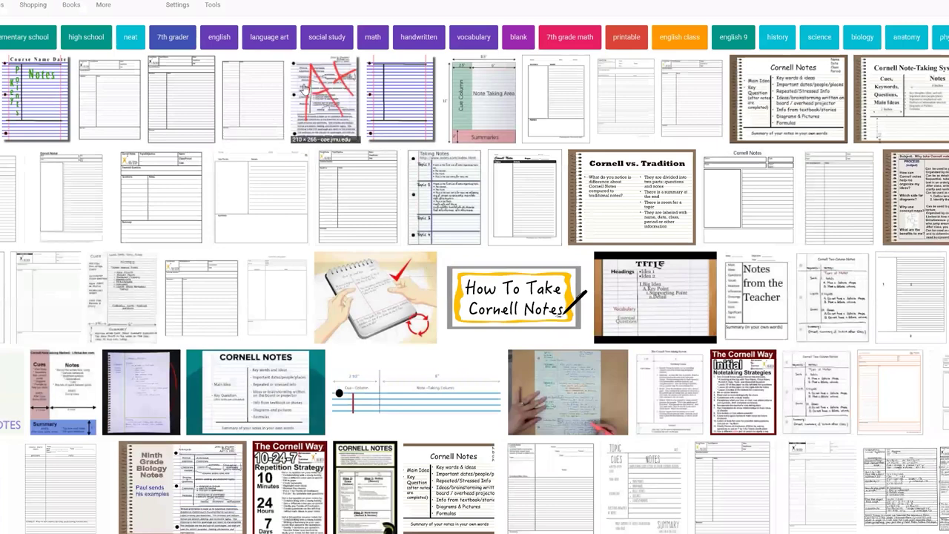
# Open the blank Cornell notes template preview with Questions, Notes and Summary sections.
pyautogui.click(248, 83)
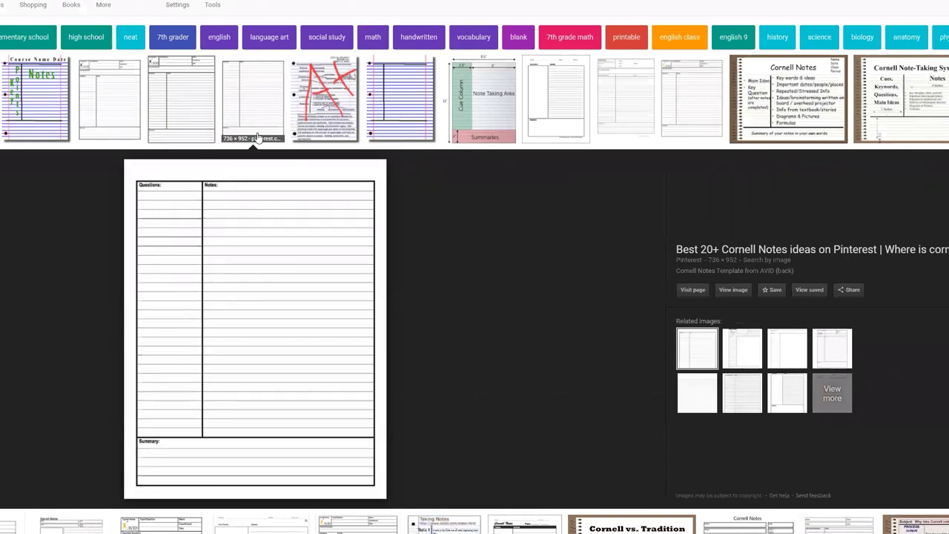
pyautogui.scroll(-3, 250, 230)
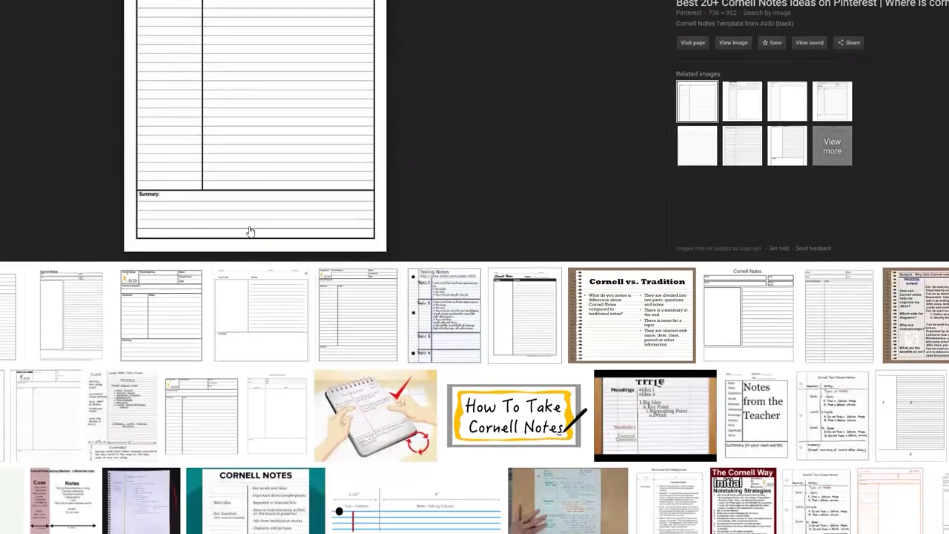
pyautogui.scroll(3, 250, 231)
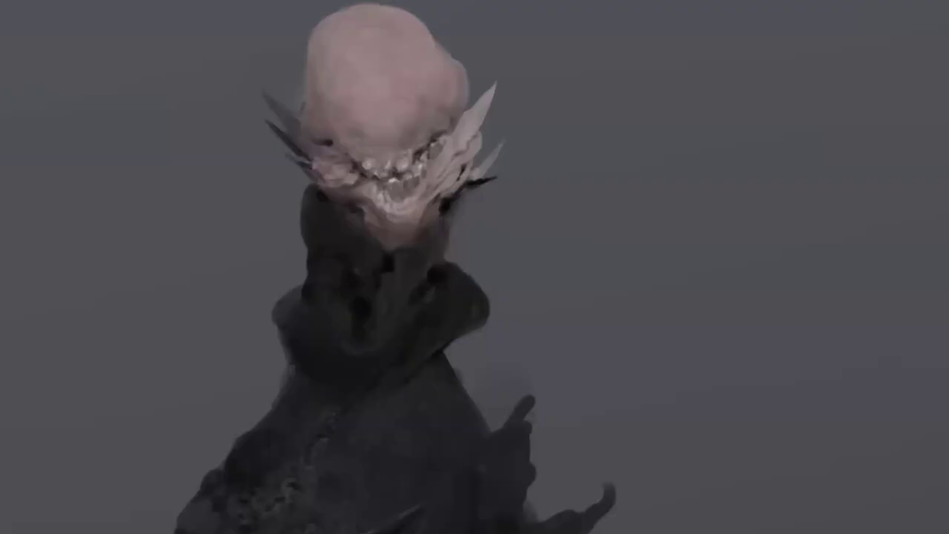
# Brush a dark rectangular frame on the blank grey canvas beside the creature, undoing one stray stroke.
pyautogui.moveTo(583, 212); pyautogui.dragTo(242, 197)
pyautogui.moveTo(381, 40); pyautogui.dragTo(380, 363)
pyautogui.hotkey('ctrl', 'z')
pyautogui.moveTo(396, 25)
pyautogui.mouseDown()
pyautogui.moveTo(395, 290)
pyautogui.moveTo(594, 17)
pyautogui.moveTo(608, 30)
pyautogui.moveTo(608, 304)
pyautogui.mouseUp()
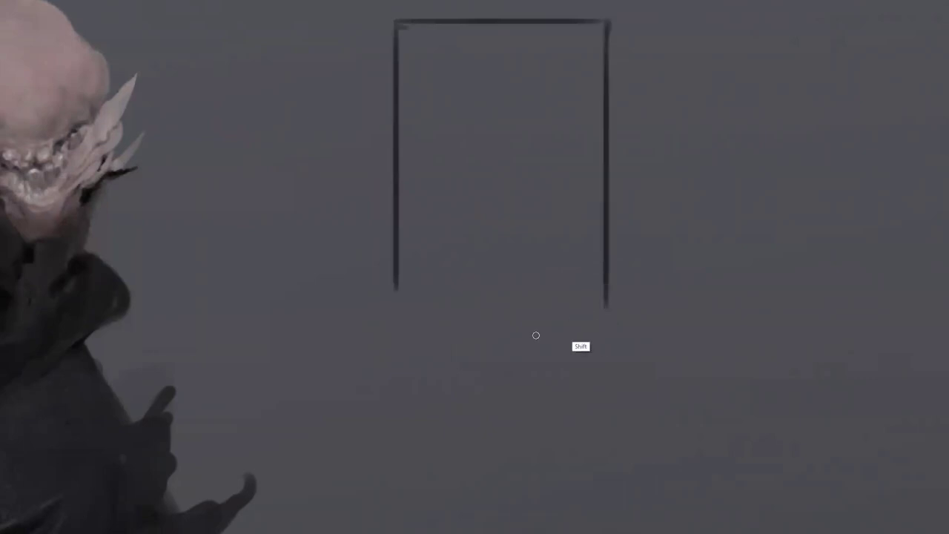
pyautogui.moveTo(399, 300); pyautogui.dragTo(605, 302)
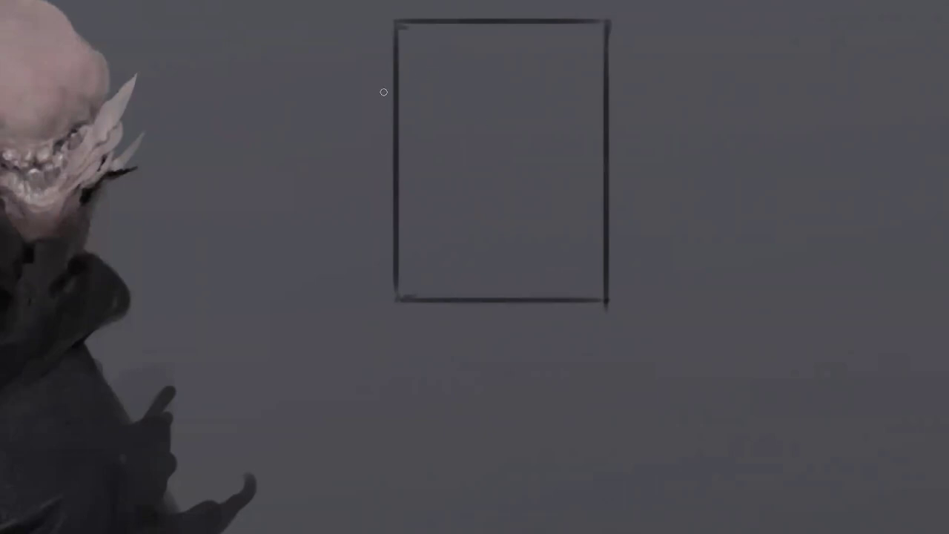
pyautogui.moveTo(701, 47); pyautogui.dragTo(599, 26)
# Handwrite the heading 'Grids CSS' on an empty area of the canvas.
pyautogui.moveTo(666, 62); pyautogui.dragTo(396, 104)
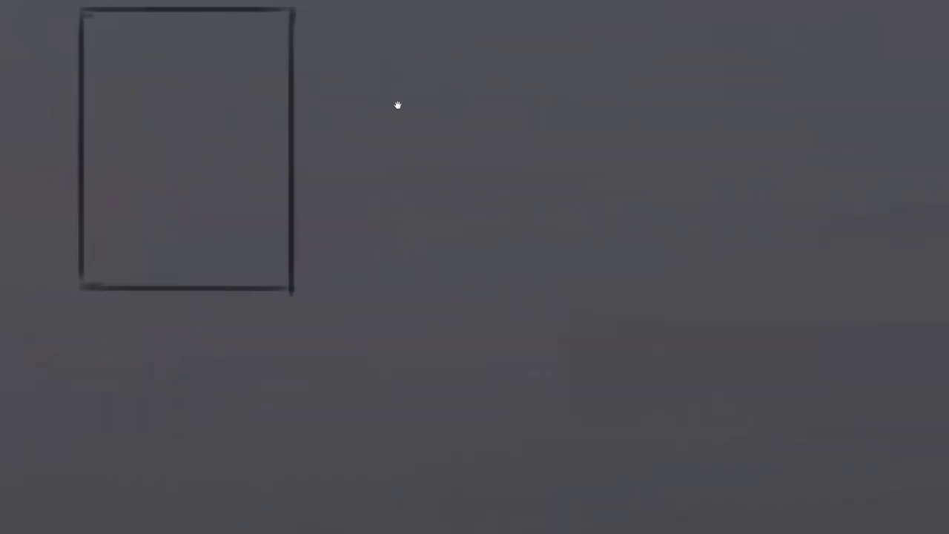
pyautogui.moveTo(502, 46)
pyautogui.mouseDown()
pyautogui.moveTo(506, 69)
pyautogui.moveTo(510, 57)
pyautogui.moveTo(514, 70)
pyautogui.moveTo(518, 59)
pyautogui.moveTo(553, 69)
pyautogui.mouseUp()
pyautogui.moveTo(569, 53); pyautogui.dragTo(555, 65)
pyautogui.moveTo(651, 35)
pyautogui.mouseDown()
pyautogui.moveTo(649, 65)
pyautogui.moveTo(662, 63)
pyautogui.mouseUp()
pyautogui.moveTo(687, 38); pyautogui.dragTo(694, 62)
pyautogui.moveTo(560, 212); pyautogui.dragTo(502, 148)
pyautogui.moveTo(536, 109); pyautogui.dragTo(539, 135)
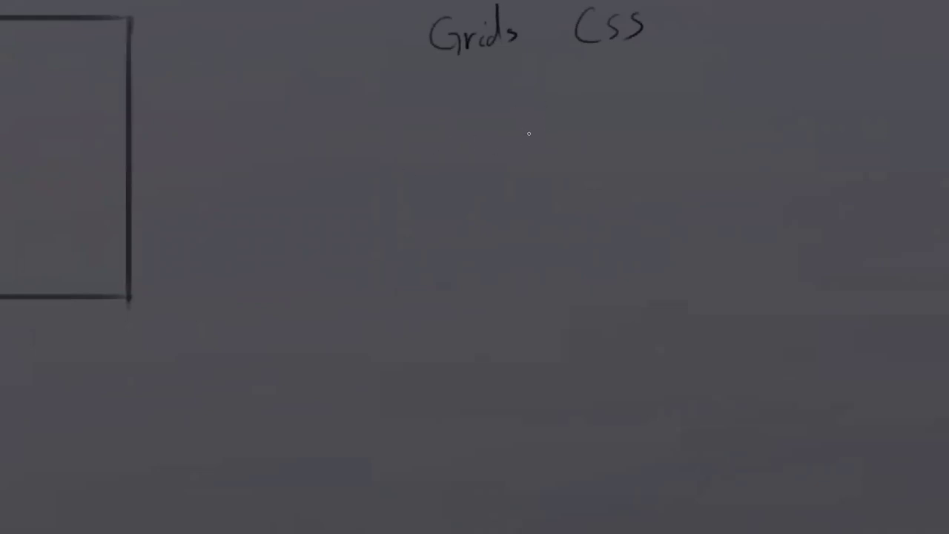
# Sketch a curly brace below the heading with a boxed page-layout wireframe beside it.
pyautogui.moveTo(547, 118)
pyautogui.mouseDown()
pyautogui.moveTo(531, 199)
pyautogui.moveTo(519, 224)
pyautogui.moveTo(537, 232)
pyautogui.moveTo(536, 293)
pyautogui.mouseUp()
pyautogui.moveTo(701, 126)
pyautogui.mouseDown()
pyautogui.moveTo(601, 132)
pyautogui.moveTo(613, 140)
pyautogui.mouseUp()
pyautogui.hotkey('ctrl', 'z')
pyautogui.hotkey('ctrl', 'z')
pyautogui.moveTo(712, 124)
pyautogui.mouseDown()
pyautogui.moveTo(586, 145)
pyautogui.moveTo(694, 158)
pyautogui.moveTo(712, 123)
pyautogui.mouseUp()
pyautogui.moveTo(625, 164)
pyautogui.mouseDown()
pyautogui.moveTo(723, 177)
pyautogui.moveTo(625, 211)
pyautogui.mouseUp()
pyautogui.moveTo(629, 165); pyautogui.dragTo(723, 208)
pyautogui.moveTo(627, 212); pyautogui.dragTo(696, 208)
pyautogui.moveTo(582, 166)
pyautogui.mouseDown()
pyautogui.moveTo(613, 212)
pyautogui.moveTo(598, 300)
pyautogui.mouseUp()
pyautogui.moveTo(599, 231)
pyautogui.mouseDown()
pyautogui.moveTo(626, 233)
pyautogui.moveTo(630, 307)
pyautogui.mouseUp()
pyautogui.moveTo(646, 225); pyautogui.dragTo(741, 221)
pyautogui.moveTo(644, 249); pyautogui.dragTo(712, 248)
pyautogui.moveTo(739, 231); pyautogui.dragTo(741, 249)
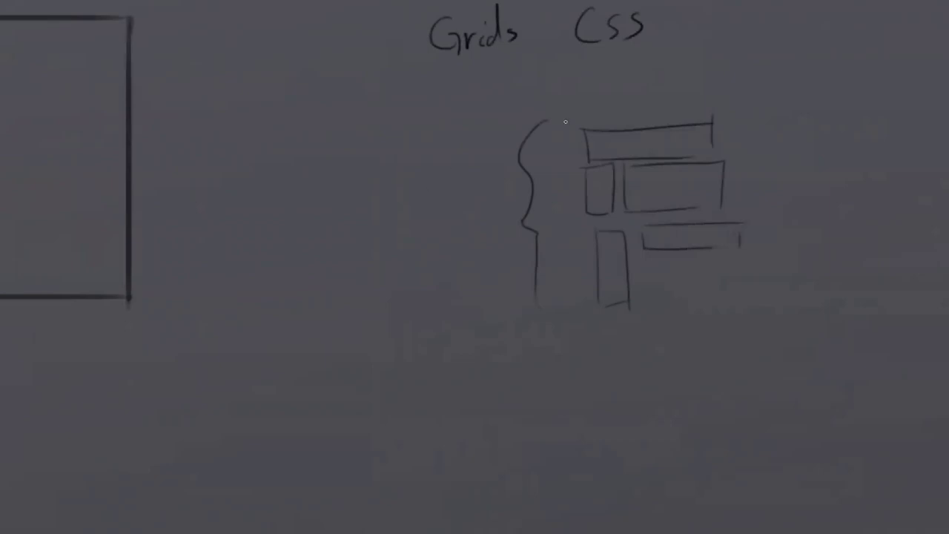
# Draw an arrow left of the brace, undo it, and start an ellipse around the sketch.
pyautogui.moveTo(431, 161); pyautogui.dragTo(447, 162)
pyautogui.moveTo(430, 152); pyautogui.dragTo(433, 172)
pyautogui.hotkey('ctrl', 'z')
pyautogui.hotkey('ctrl', 'z')
pyautogui.hotkey('ctrl', 'z')
pyautogui.moveTo(710, 96)
pyautogui.mouseDown()
pyautogui.moveTo(756, 186)
pyautogui.moveTo(597, 92)
pyautogui.mouseUp()
# Circle CSS, scribble text in the header box, and write an arrow to 'Font size ='.
pyautogui.moveTo(666, 10); pyautogui.dragTo(660, 9)
pyautogui.moveTo(603, 152); pyautogui.dragTo(658, 135)
pyautogui.moveTo(704, 11)
pyautogui.mouseDown()
pyautogui.moveTo(554, 48)
pyautogui.moveTo(602, 57)
pyautogui.moveTo(555, 75)
pyautogui.moveTo(519, 70)
pyautogui.mouseUp()
pyautogui.moveTo(564, 46)
pyautogui.mouseDown()
pyautogui.moveTo(564, 77)
pyautogui.moveTo(584, 47)
pyautogui.mouseUp()
pyautogui.moveTo(571, 61); pyautogui.dragTo(614, 71)
pyautogui.moveTo(620, 39)
pyautogui.mouseDown()
pyautogui.moveTo(621, 66)
pyautogui.moveTo(643, 70)
pyautogui.moveTo(660, 59)
pyautogui.moveTo(655, 44)
pyautogui.moveTo(676, 70)
pyautogui.mouseUp()
pyautogui.moveTo(682, 64); pyautogui.dragTo(744, 55)
pyautogui.moveTo(727, 62); pyautogui.dragTo(747, 61)
pyautogui.moveTo(794, 26)
pyautogui.mouseDown()
pyautogui.moveTo(802, 43)
pyautogui.moveTo(906, 47)
pyautogui.mouseUp()
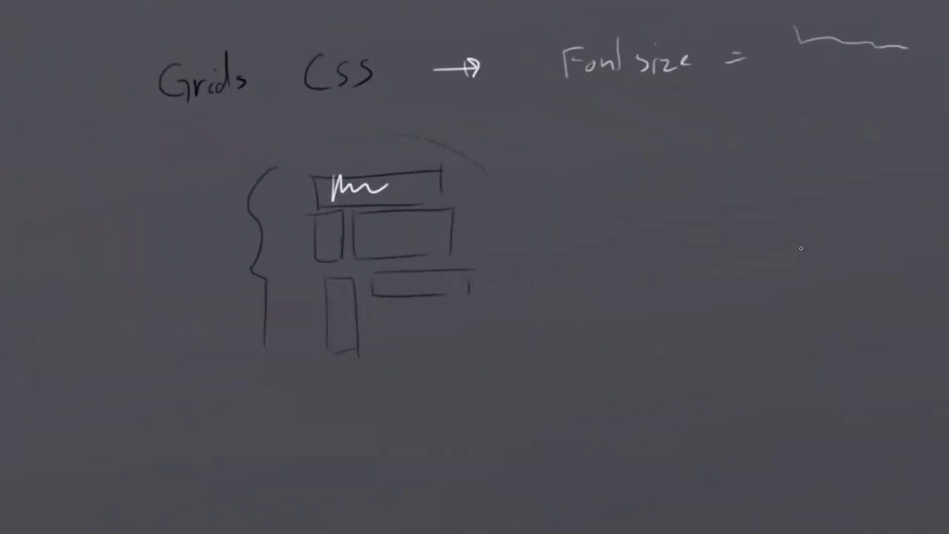
# Ellipse the header box and write 'BG C =' below Font size.
pyautogui.moveTo(382, 130); pyautogui.dragTo(342, 216)
pyautogui.moveTo(539, 146); pyautogui.dragTo(444, 179)
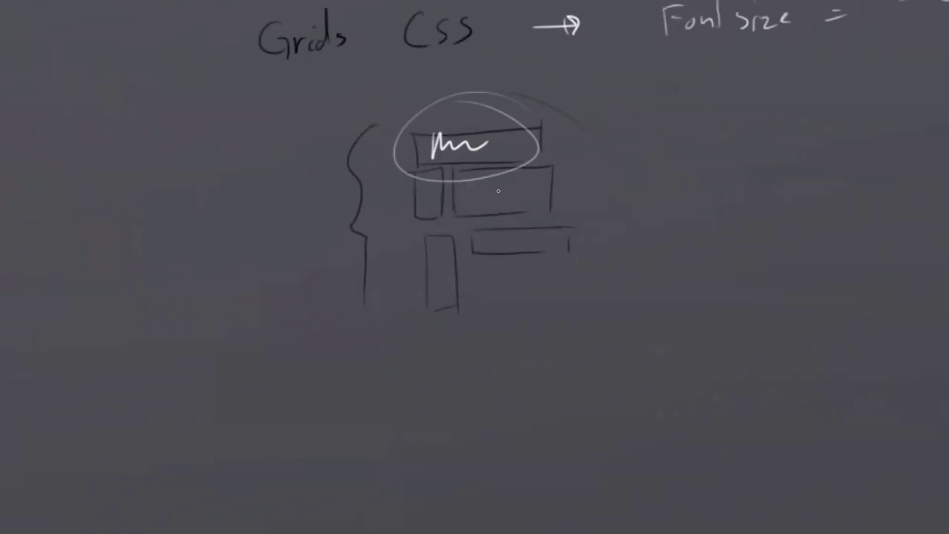
pyautogui.moveTo(660, 51)
pyautogui.mouseDown()
pyautogui.moveTo(673, 77)
pyautogui.moveTo(711, 79)
pyautogui.mouseUp()
pyautogui.moveTo(742, 53); pyautogui.dragTo(741, 77)
pyautogui.moveTo(806, 68)
pyautogui.mouseDown()
pyautogui.moveTo(836, 76)
pyautogui.moveTo(946, 69)
pyautogui.mouseUp()
# Add a vertical line, a top-row rectangle and a bracket left of Font size.
pyautogui.moveTo(549, 181); pyautogui.dragTo(542, 136)
pyautogui.moveTo(405, 77); pyautogui.dragTo(415, 231)
pyautogui.moveTo(402, 90)
pyautogui.mouseDown()
pyautogui.moveTo(567, 80)
pyautogui.moveTo(524, 129)
pyautogui.moveTo(393, 132)
pyautogui.mouseUp()
pyautogui.scroll(4, 635, 197)
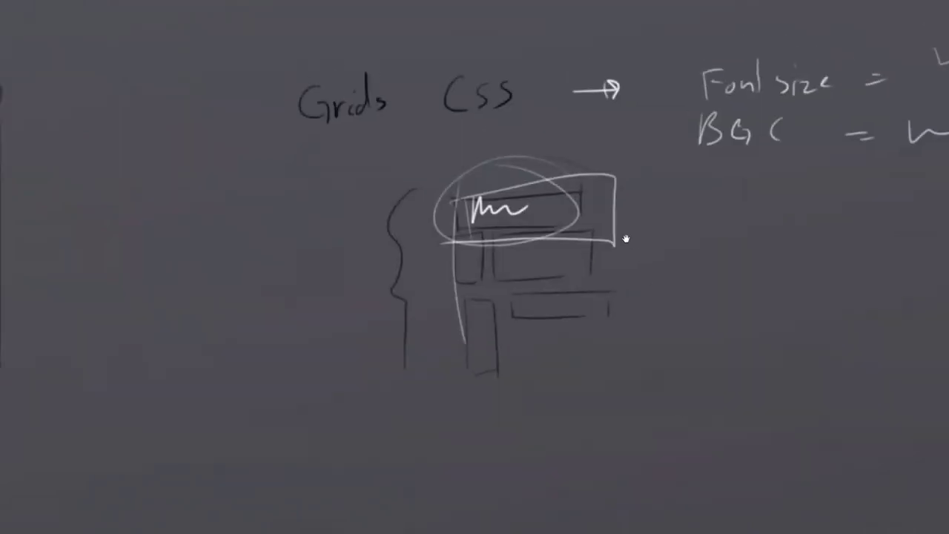
pyautogui.moveTo(627, 113)
pyautogui.mouseDown()
pyautogui.moveTo(614, 154)
pyautogui.moveTo(619, 176)
pyautogui.mouseUp()
pyautogui.scroll(-5, 485, 180)
pyautogui.hscroll(-5, 485, 181)
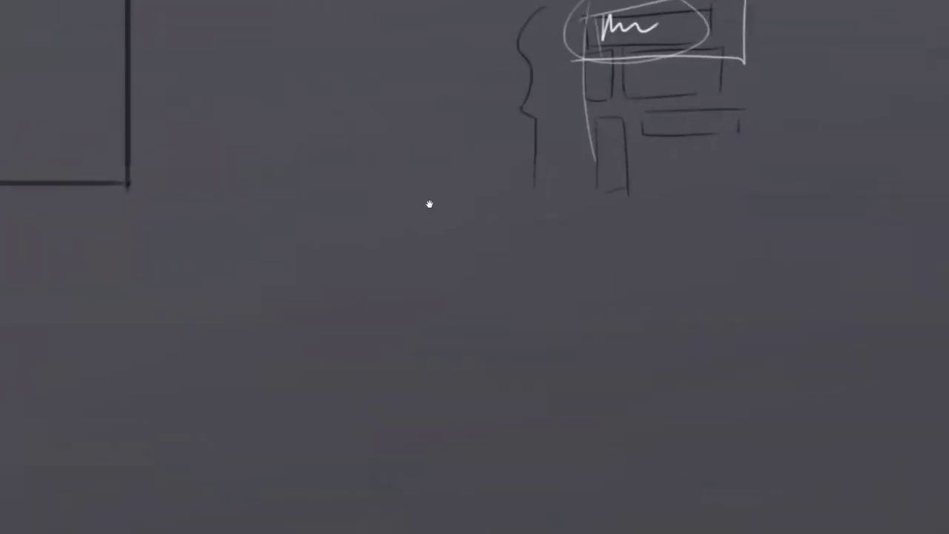
# Extend the bracket into a curly brace and write 'Html' beside it.
pyautogui.scroll(2, 371, 192)
pyautogui.moveTo(307, 153); pyautogui.dragTo(305, 178)
pyautogui.moveTo(307, 165); pyautogui.dragTo(323, 163)
pyautogui.moveTo(325, 140)
pyautogui.mouseDown()
pyautogui.moveTo(324, 175)
pyautogui.moveTo(337, 174)
pyautogui.mouseUp()
pyautogui.moveTo(347, 169)
pyautogui.mouseDown()
pyautogui.moveTo(361, 158)
pyautogui.moveTo(366, 169)
pyautogui.mouseUp()
pyautogui.moveTo(384, 124)
pyautogui.mouseDown()
pyautogui.moveTo(385, 169)
pyautogui.moveTo(372, 173)
pyautogui.mouseUp()
# Draw rows of <—> tag-like double arrows under 'Html', undoing a stray line.
pyautogui.moveTo(395, 265)
pyautogui.mouseDown()
pyautogui.moveTo(421, 195)
pyautogui.moveTo(384, 228)
pyautogui.moveTo(531, 213)
pyautogui.mouseUp()
pyautogui.moveTo(529, 197); pyautogui.dragTo(544, 222)
pyautogui.moveTo(386, 253); pyautogui.dragTo(374, 266)
pyautogui.moveTo(374, 266); pyautogui.dragTo(384, 275)
pyautogui.moveTo(396, 261)
pyautogui.mouseDown()
pyautogui.moveTo(459, 261)
pyautogui.moveTo(546, 272)
pyautogui.mouseUp()
pyautogui.moveTo(396, 294)
pyautogui.mouseDown()
pyautogui.moveTo(404, 319)
pyautogui.moveTo(528, 297)
pyautogui.mouseUp()
pyautogui.moveTo(544, 289)
pyautogui.mouseDown()
pyautogui.moveTo(561, 298)
pyautogui.moveTo(535, 319)
pyautogui.mouseUp()
pyautogui.scroll(-3, 420, 343)
pyautogui.moveTo(391, 264); pyautogui.dragTo(382, 289)
pyautogui.moveTo(392, 275); pyautogui.dragTo(454, 272)
pyautogui.hotkey('ctrl', 'z')
# Add nested tag marks on the first two arrows and box the header.
pyautogui.hscroll(2, 553, 252)
pyautogui.moveTo(405, 170)
pyautogui.mouseDown()
pyautogui.moveTo(381, 186)
pyautogui.moveTo(459, 175)
pyautogui.mouseUp()
pyautogui.moveTo(459, 175); pyautogui.dragTo(401, 217)
pyautogui.moveTo(407, 216); pyautogui.dragTo(438, 216)
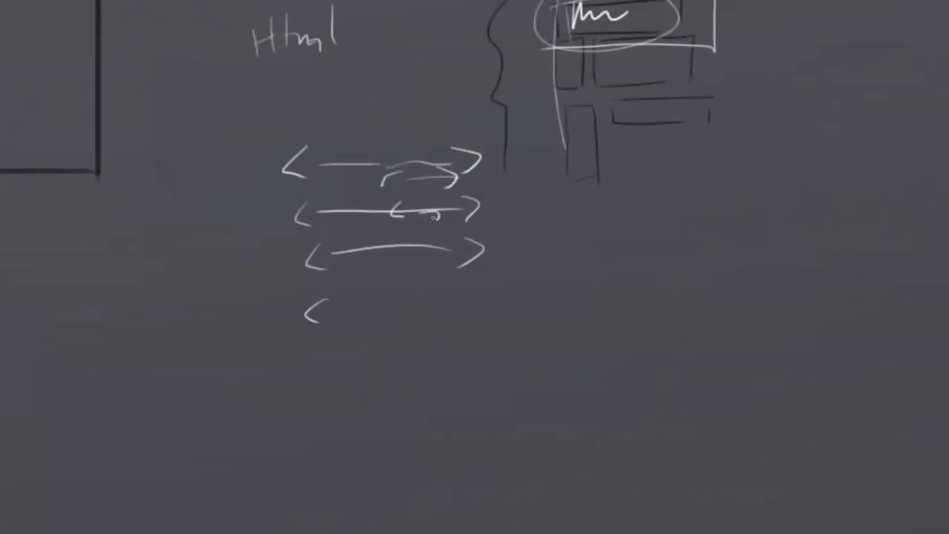
pyautogui.scroll(5, 507, 275)
pyautogui.hscroll(4, 507, 275)
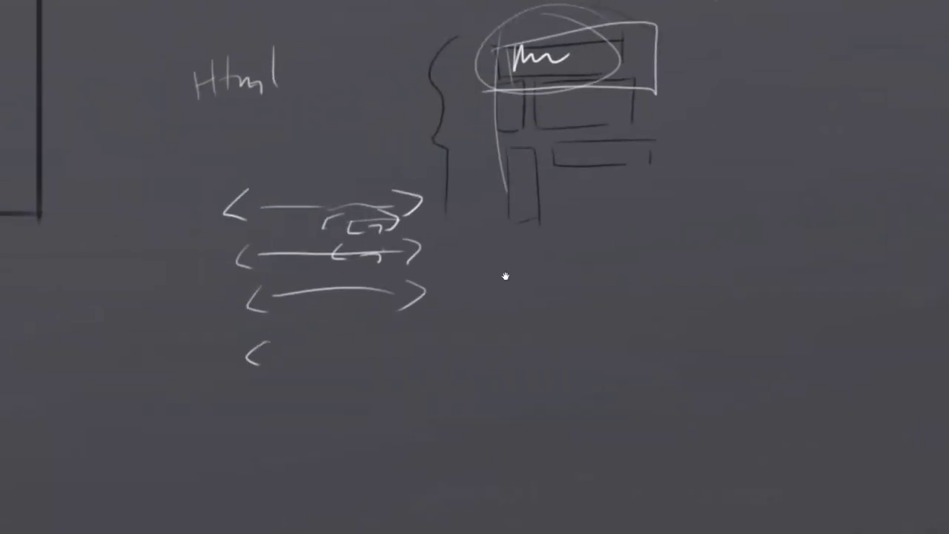
pyautogui.moveTo(427, 169)
pyautogui.mouseDown()
pyautogui.moveTo(570, 198)
pyautogui.moveTo(577, 145)
pyautogui.moveTo(424, 139)
pyautogui.mouseUp()
# Draw a tall two-column box with a divider and two small top boxes.
pyautogui.scroll(-3, 515, 127)
pyautogui.hscroll(5, 515, 127)
pyautogui.moveTo(515, 93)
pyautogui.mouseDown()
pyautogui.moveTo(500, 290)
pyautogui.moveTo(638, 156)
pyautogui.mouseUp()
pyautogui.moveTo(636, 220); pyautogui.dragTo(633, 286)
pyautogui.moveTo(480, 273); pyautogui.dragTo(584, 276)
pyautogui.moveTo(510, 115); pyautogui.dragTo(639, 112)
pyautogui.moveTo(574, 113); pyautogui.dragTo(574, 255)
pyautogui.moveTo(507, 197); pyautogui.dragTo(568, 195)
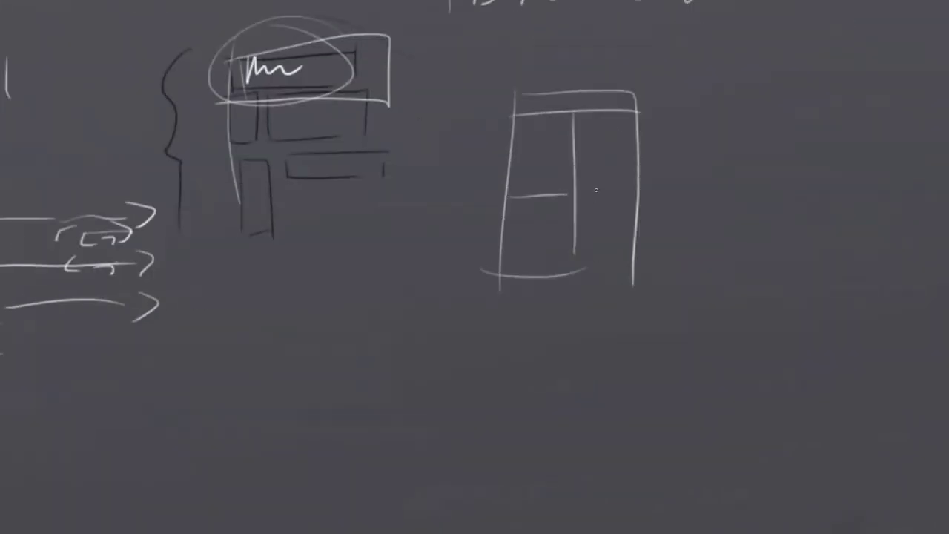
pyautogui.moveTo(521, 118)
pyautogui.mouseDown()
pyautogui.moveTo(527, 158)
pyautogui.moveTo(564, 134)
pyautogui.moveTo(532, 115)
pyautogui.moveTo(621, 158)
pyautogui.mouseUp()
pyautogui.moveTo(589, 113); pyautogui.dragTo(636, 141)
# Circle the Font size and BG C notes.
pyautogui.scroll(5, 628, 162)
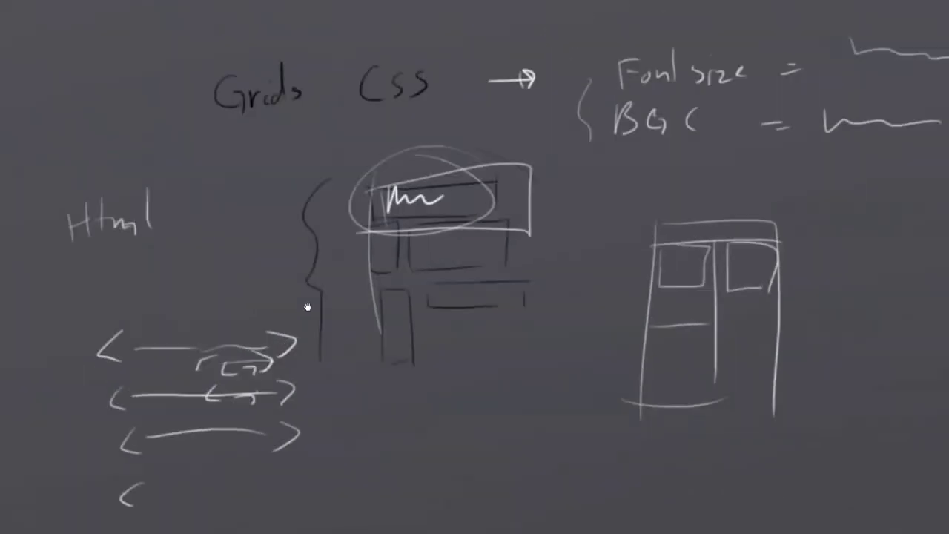
pyautogui.moveTo(782, 47)
pyautogui.mouseDown()
pyautogui.moveTo(866, 126)
pyautogui.moveTo(786, 37)
pyautogui.mouseUp()
pyautogui.hscroll(-8, 454, 197)
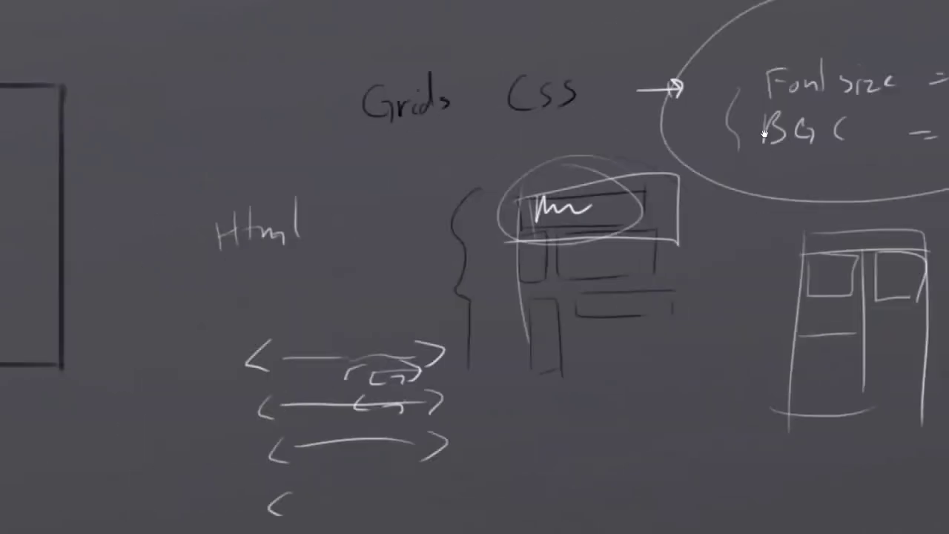
# Underline the 'Grids' heading and add a squiggle near the top.
pyautogui.moveTo(454, 197); pyautogui.dragTo(566, 174)
pyautogui.scroll(3, 498, 270)
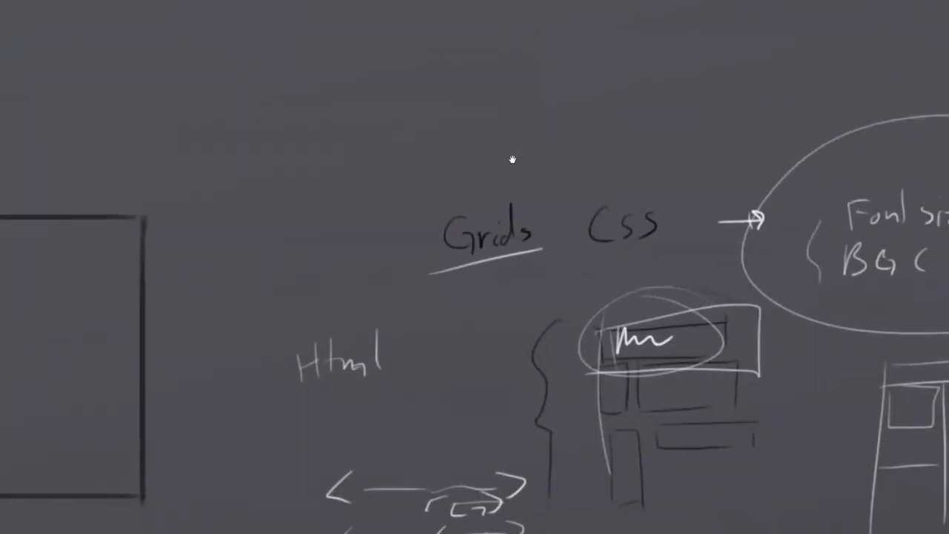
pyautogui.moveTo(484, 58); pyautogui.dragTo(571, 46)
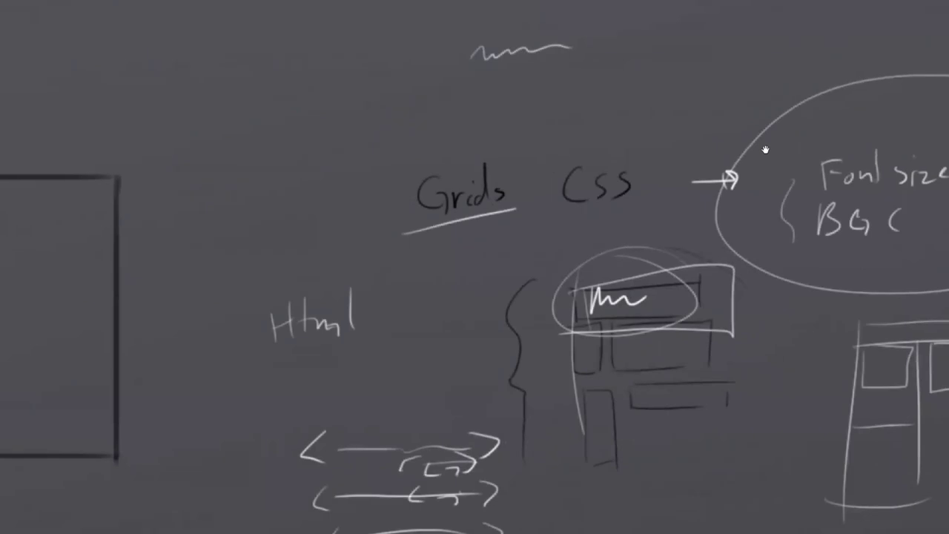
pyautogui.hscroll(-3, 568, 159)
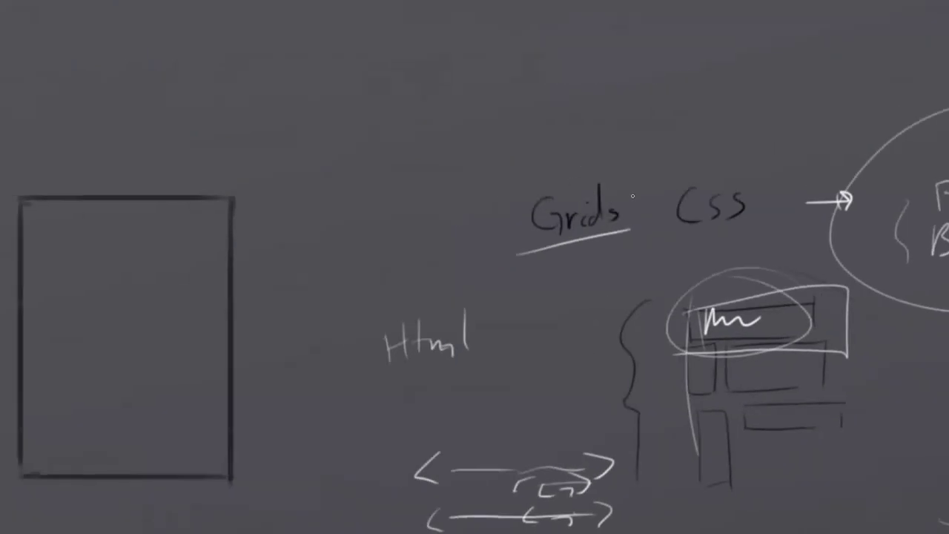
pyautogui.scroll(3, 501, 48)
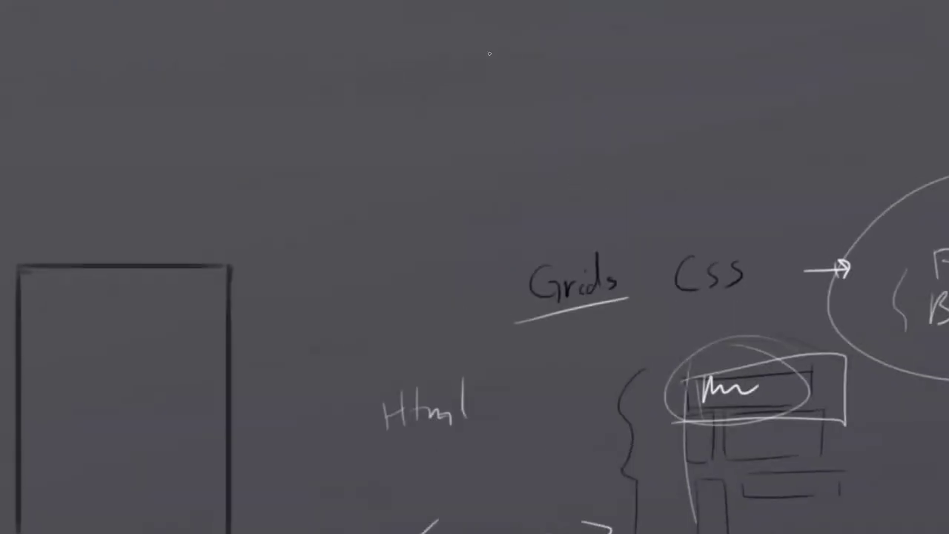
# Sketch a four-by-four grid above the 'Grids' heading.
pyautogui.moveTo(491, 33)
pyautogui.mouseDown()
pyautogui.moveTo(492, 201)
pyautogui.moveTo(614, 28)
pyautogui.moveTo(622, 178)
pyautogui.moveTo(484, 181)
pyautogui.mouseUp()
pyautogui.moveTo(555, 31); pyautogui.dragTo(559, 175)
pyautogui.moveTo(486, 111); pyautogui.dragTo(623, 97)
pyautogui.moveTo(522, 29); pyautogui.dragTo(526, 185)
pyautogui.moveTo(594, 22); pyautogui.dragTo(586, 177)
pyautogui.moveTo(491, 76); pyautogui.dragTo(626, 65)
pyautogui.moveTo(494, 149); pyautogui.dragTo(610, 133)
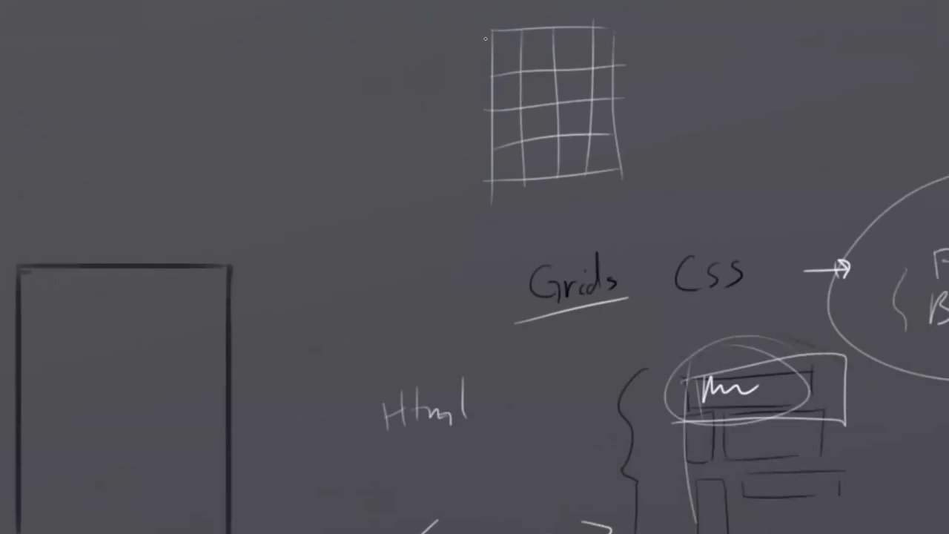
# Label the grid '10px' and write 'min' to its left.
pyautogui.moveTo(458, 44); pyautogui.dragTo(491, 61)
pyautogui.moveTo(428, 62); pyautogui.dragTo(443, 66)
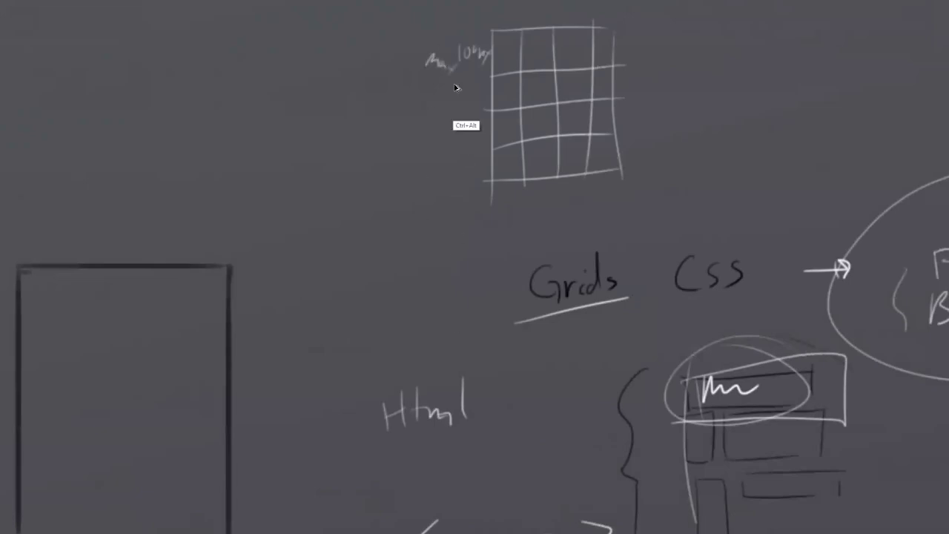
pyautogui.hotkey('ctrl', 'z')
pyautogui.moveTo(422, 66); pyautogui.dragTo(444, 69)
pyautogui.moveTo(446, 68); pyautogui.dragTo(455, 66)
pyautogui.hscroll(4, 534, 111)
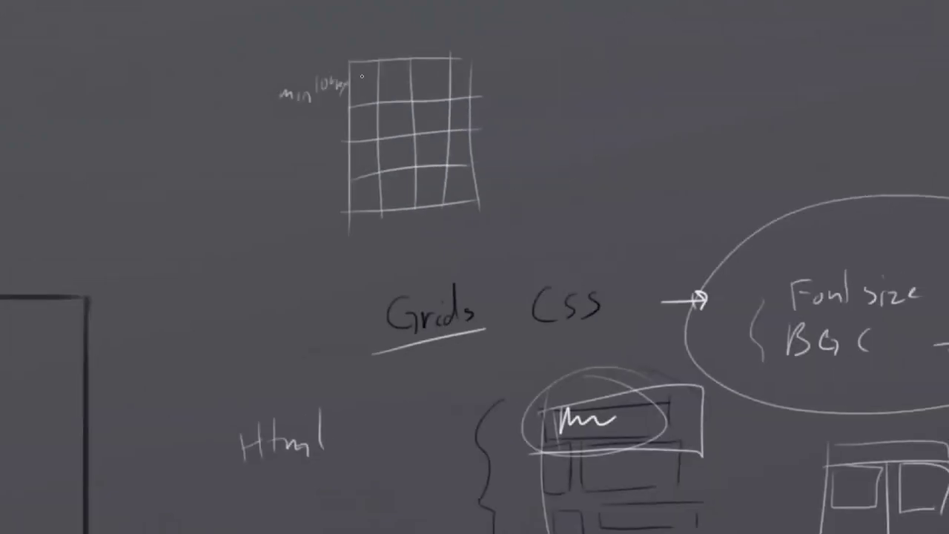
# Outline and circle the grid's top-left cell and draw arrows pointing at 'min'.
pyautogui.moveTo(354, 61); pyautogui.dragTo(356, 108)
pyautogui.moveTo(238, 90); pyautogui.dragTo(260, 91)
pyautogui.moveTo(252, 84); pyautogui.dragTo(252, 96)
pyautogui.hscroll(-5, 479, 262)
pyautogui.scroll(-2, 480, 262)
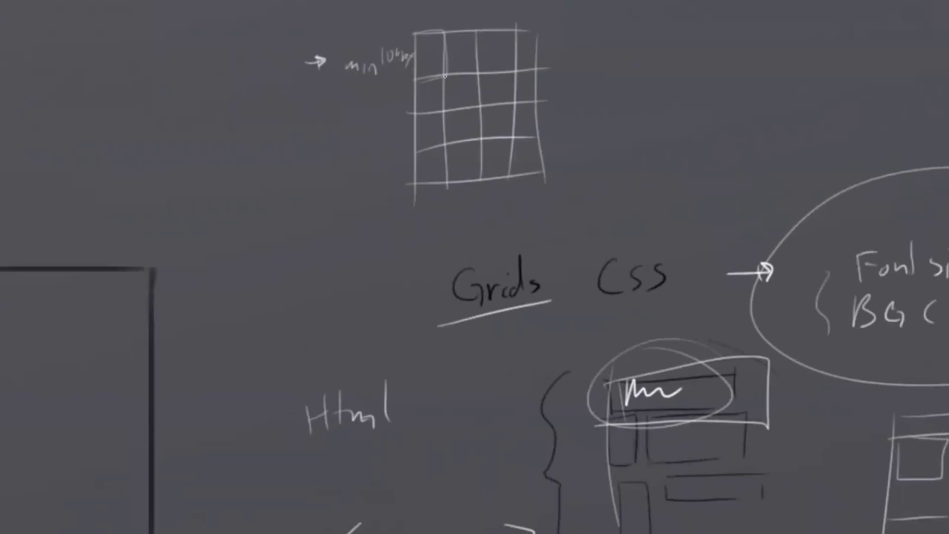
pyautogui.moveTo(414, 31)
pyautogui.mouseDown()
pyautogui.moveTo(476, 73)
pyautogui.moveTo(476, 27)
pyautogui.moveTo(413, 28)
pyautogui.mouseUp()
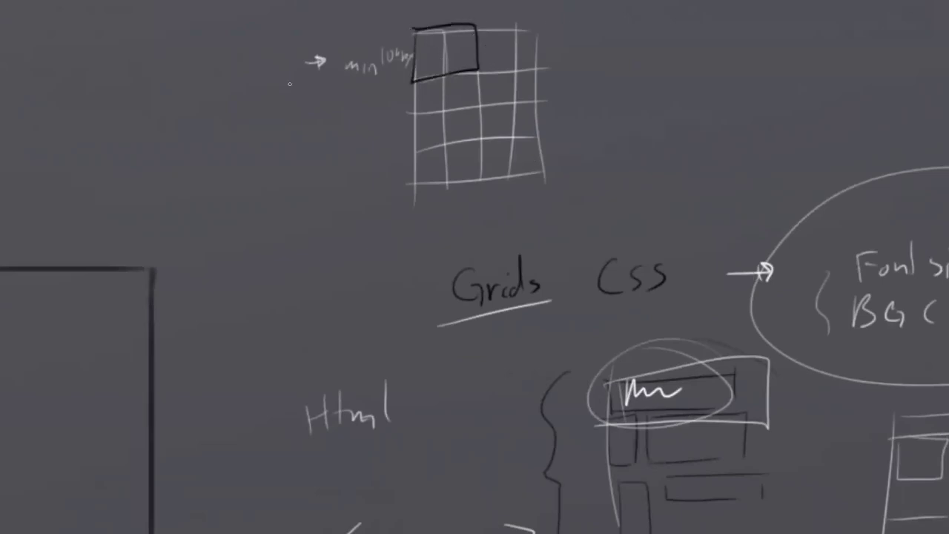
pyautogui.moveTo(152, 60)
pyautogui.mouseDown()
pyautogui.moveTo(142, 72)
pyautogui.moveTo(156, 75)
pyautogui.mouseUp()
pyautogui.moveTo(169, 66); pyautogui.dragTo(228, 75)
pyautogui.moveTo(490, 16); pyautogui.dragTo(481, 62)
# Number the first two columns 1 and 2, mark a 1 above 'min', and circle 'Grids'.
pyautogui.moveTo(427, 1); pyautogui.dragTo(426, 9)
pyautogui.moveTo(458, 2); pyautogui.dragTo(469, 10)
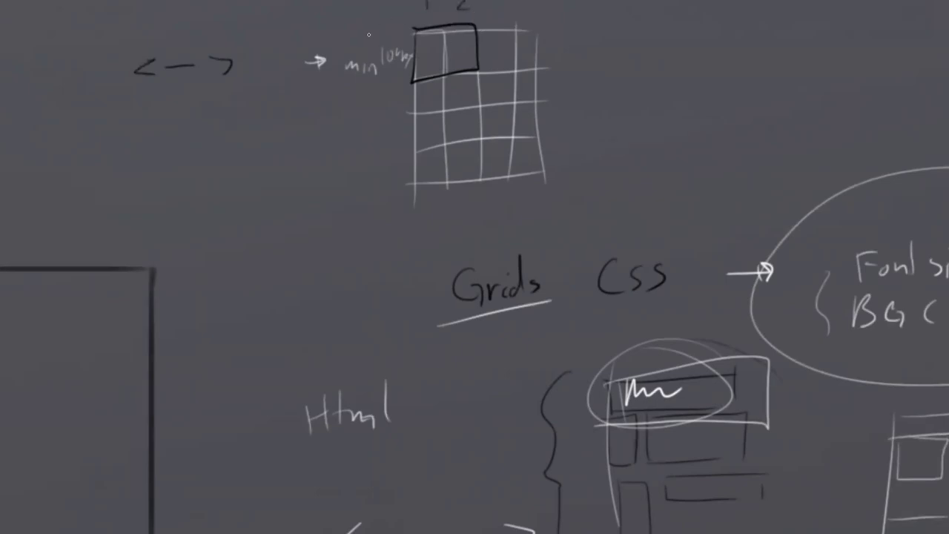
pyautogui.moveTo(374, 30); pyautogui.dragTo(376, 43)
pyautogui.moveTo(551, 215)
pyautogui.mouseDown()
pyautogui.moveTo(510, 209)
pyautogui.moveTo(560, 222)
pyautogui.mouseUp()
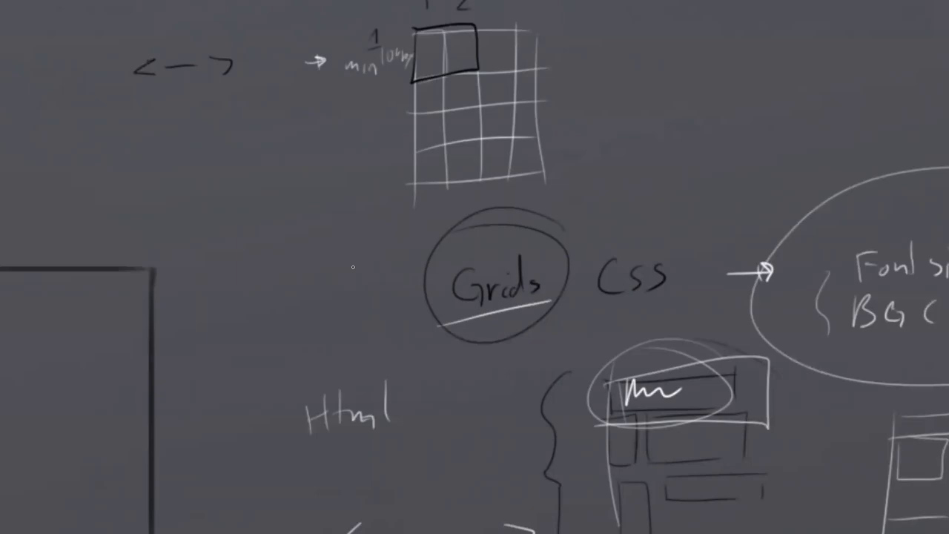
pyautogui.hscroll(5, 456, 149)
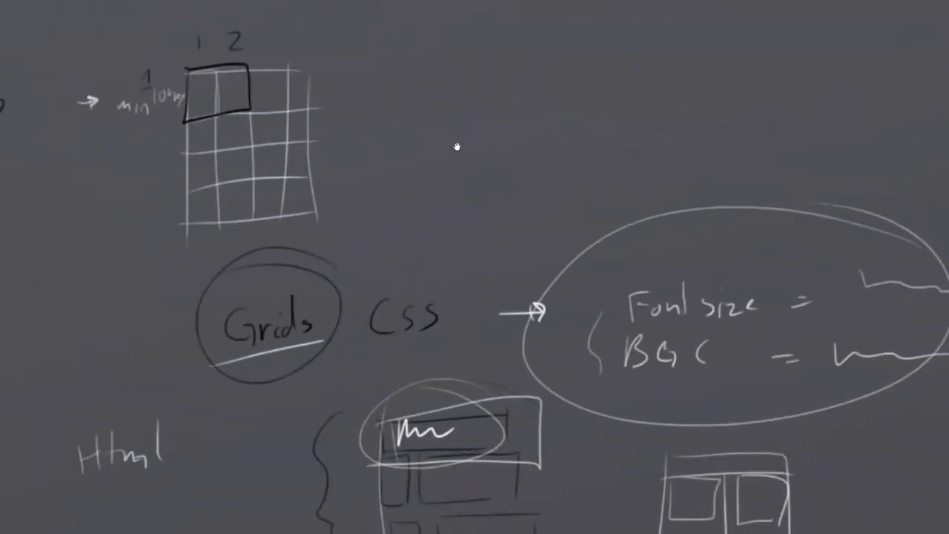
pyautogui.scroll(-3, 519, 119)
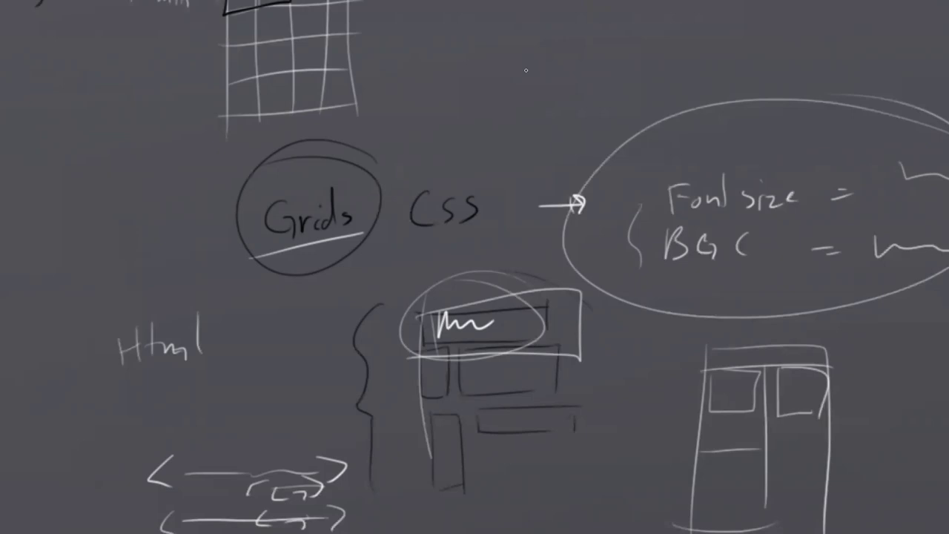
pyautogui.scroll(-2, 525, 71)
pyautogui.moveTo(534, 231); pyautogui.dragTo(578, 151)
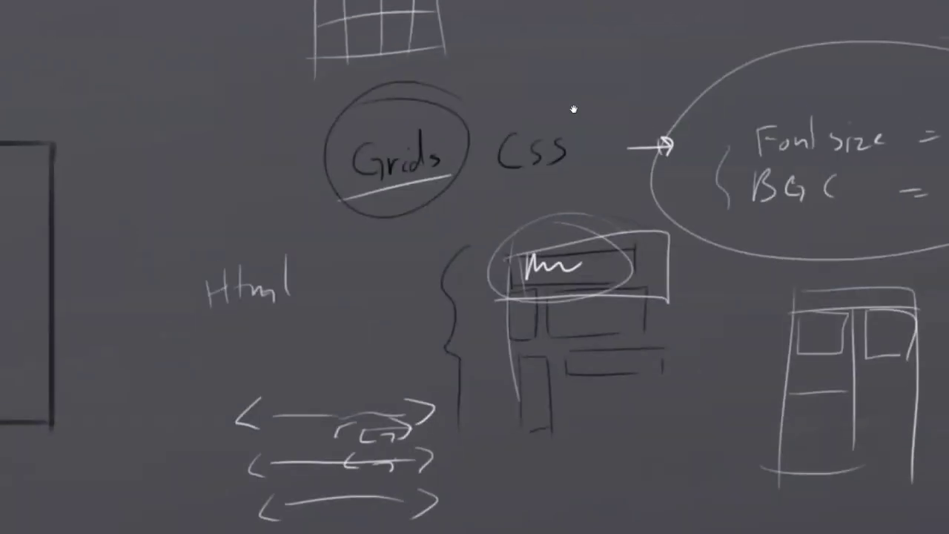
pyautogui.moveTo(635, 163); pyautogui.dragTo(670, 354)
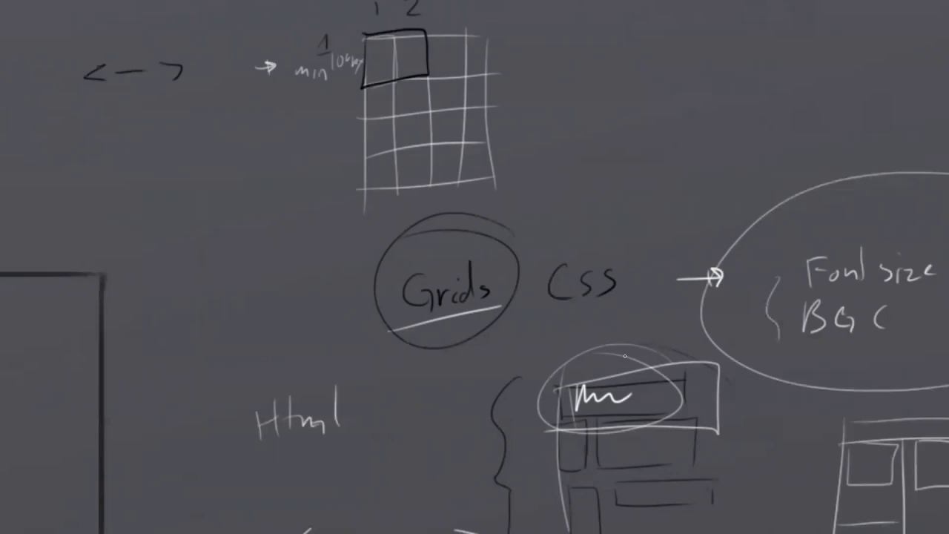
# Add a mark near the grid and a boxed strip of note lines in the big rectangle.
pyautogui.scroll(-5, 496, 225)
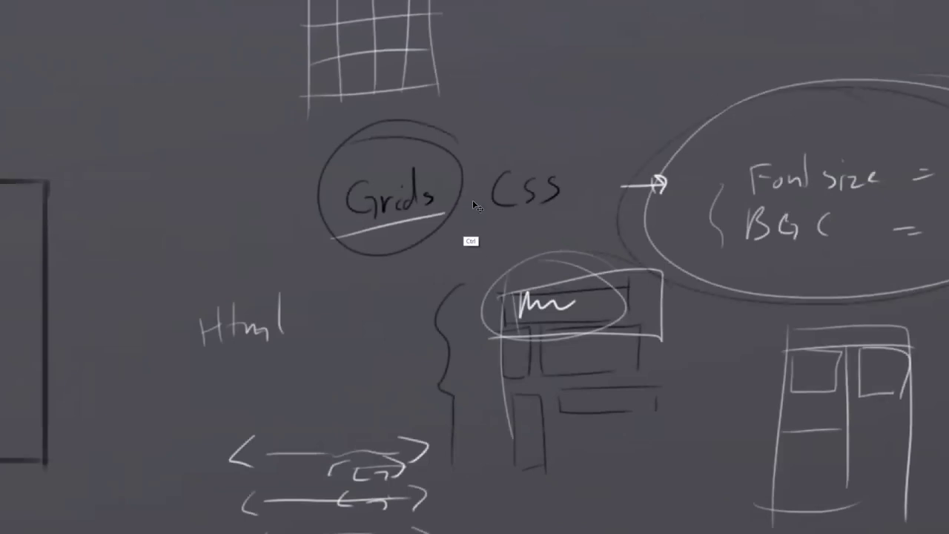
pyautogui.scroll(3, 449, 258)
pyautogui.scroll(2, 448, 258)
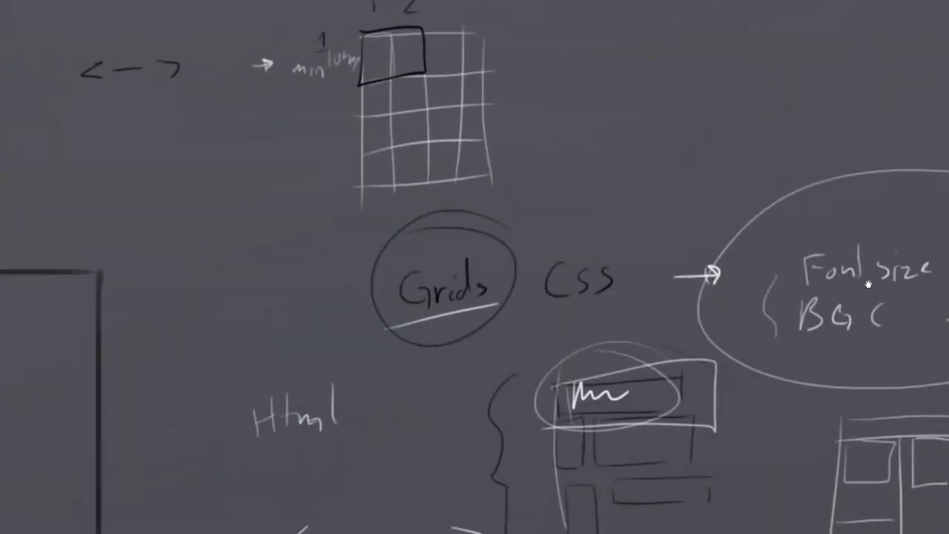
pyautogui.hscroll(-5, 560, 204)
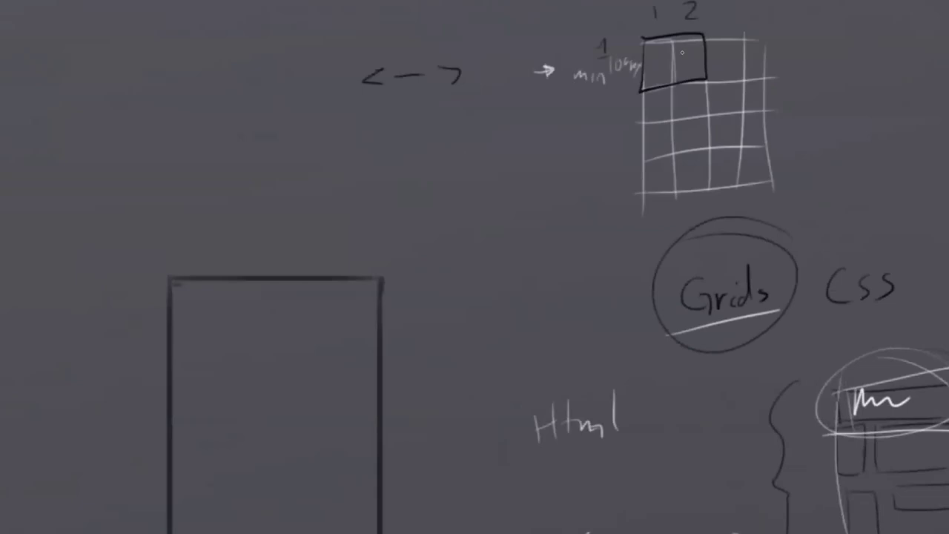
pyautogui.moveTo(512, 155); pyautogui.dragTo(575, 123)
pyautogui.scroll(-3, 589, 106)
pyautogui.hscroll(4, 373, 181)
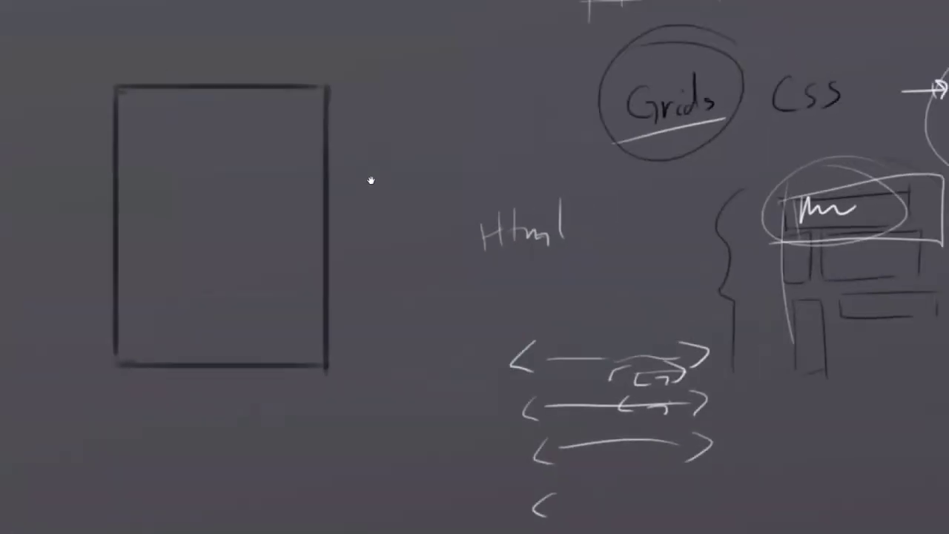
pyautogui.hscroll(-7, 526, 123)
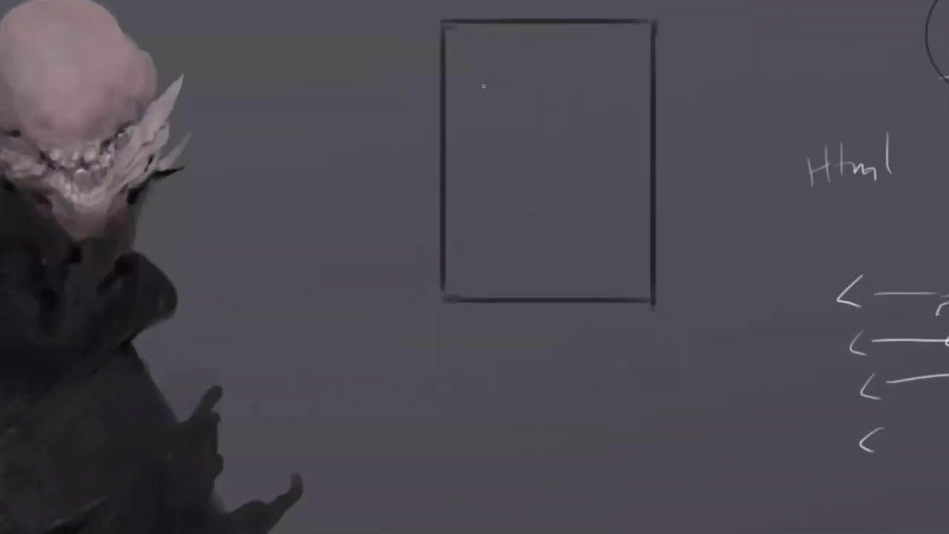
pyautogui.scroll(4, 482, 74)
pyautogui.hscroll(3, 472, 149)
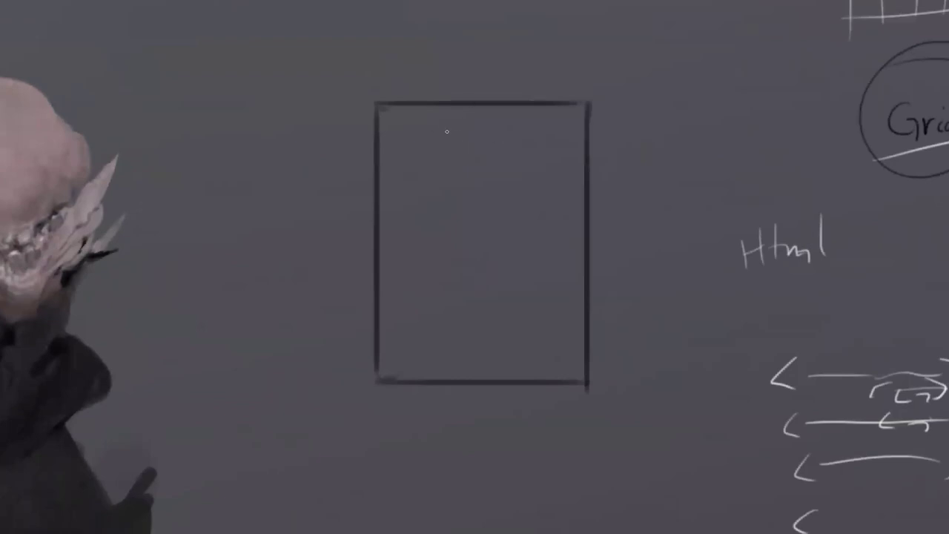
pyautogui.moveTo(433, 128); pyautogui.dragTo(527, 128)
pyautogui.moveTo(448, 151); pyautogui.dragTo(512, 147)
pyautogui.moveTo(435, 117)
pyautogui.mouseDown()
pyautogui.moveTo(440, 161)
pyautogui.moveTo(511, 111)
pyautogui.moveTo(537, 154)
pyautogui.moveTo(439, 164)
pyautogui.mouseUp()
# Draw an arrow to a narrow 'Google Keep' panel holding small note squares.
pyautogui.moveTo(529, 123)
pyautogui.mouseDown()
pyautogui.moveTo(668, 72)
pyautogui.moveTo(561, 131)
pyautogui.moveTo(563, 245)
pyautogui.mouseUp()
pyautogui.moveTo(560, 109); pyautogui.dragTo(629, 243)
pyautogui.moveTo(564, 244); pyautogui.dragTo(629, 239)
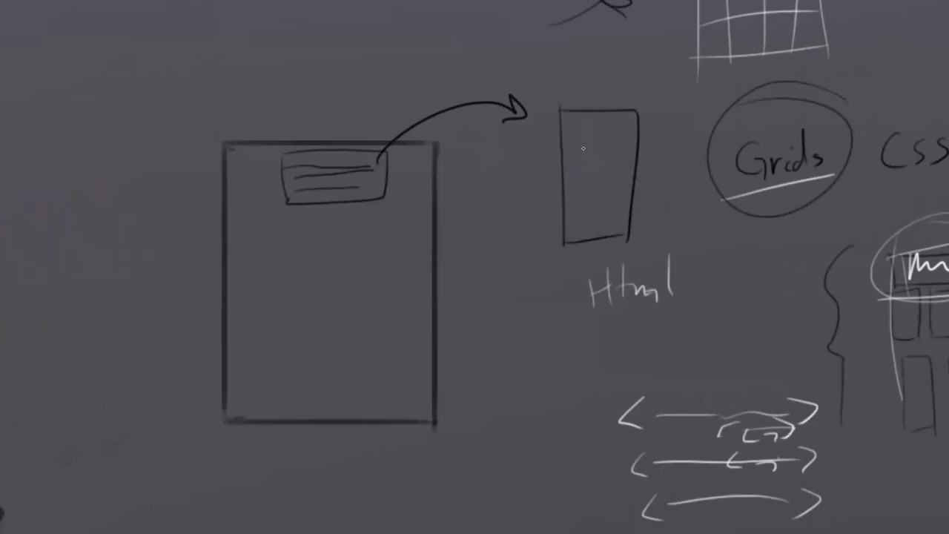
pyautogui.moveTo(576, 79)
pyautogui.mouseDown()
pyautogui.moveTo(594, 103)
pyautogui.moveTo(602, 90)
pyautogui.moveTo(629, 92)
pyautogui.mouseUp()
pyautogui.moveTo(583, 56)
pyautogui.mouseDown()
pyautogui.moveTo(583, 72)
pyautogui.moveTo(616, 64)
pyautogui.moveTo(640, 104)
pyautogui.moveTo(523, 107)
pyautogui.moveTo(540, 134)
pyautogui.moveTo(569, 126)
pyautogui.moveTo(543, 156)
pyautogui.moveTo(572, 150)
pyautogui.mouseUp()
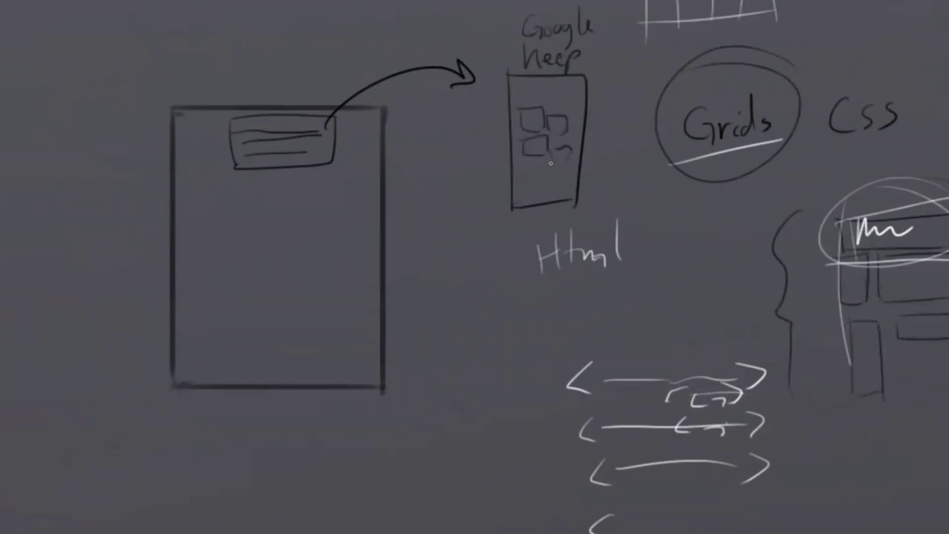
pyautogui.moveTo(518, 162)
pyautogui.mouseDown()
pyautogui.moveTo(546, 172)
pyautogui.moveTo(537, 185)
pyautogui.mouseUp()
# Draw a page filled with text lines below Google Keep, then a new empty square.
pyautogui.scroll(-3, 534, 212)
pyautogui.hscroll(-2, 504, 214)
pyautogui.moveTo(479, 156); pyautogui.dragTo(479, 281)
pyautogui.moveTo(482, 147); pyautogui.dragTo(568, 283)
pyautogui.moveTo(484, 281); pyautogui.dragTo(557, 263)
pyautogui.moveTo(490, 181); pyautogui.dragTo(545, 176)
pyautogui.moveTo(492, 193)
pyautogui.mouseDown()
pyautogui.moveTo(545, 184)
pyautogui.moveTo(545, 193)
pyautogui.mouseUp()
pyautogui.moveTo(494, 208); pyautogui.dragTo(546, 203)
pyautogui.moveTo(495, 218); pyautogui.dragTo(545, 211)
pyautogui.moveTo(497, 237); pyautogui.dragTo(546, 232)
pyautogui.moveTo(498, 248); pyautogui.dragTo(545, 243)
pyautogui.moveTo(500, 257); pyautogui.dragTo(541, 254)
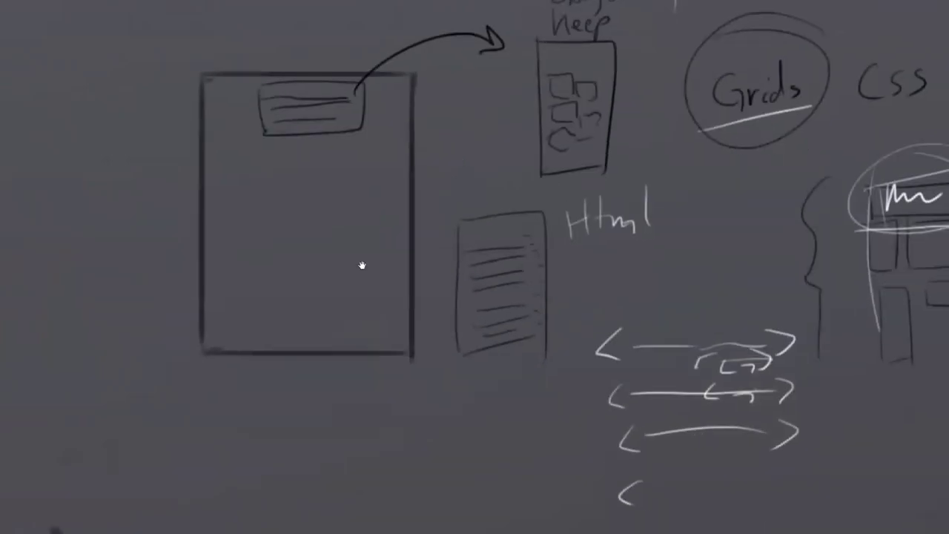
pyautogui.moveTo(555, 116)
pyautogui.mouseDown()
pyautogui.moveTo(664, 117)
pyautogui.moveTo(781, 131)
pyautogui.moveTo(794, 375)
pyautogui.mouseUp()
pyautogui.moveTo(556, 347); pyautogui.dragTo(790, 349)
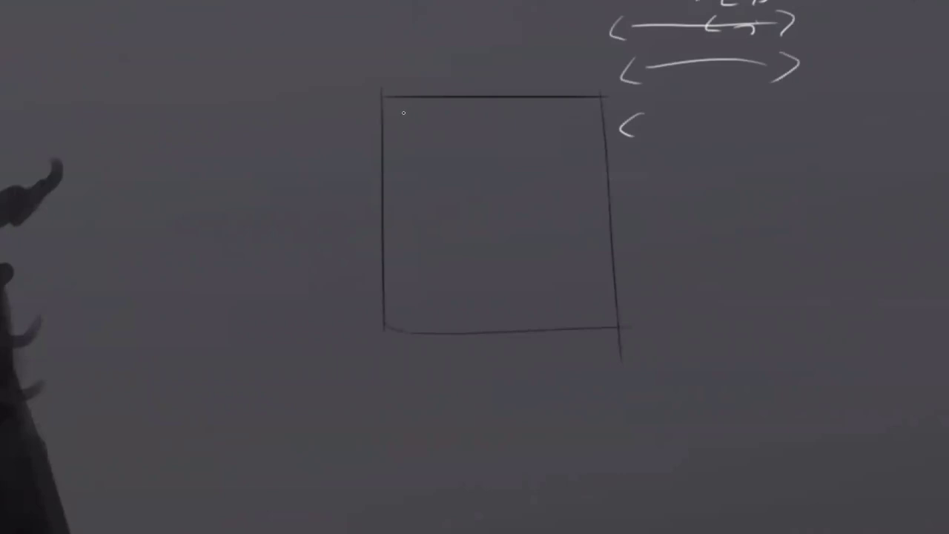
# Brush a column of tally marks down the new box's left edge.
pyautogui.moveTo(400, 115); pyautogui.dragTo(414, 112)
pyautogui.moveTo(402, 128); pyautogui.dragTo(414, 126)
pyautogui.moveTo(404, 173); pyautogui.dragTo(414, 170)
pyautogui.moveTo(401, 190)
pyautogui.mouseDown()
pyautogui.moveTo(418, 180)
pyautogui.moveTo(498, 181)
pyautogui.mouseUp()
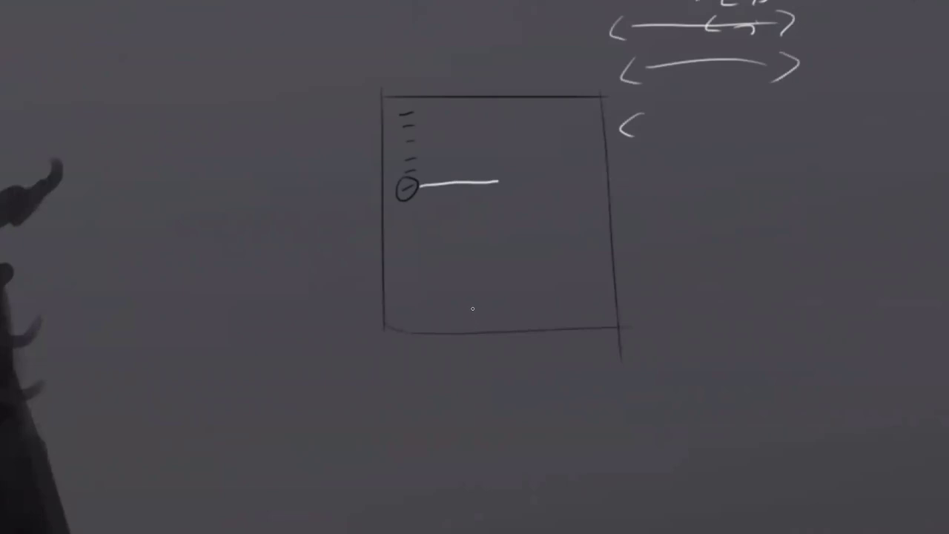
# Cross the tally marks into Xs and add a stroke under the circled line.
pyautogui.scroll(5, 447, 246)
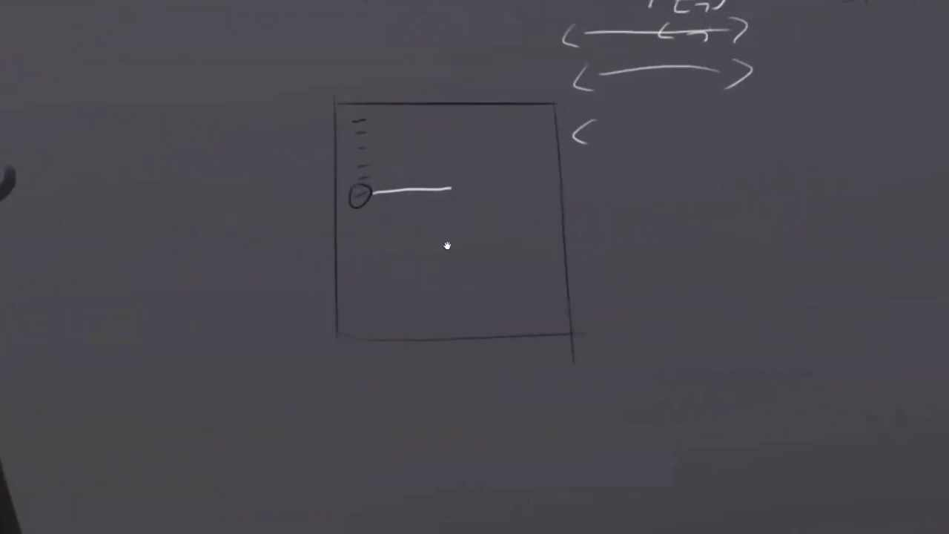
pyautogui.moveTo(341, 228)
pyautogui.mouseDown()
pyautogui.moveTo(341, 260)
pyautogui.moveTo(358, 253)
pyautogui.moveTo(363, 276)
pyautogui.moveTo(346, 282)
pyautogui.moveTo(359, 313)
pyautogui.mouseUp()
pyautogui.scroll(-3, 393, 264)
pyautogui.moveTo(350, 233)
pyautogui.mouseDown()
pyautogui.moveTo(466, 261)
pyautogui.moveTo(354, 236)
pyautogui.mouseUp()
pyautogui.scroll(-3, 483, 282)
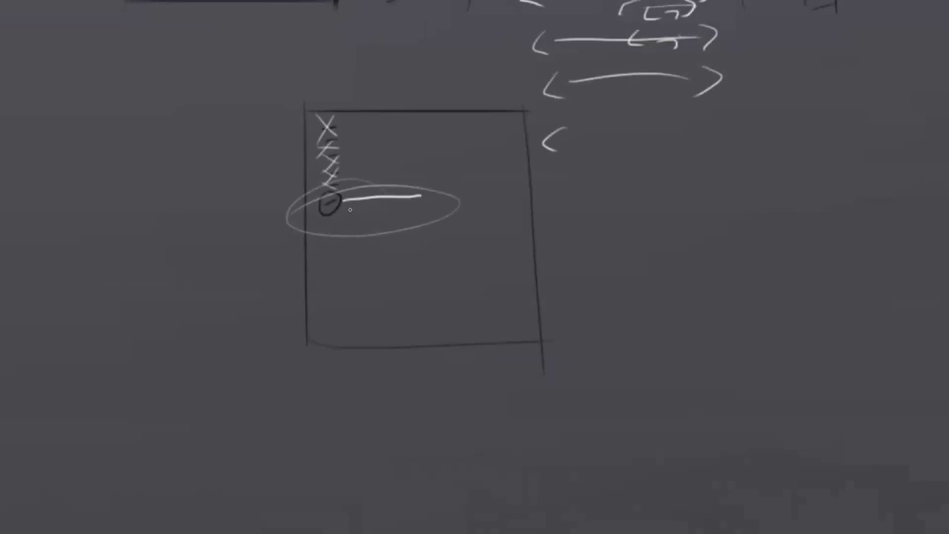
pyautogui.moveTo(359, 204); pyautogui.dragTo(399, 211)
pyautogui.hscroll(4, 445, 278)
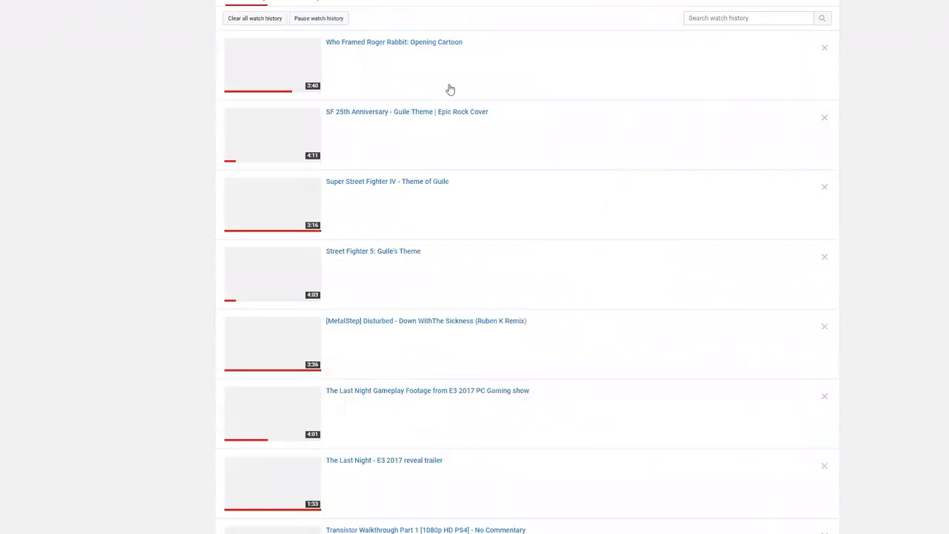
# Open 'Rachel Andrew: Start Using CSS Grid Layout Today' from the Css playlist.
pyautogui.scroll(-9, 447, 89)
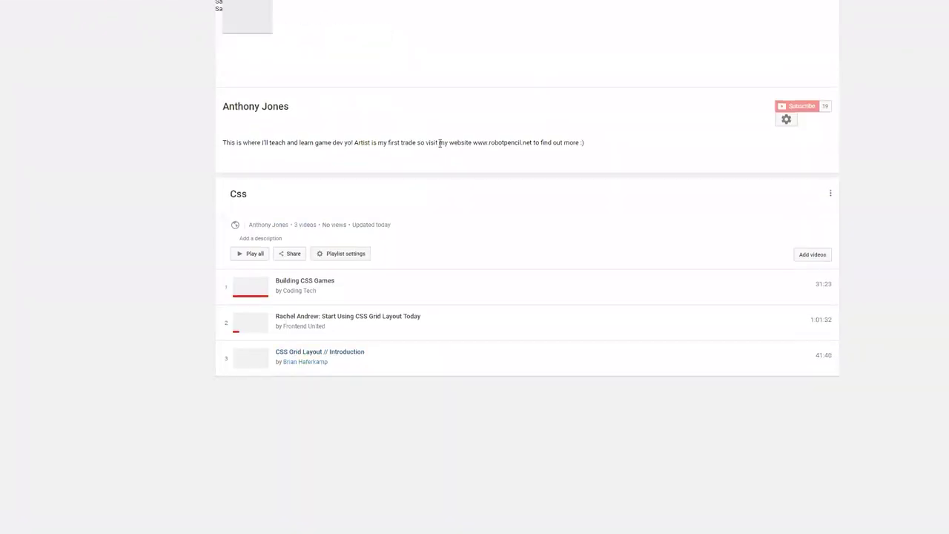
pyautogui.scroll(-2, 439, 146)
pyautogui.scroll(2, 393, 178)
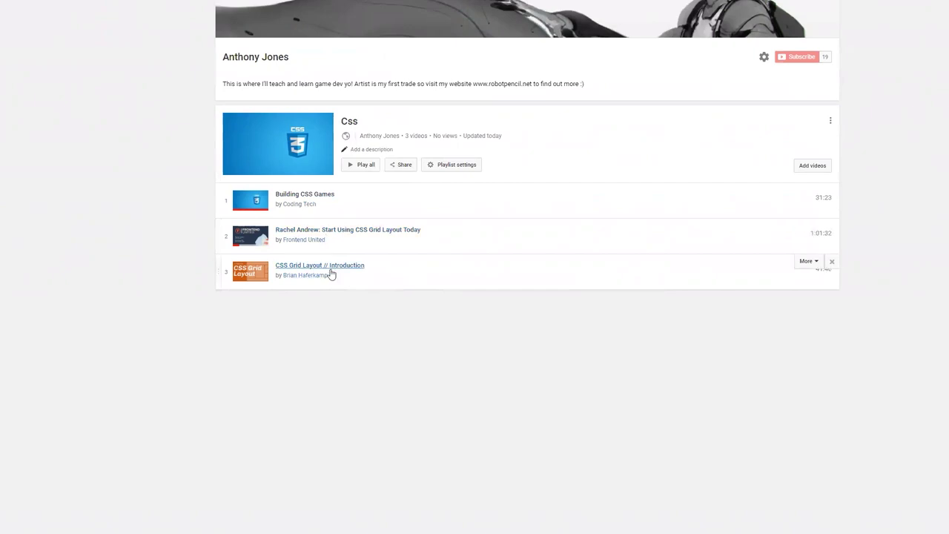
pyautogui.click(324, 233)
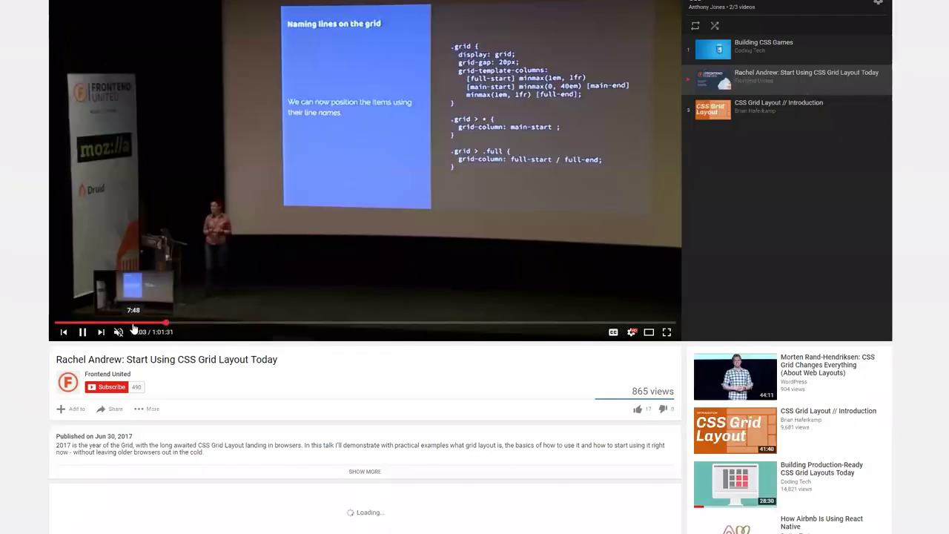
# Seek through the talk's early slides and pause on the grid-items slide at 5:16.
pyautogui.click(117, 324)
pyautogui.click(107, 324)
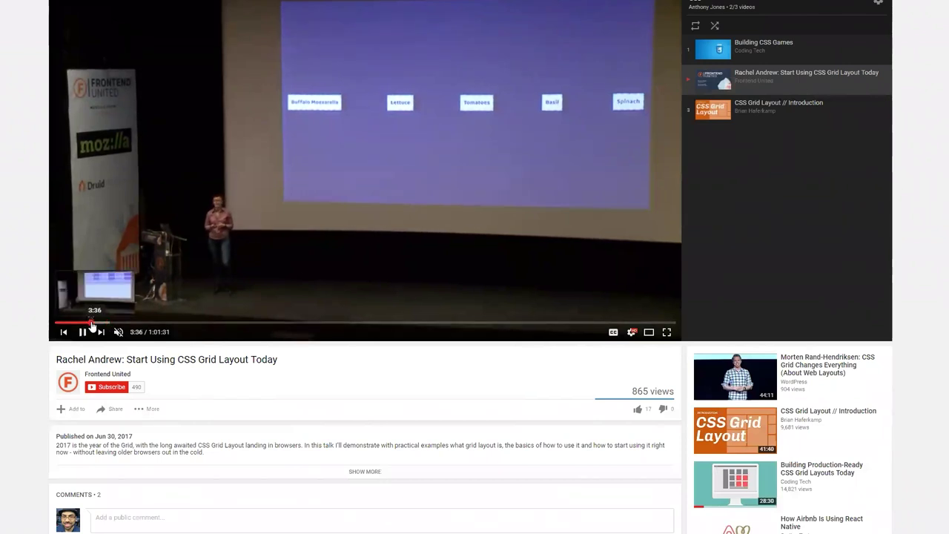
pyautogui.click(82, 324)
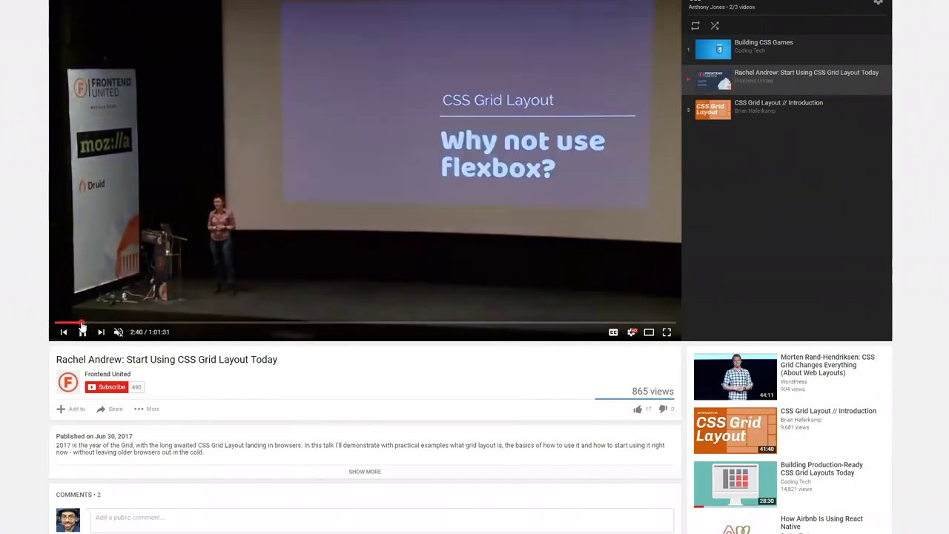
pyautogui.click(71, 324)
pyautogui.click(84, 324)
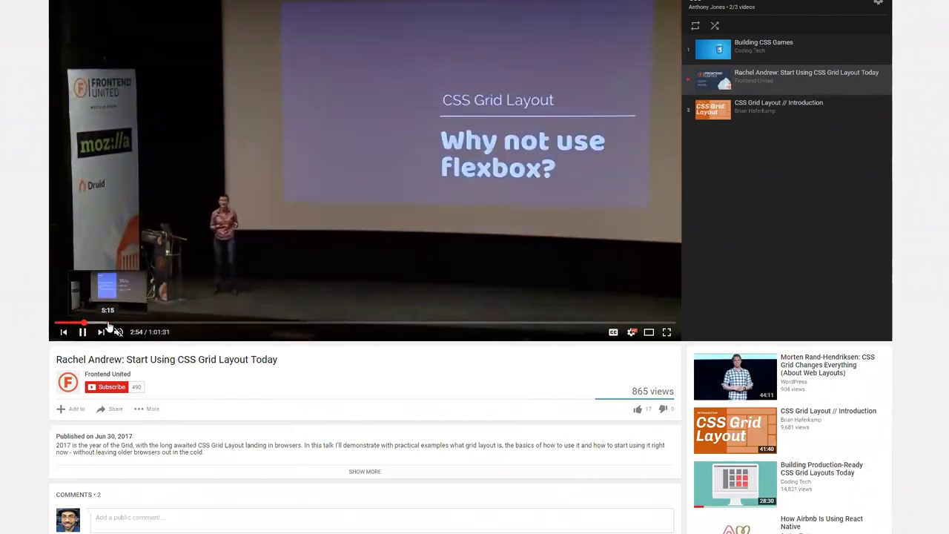
pyautogui.click(108, 324)
pyautogui.click(235, 286)
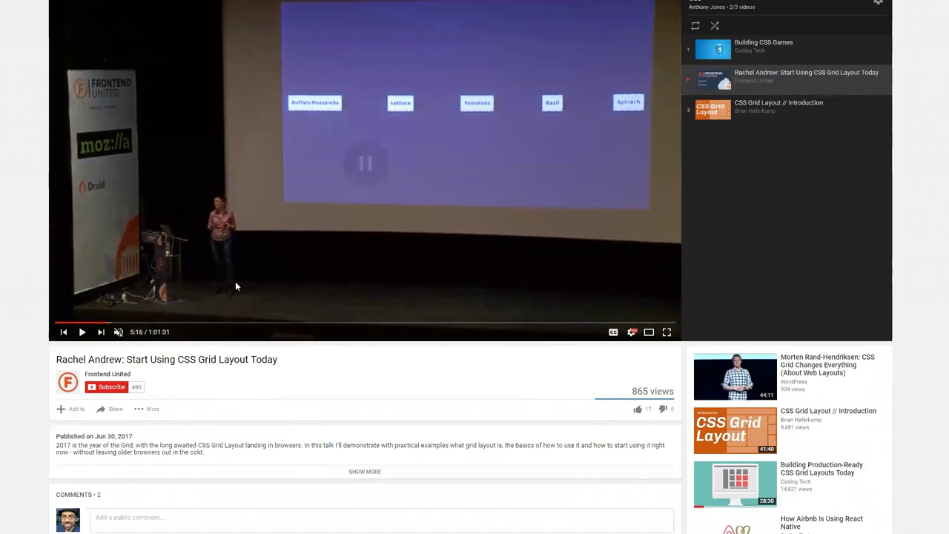
# Skip ahead past the container slide to the naming-lines slide at 11:14.
pyautogui.click(131, 325)
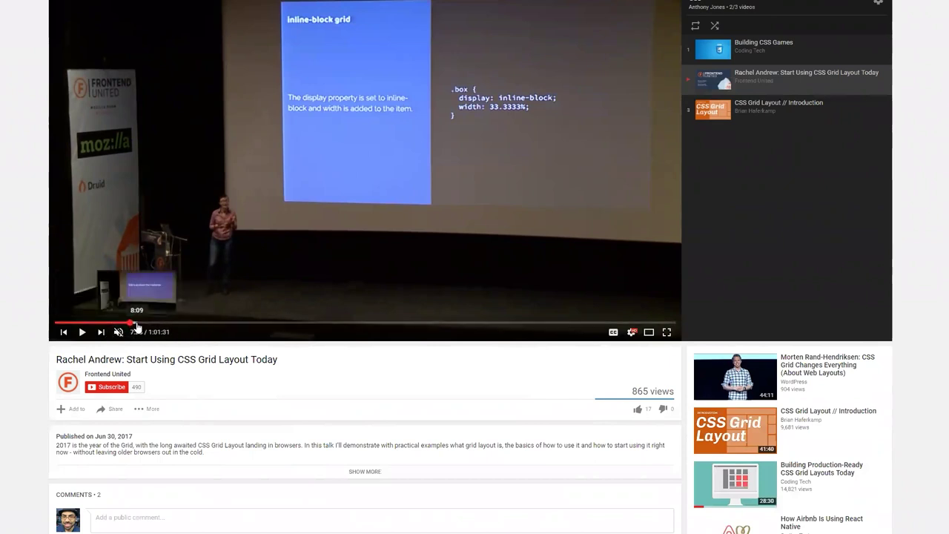
pyautogui.click(136, 324)
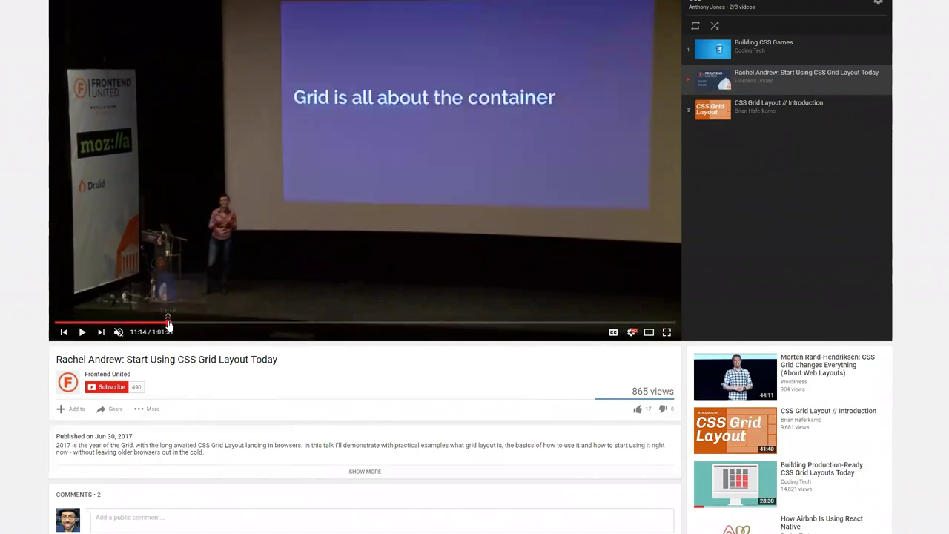
pyautogui.click(169, 324)
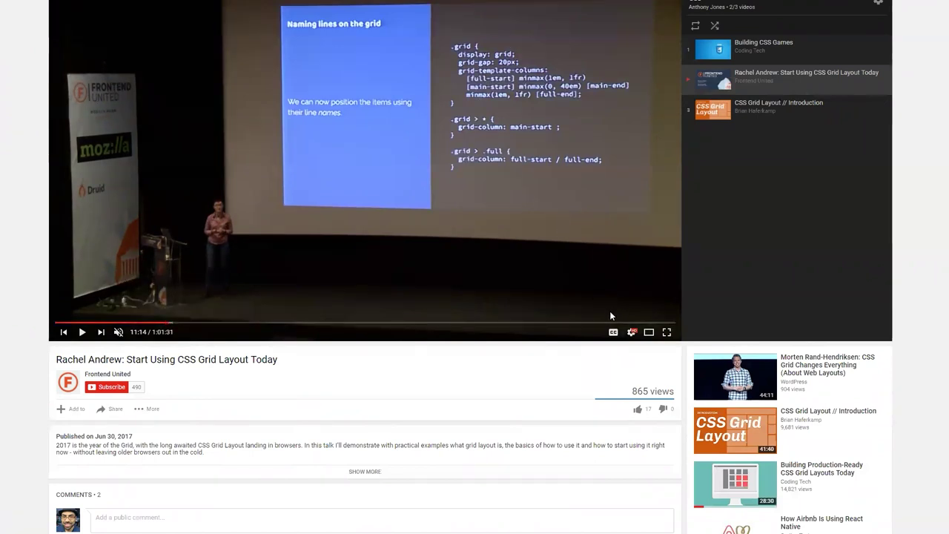
pyautogui.hotkey('ctrl', 't')
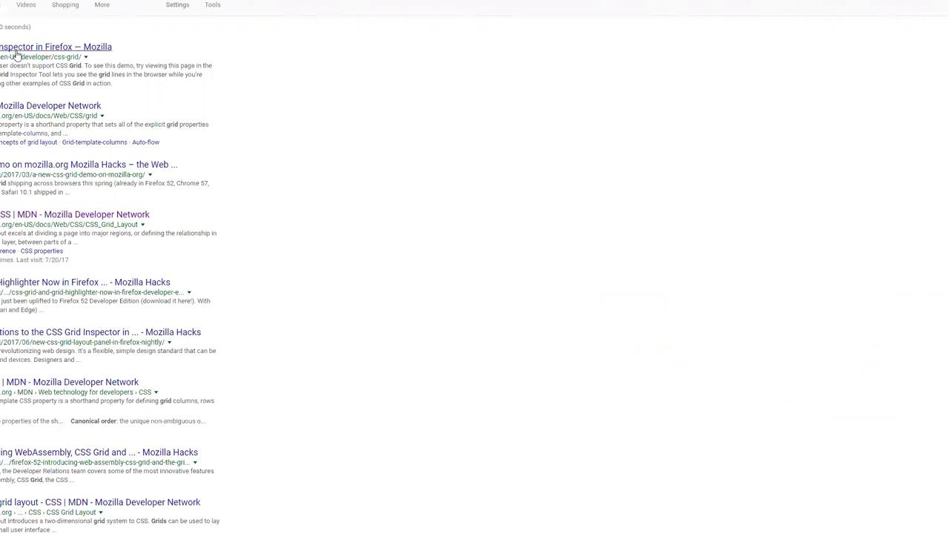
# Open the MDN grid property reference page and scroll through it.
pyautogui.click(22, 106)
pyautogui.scroll(-20, 370, 361)
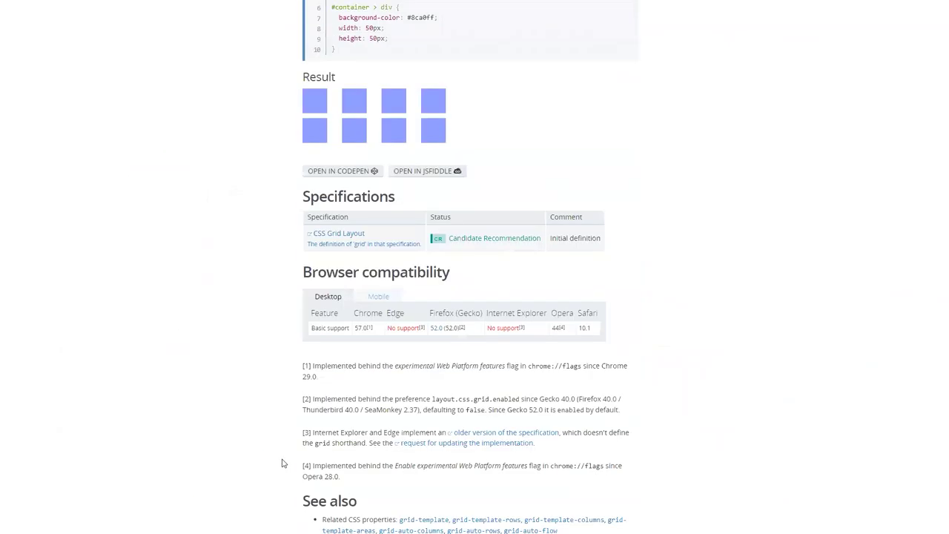
pyautogui.scroll(-5, 286, 477)
pyautogui.scroll(15, 368, 326)
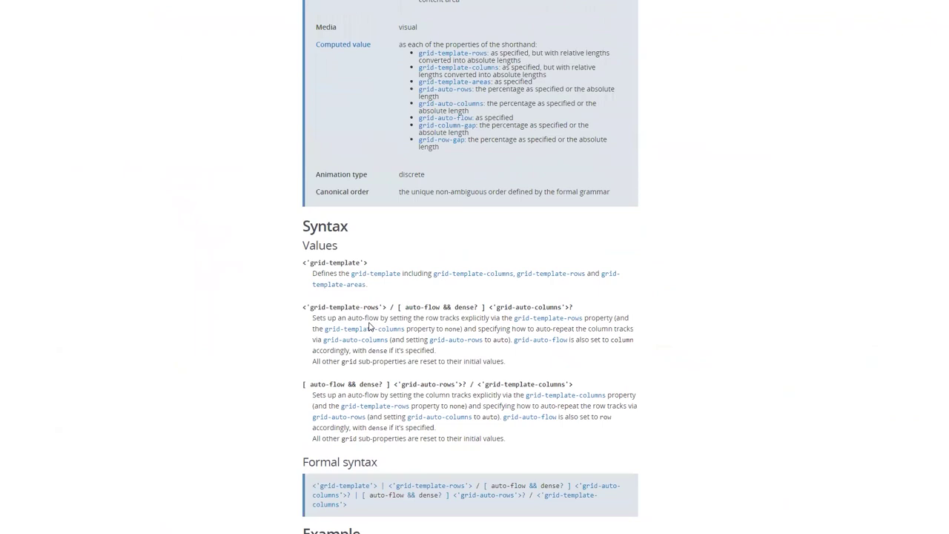
pyautogui.scroll(10, 369, 326)
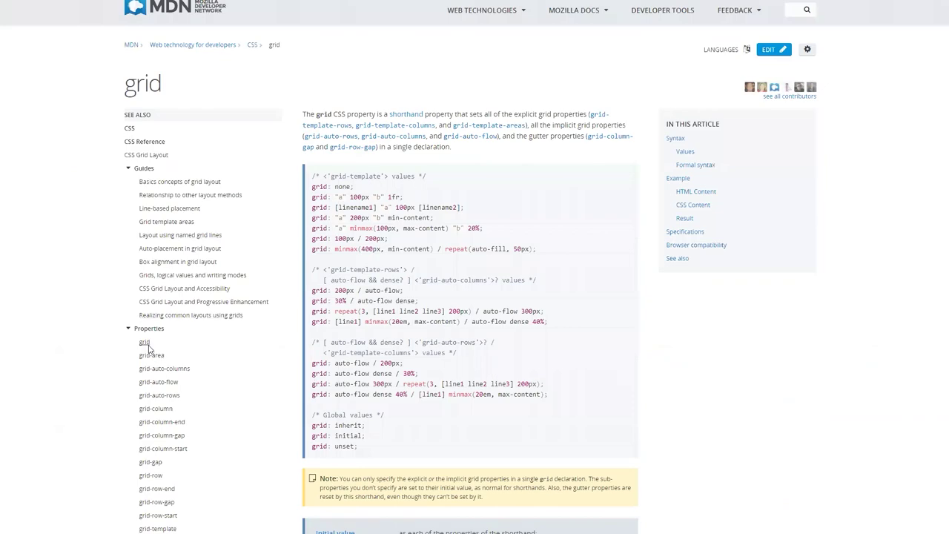
pyautogui.scroll(-1, 371, 291)
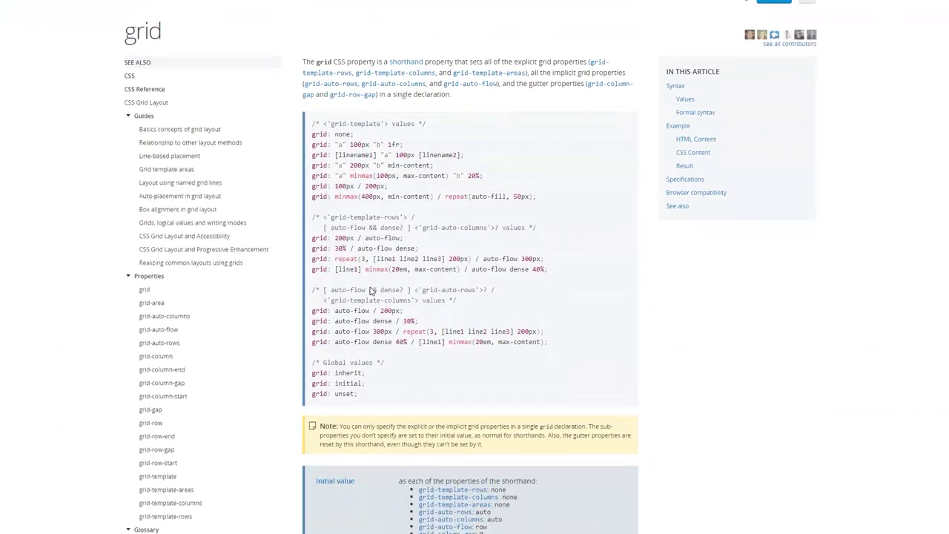
pyautogui.scroll(-15, 371, 291)
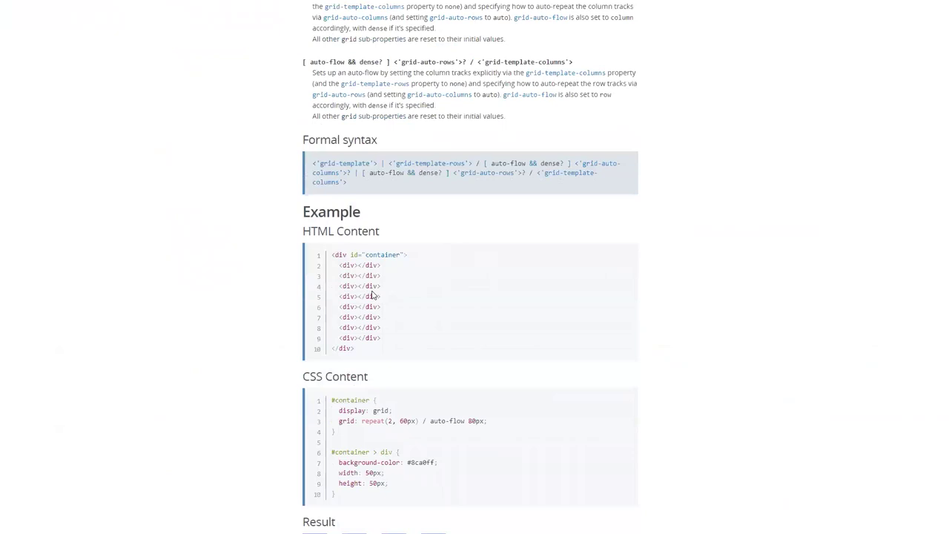
pyautogui.scroll(-4, 373, 294)
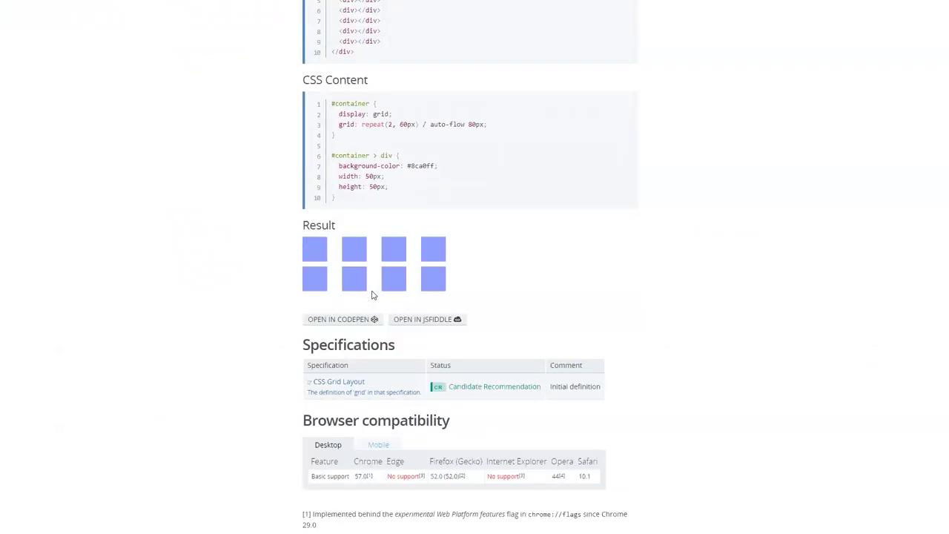
pyautogui.scroll(5, 373, 294)
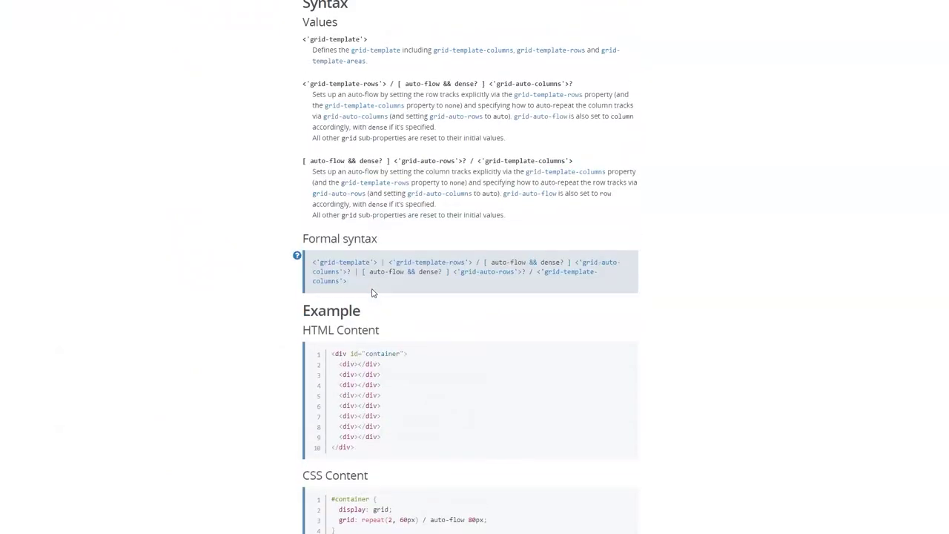
pyautogui.scroll(6, 373, 293)
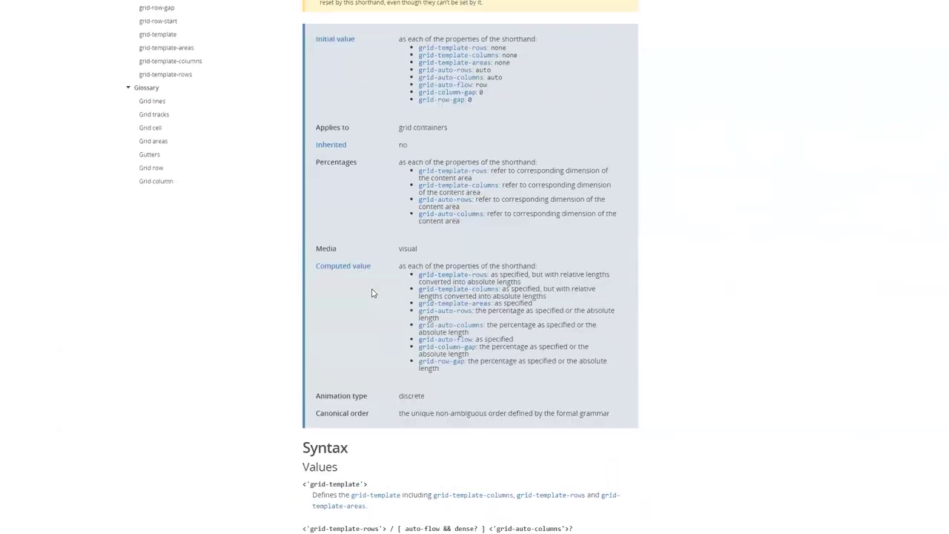
pyautogui.scroll(3, 374, 293)
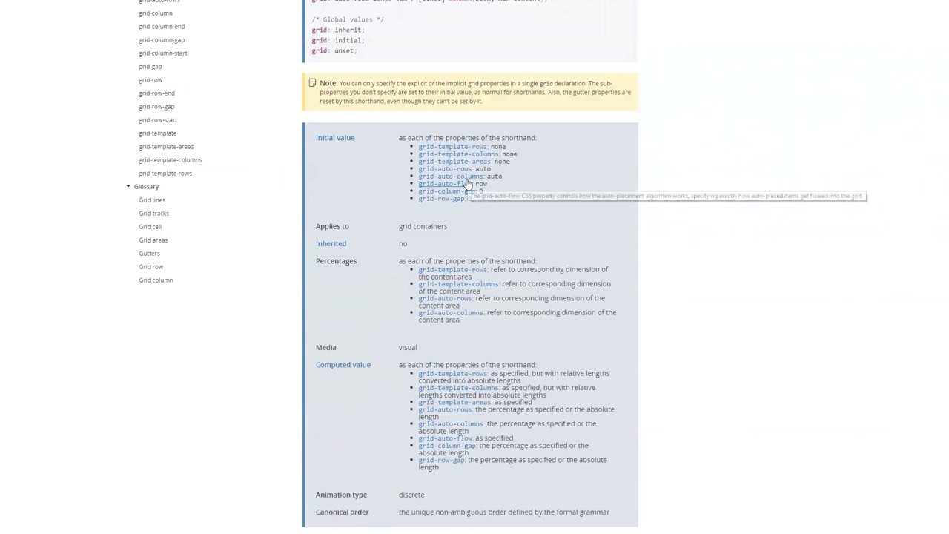
pyautogui.scroll(3, 469, 221)
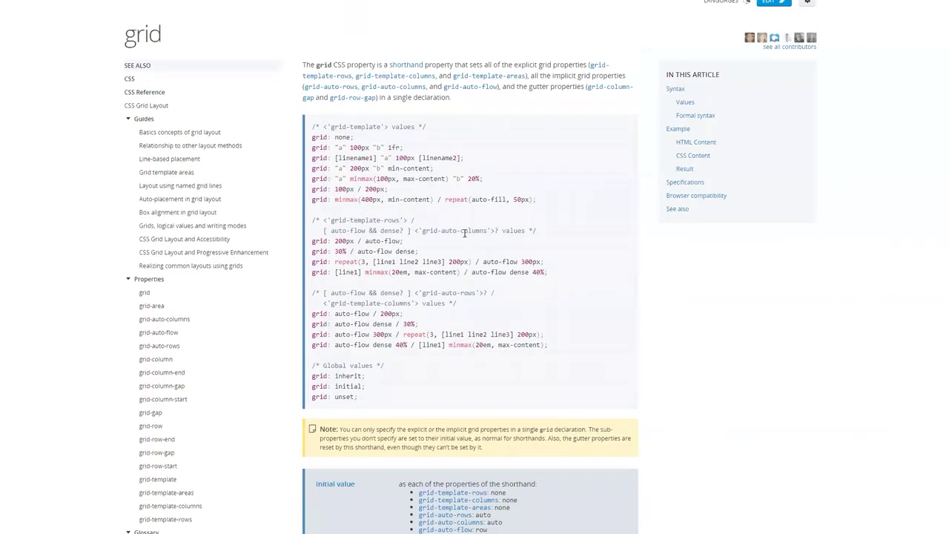
pyautogui.scroll(-3, 466, 232)
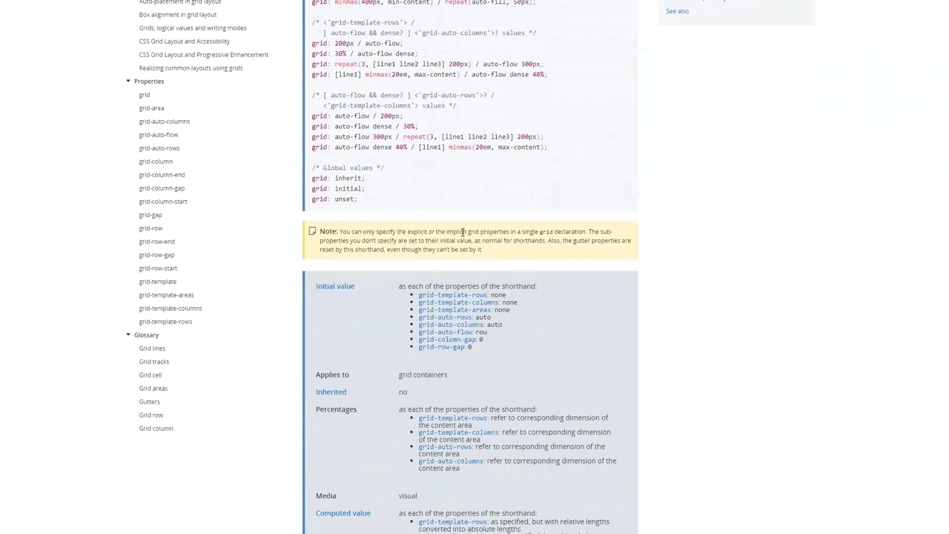
pyautogui.scroll(-1, 464, 232)
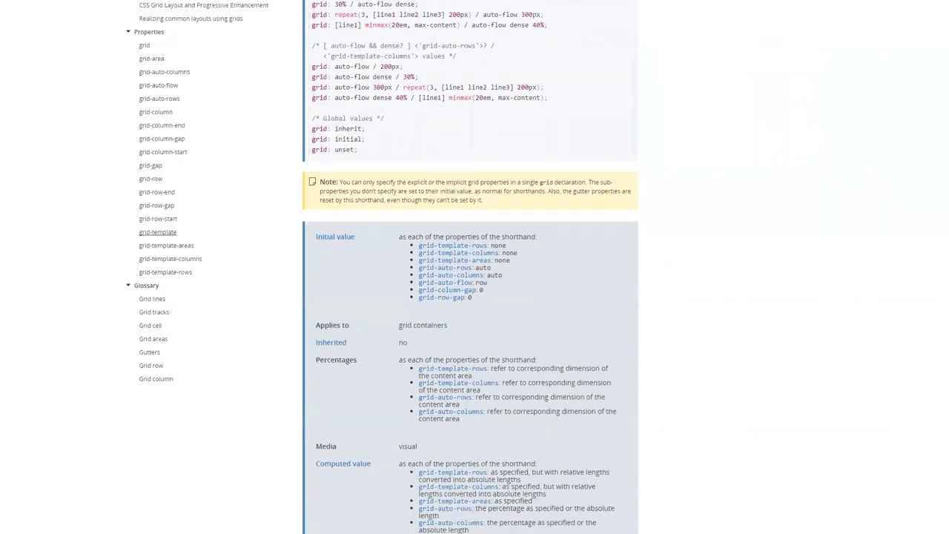
# Go to the grid-template page and open its header/main/footer layout example in CodePen.
pyautogui.click(158, 232)
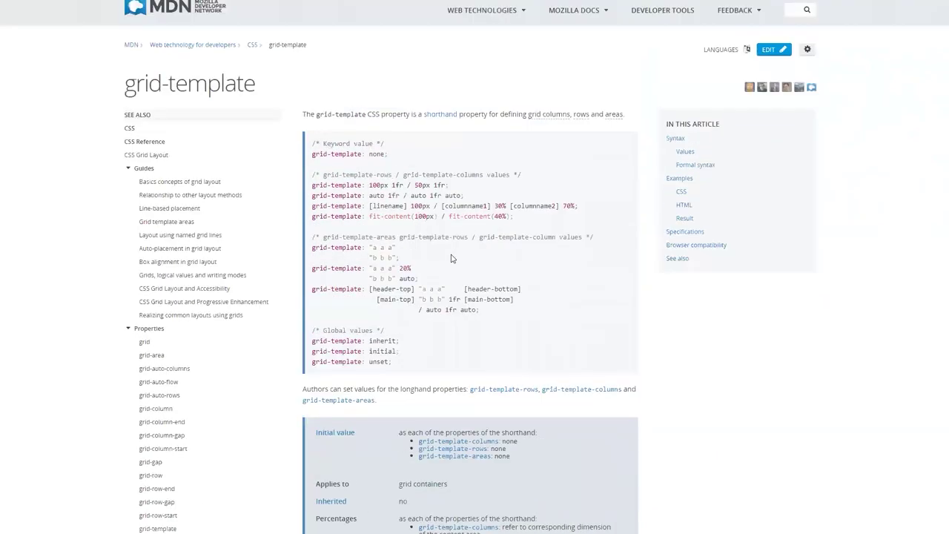
pyautogui.scroll(-15, 451, 258)
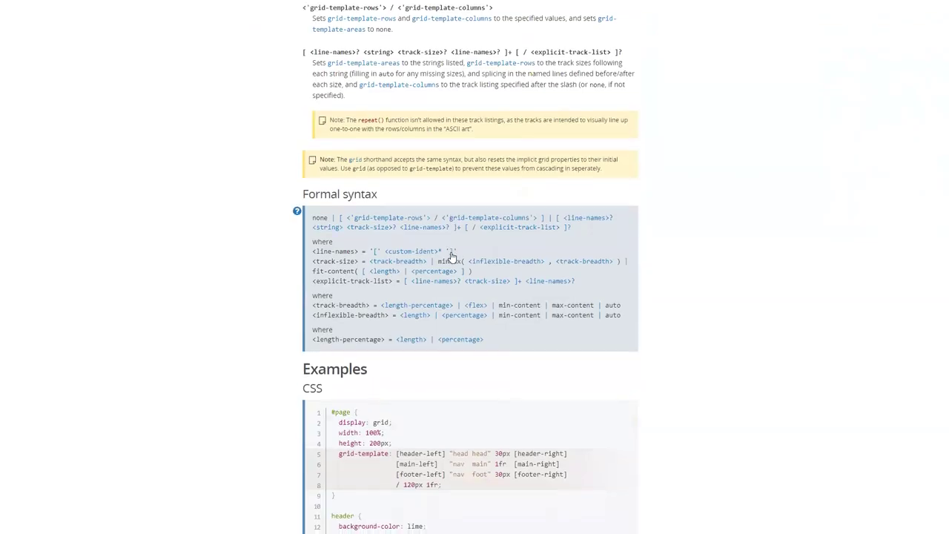
pyautogui.scroll(-7, 451, 256)
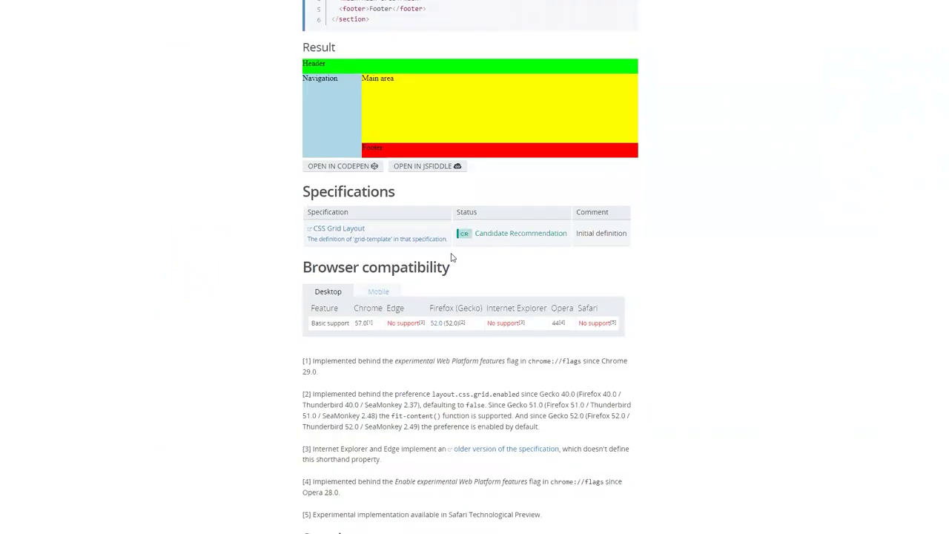
pyautogui.scroll(2, 445, 260)
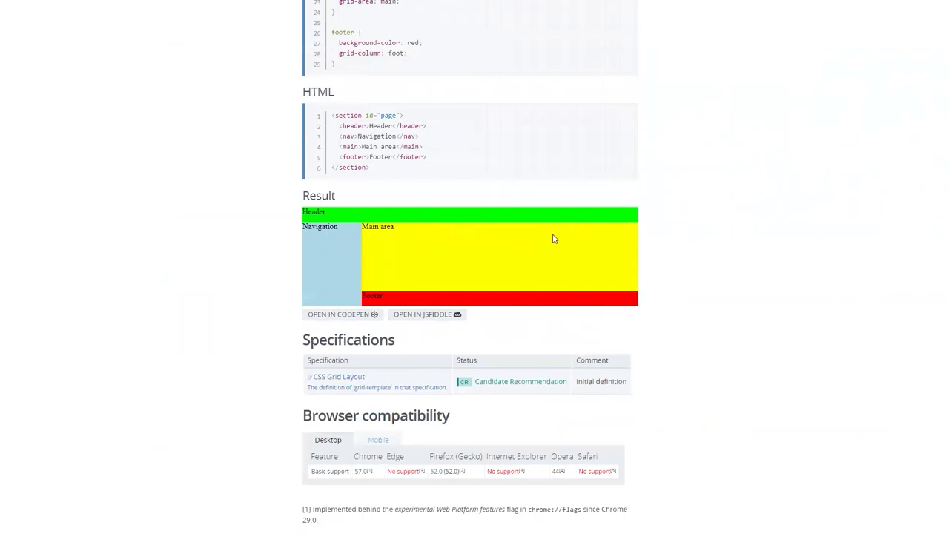
pyautogui.click(364, 319)
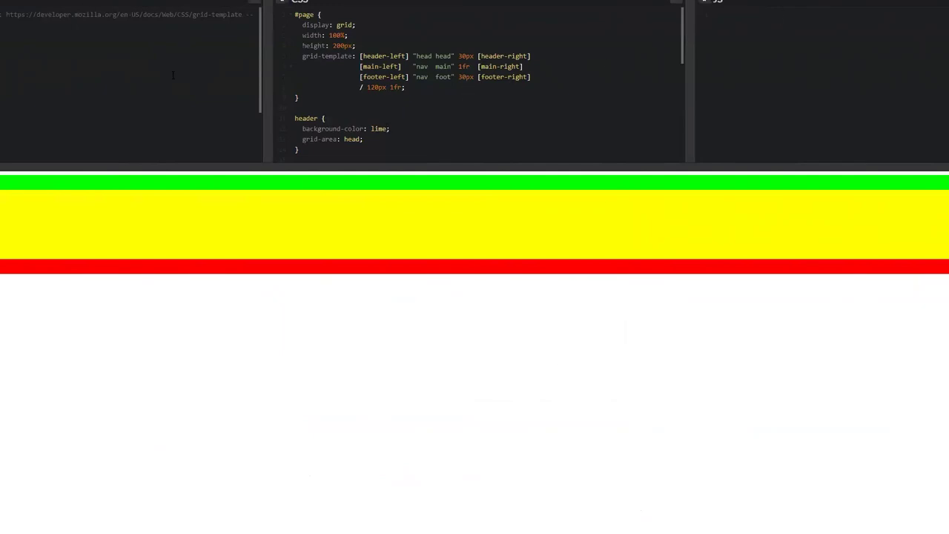
# Change the grid-template first column from 120px to 12px, save, and dismiss the sign-up prompt.
pyautogui.scroll(-5, 517, 116)
pyautogui.scroll(5, 517, 117)
pyautogui.scroll(-2, 482, 81)
pyautogui.scroll(2, 482, 81)
pyautogui.moveTo(363, 57); pyautogui.dragTo(399, 56)
pyautogui.moveTo(480, 57); pyautogui.dragTo(529, 56)
pyautogui.click(377, 87)
pyautogui.press('Delete')
pyautogui.hotkey('ctrl', 's')
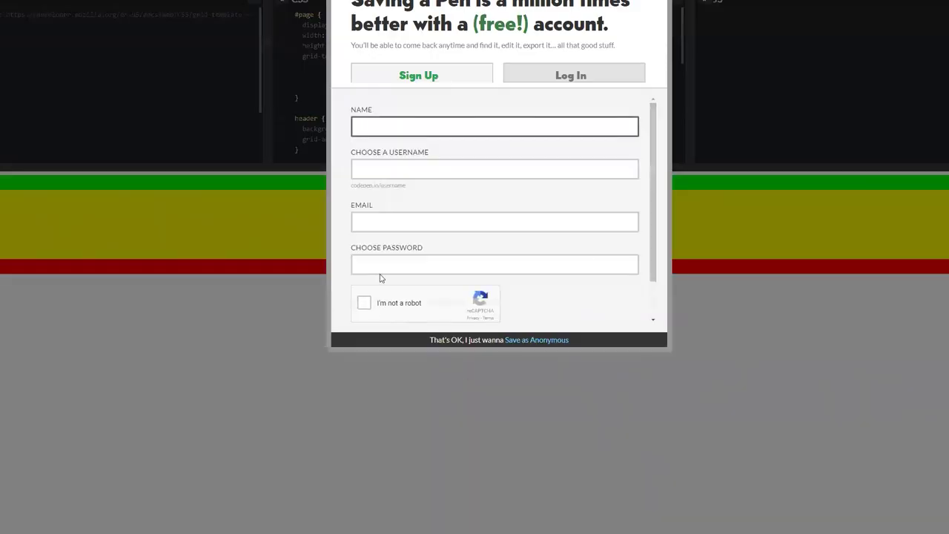
pyautogui.click(708, 38)
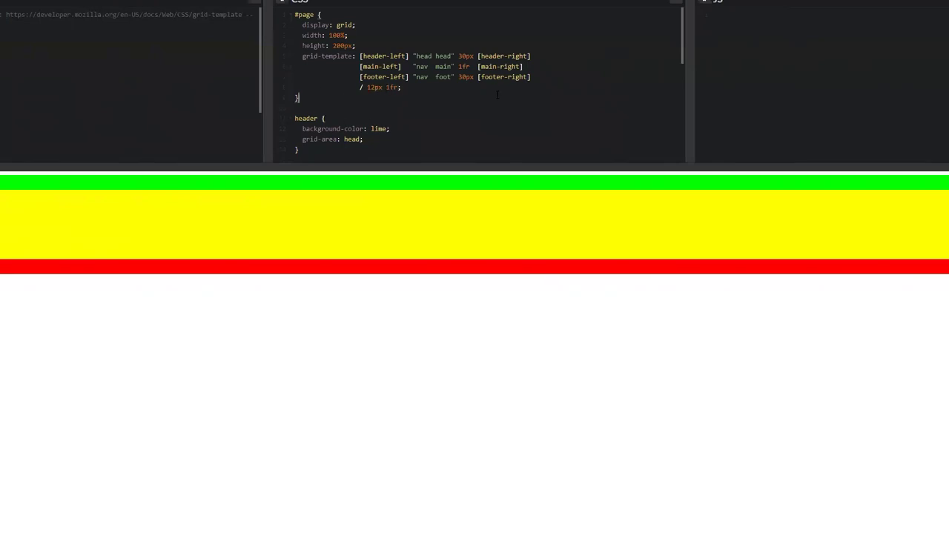
pyautogui.write('00')
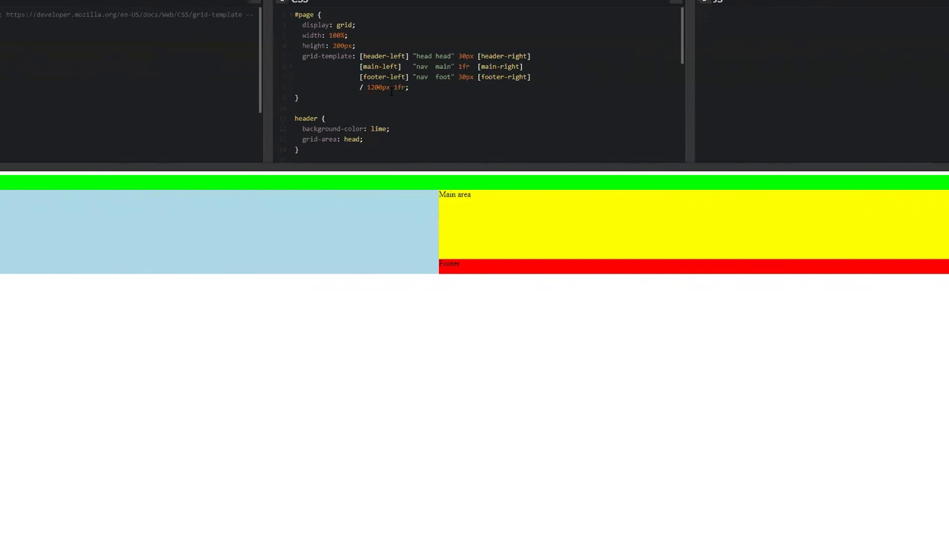
pyautogui.moveTo(362, 56); pyautogui.dragTo(384, 57)
pyautogui.scroll(-3, 419, 93)
pyautogui.scroll(1, 418, 92)
pyautogui.scroll(-3, 419, 92)
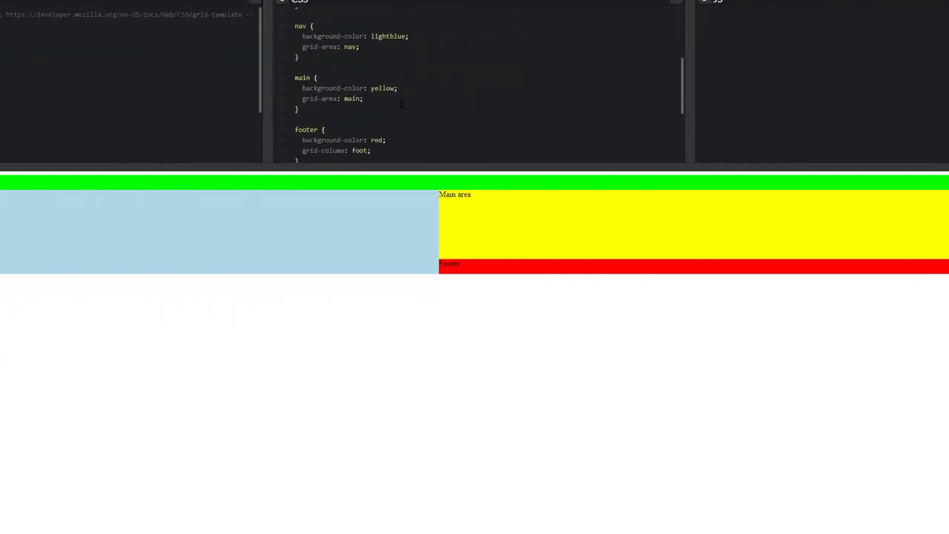
pyautogui.scroll(-2, 332, 115)
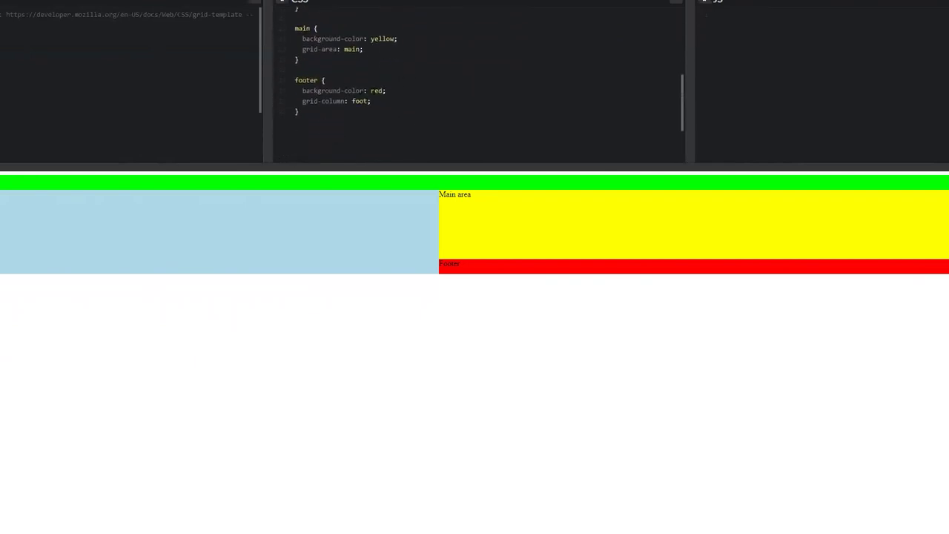
pyautogui.click(383, 90)
pyautogui.scroll(6, 414, 105)
pyautogui.scroll(-2, 414, 104)
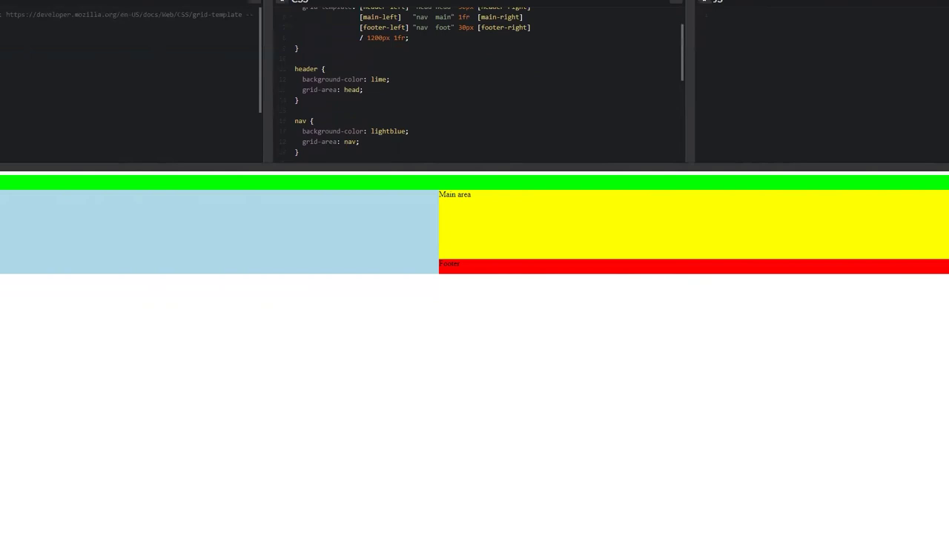
pyautogui.scroll(2, 445, 97)
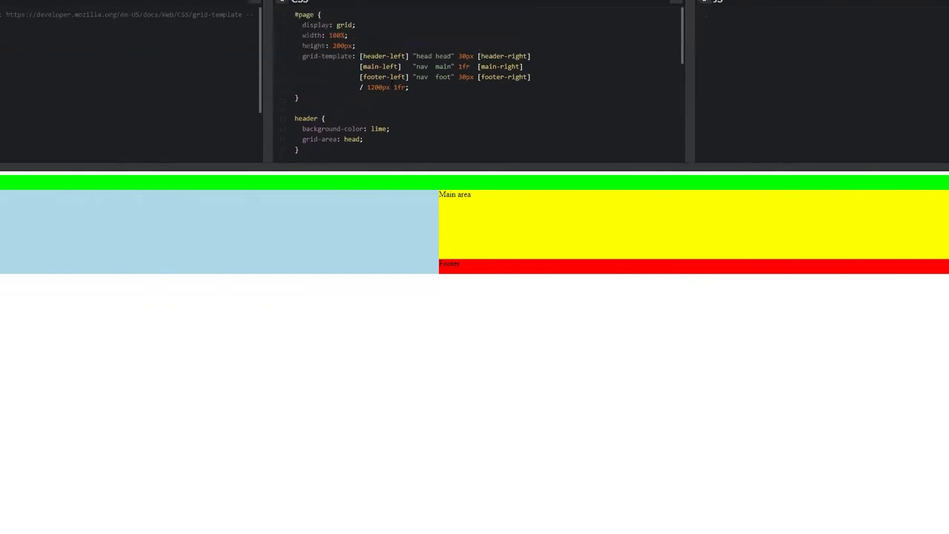
pyautogui.doubleClick(338, 57)
pyautogui.doubleClick(318, 57)
pyautogui.click(457, 57)
pyautogui.doubleClick(375, 57)
pyautogui.moveTo(361, 57); pyautogui.dragTo(406, 56)
pyautogui.press('Right')
pyautogui.scroll(-3, 401, 100)
pyautogui.scroll(2, 401, 100)
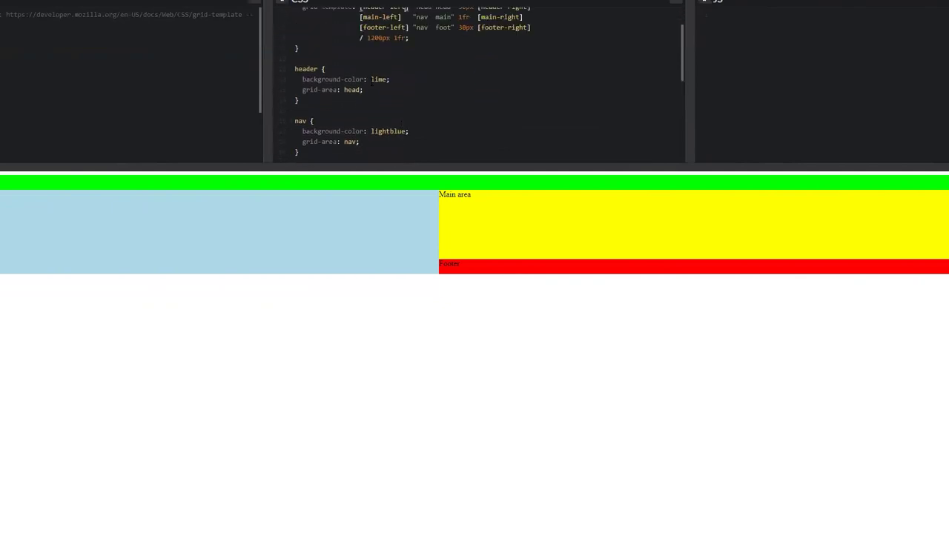
pyautogui.scroll(2, 372, 80)
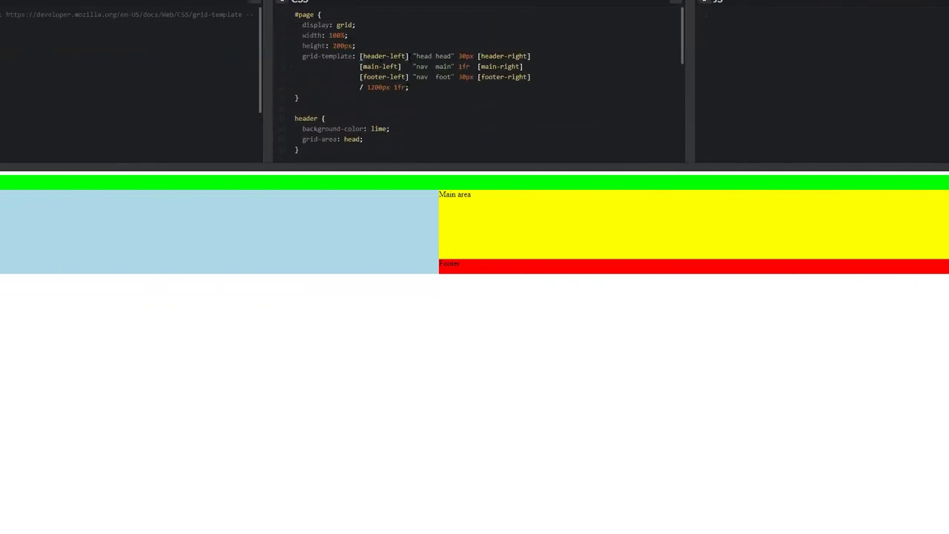
pyautogui.click(438, 66)
pyautogui.click(393, 56)
pyautogui.click(420, 76)
pyautogui.click(429, 95)
pyautogui.click(420, 77)
pyautogui.click(420, 66)
# Rename the grid areas so the second head becomes main and both nav cells become head.
pyautogui.click(423, 77)
pyautogui.moveTo(436, 56); pyautogui.dragTo(451, 55)
pyautogui.moveTo(437, 176)
pyautogui.mouseDown()
pyautogui.moveTo(438, 189)
pyautogui.moveTo(439, 177)
pyautogui.moveTo(560, 175)
pyautogui.mouseUp()
pyautogui.moveTo(711, 172); pyautogui.dragTo(948, 180)
pyautogui.doubleClick(443, 56)
pyautogui.write('main')
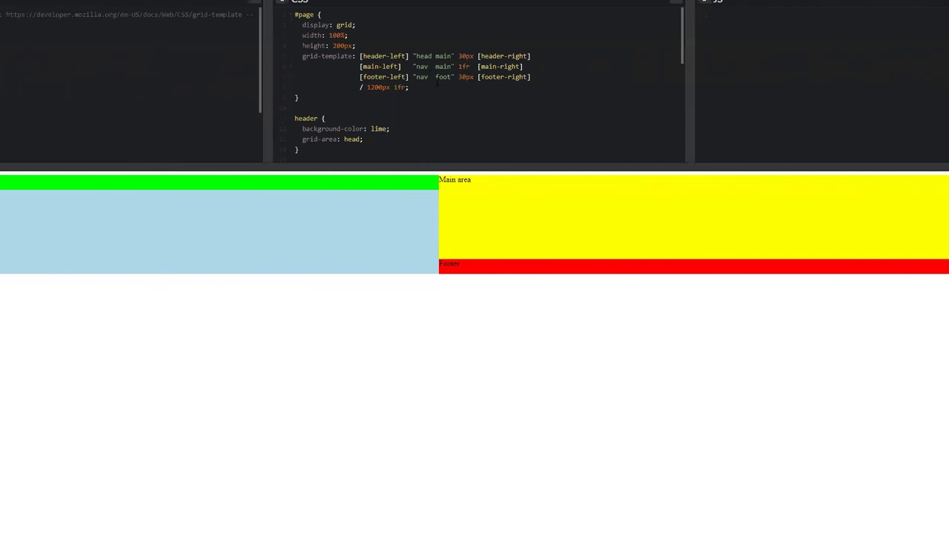
pyautogui.moveTo(429, 66); pyautogui.dragTo(416, 66)
pyautogui.write('head')
pyautogui.moveTo(430, 76); pyautogui.dragTo(416, 77)
pyautogui.write('head')
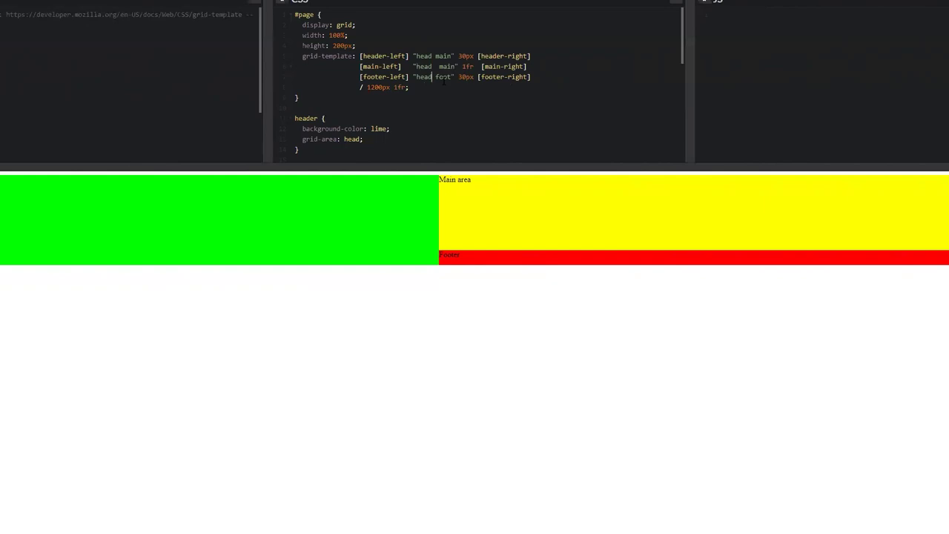
# Change the top row height from 30px to 10px and enlarge the footer row height.
pyautogui.click(459, 56)
pyautogui.press('Delete')
pyautogui.write('5')
pyautogui.press('BackSpace')
pyautogui.write('1')
pyautogui.press('BackSpace')
pyautogui.write('0')
pyautogui.press('Down')
pyautogui.press('Down')
pyautogui.write('2')
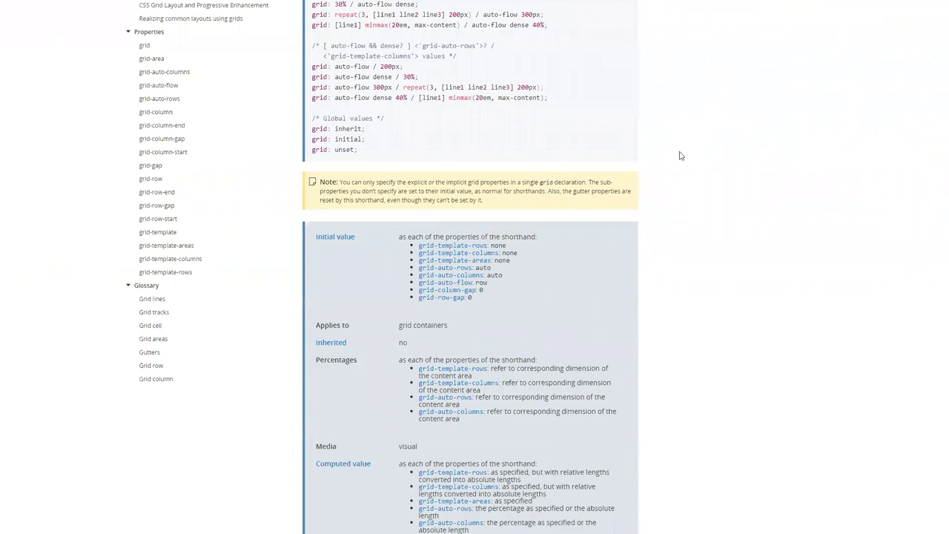
# Scroll the MDN grid page to its syntax examples and initial-value table.
pyautogui.scroll(2, 681, 156)
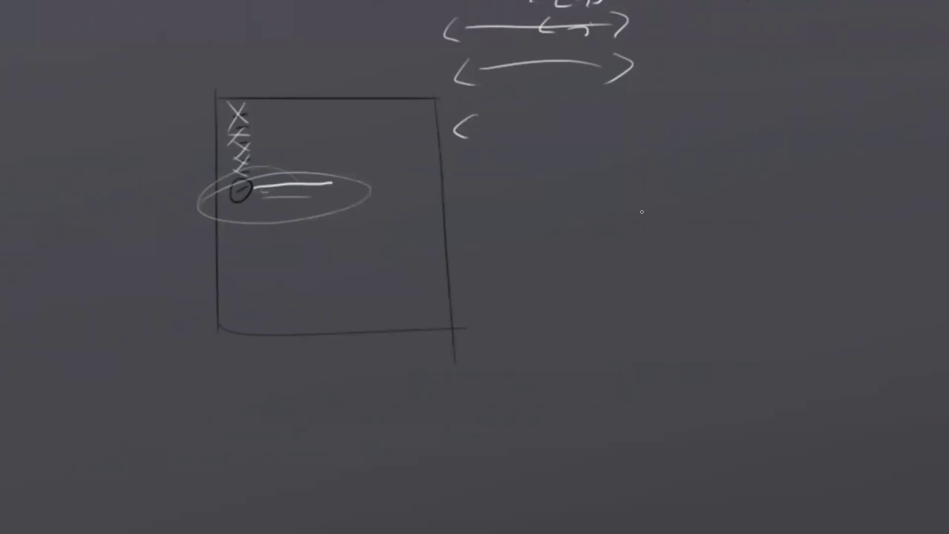
# Paint two white horizontal lines beside the figure, each marked with an X.
pyautogui.moveTo(335, 250)
pyautogui.mouseDown()
pyautogui.moveTo(517, 204)
pyautogui.moveTo(530, 218)
pyautogui.mouseUp()
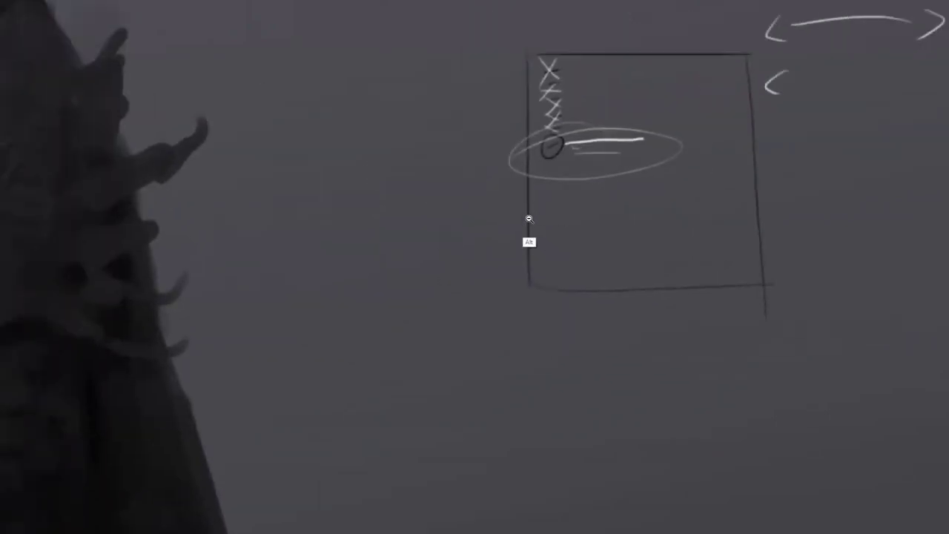
pyautogui.scroll(-3, 541, 193)
pyautogui.moveTo(552, 173); pyautogui.dragTo(534, 286)
pyautogui.press('Tab')
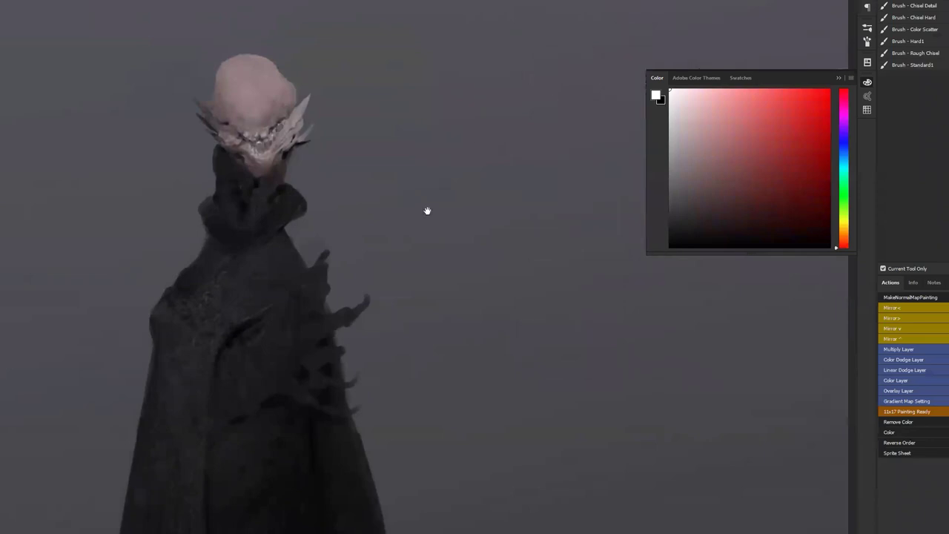
pyautogui.moveTo(427, 211); pyautogui.dragTo(443, 99)
pyautogui.press('Tab')
pyautogui.moveTo(519, 240)
pyautogui.mouseDown()
pyautogui.moveTo(601, 44)
pyautogui.moveTo(643, 43)
pyautogui.mouseUp()
pyautogui.press('Tab')
pyautogui.moveTo(512, 74); pyautogui.dragTo(621, 68)
pyautogui.moveTo(516, 99); pyautogui.dragTo(608, 98)
pyautogui.moveTo(478, 44); pyautogui.dragTo(491, 56)
pyautogui.moveTo(491, 44); pyautogui.dragTo(478, 56)
pyautogui.moveTo(487, 93); pyautogui.dragTo(497, 106)
pyautogui.moveTo(497, 92); pyautogui.dragTo(488, 107)
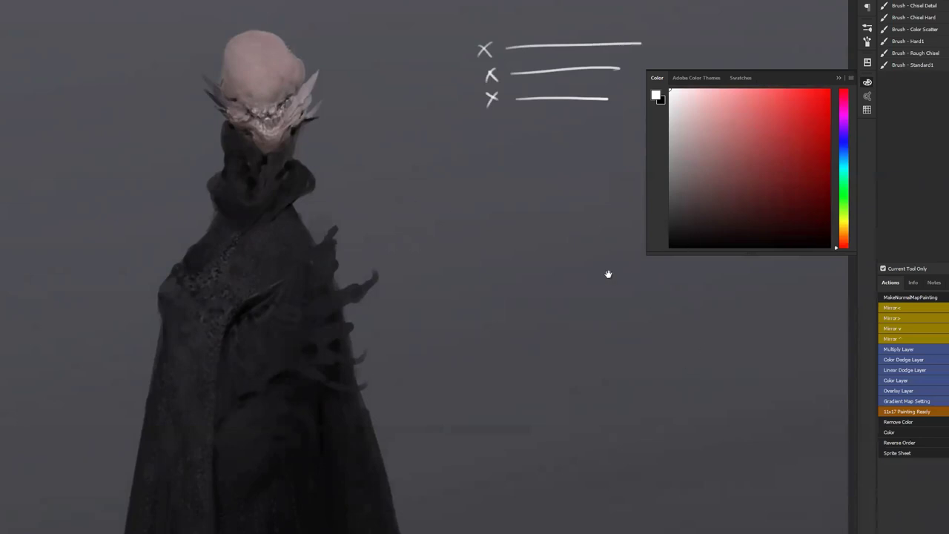
# Sketch a white box with a loop, a handwritten 'solid colour' label, zigzags, an X and a connecting curve.
pyautogui.moveTo(609, 282); pyautogui.dragTo(460, 172)
pyautogui.moveTo(444, 114)
pyautogui.mouseDown()
pyautogui.moveTo(443, 184)
pyautogui.moveTo(446, 118)
pyautogui.moveTo(555, 191)
pyautogui.moveTo(467, 234)
pyautogui.mouseUp()
pyautogui.moveTo(487, 162)
pyautogui.mouseDown()
pyautogui.moveTo(485, 140)
pyautogui.moveTo(499, 161)
pyautogui.mouseUp()
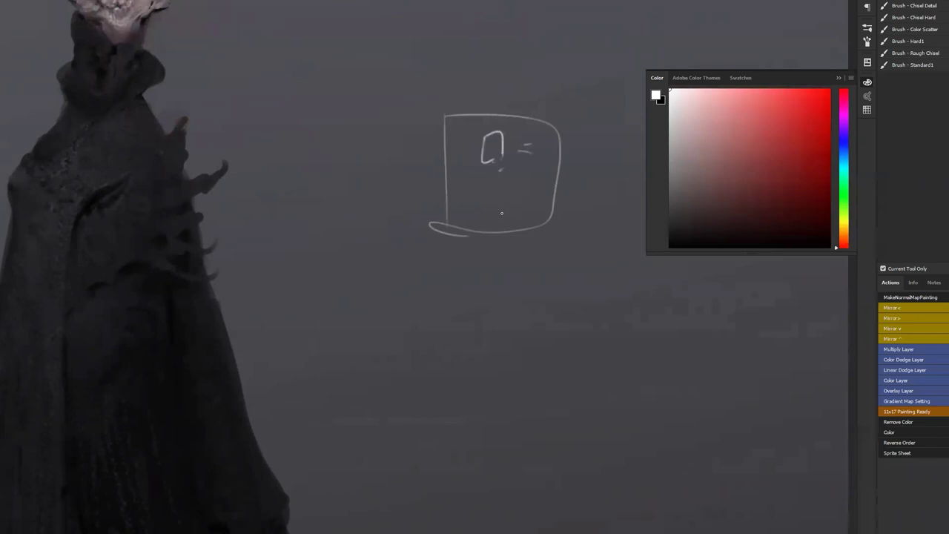
pyautogui.moveTo(351, 123); pyautogui.dragTo(344, 139)
pyautogui.moveTo(356, 127)
pyautogui.mouseDown()
pyautogui.moveTo(365, 134)
pyautogui.moveTo(395, 101)
pyautogui.moveTo(422, 113)
pyautogui.mouseUp()
pyautogui.moveTo(430, 102); pyautogui.dragTo(438, 108)
pyautogui.moveTo(448, 95); pyautogui.dragTo(446, 97)
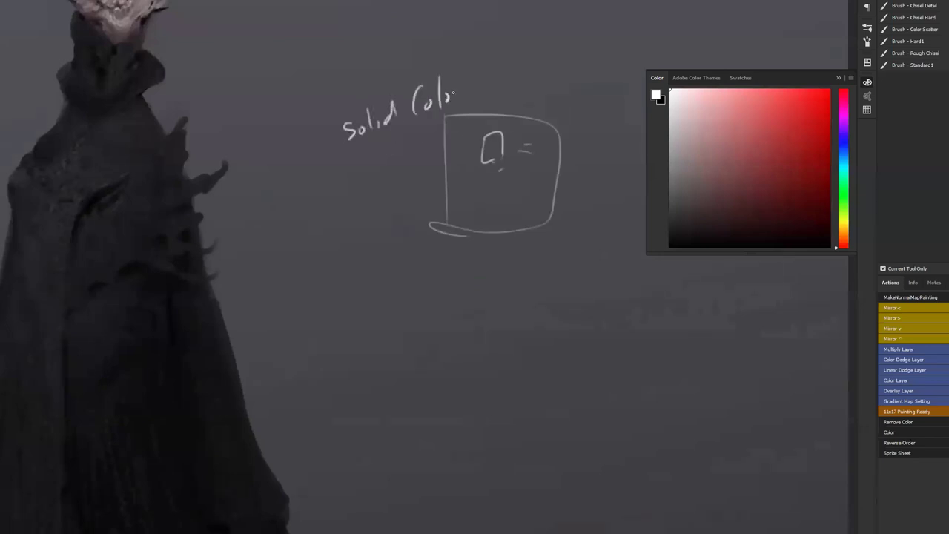
pyautogui.moveTo(381, 154)
pyautogui.mouseDown()
pyautogui.moveTo(442, 124)
pyautogui.moveTo(438, 147)
pyautogui.mouseUp()
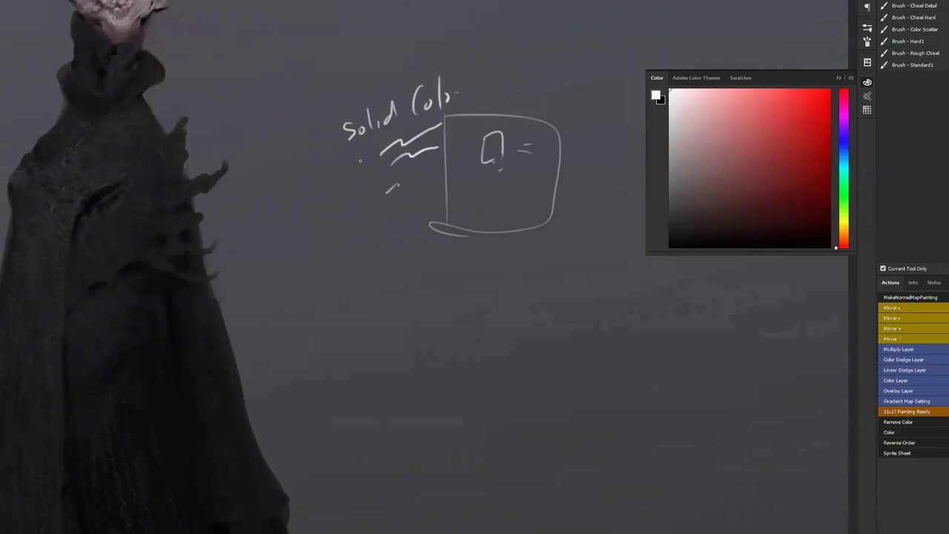
pyautogui.moveTo(354, 226); pyautogui.dragTo(374, 243)
pyautogui.moveTo(372, 225); pyautogui.dragTo(353, 245)
pyautogui.moveTo(437, 259); pyautogui.dragTo(457, 341)
pyautogui.moveTo(399, 306); pyautogui.dragTo(469, 284)
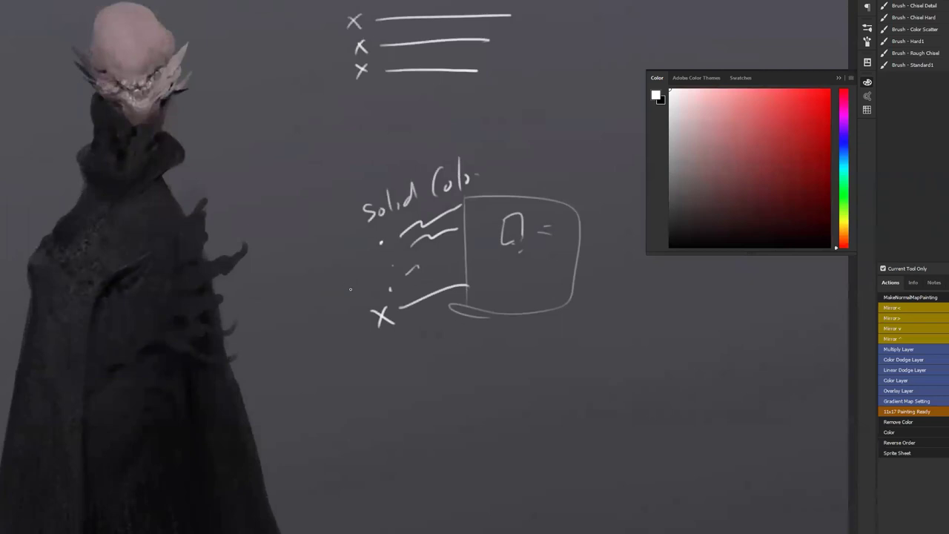
# Draw an arrow from the label, a second box outline and a wavy line beside it.
pyautogui.moveTo(418, 311); pyautogui.dragTo(363, 203)
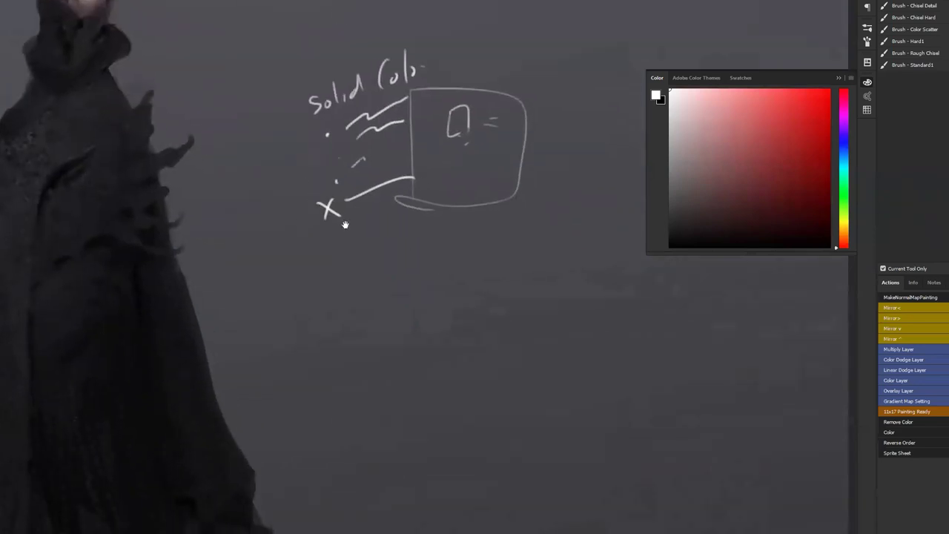
pyautogui.moveTo(345, 225); pyautogui.dragTo(378, 269)
pyautogui.moveTo(419, 199); pyautogui.dragTo(436, 215)
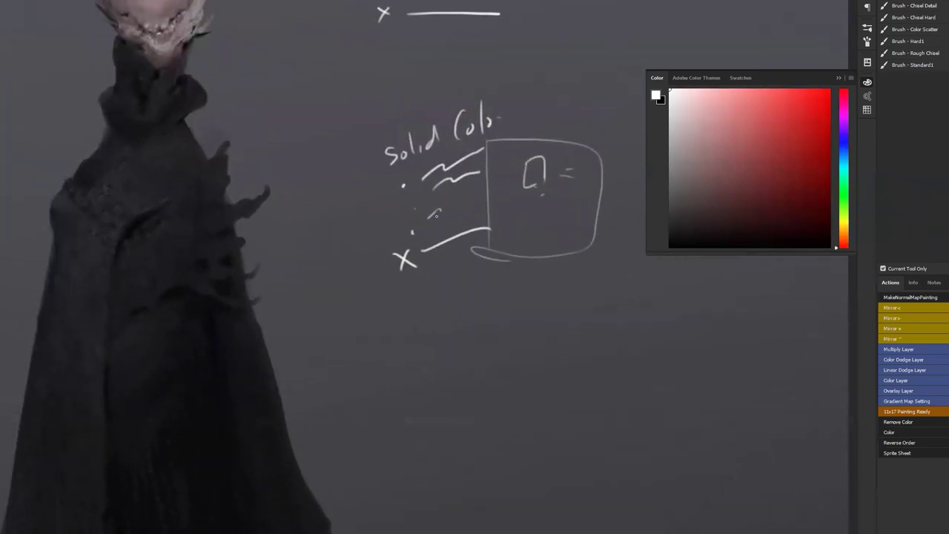
pyautogui.moveTo(516, 175); pyautogui.dragTo(327, 231)
pyautogui.moveTo(339, 159)
pyautogui.mouseDown()
pyautogui.moveTo(485, 149)
pyautogui.moveTo(463, 180)
pyautogui.mouseUp()
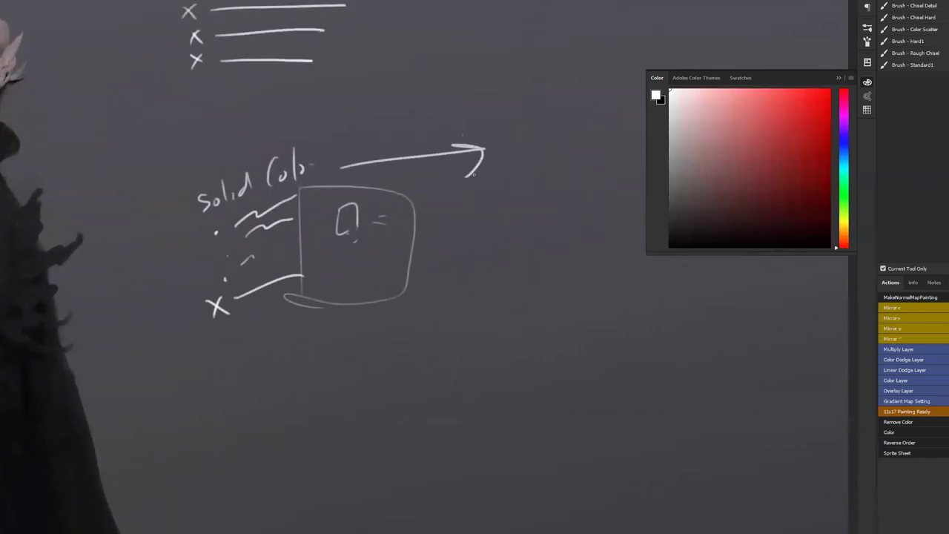
pyautogui.moveTo(460, 136); pyautogui.dragTo(461, 170)
pyautogui.moveTo(613, 155); pyautogui.dragTo(453, 163)
pyautogui.moveTo(412, 122)
pyautogui.mouseDown()
pyautogui.moveTo(411, 230)
pyautogui.moveTo(467, 200)
pyautogui.moveTo(412, 213)
pyautogui.mouseUp()
pyautogui.moveTo(486, 147); pyautogui.dragTo(576, 137)
# Draw five parallel white diagonal strokes across the background.
pyautogui.scroll(-2, 519, 198)
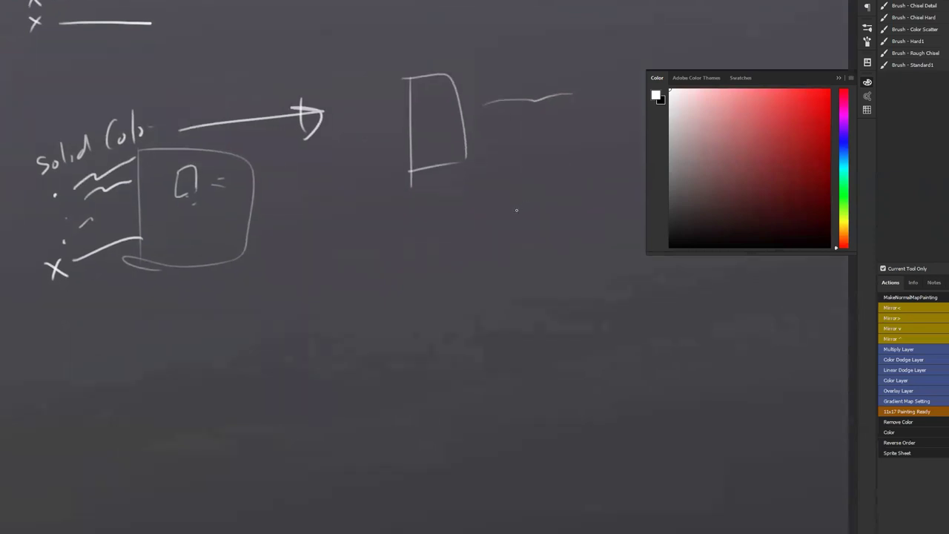
pyautogui.moveTo(516, 210); pyautogui.dragTo(487, 32)
pyautogui.moveTo(367, 135); pyautogui.dragTo(524, 105)
pyautogui.moveTo(357, 200); pyautogui.dragTo(608, 131)
pyautogui.moveTo(361, 254); pyautogui.dragTo(586, 185)
pyautogui.moveTo(357, 303); pyautogui.dragTo(616, 225)
pyautogui.moveTo(427, 341); pyautogui.dragTo(592, 289)
pyautogui.moveTo(489, 142); pyautogui.dragTo(525, 210)
# Undo the diagonal strokes and erase the second box sketch and wavy line with an enlarged eraser.
pyautogui.hotkey('ctrl', 'alt', 'z')
pyautogui.hotkey('ctrl', 'alt', 'z')
pyautogui.hotkey('ctrl', 'alt', 'z')
pyautogui.hotkey('ctrl', 'alt', 'z')
pyautogui.hotkey('ctrl', 'alt', 'z')
pyautogui.press('z')
pyautogui.keyDown('alt'); pyautogui.click(437, 224); pyautogui.keyUp('alt')
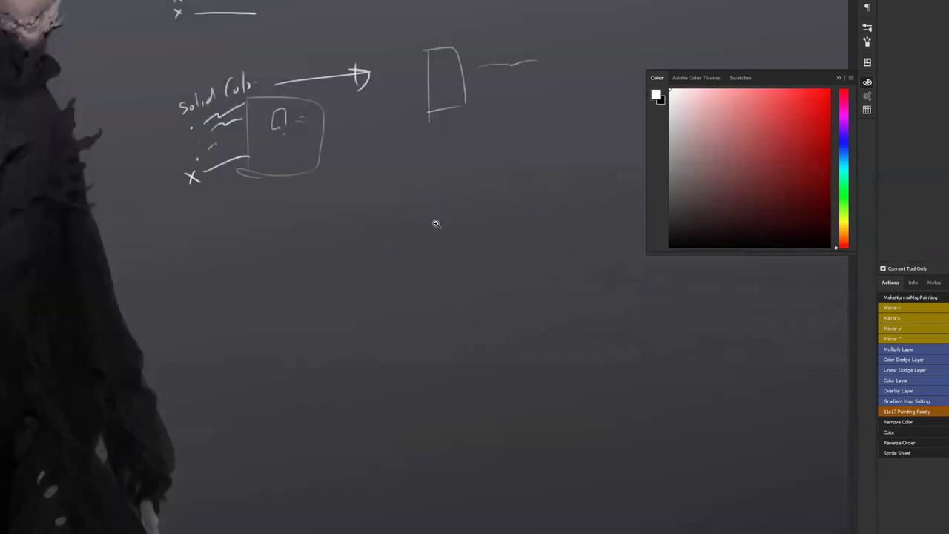
pyautogui.scroll(3, 436, 224)
pyautogui.hscroll(-3, 436, 224)
pyautogui.press('e')
pyautogui.press(']')
pyautogui.press(']')
pyautogui.press(']')
pyautogui.moveTo(541, 170)
pyautogui.mouseDown()
pyautogui.moveTo(555, 196)
pyautogui.moveTo(594, 165)
pyautogui.mouseUp()
pyautogui.moveTo(484, 246)
pyautogui.mouseDown()
pyautogui.moveTo(292, 203)
pyautogui.moveTo(111, 74)
pyautogui.moveTo(172, 84)
pyautogui.mouseUp()
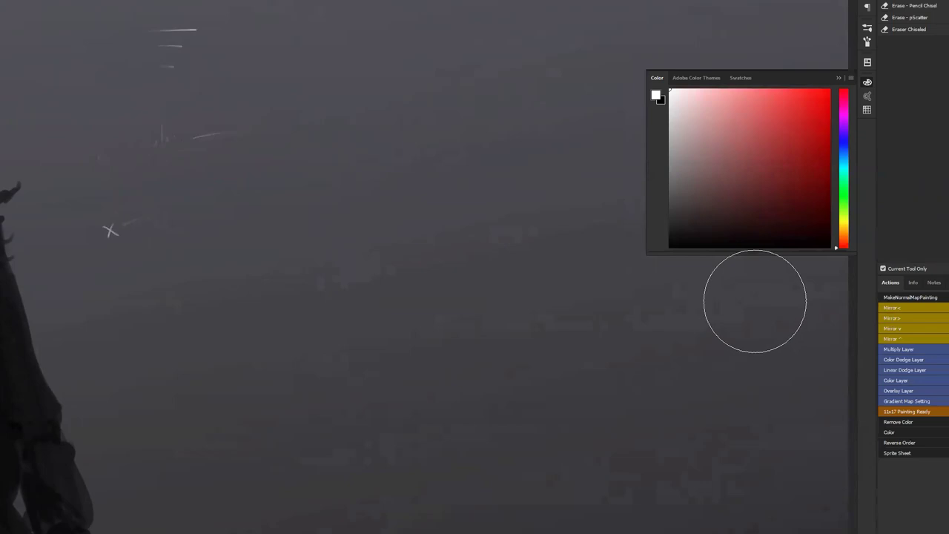
# Lasso and delete the leftover white strokes, deselect, then check the figure down to its legs.
pyautogui.hscroll(-5, 519, 233)
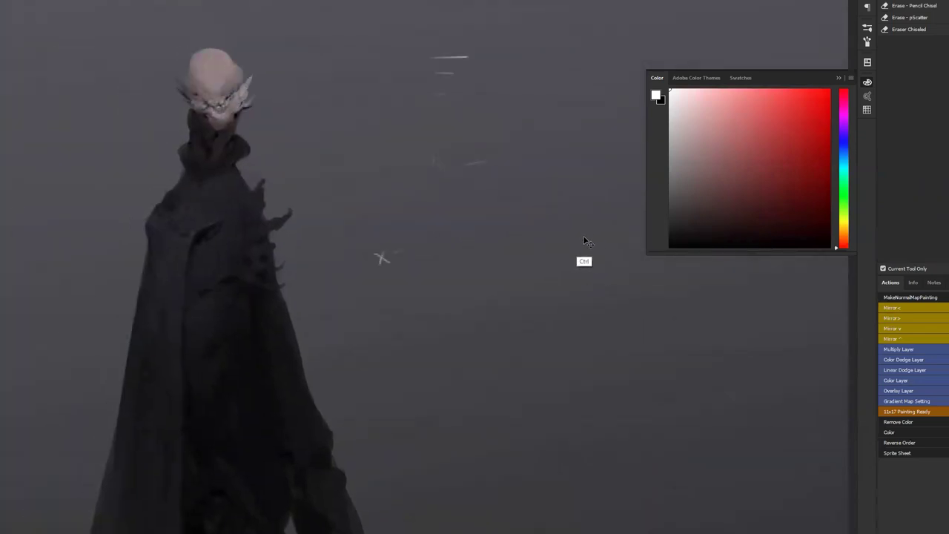
pyautogui.scroll(-3, 517, 277)
pyautogui.hscroll(2, 517, 278)
pyautogui.moveTo(538, 2)
pyautogui.mouseDown()
pyautogui.moveTo(307, 138)
pyautogui.moveTo(345, 259)
pyautogui.moveTo(590, 111)
pyautogui.mouseUp()
pyautogui.press('Delete')
pyautogui.hotkey('ctrl', 'd')
pyautogui.scroll(-1, 441, 191)
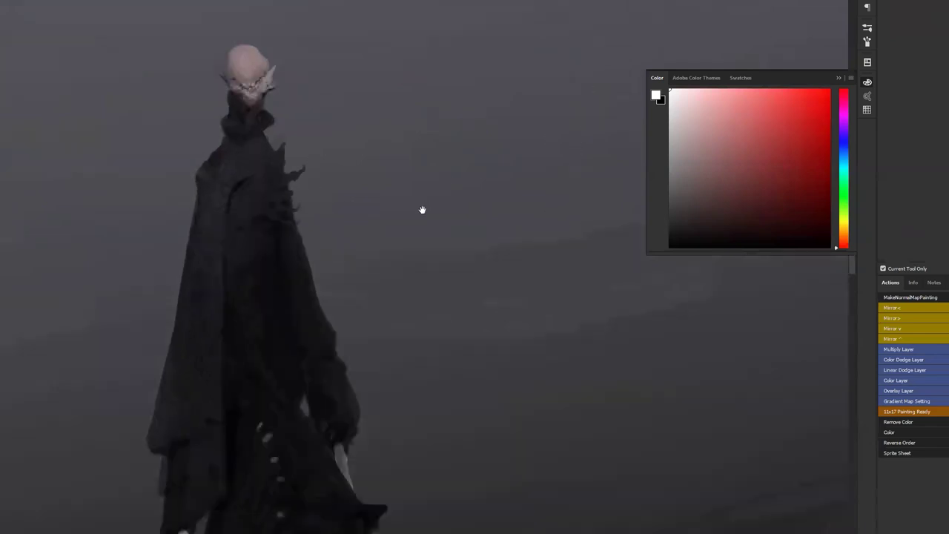
pyautogui.scroll(-1, 421, 220)
pyautogui.scroll(1, 413, 248)
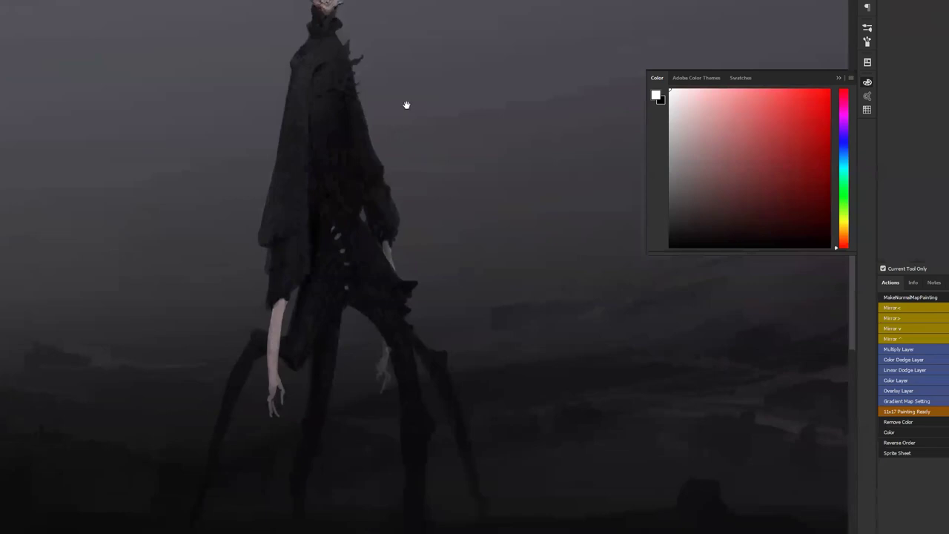
pyautogui.moveTo(406, 104); pyautogui.dragTo(411, 195)
pyautogui.scroll(2, 407, 201)
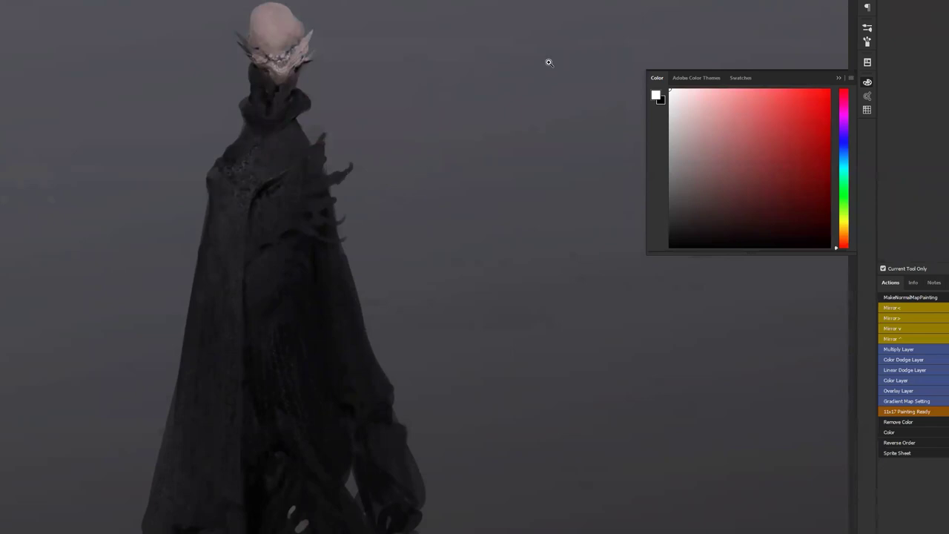
pyautogui.scroll(2, 413, 200)
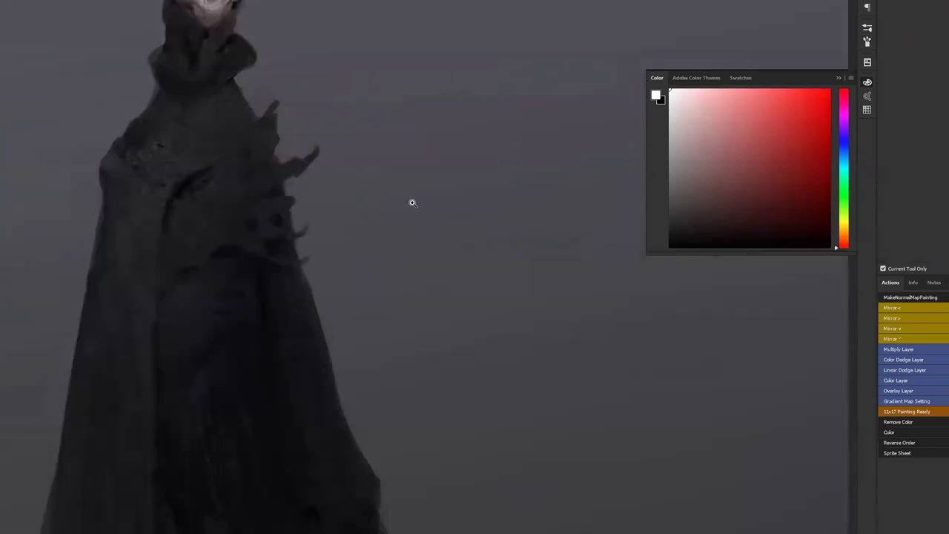
# Sample dark greys from the cloak and neck, then reset the colours to black and white.
pyautogui.moveTo(400, 208); pyautogui.dragTo(642, 183)
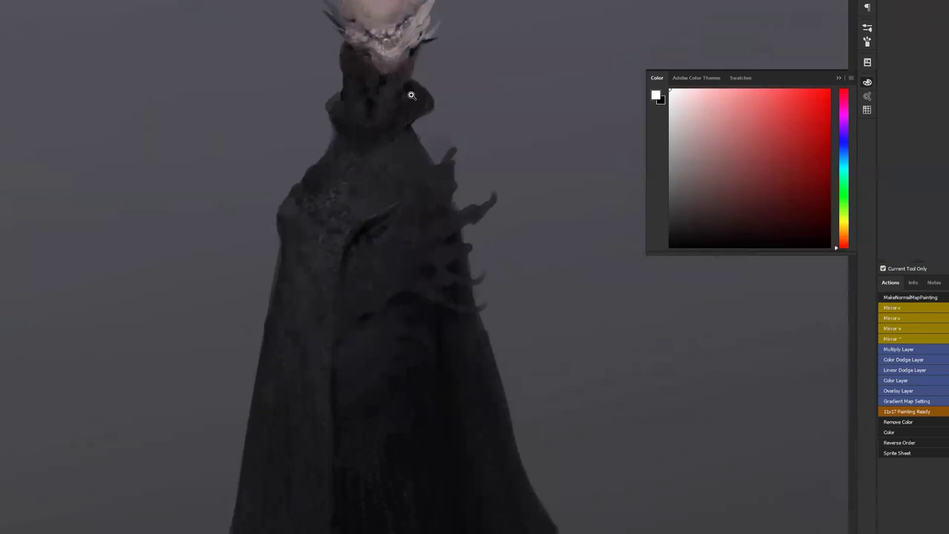
pyautogui.scroll(3, 403, 93)
pyautogui.keyDown('alt'); pyautogui.click(322, 82); pyautogui.keyUp('alt')
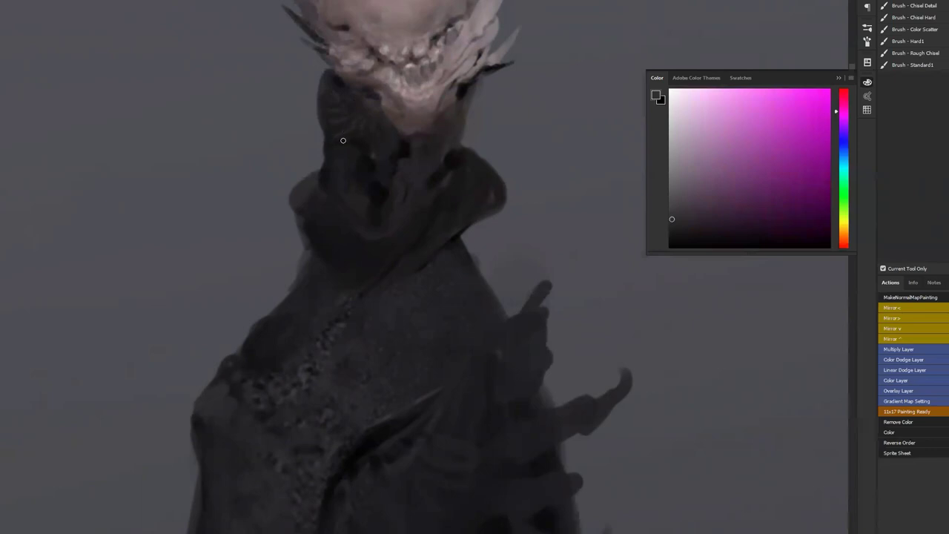
pyautogui.press('d')
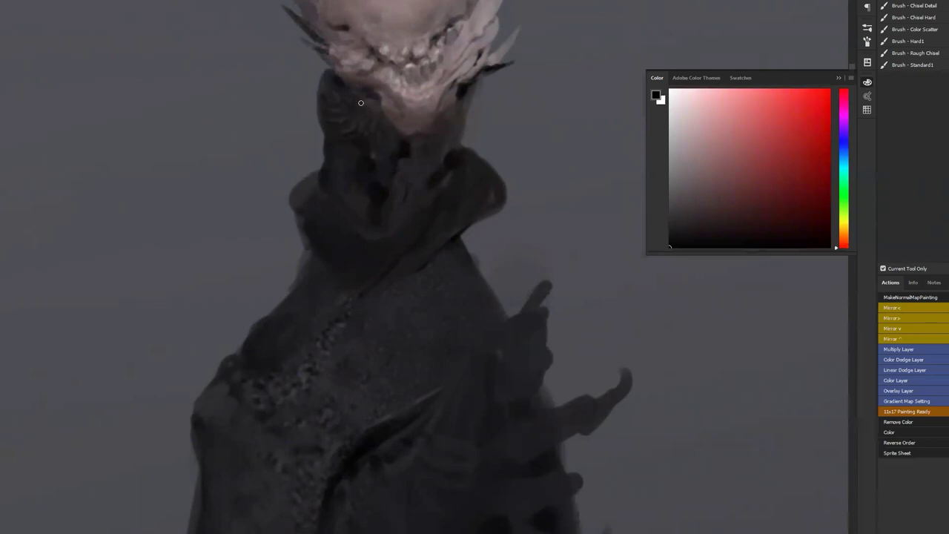
pyautogui.keyDown('alt'); pyautogui.click(409, 144); pyautogui.keyUp('alt')
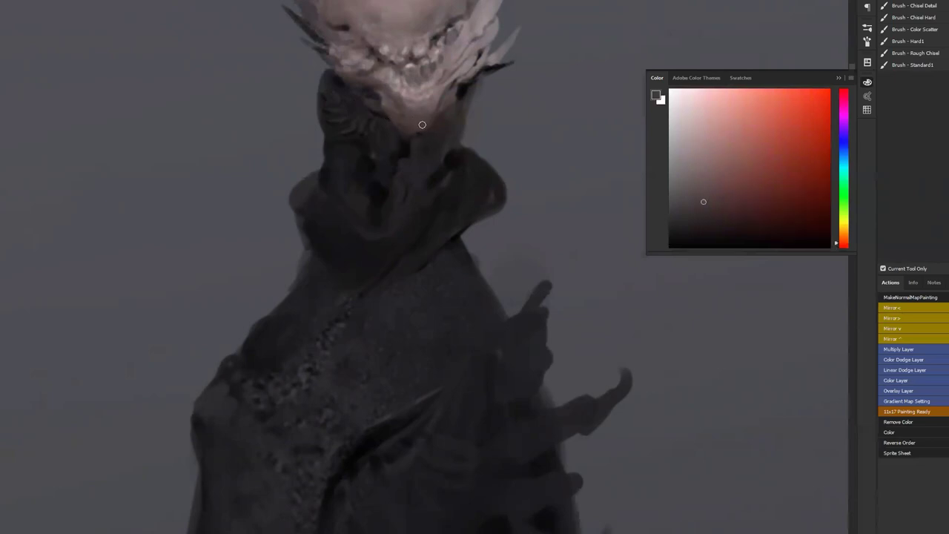
pyautogui.press('d')
# Zoom out to the full figure with panels hidden, then zoom toward the neck and cloak.
pyautogui.press('z')
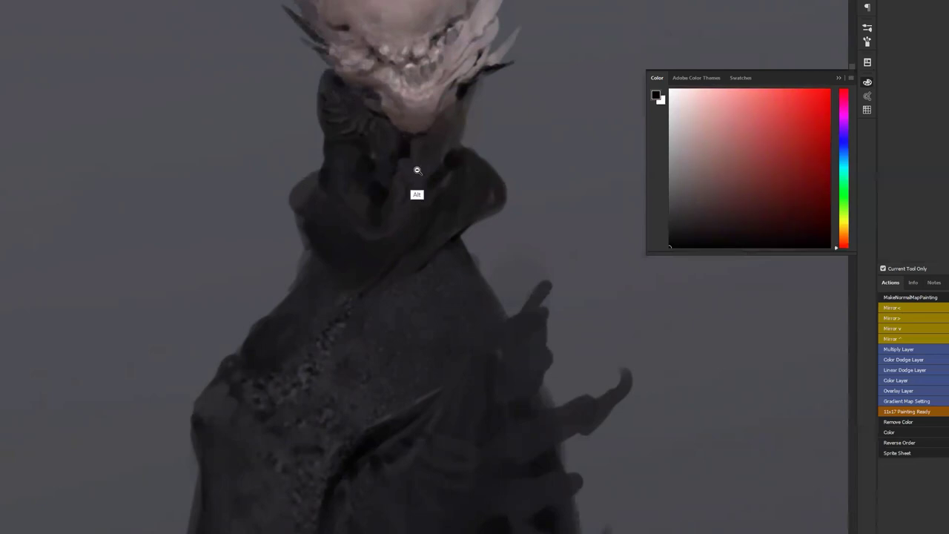
pyautogui.keyDown('alt'); pyautogui.click(427, 199); pyautogui.keyUp('alt')
pyautogui.press('Tab')
pyautogui.click(402, 189)
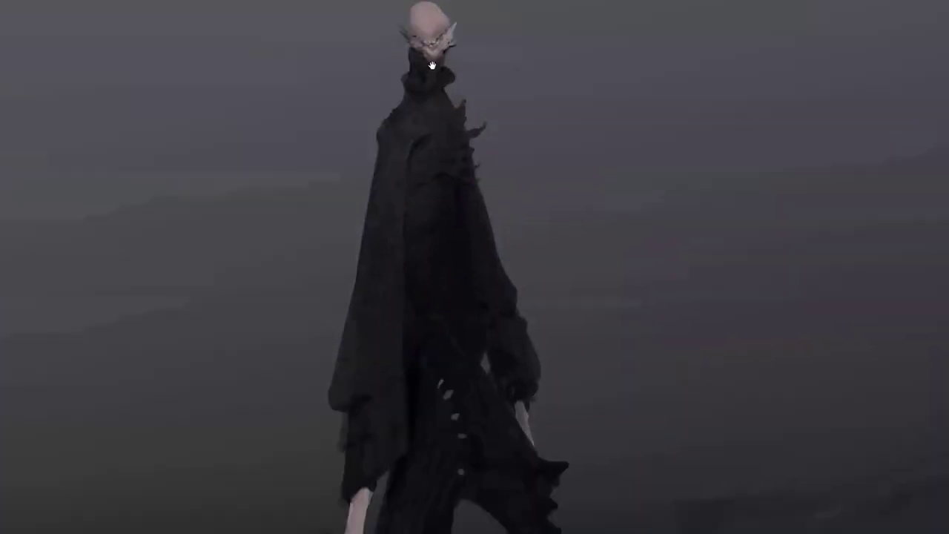
# Zoom in on the cloak, adjust the brush size, and pan up to the creature's pale head.
pyautogui.click(419, 119)
pyautogui.click(419, 119)
pyautogui.click(432, 187)
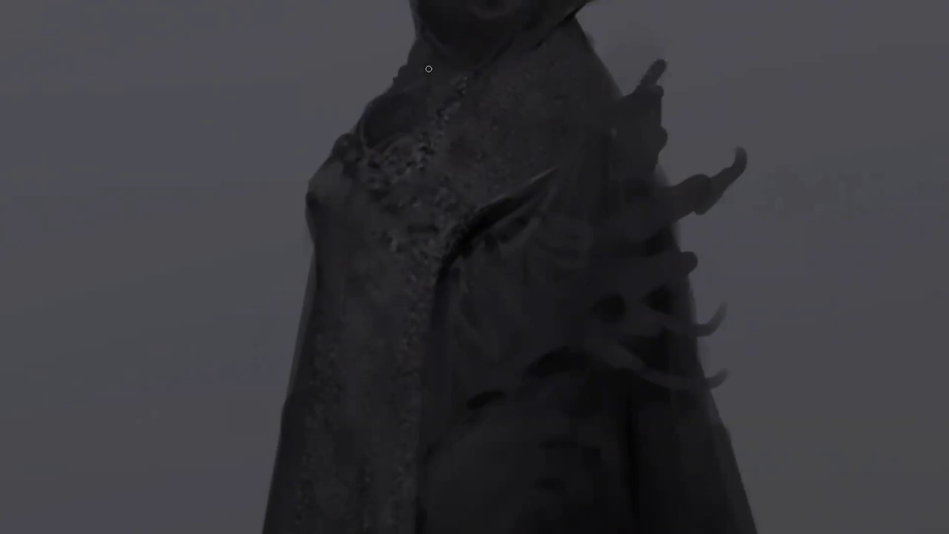
pyautogui.press(']')
pyautogui.press(']')
pyautogui.press(']')
pyautogui.press(']')
pyautogui.press(']')
pyautogui.press('[')
pyautogui.press('[')
pyautogui.press('[')
pyautogui.press('[')
pyautogui.press('[')
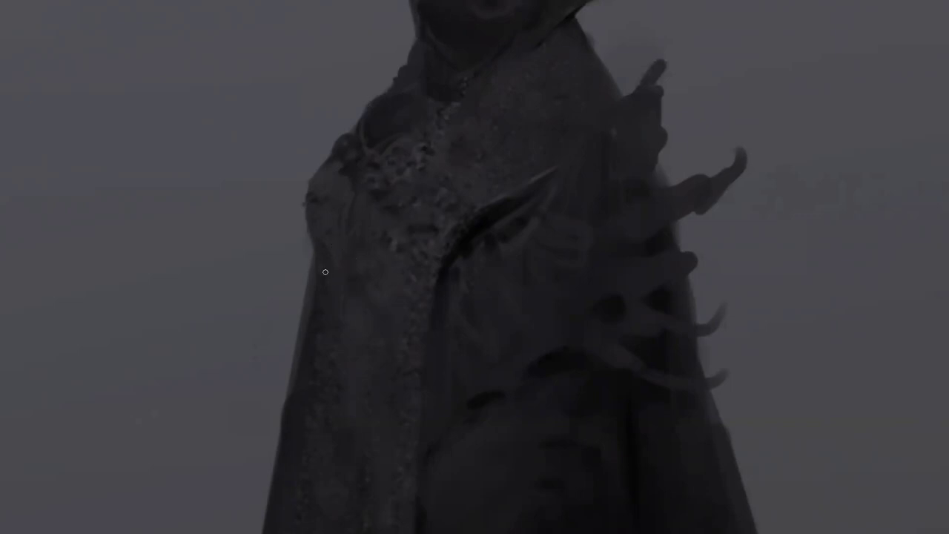
pyautogui.moveTo(297, 318); pyautogui.dragTo(309, 174)
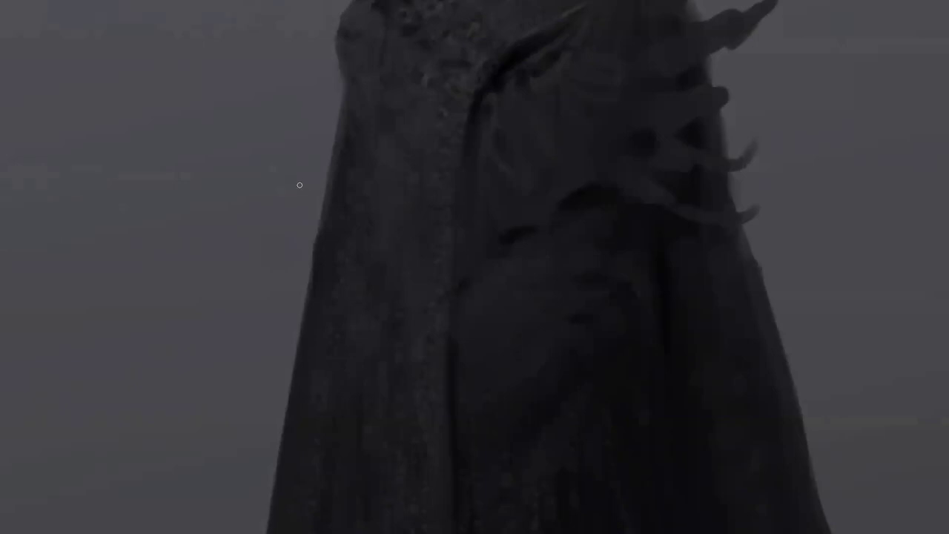
pyautogui.press(']')
pyautogui.press(']')
pyautogui.press(']')
pyautogui.press(']')
pyautogui.press(']')
pyautogui.press(']')
pyautogui.press(']')
pyautogui.press(']')
pyautogui.press(']')
pyautogui.press('Tab')
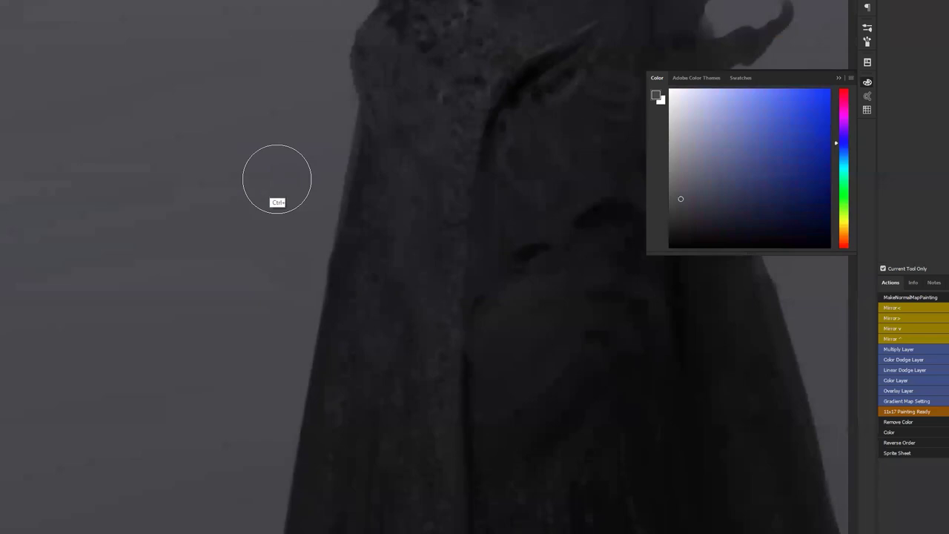
pyautogui.press('Tab')
pyautogui.moveTo(416, 334); pyautogui.dragTo(345, 117)
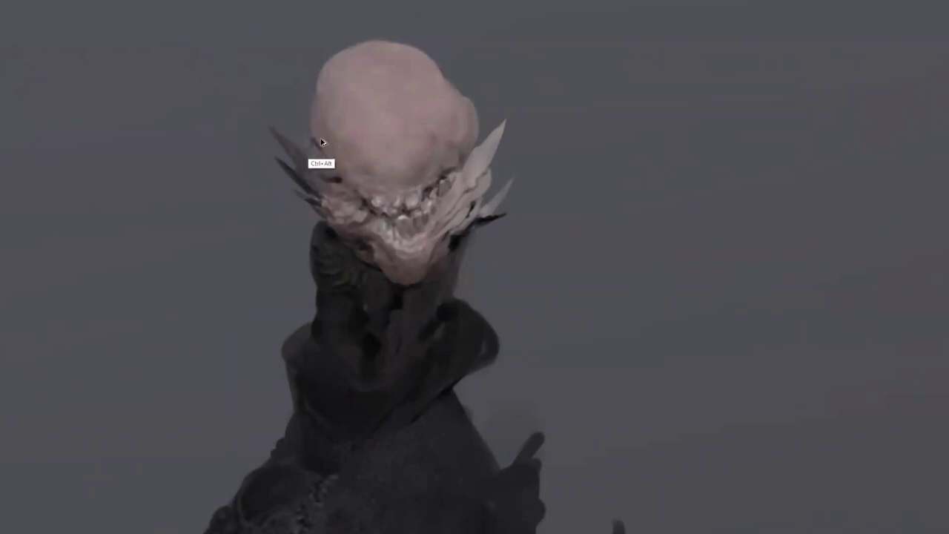
# With a smaller brush, paint darker strokes over the head's brow and eye sockets.
pyautogui.press(']')
pyautogui.press('[')
pyautogui.moveTo(330, 154)
pyautogui.mouseDown()
pyautogui.moveTo(362, 192)
pyautogui.moveTo(359, 205)
pyautogui.mouseUp()
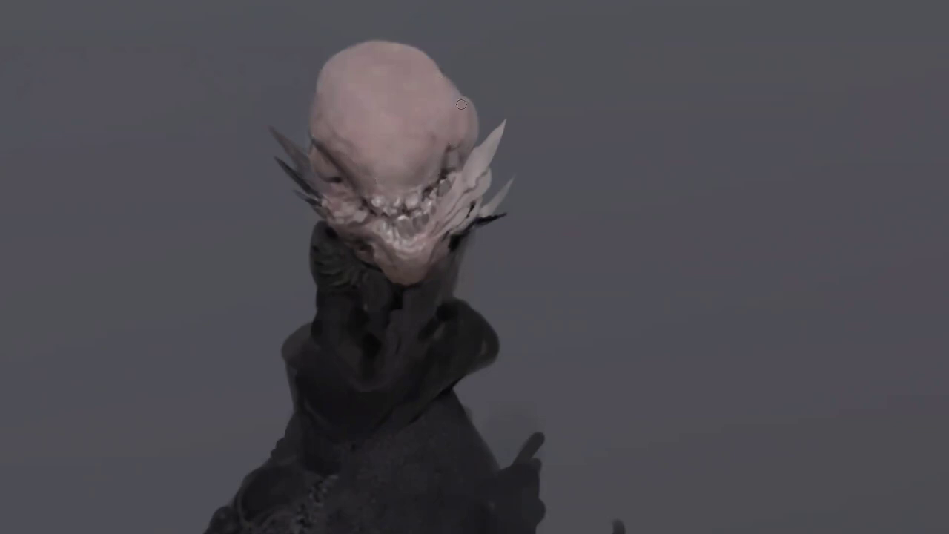
pyautogui.press('ctrl')
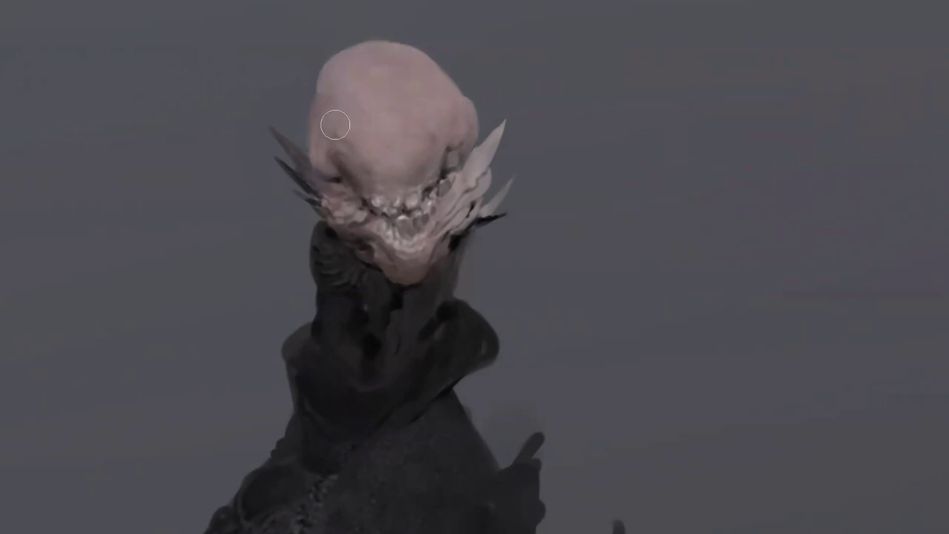
pyautogui.press('[')
pyautogui.press('[')
pyautogui.press('[')
pyautogui.press('[')
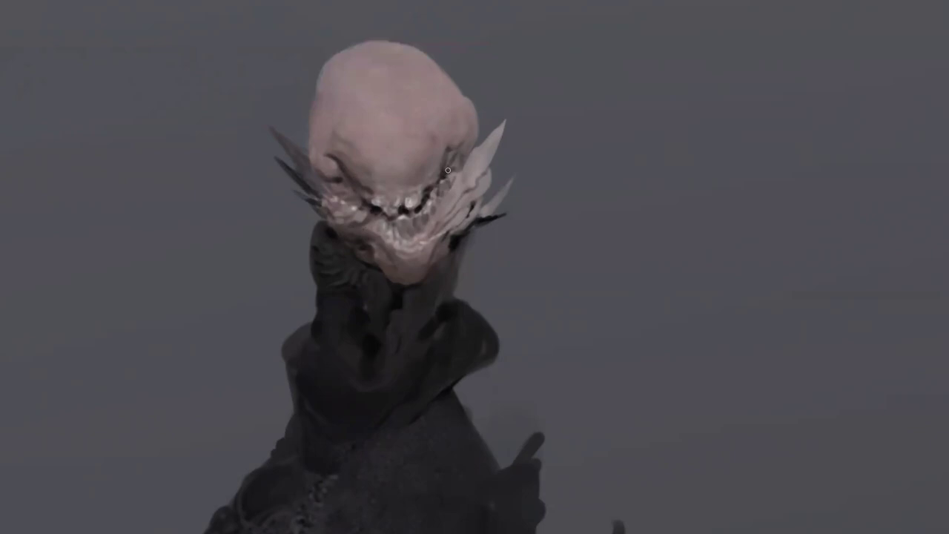
pyautogui.scroll(-5, 433, 239)
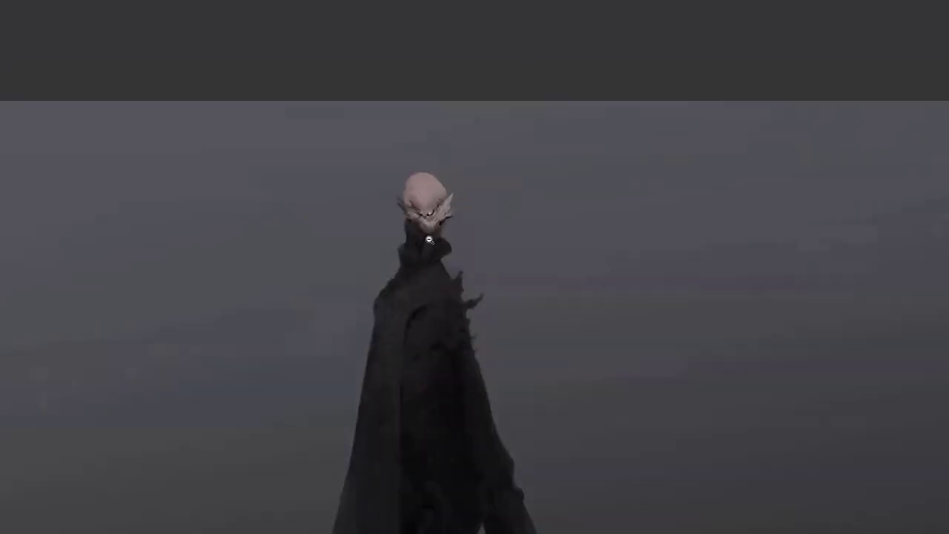
# Paint a rounded bulge into the chin just below the creature's teeth, then zoom back out.
pyautogui.scroll(6, 438, 233)
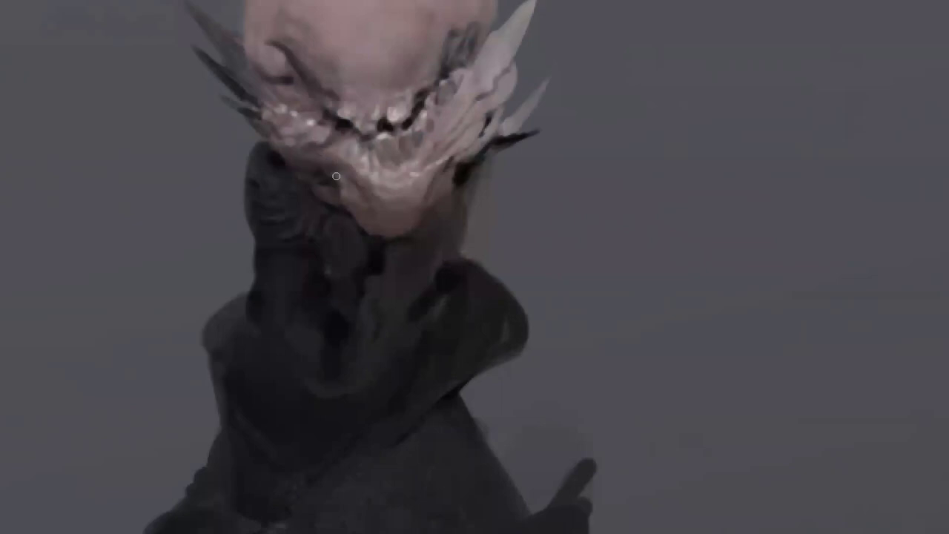
pyautogui.moveTo(332, 163)
pyautogui.mouseDown()
pyautogui.moveTo(335, 173)
pyautogui.moveTo(324, 178)
pyautogui.moveTo(333, 192)
pyautogui.mouseUp()
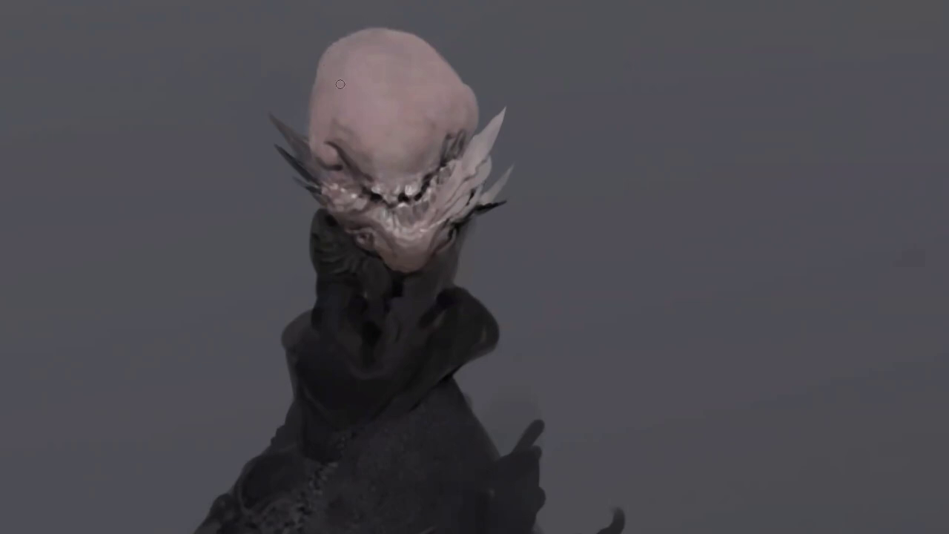
pyautogui.moveTo(433, 120); pyautogui.dragTo(436, 122)
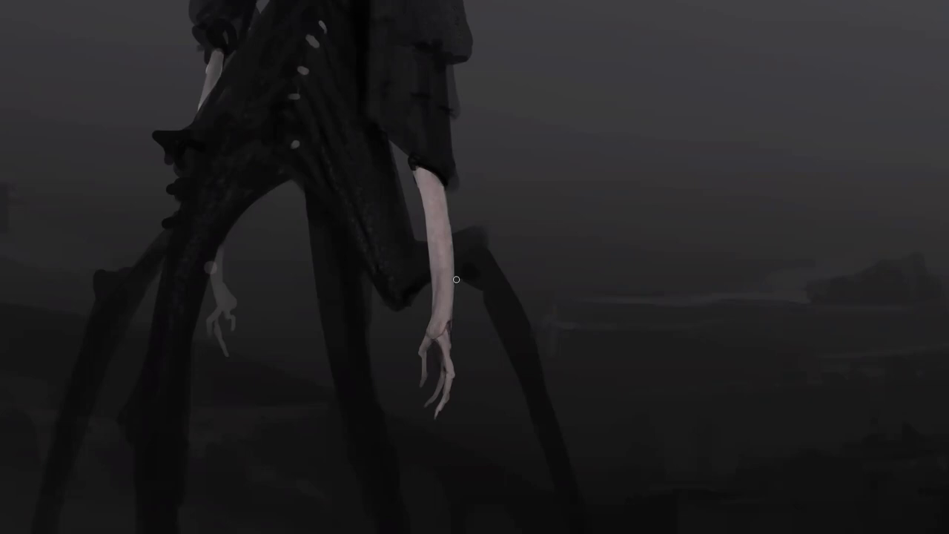
# Zoom in on the legs and arms and lightly brighten the pale forearm.
pyautogui.scroll(-2, 462, 333)
pyautogui.moveTo(584, 344)
pyautogui.mouseDown()
pyautogui.moveTo(429, 329)
pyautogui.moveTo(465, 318)
pyautogui.moveTo(498, 333)
pyautogui.moveTo(581, 315)
pyautogui.moveTo(597, 282)
pyautogui.mouseUp()
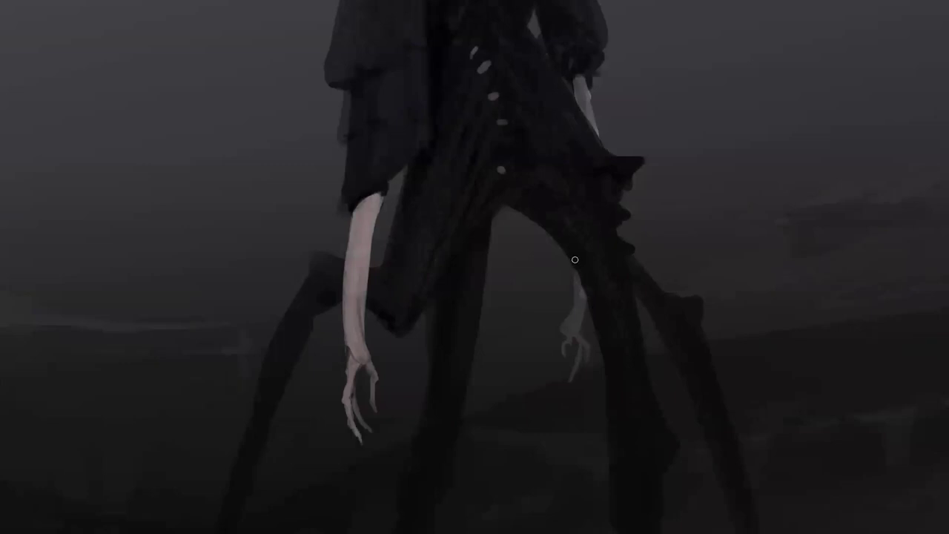
pyautogui.moveTo(581, 286)
pyautogui.mouseDown()
pyautogui.moveTo(571, 330)
pyautogui.moveTo(580, 298)
pyautogui.mouseUp()
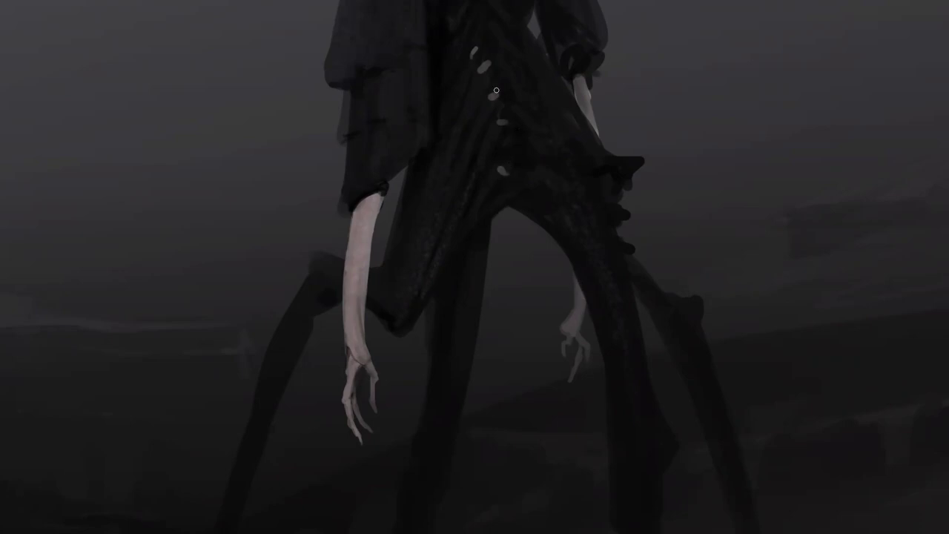
# Add small pale marks beside and below the buttons on the body.
pyautogui.moveTo(475, 48); pyautogui.dragTo(472, 57)
pyautogui.moveTo(493, 94); pyautogui.dragTo(484, 120)
pyautogui.scroll(-5, 454, 189)
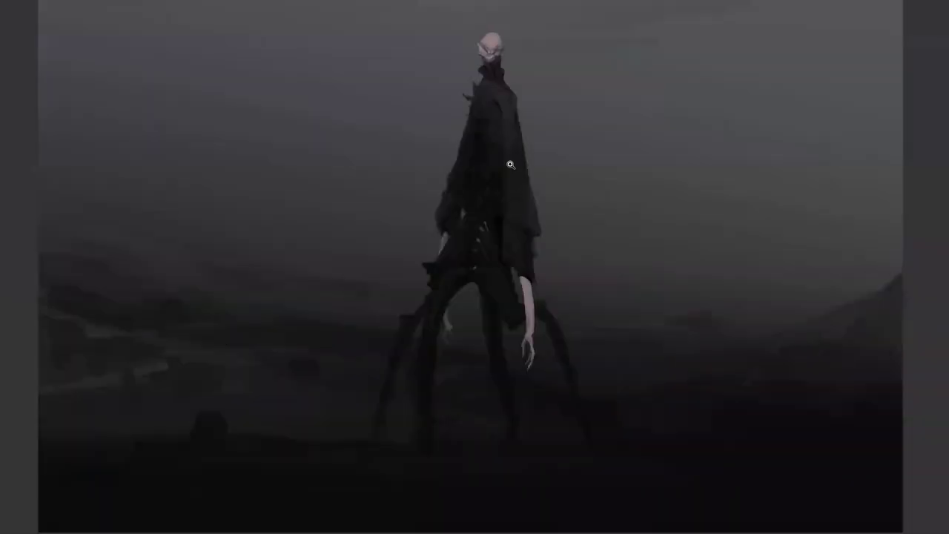
pyautogui.scroll(4, 495, 166)
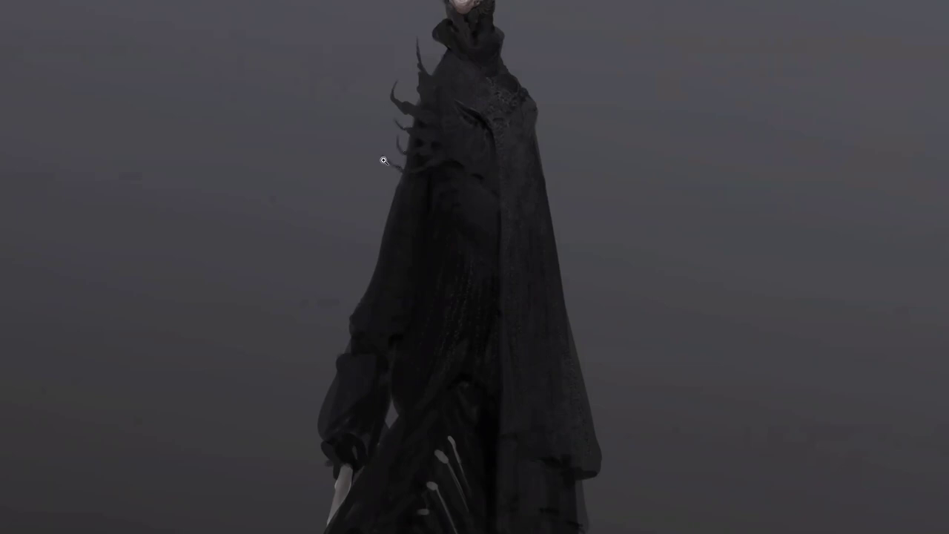
# Mirror the canvas, zoom into the upper body and sample a cloak colour.
pyautogui.scroll(-4, 377, 143)
pyautogui.press('m')
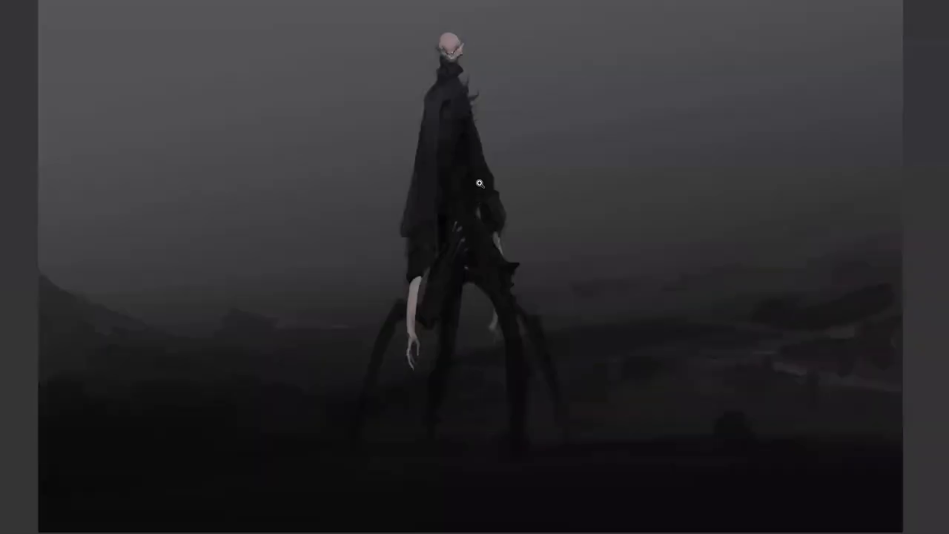
pyautogui.click(462, 127)
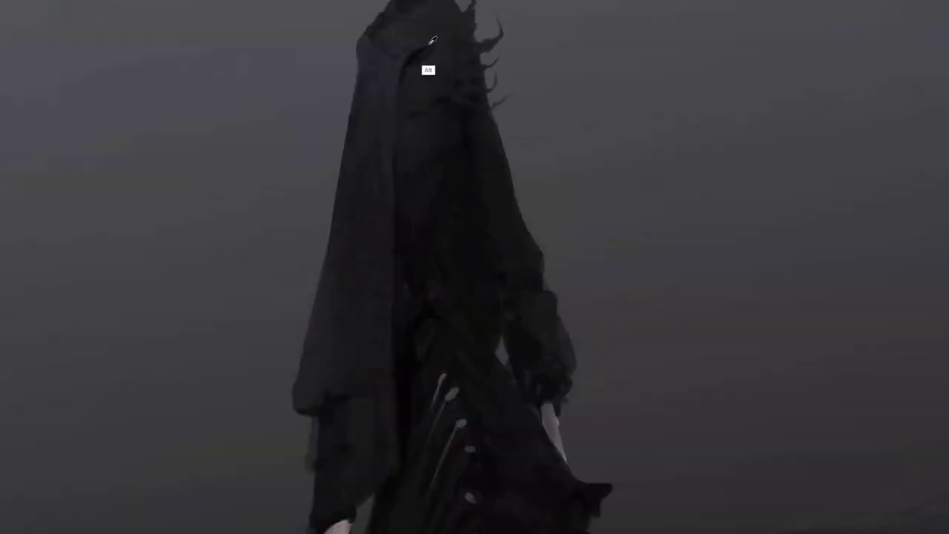
pyautogui.press('alt')
# Reframe the upper cloak, resample its colour and repaint the cloak shading, then zoom out.
pyautogui.press('z')
pyautogui.moveTo(382, 196); pyautogui.dragTo(377, 123)
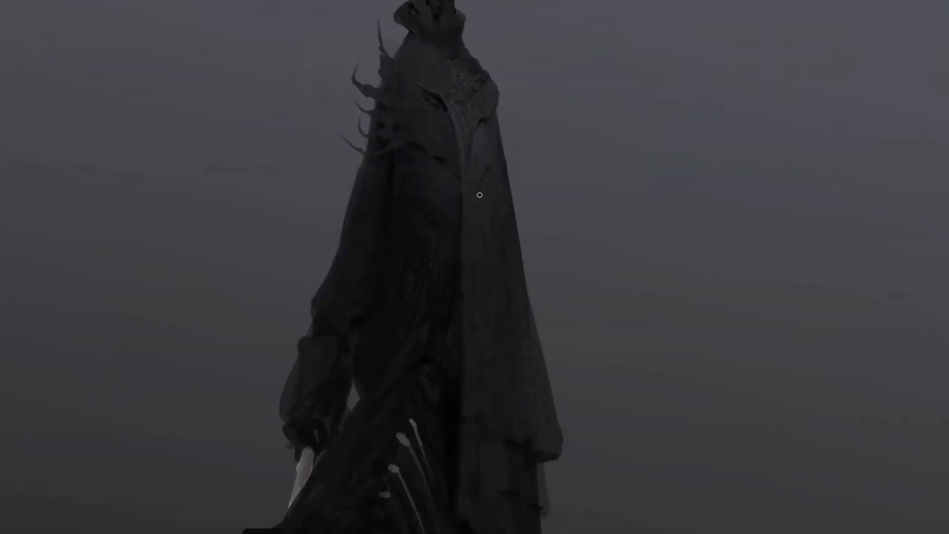
pyautogui.press('alt')
pyautogui.keyDown('alt'); pyautogui.click(487, 172); pyautogui.keyUp('alt')
pyautogui.keyDown('ctrl'); pyautogui.keyDown('alt'); pyautogui.click(477, 253); pyautogui.keyUp('alt'); pyautogui.keyUp('ctrl')
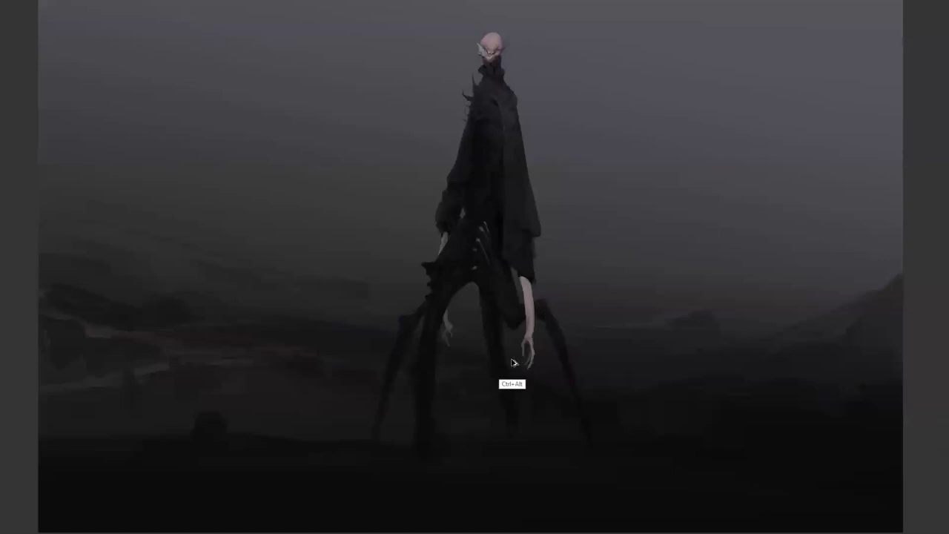
# Flip the canvas horizontally, zoom in on the hips to sample a body colour.
pyautogui.press('m')
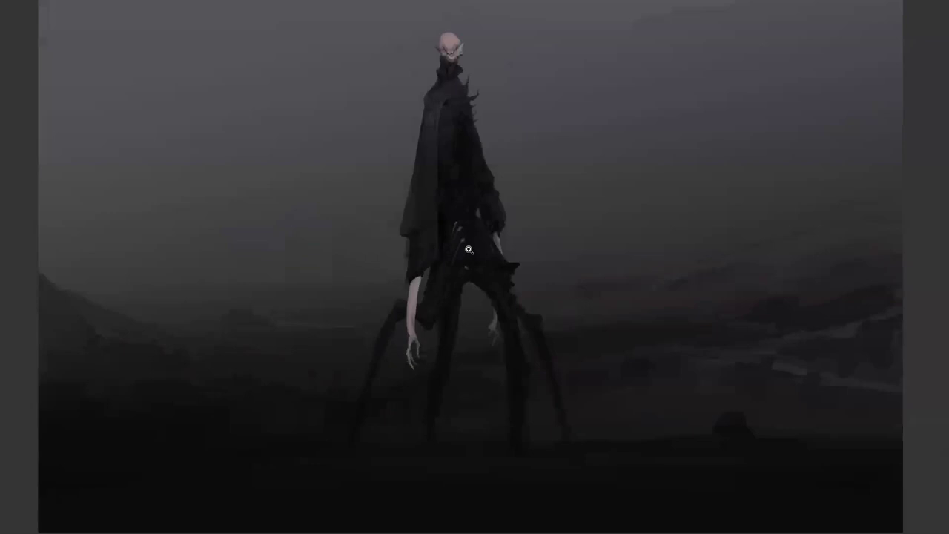
pyautogui.click(475, 244)
pyautogui.click(473, 222)
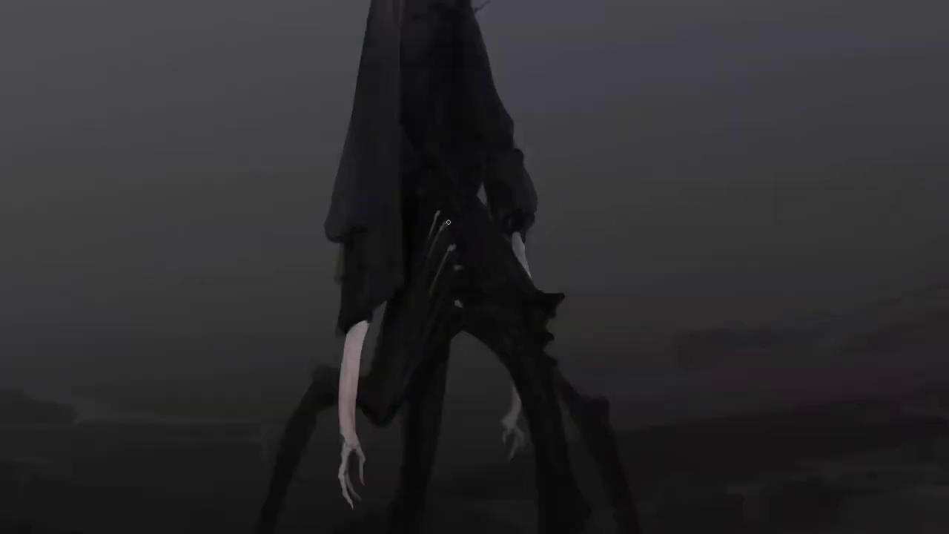
pyautogui.press('alt')
pyautogui.keyDown('alt'); pyautogui.click(470, 311); pyautogui.keyUp('alt')
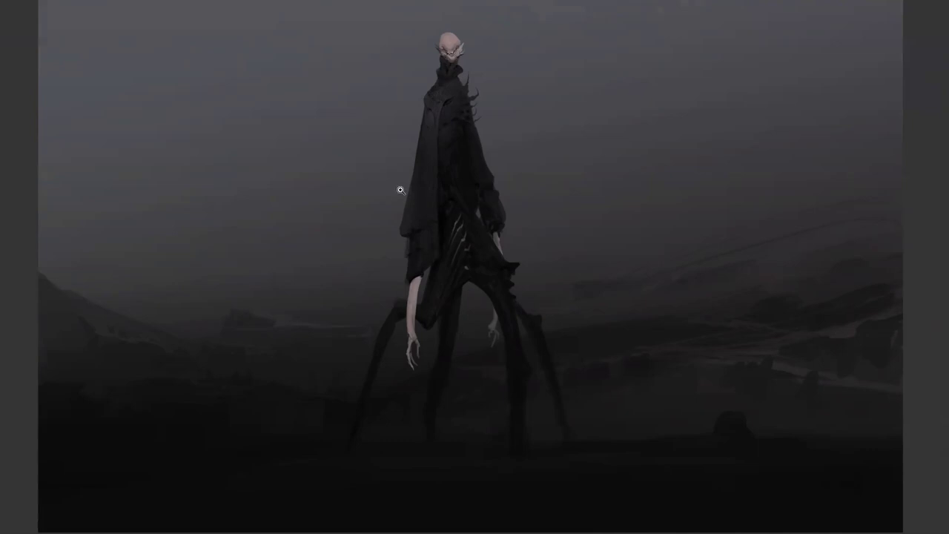
# Paint lighter, smoother skin over the forehead with a larger brush, then switch to the armoured-character reference.
pyautogui.click(460, 127)
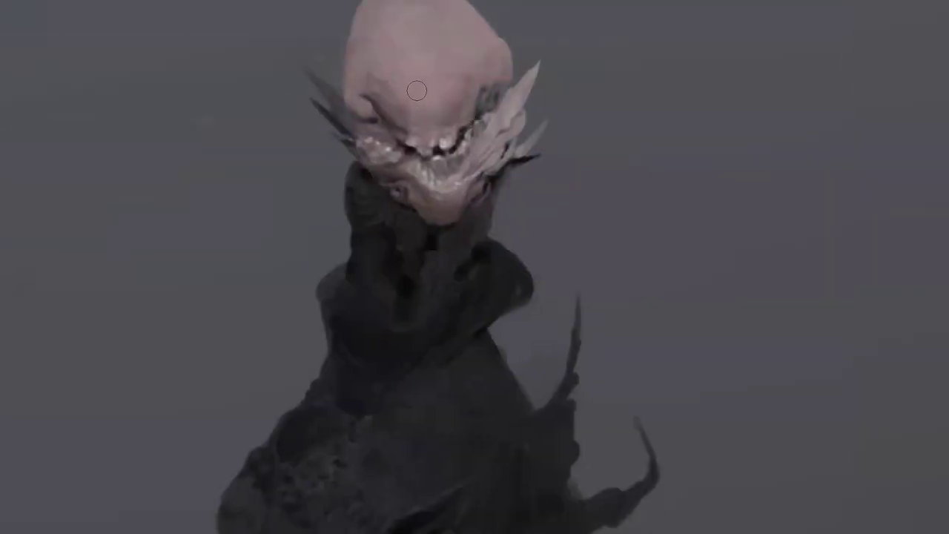
pyautogui.press(']')
pyautogui.press(']')
pyautogui.press(']')
pyautogui.press(']')
pyautogui.press(']')
pyautogui.moveTo(413, 65)
pyautogui.mouseDown()
pyautogui.moveTo(445, 80)
pyautogui.moveTo(406, 94)
pyautogui.moveTo(403, 26)
pyautogui.moveTo(453, 54)
pyautogui.moveTo(425, 27)
pyautogui.moveTo(477, 76)
pyautogui.moveTo(430, 17)
pyautogui.moveTo(407, 28)
pyautogui.moveTo(398, 16)
pyautogui.moveTo(386, 29)
pyautogui.moveTo(423, 96)
pyautogui.mouseUp()
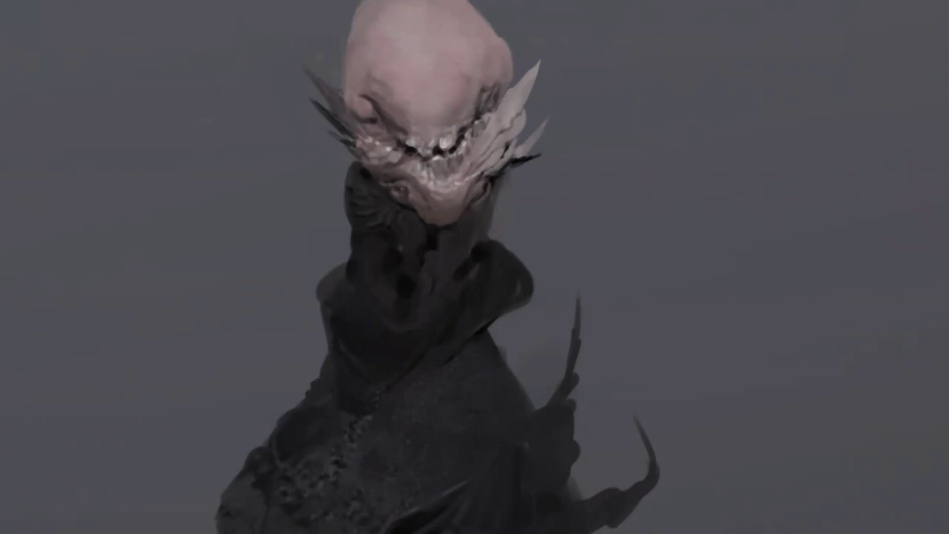
pyautogui.hotkey('alt', 'Tab')
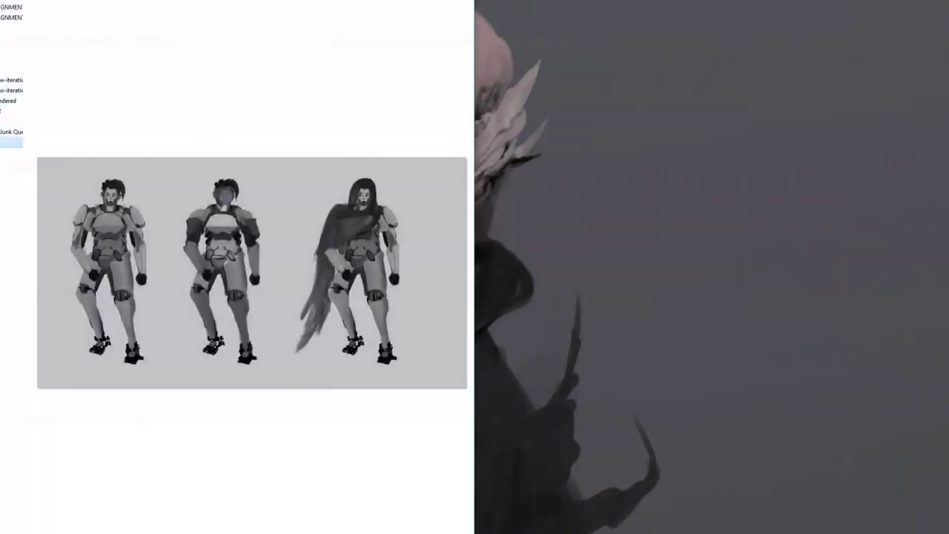
# Advance to the next sheet of sketched character designs, then return to the painting.
pyautogui.press('Right')
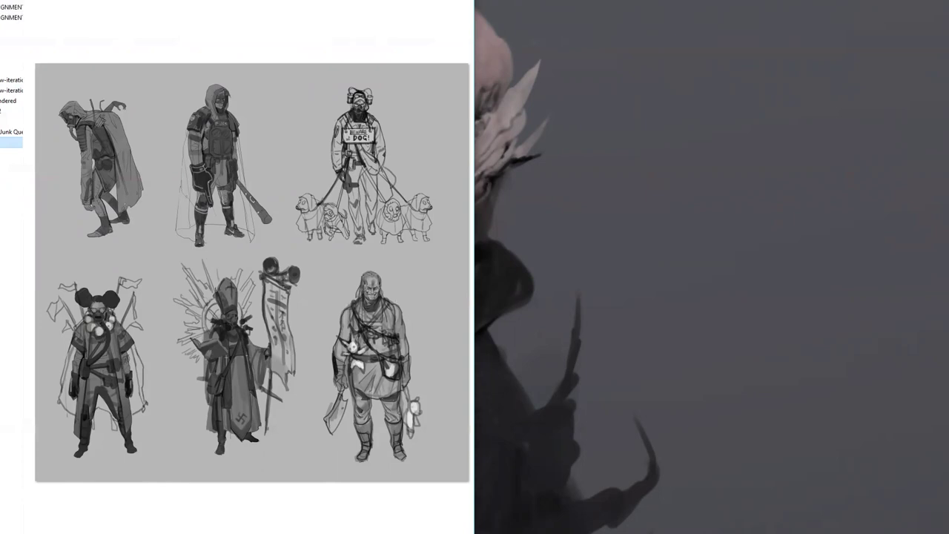
pyautogui.hotkey('alt', 'Tab')
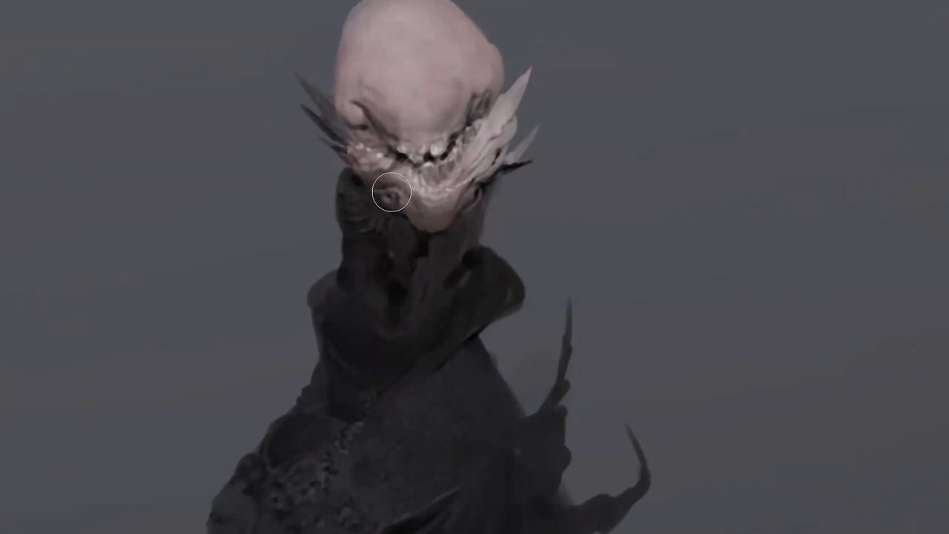
pyautogui.press('[')
pyautogui.press('[')
pyautogui.press('[')
pyautogui.press('[')
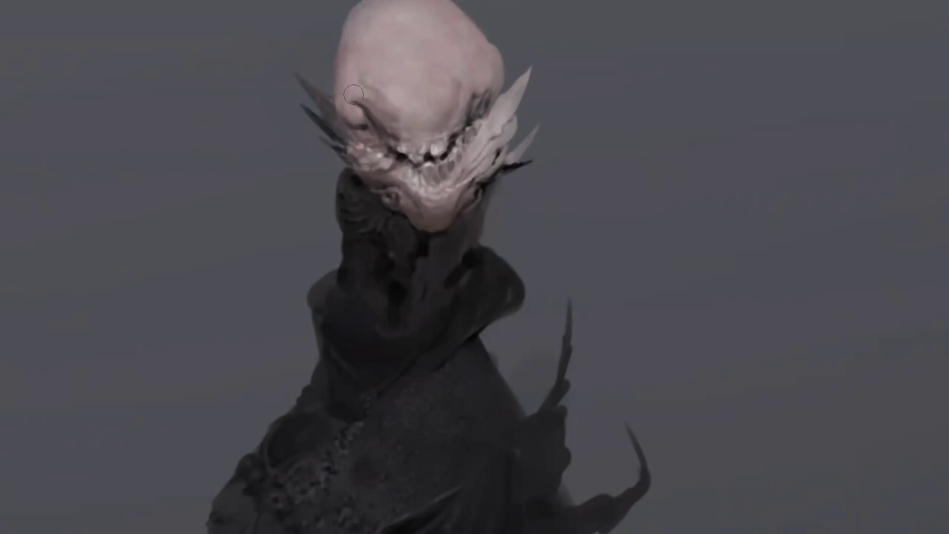
pyautogui.hotkey('ctrl', '0')
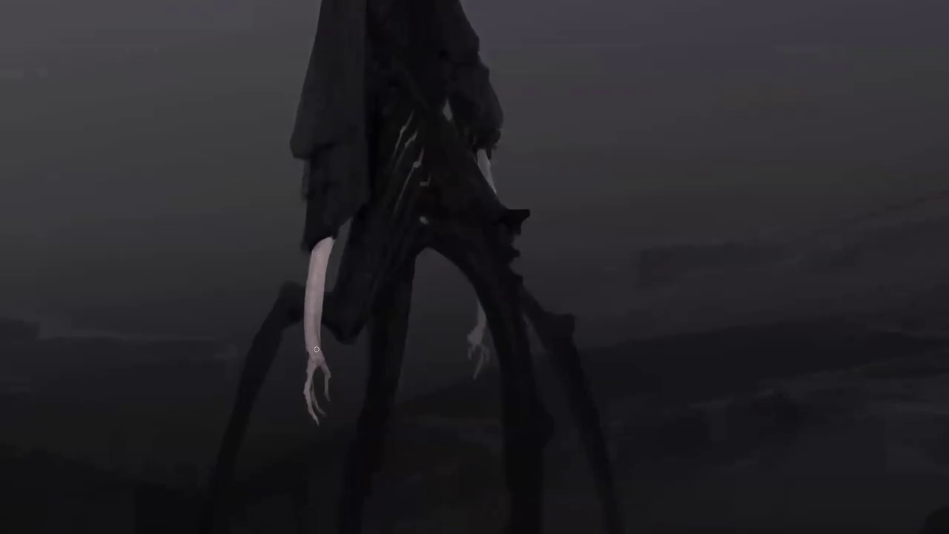
# Lighten the folds of the cloak's collar and add a faint stroke down the cloak.
pyautogui.scroll(5, 349, 235)
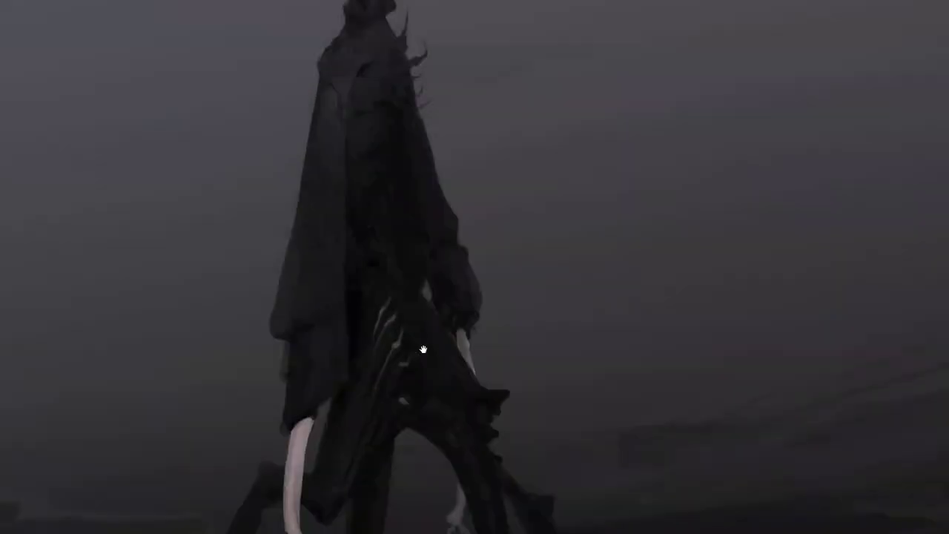
pyautogui.moveTo(345, 113)
pyautogui.mouseDown()
pyautogui.moveTo(359, 67)
pyautogui.moveTo(375, 68)
pyautogui.moveTo(364, 115)
pyautogui.mouseUp()
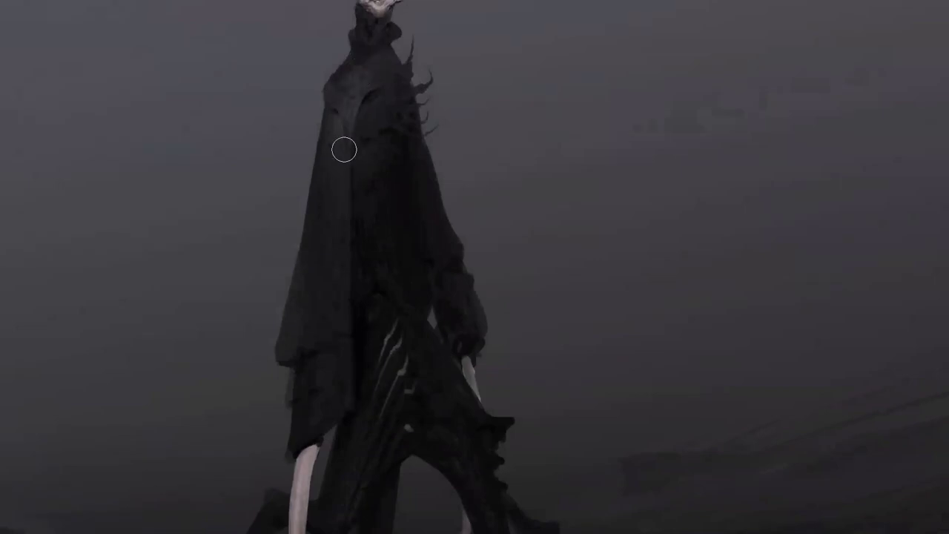
pyautogui.hotkey('ctrl', 'alt')
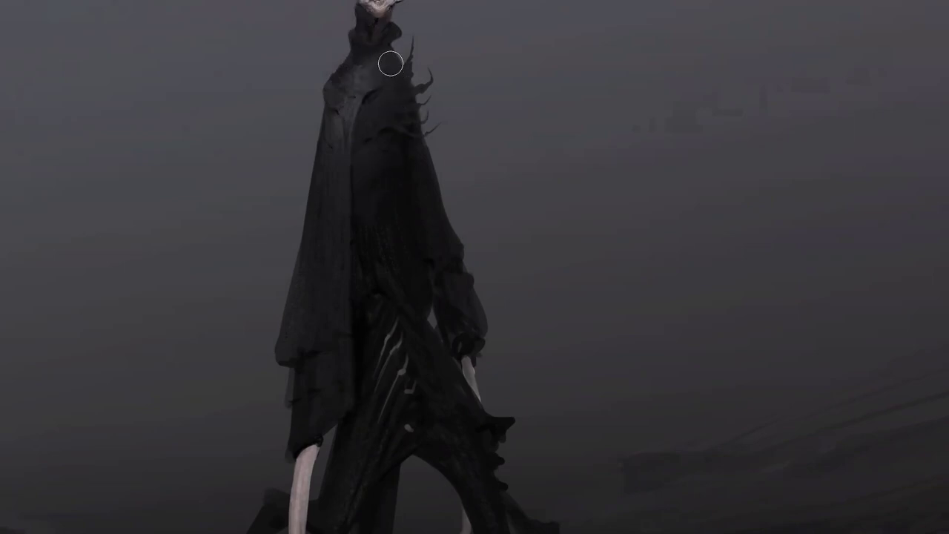
pyautogui.moveTo(374, 107)
pyautogui.mouseDown()
pyautogui.moveTo(379, 98)
pyautogui.moveTo(364, 229)
pyautogui.moveTo(373, 108)
pyautogui.moveTo(373, 136)
pyautogui.mouseUp()
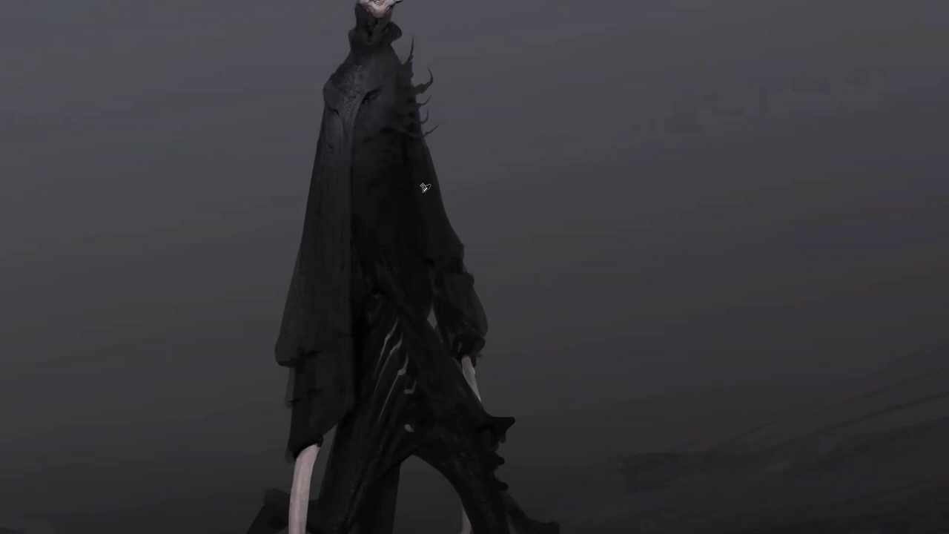
pyautogui.hotkey('ctrl', 'alt')
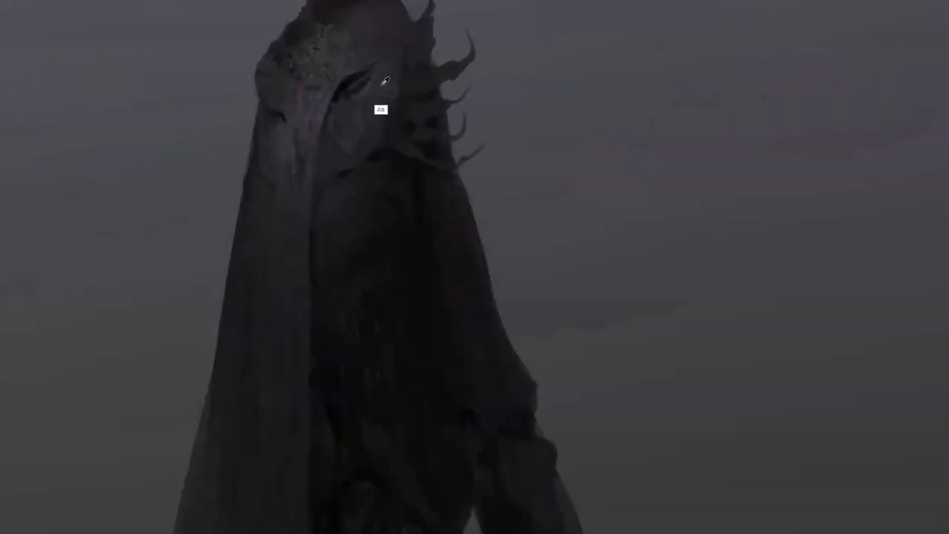
# With a smaller brush, choose a purple in the Color panel and sample the hood colour for the cloak edge.
pyautogui.press('[')
pyautogui.press('shift')
pyautogui.press('Tab')
pyautogui.press('Tab')
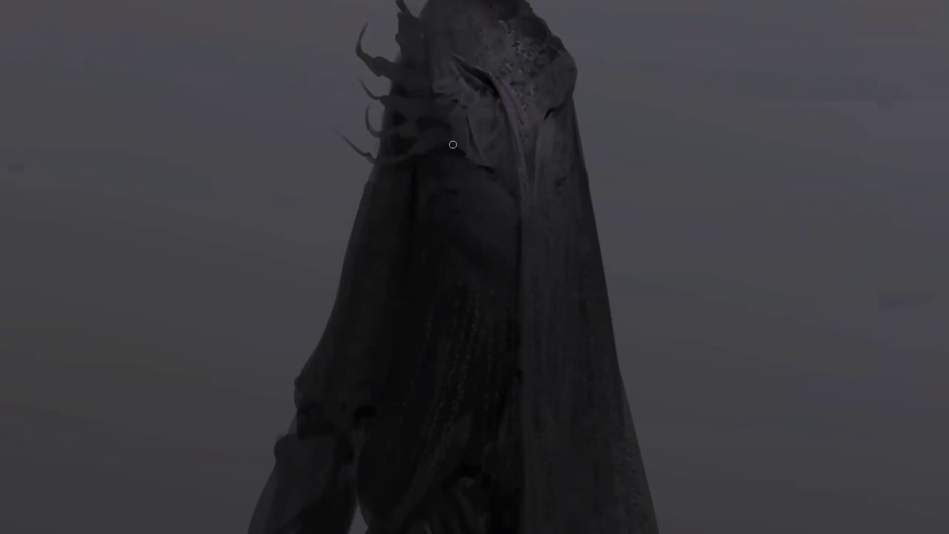
pyautogui.press('alt')
pyautogui.hotkey('ctrl', '-')
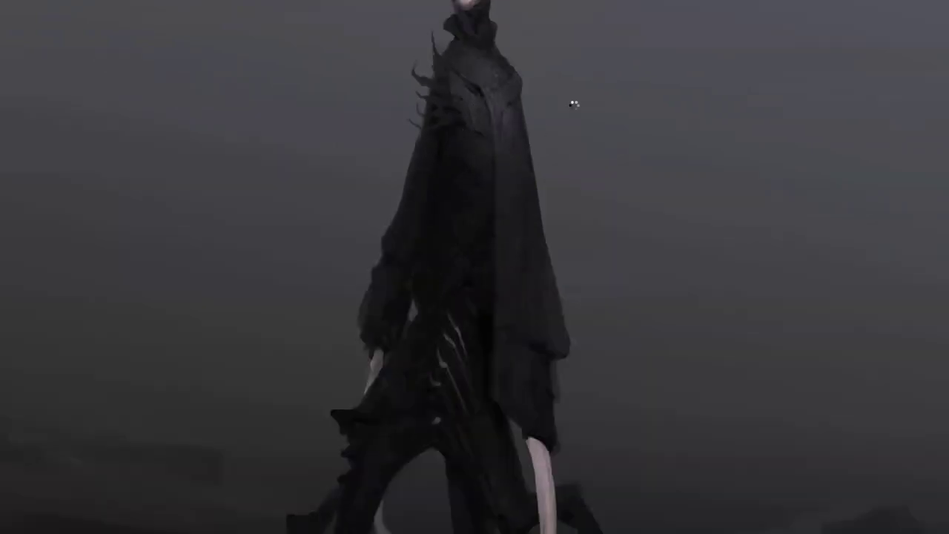
# Sample the cloak colour and brush the shoulder's hooked spike thicker and longer.
pyautogui.click(444, 82)
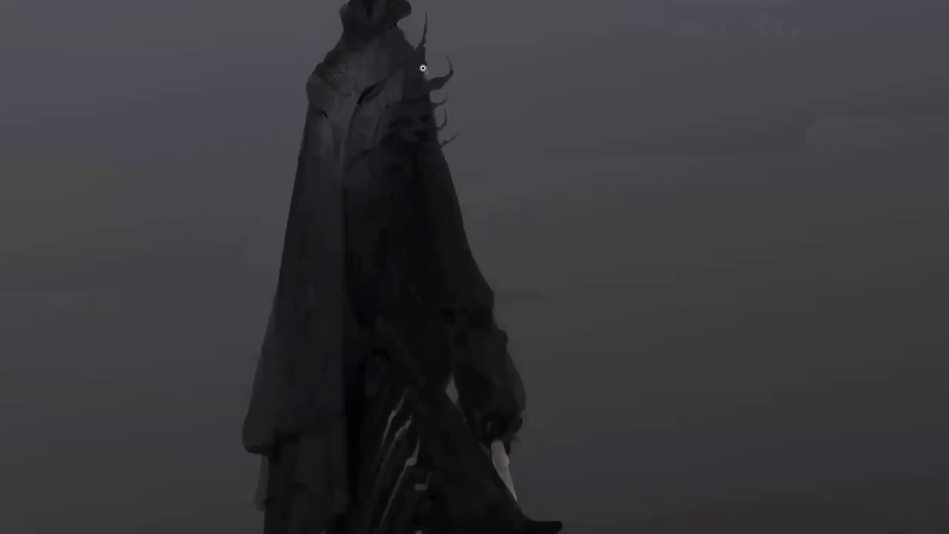
pyautogui.press('alt')
pyautogui.press('alt')
pyautogui.moveTo(451, 71)
pyautogui.mouseDown()
pyautogui.moveTo(437, 87)
pyautogui.moveTo(451, 79)
pyautogui.moveTo(436, 126)
pyautogui.mouseUp()
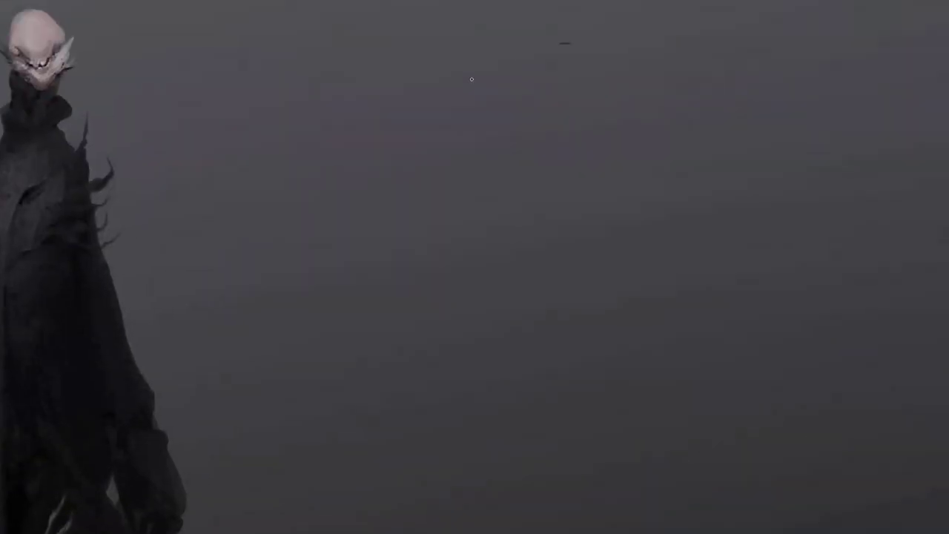
# Sketch a profile head outline with crown, chin, face line, ear and lines under the chin.
pyautogui.moveTo(472, 79); pyautogui.dragTo(523, 145)
pyautogui.moveTo(574, 34)
pyautogui.mouseDown()
pyautogui.moveTo(608, 57)
pyautogui.moveTo(604, 112)
pyautogui.mouseUp()
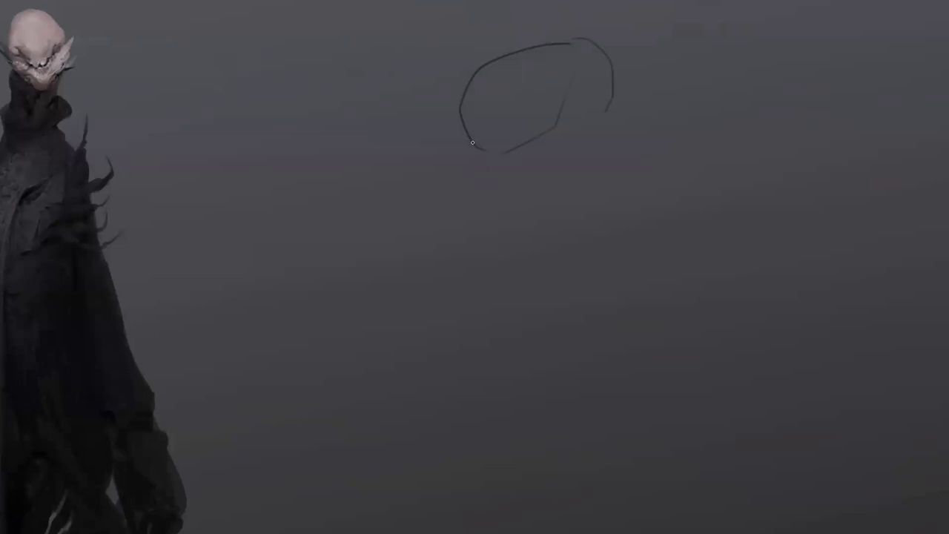
pyautogui.moveTo(481, 151); pyautogui.dragTo(499, 186)
pyautogui.moveTo(568, 142)
pyautogui.mouseDown()
pyautogui.moveTo(568, 108)
pyautogui.moveTo(546, 91)
pyautogui.mouseUp()
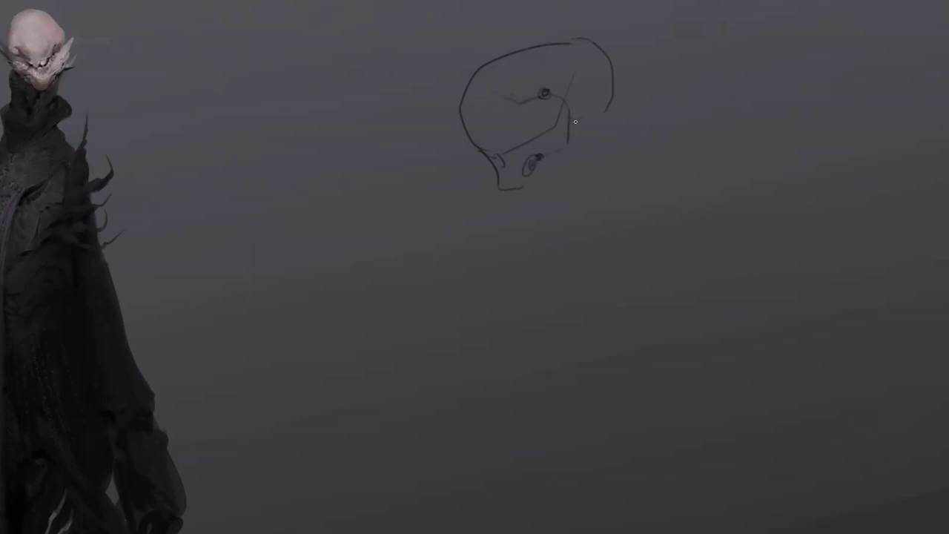
pyautogui.moveTo(589, 85); pyautogui.dragTo(601, 87)
pyautogui.moveTo(616, 73); pyautogui.dragTo(617, 98)
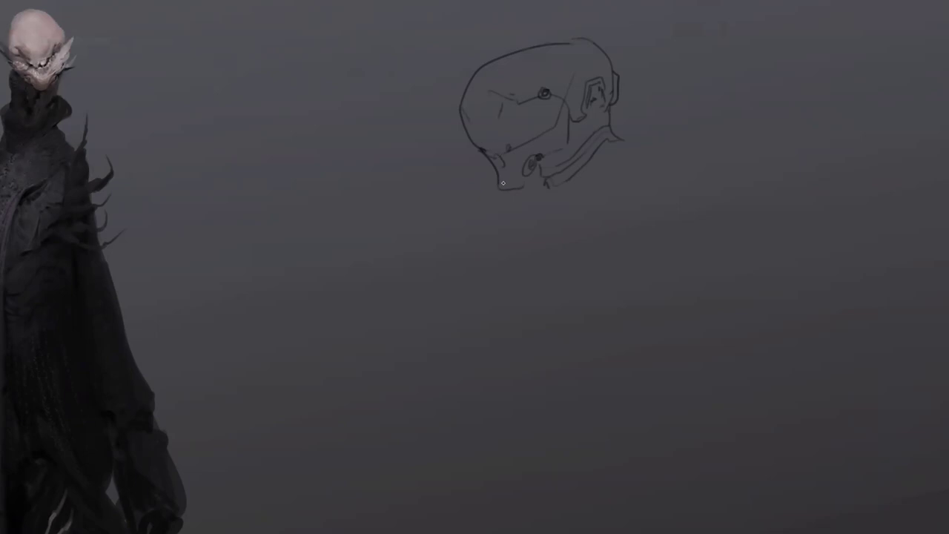
pyautogui.moveTo(503, 185); pyautogui.dragTo(551, 200)
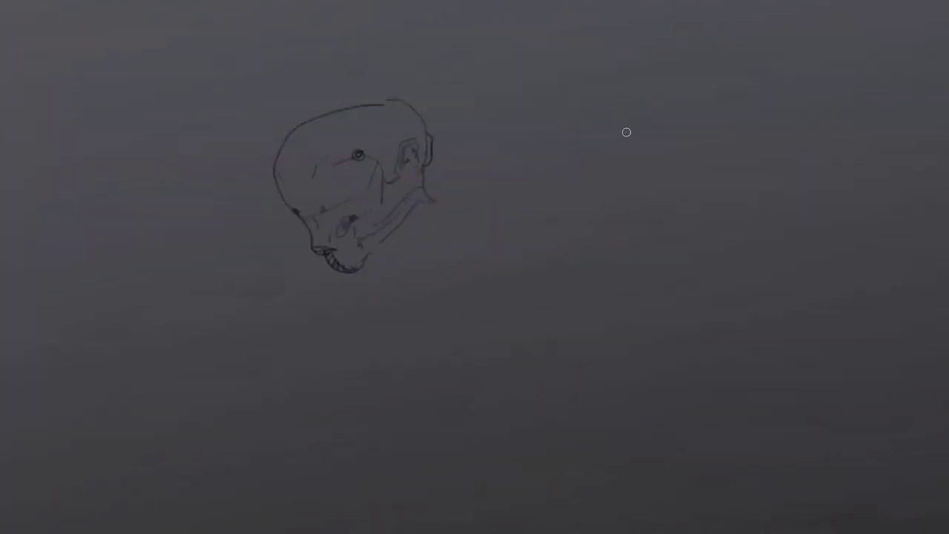
# Block in a thick black helmet ring with a solid white piece below it.
pyautogui.moveTo(721, 109)
pyautogui.mouseDown()
pyautogui.moveTo(604, 195)
pyautogui.moveTo(616, 180)
pyautogui.moveTo(633, 216)
pyautogui.moveTo(720, 163)
pyautogui.moveTo(670, 121)
pyautogui.moveTo(616, 189)
pyautogui.moveTo(620, 220)
pyautogui.moveTo(606, 212)
pyautogui.moveTo(602, 245)
pyautogui.moveTo(618, 250)
pyautogui.moveTo(613, 237)
pyautogui.mouseUp()
pyautogui.press('x')
pyautogui.moveTo(672, 230)
pyautogui.mouseDown()
pyautogui.moveTo(731, 183)
pyautogui.moveTo(710, 197)
pyautogui.moveTo(731, 184)
pyautogui.moveTo(739, 215)
pyautogui.moveTo(699, 274)
pyautogui.moveTo(675, 230)
pyautogui.moveTo(669, 279)
pyautogui.moveTo(695, 268)
pyautogui.moveTo(672, 268)
pyautogui.moveTo(705, 200)
pyautogui.mouseUp()
pyautogui.press('x')
pyautogui.moveTo(698, 148)
pyautogui.mouseDown()
pyautogui.moveTo(668, 170)
pyautogui.moveTo(699, 106)
pyautogui.moveTo(630, 112)
pyautogui.mouseUp()
# Paint light grey highlights along the ring's top, its lower-left stub, and a looping arch.
pyautogui.keyDown('alt'); pyautogui.click(655, 135); pyautogui.keyUp('alt')
pyautogui.moveTo(699, 101)
pyautogui.mouseDown()
pyautogui.moveTo(640, 113)
pyautogui.moveTo(721, 110)
pyautogui.moveTo(652, 118)
pyautogui.mouseUp()
pyautogui.moveTo(616, 216); pyautogui.dragTo(618, 239)
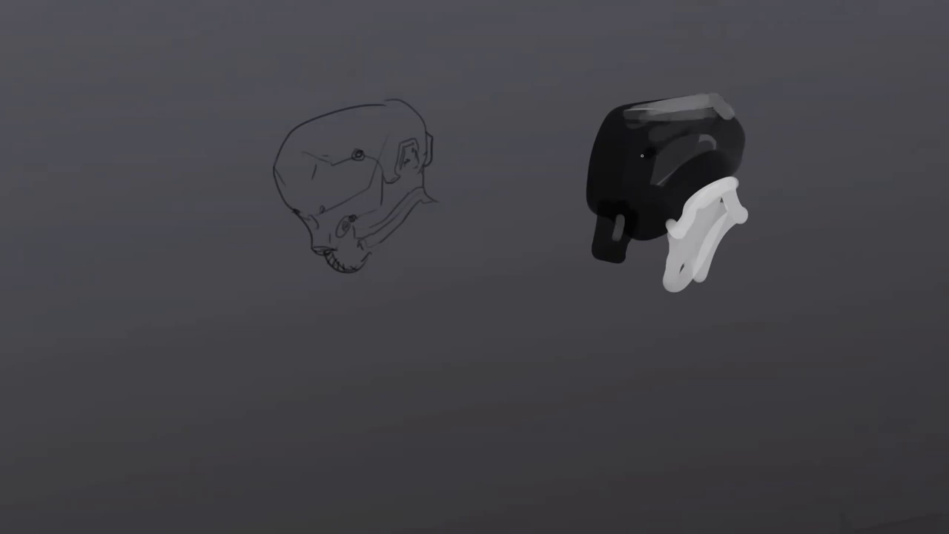
pyautogui.moveTo(705, 164)
pyautogui.mouseDown()
pyautogui.moveTo(726, 134)
pyautogui.moveTo(738, 158)
pyautogui.mouseUp()
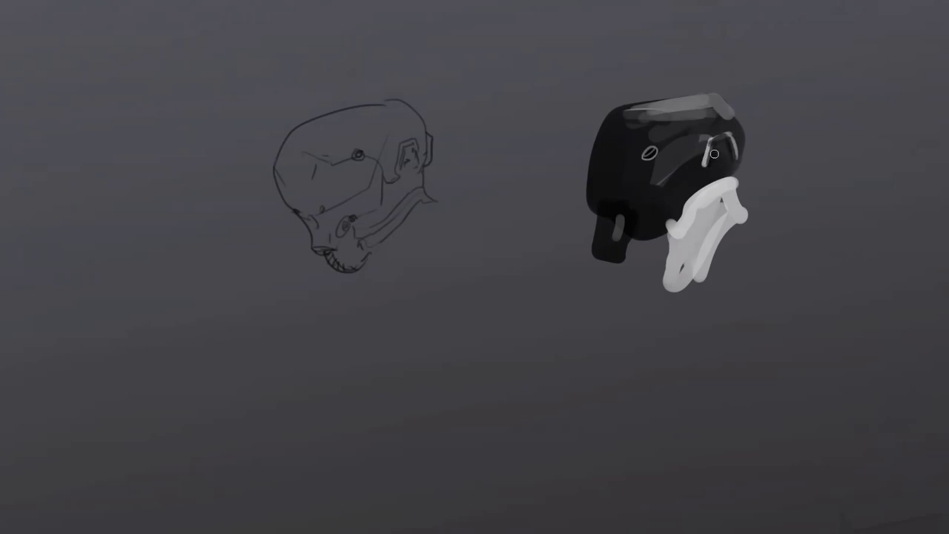
pyautogui.moveTo(736, 159)
pyautogui.mouseDown()
pyautogui.moveTo(693, 157)
pyautogui.moveTo(706, 183)
pyautogui.moveTo(693, 172)
pyautogui.moveTo(700, 197)
pyautogui.moveTo(687, 182)
pyautogui.moveTo(678, 219)
pyautogui.mouseUp()
# Add a dark strap, reshape the upper-left edge, and gloss the helmet's top band.
pyautogui.moveTo(610, 264)
pyautogui.mouseDown()
pyautogui.moveTo(638, 284)
pyautogui.moveTo(691, 242)
pyautogui.mouseUp()
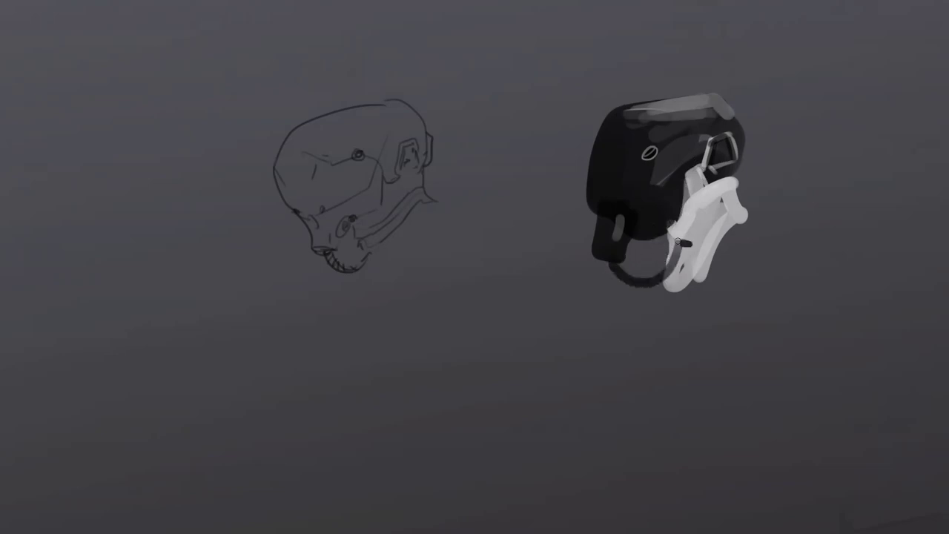
pyautogui.moveTo(625, 225); pyautogui.dragTo(625, 230)
pyautogui.moveTo(592, 182); pyautogui.dragTo(605, 108)
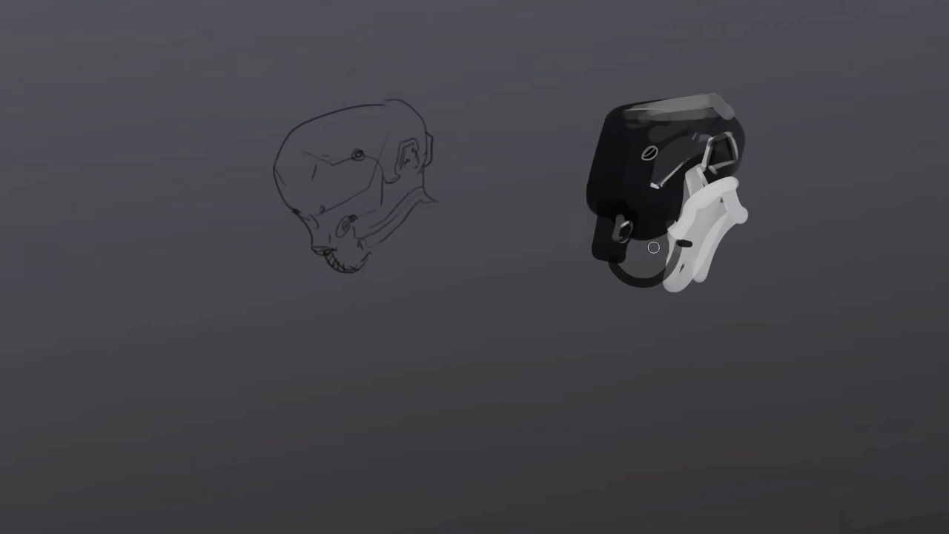
pyautogui.moveTo(682, 222)
pyautogui.mouseDown()
pyautogui.moveTo(681, 185)
pyautogui.moveTo(662, 195)
pyautogui.moveTo(666, 214)
pyautogui.moveTo(682, 181)
pyautogui.moveTo(669, 214)
pyautogui.moveTo(703, 189)
pyautogui.mouseUp()
pyautogui.hotkey('ctrl', 'z')
pyautogui.hotkey('ctrl', 'z')
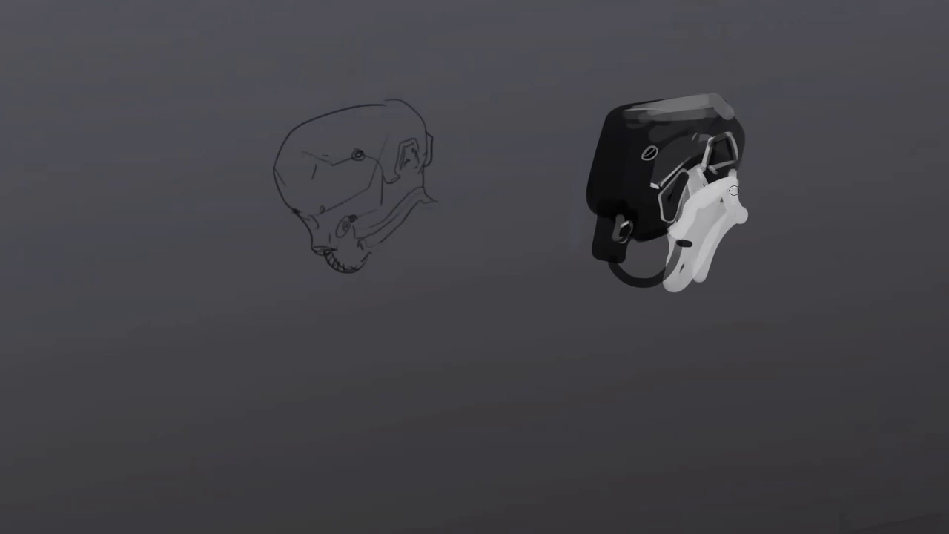
pyautogui.moveTo(729, 168); pyautogui.dragTo(735, 166)
pyautogui.moveTo(668, 111)
pyautogui.mouseDown()
pyautogui.moveTo(711, 99)
pyautogui.moveTo(733, 125)
pyautogui.mouseUp()
pyautogui.moveTo(649, 117); pyautogui.dragTo(644, 123)
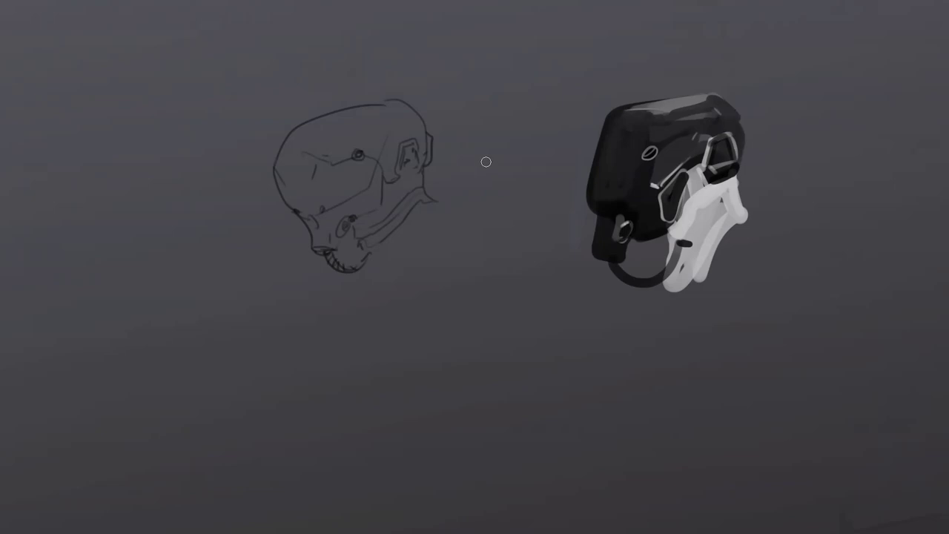
# Draw a dash, cross mark and arrowhead pointing from the sketch to the helmet.
pyautogui.moveTo(457, 161)
pyautogui.mouseDown()
pyautogui.moveTo(503, 160)
pyautogui.moveTo(465, 172)
pyautogui.mouseUp()
pyautogui.moveTo(460, 170); pyautogui.dragTo(472, 170)
pyautogui.moveTo(551, 160); pyautogui.dragTo(558, 170)
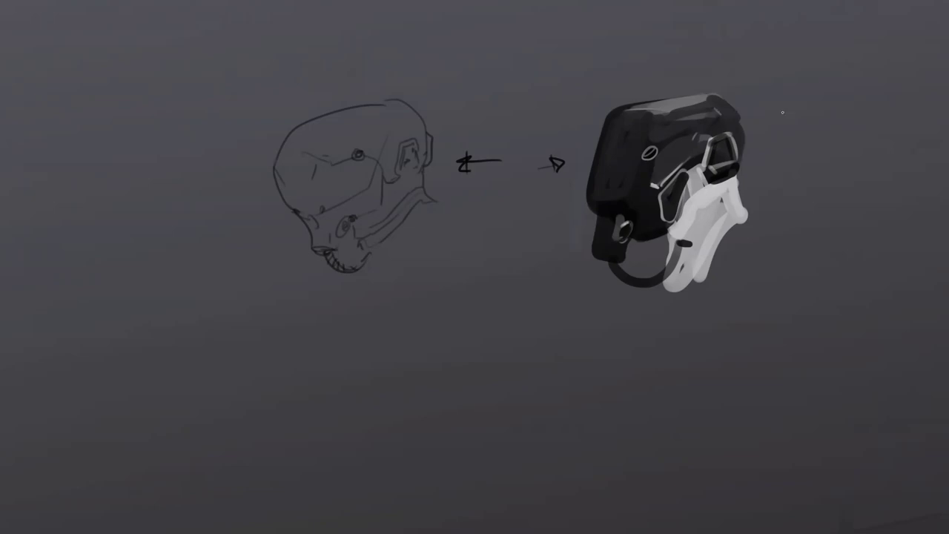
# Zoom in on the helmet and paint a toned light sheen across its top edge.
pyautogui.moveTo(711, 178); pyautogui.dragTo(607, 167)
pyautogui.moveTo(549, 111); pyautogui.dragTo(578, 108)
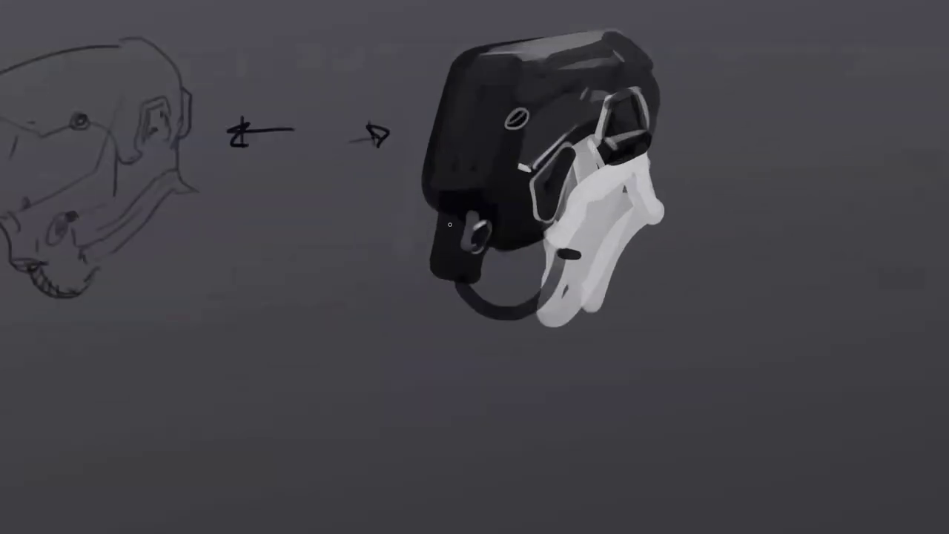
pyautogui.moveTo(447, 213); pyautogui.dragTo(454, 202)
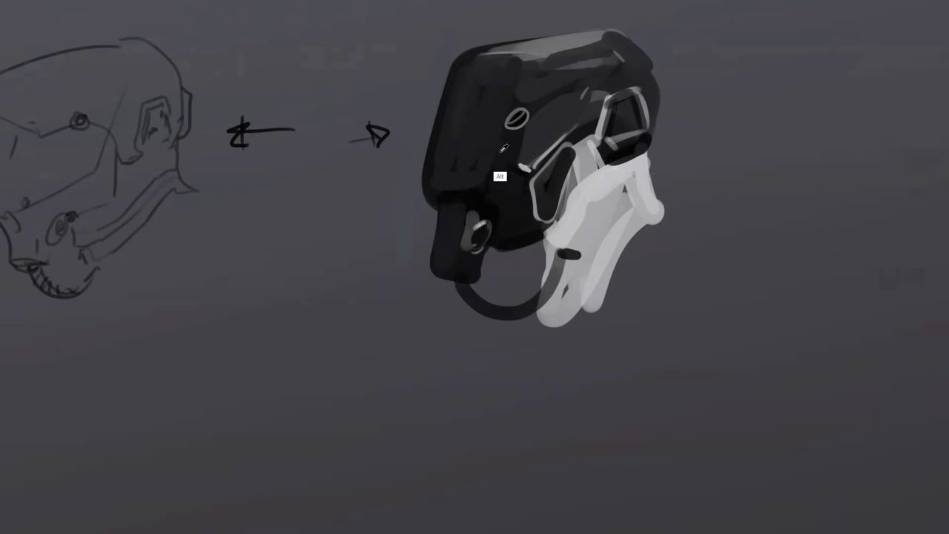
pyautogui.moveTo(515, 69); pyautogui.dragTo(560, 70)
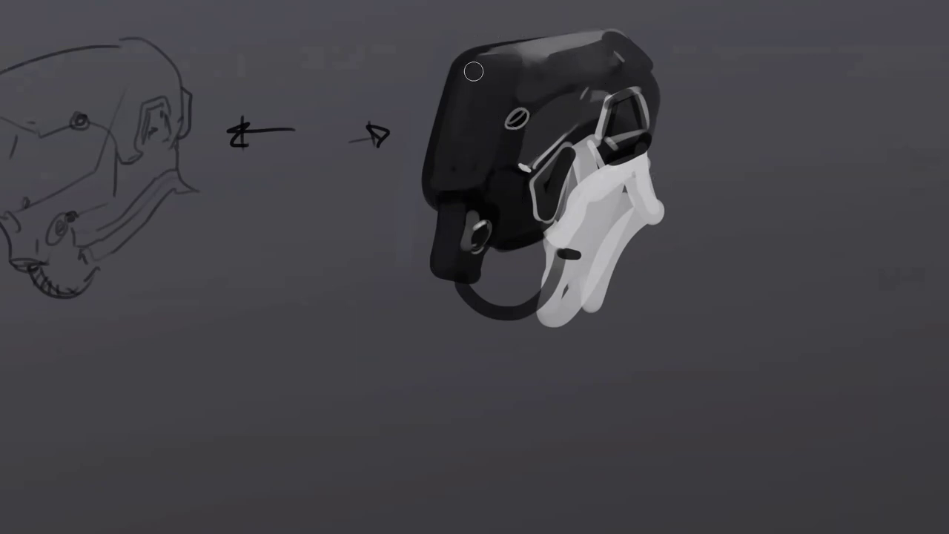
pyautogui.moveTo(465, 62)
pyautogui.mouseDown()
pyautogui.moveTo(566, 32)
pyautogui.moveTo(498, 47)
pyautogui.moveTo(553, 40)
pyautogui.moveTo(537, 38)
pyautogui.moveTo(595, 32)
pyautogui.moveTo(463, 56)
pyautogui.moveTo(557, 36)
pyautogui.mouseUp()
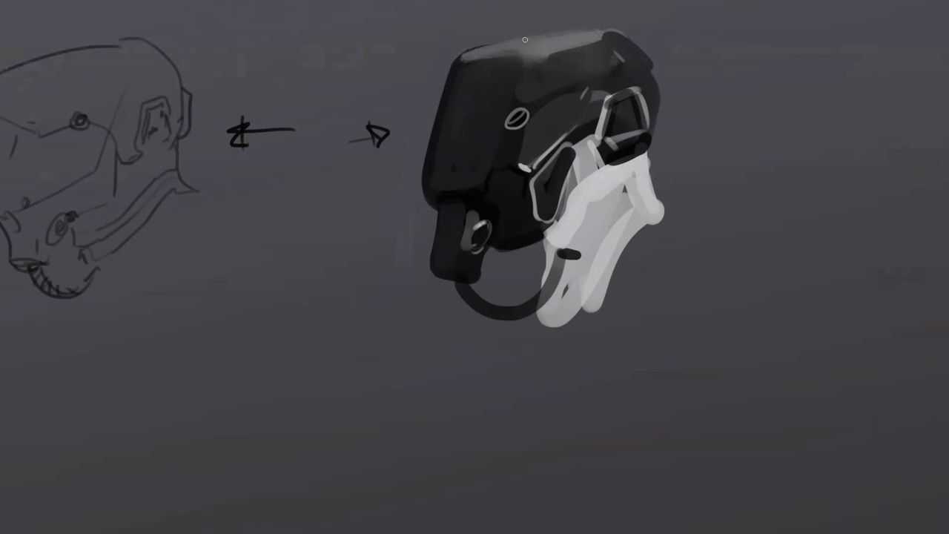
pyautogui.moveTo(459, 58)
pyautogui.mouseDown()
pyautogui.moveTo(524, 51)
pyautogui.moveTo(542, 56)
pyautogui.moveTo(546, 77)
pyautogui.moveTo(605, 57)
pyautogui.moveTo(574, 57)
pyautogui.moveTo(571, 70)
pyautogui.moveTo(501, 57)
pyautogui.moveTo(568, 50)
pyautogui.moveTo(478, 60)
pyautogui.moveTo(595, 39)
pyautogui.moveTo(628, 51)
pyautogui.mouseUp()
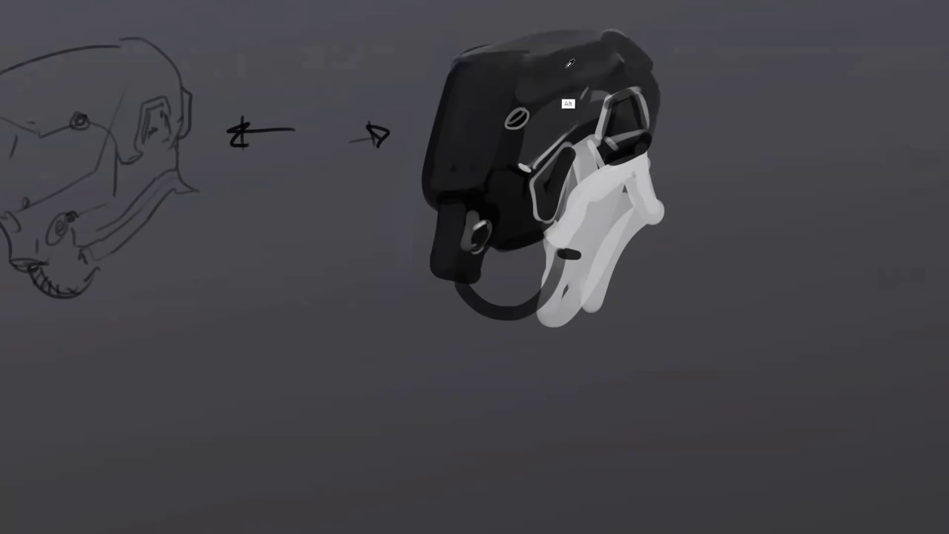
pyautogui.moveTo(560, 64)
pyautogui.mouseDown()
pyautogui.moveTo(608, 68)
pyautogui.moveTo(611, 58)
pyautogui.moveTo(634, 67)
pyautogui.mouseUp()
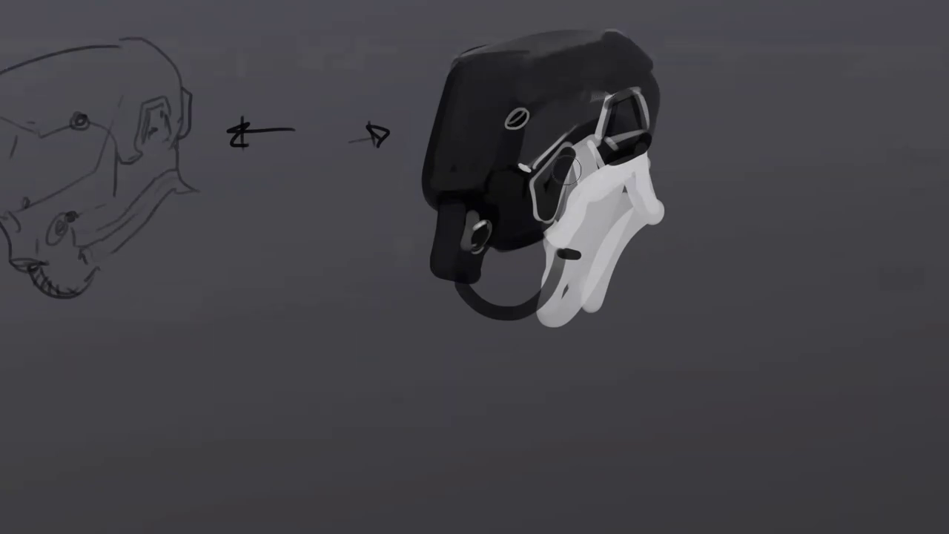
# With a smaller brush, darken the screw and add thin light highlights along the panel edges.
pyautogui.press('[')
pyautogui.press('[')
pyautogui.press('[')
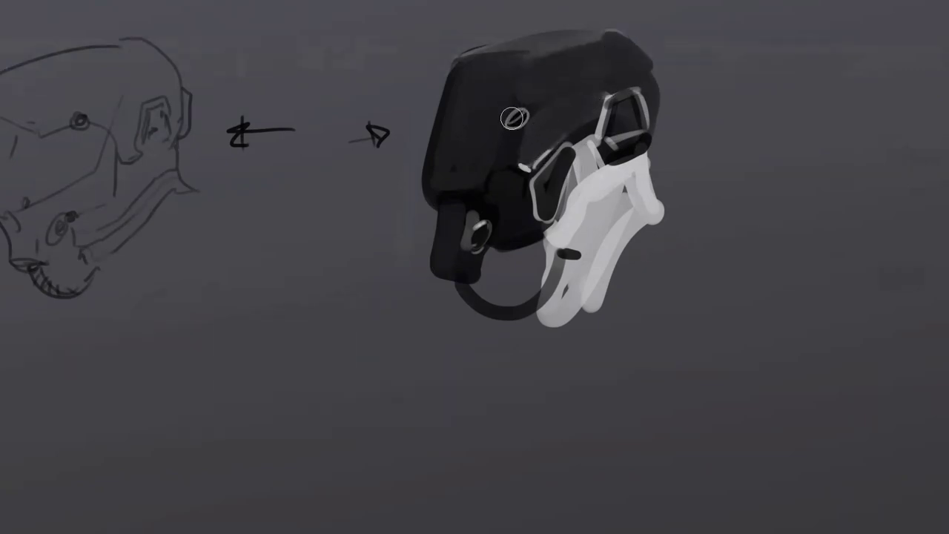
pyautogui.moveTo(512, 115)
pyautogui.mouseDown()
pyautogui.moveTo(518, 123)
pyautogui.moveTo(528, 109)
pyautogui.mouseUp()
pyautogui.moveTo(524, 118); pyautogui.dragTo(523, 168)
pyautogui.moveTo(546, 152)
pyautogui.mouseDown()
pyautogui.moveTo(584, 119)
pyautogui.moveTo(591, 97)
pyautogui.moveTo(642, 72)
pyautogui.moveTo(589, 109)
pyautogui.mouseUp()
pyautogui.moveTo(642, 79)
pyautogui.mouseDown()
pyautogui.moveTo(642, 112)
pyautogui.moveTo(606, 112)
pyautogui.moveTo(603, 131)
pyautogui.moveTo(608, 101)
pyautogui.moveTo(641, 87)
pyautogui.moveTo(604, 100)
pyautogui.moveTo(597, 139)
pyautogui.mouseUp()
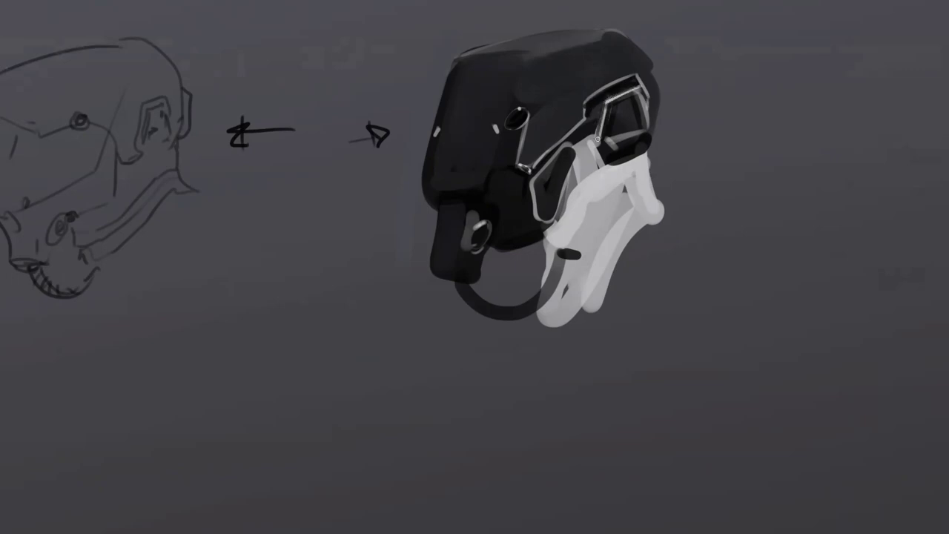
pyautogui.moveTo(614, 126); pyautogui.dragTo(607, 129)
pyautogui.moveTo(609, 150)
pyautogui.mouseDown()
pyautogui.moveTo(639, 183)
pyautogui.moveTo(651, 157)
pyautogui.moveTo(554, 232)
pyautogui.mouseUp()
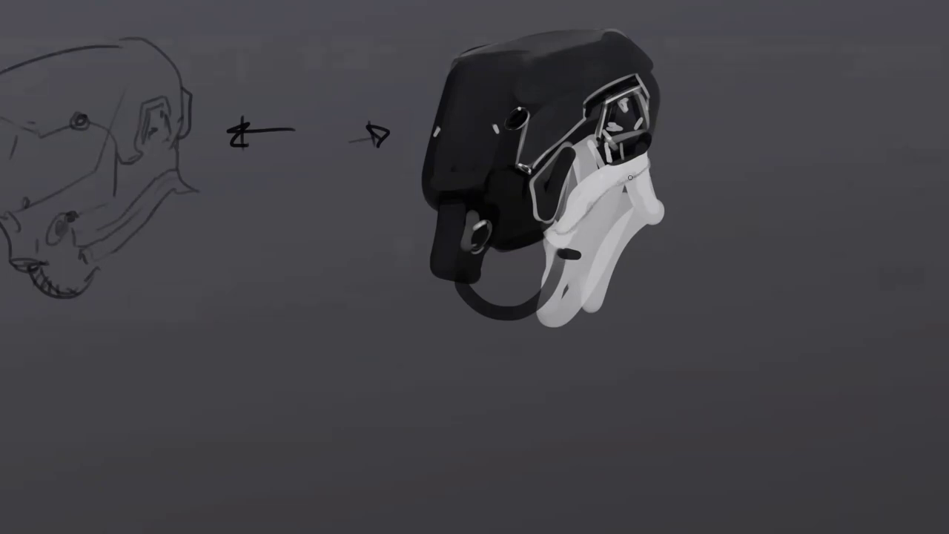
# Shade the white jaw plate with grey strokes and a darker left edge.
pyautogui.moveTo(629, 182); pyautogui.dragTo(586, 221)
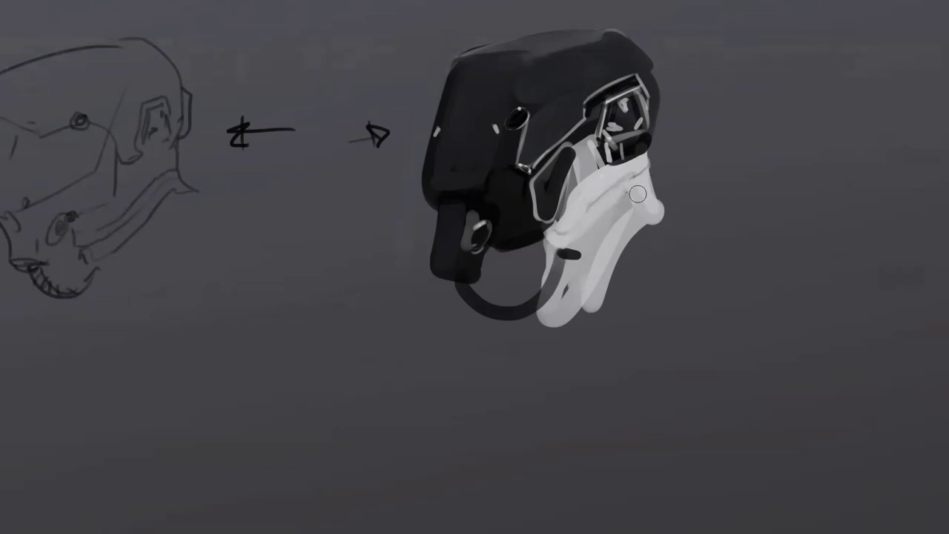
pyautogui.moveTo(638, 190)
pyautogui.mouseDown()
pyautogui.moveTo(576, 236)
pyautogui.moveTo(558, 304)
pyautogui.mouseUp()
pyautogui.moveTo(553, 223)
pyautogui.mouseDown()
pyautogui.moveTo(560, 324)
pyautogui.moveTo(572, 227)
pyautogui.moveTo(597, 296)
pyautogui.moveTo(571, 219)
pyautogui.moveTo(577, 186)
pyautogui.mouseUp()
pyautogui.moveTo(577, 152)
pyautogui.mouseDown()
pyautogui.moveTo(568, 217)
pyautogui.moveTo(571, 167)
pyautogui.moveTo(563, 221)
pyautogui.mouseUp()
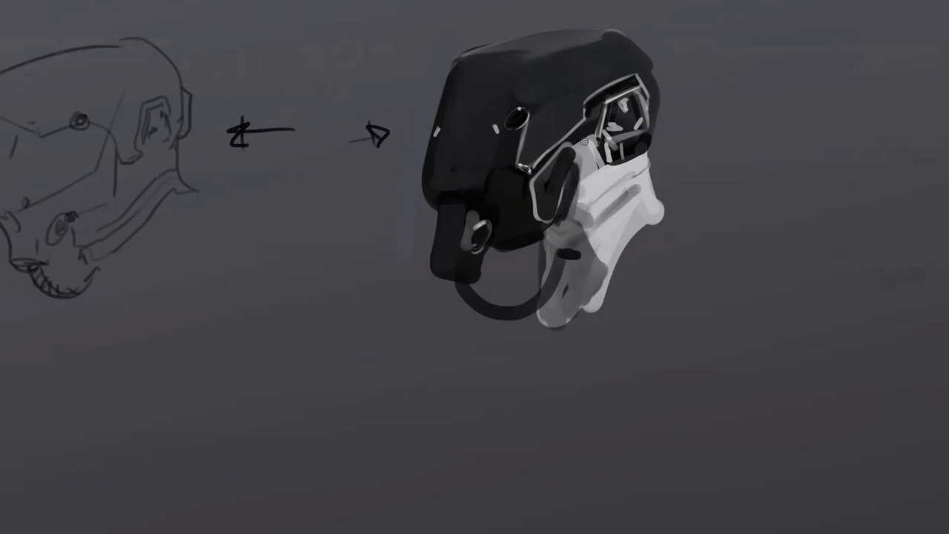
pyautogui.keyDown('alt'); pyautogui.click(588, 203); pyautogui.keyUp('alt')
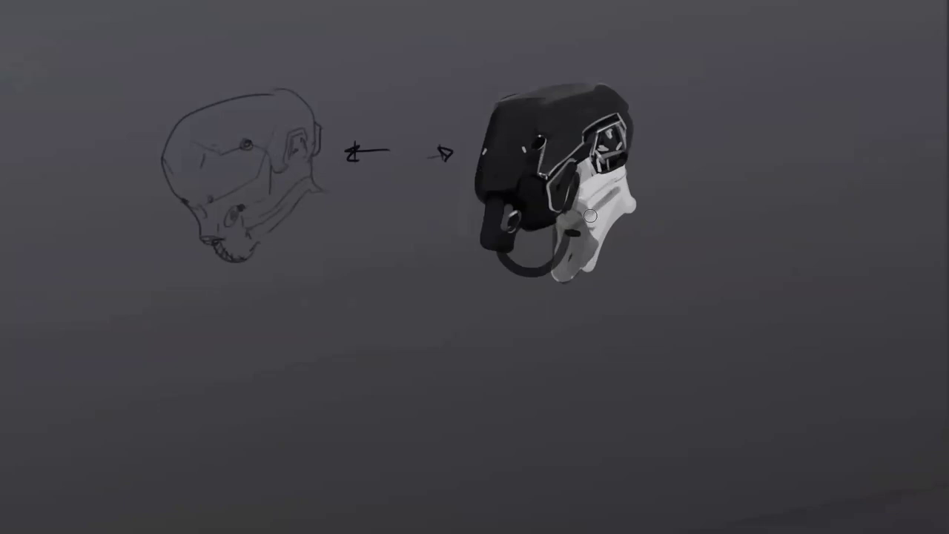
# Add small grey touches to the jaw plate, then zoom out and pan to the tall creature.
pyautogui.moveTo(590, 216)
pyautogui.mouseDown()
pyautogui.moveTo(610, 252)
pyautogui.moveTo(586, 267)
pyautogui.moveTo(617, 215)
pyautogui.moveTo(580, 273)
pyautogui.moveTo(653, 217)
pyautogui.moveTo(647, 232)
pyautogui.moveTo(553, 241)
pyautogui.moveTo(544, 286)
pyautogui.moveTo(536, 284)
pyautogui.moveTo(606, 269)
pyautogui.moveTo(578, 297)
pyautogui.moveTo(583, 304)
pyautogui.mouseUp()
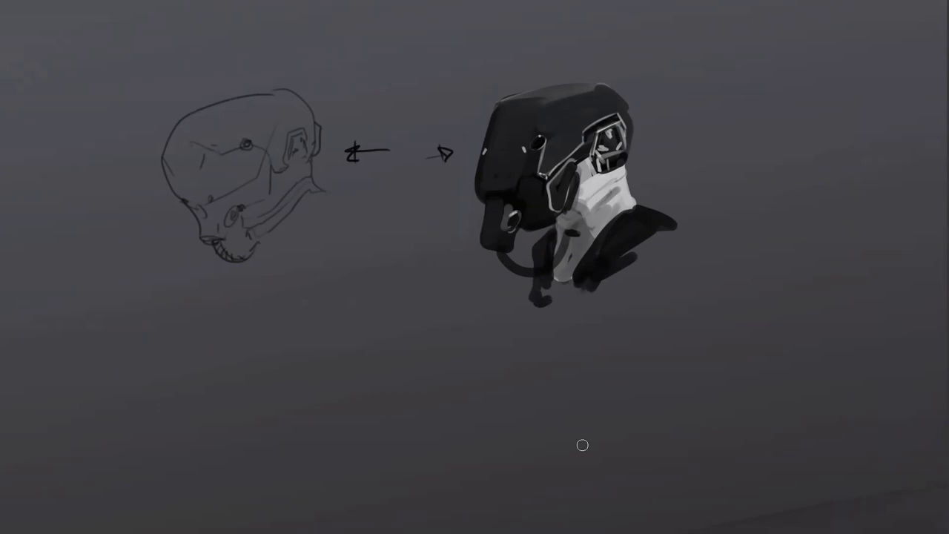
pyautogui.scroll(-3, 423, 275)
pyautogui.moveTo(467, 302)
pyautogui.mouseDown()
pyautogui.moveTo(571, 155)
pyautogui.moveTo(511, 193)
pyautogui.moveTo(447, 106)
pyautogui.moveTo(489, 145)
pyautogui.moveTo(509, 244)
pyautogui.mouseUp()
pyautogui.press('Tab')
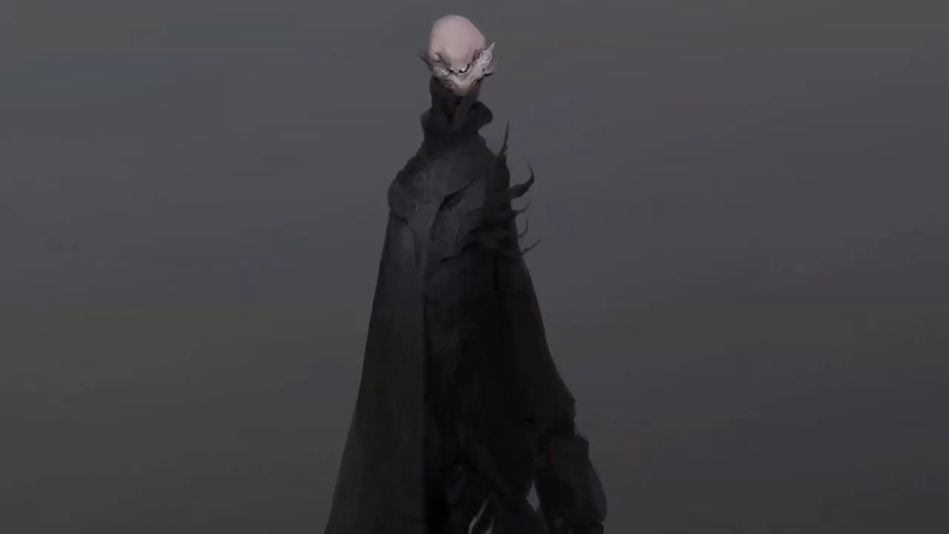
# Repaint brighter and darker strokes on the lower-left of the pale face and zoom in.
pyautogui.moveTo(445, 61); pyautogui.dragTo(433, 77)
pyautogui.scroll(1, 460, 46)
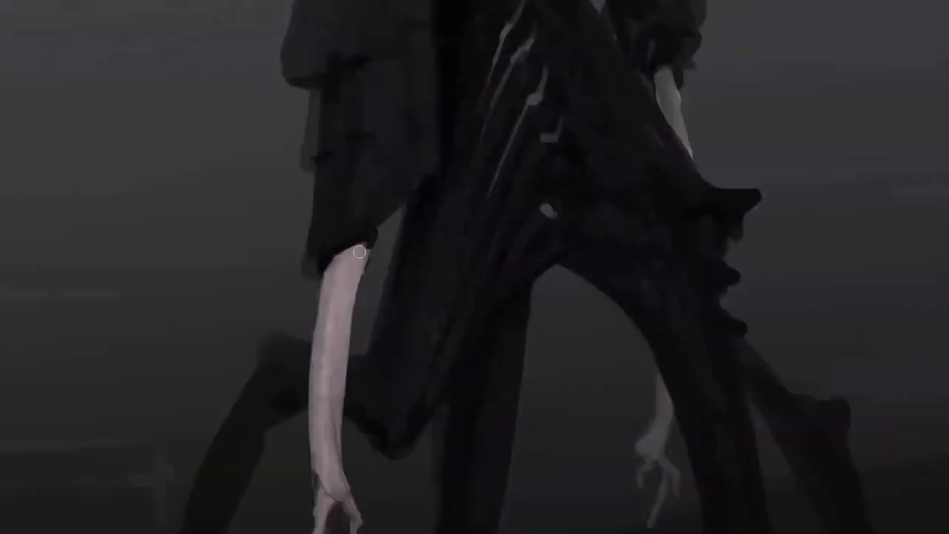
# Reshade the pale arm's right edge and extend its top up into the sleeve.
pyautogui.moveTo(359, 252)
pyautogui.mouseDown()
pyautogui.moveTo(354, 286)
pyautogui.moveTo(367, 243)
pyautogui.moveTo(344, 352)
pyautogui.moveTo(350, 313)
pyautogui.moveTo(346, 334)
pyautogui.moveTo(336, 450)
pyautogui.mouseUp()
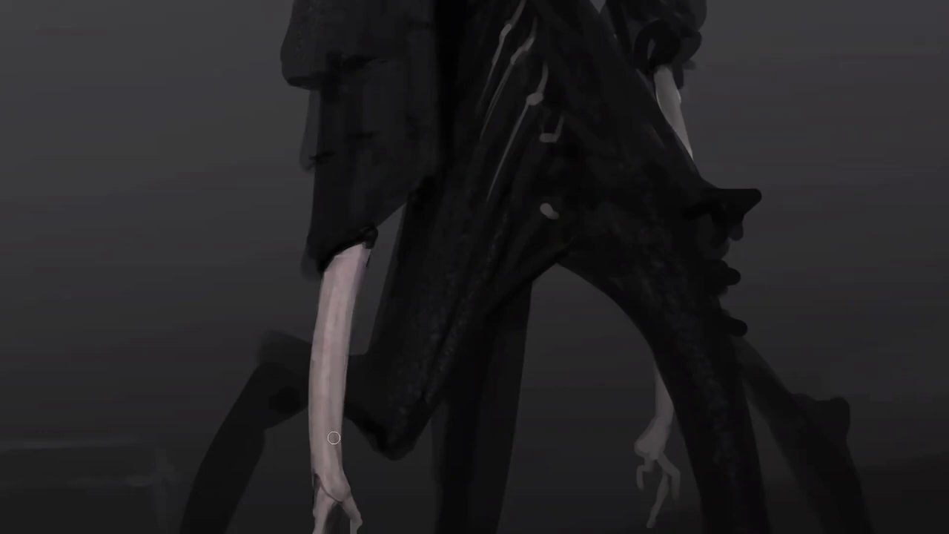
pyautogui.moveTo(371, 237)
pyautogui.mouseDown()
pyautogui.moveTo(357, 281)
pyautogui.moveTo(374, 233)
pyautogui.moveTo(351, 242)
pyautogui.moveTo(378, 237)
pyautogui.mouseUp()
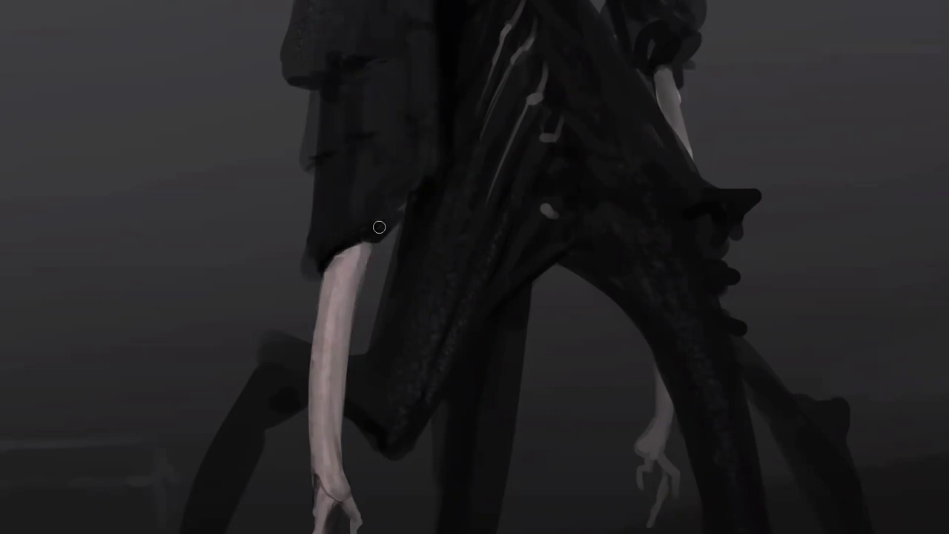
pyautogui.moveTo(360, 271); pyautogui.dragTo(371, 229)
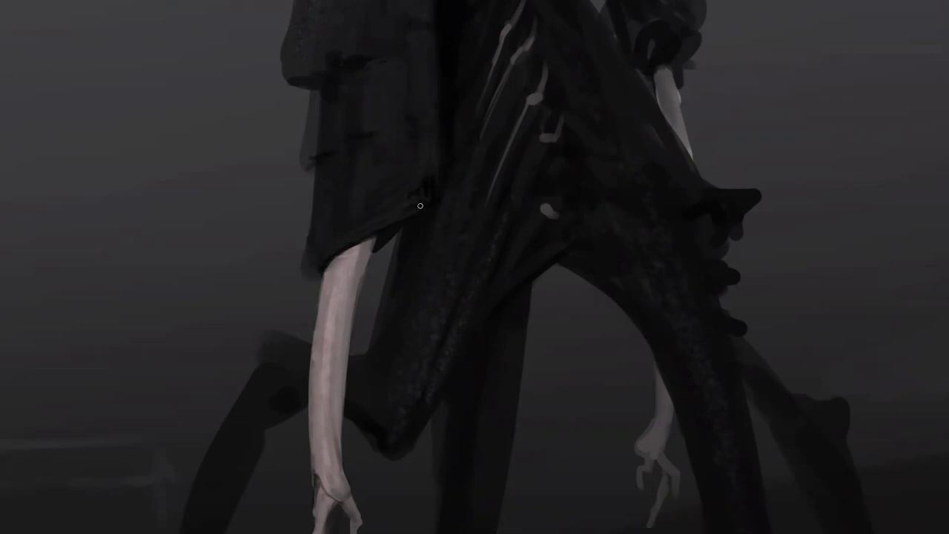
# Darken the sleeve's left edge and extend the cloak's dark left edge with a faint inner stroke.
pyautogui.moveTo(323, 250)
pyautogui.mouseDown()
pyautogui.moveTo(317, 222)
pyautogui.moveTo(305, 267)
pyautogui.mouseUp()
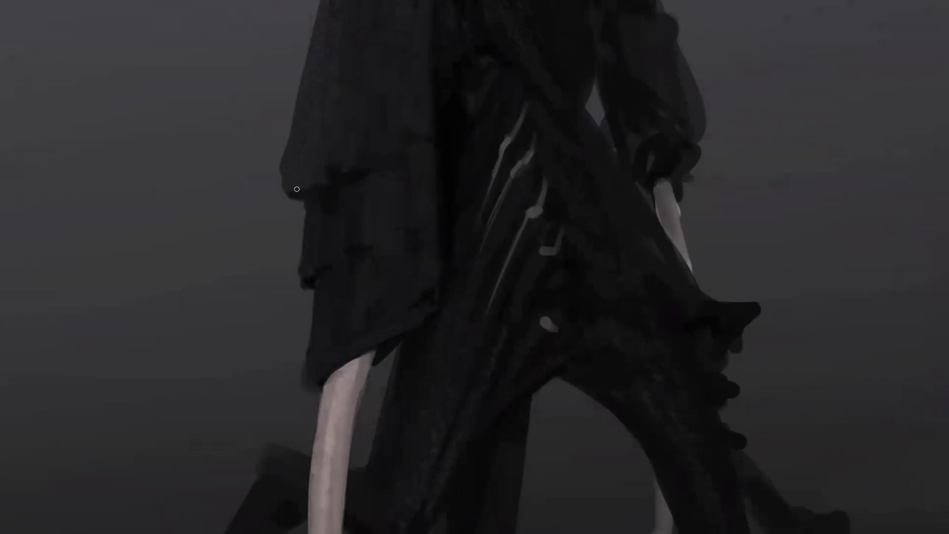
pyautogui.moveTo(277, 186); pyautogui.dragTo(278, 174)
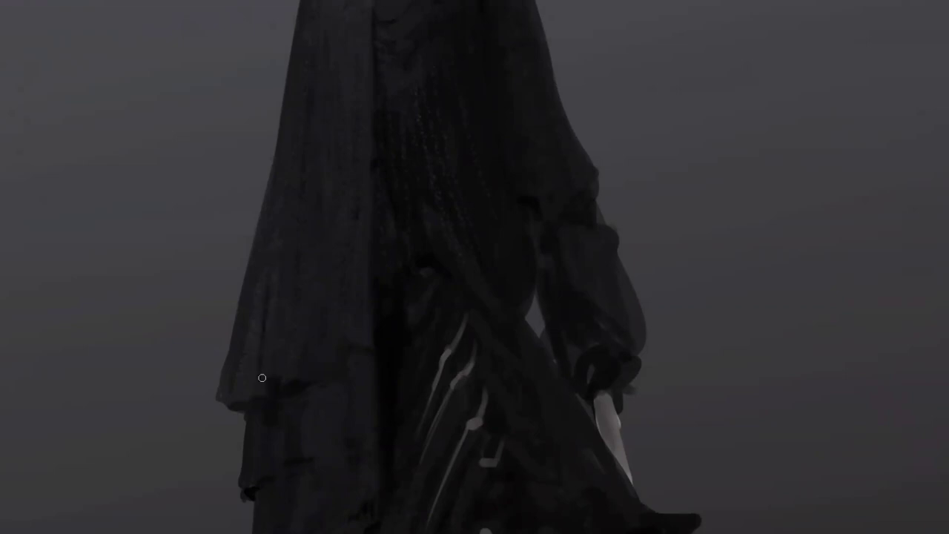
pyautogui.moveTo(271, 292); pyautogui.dragTo(285, 194)
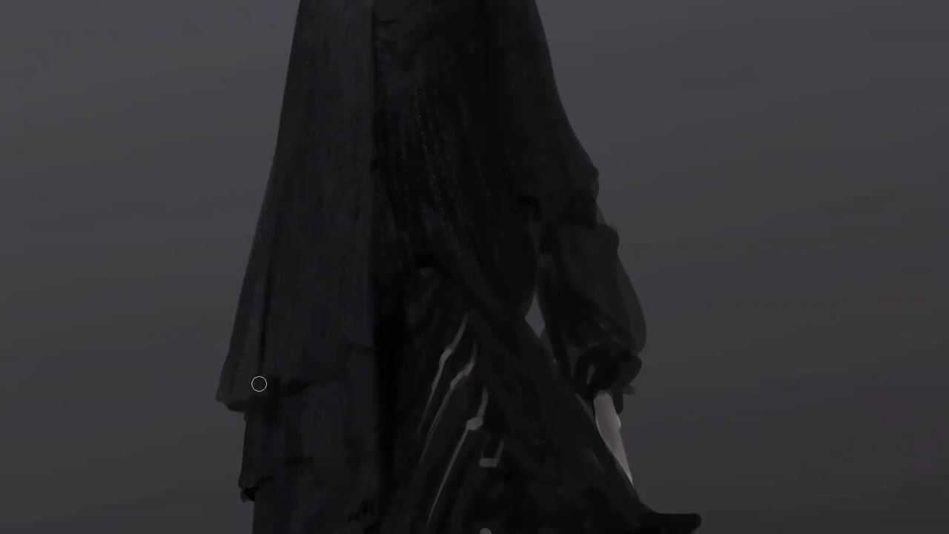
pyautogui.scroll(-5, 377, 339)
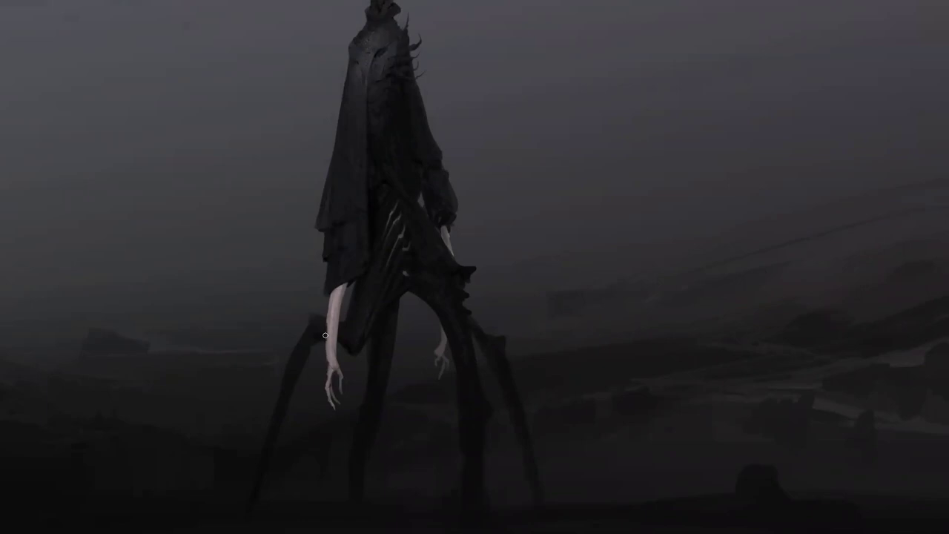
pyautogui.moveTo(235, 69); pyautogui.dragTo(556, 486)
pyautogui.hotkey('ctrl', 'shift', 'x')
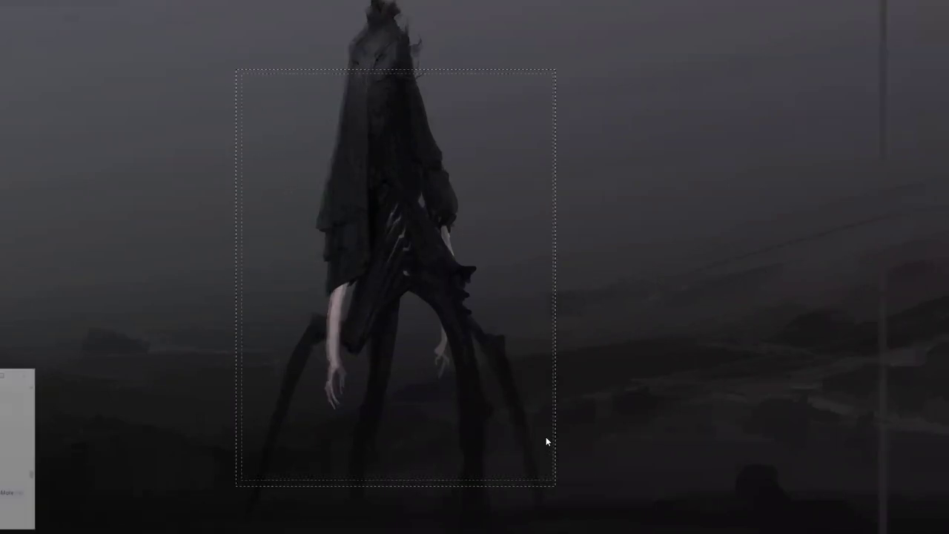
pyautogui.press(']')
pyautogui.press(']')
pyautogui.press(']')
pyautogui.moveTo(252, 328)
pyautogui.mouseDown()
pyautogui.moveTo(272, 322)
pyautogui.moveTo(264, 299)
pyautogui.moveTo(275, 278)
pyautogui.moveTo(258, 368)
pyautogui.moveTo(272, 371)
pyautogui.moveTo(267, 386)
pyautogui.moveTo(276, 280)
pyautogui.moveTo(293, 409)
pyautogui.moveTo(275, 424)
pyautogui.moveTo(275, 416)
pyautogui.moveTo(269, 515)
pyautogui.moveTo(275, 446)
pyautogui.mouseUp()
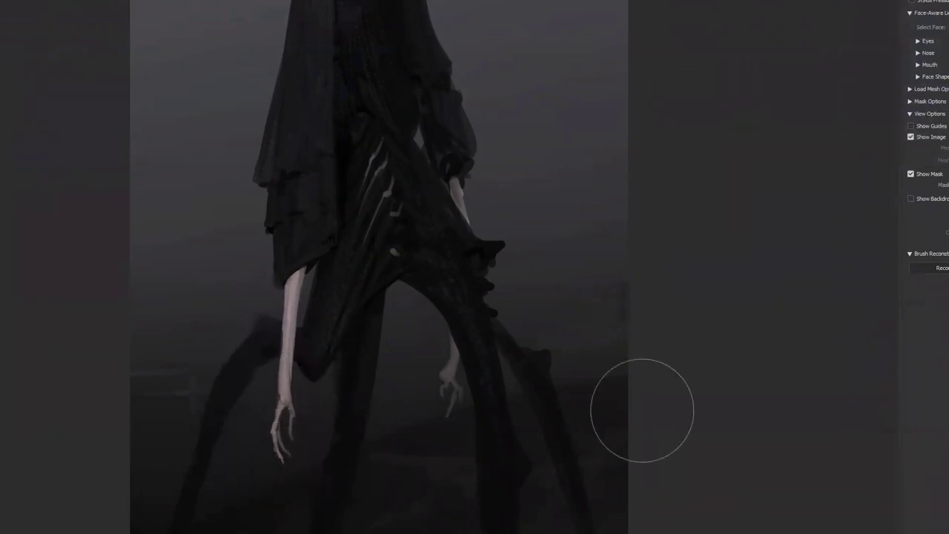
pyautogui.press('Return')
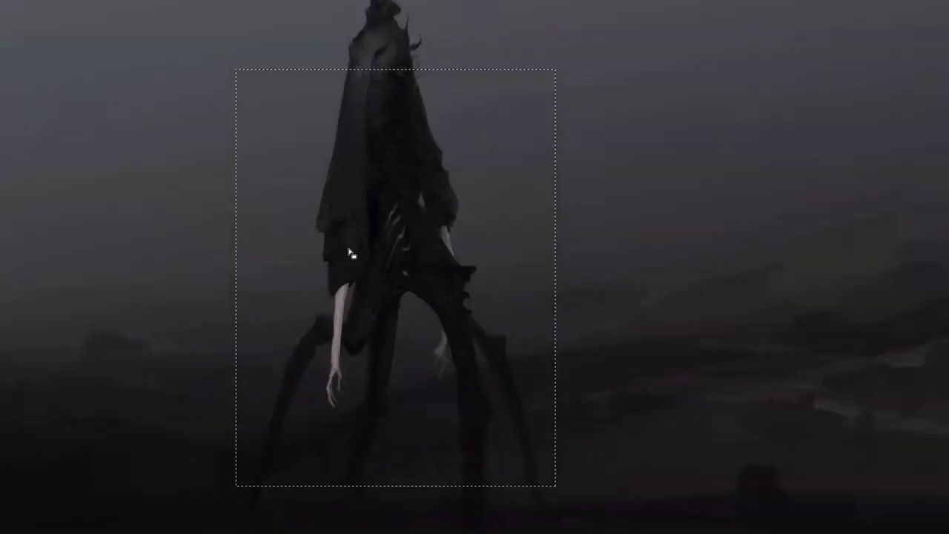
pyautogui.hotkey('ctrl', 'd')
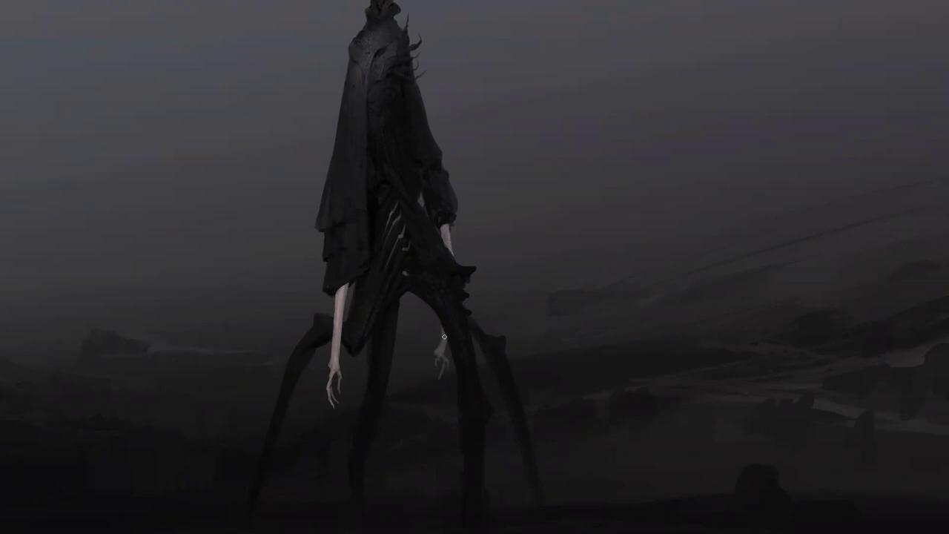
pyautogui.keyDown('alt'); pyautogui.click(449, 389); pyautogui.keyUp('alt')
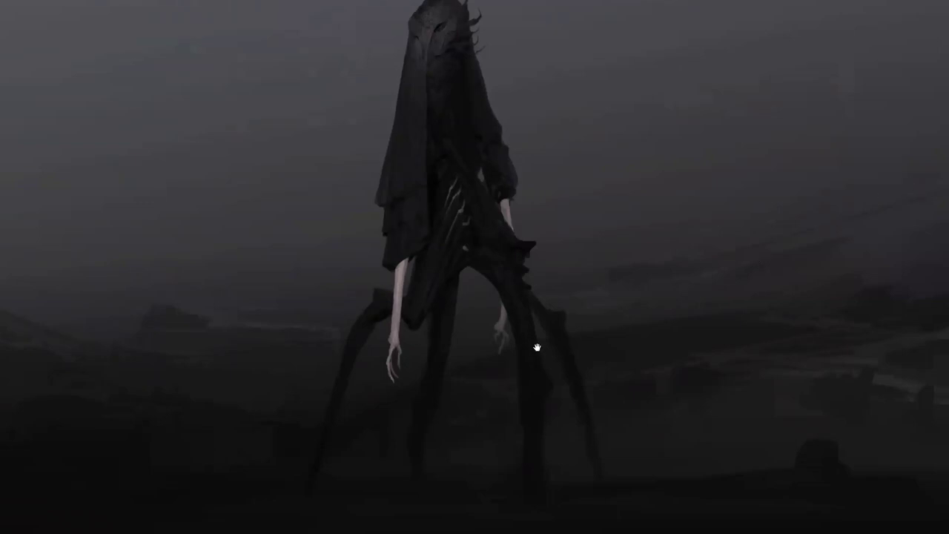
# Fit the whole painting on screen and mirror it horizontally to check the creature's proportions.
pyautogui.press('Tab')
pyautogui.press('Tab')
pyautogui.press('Tab')
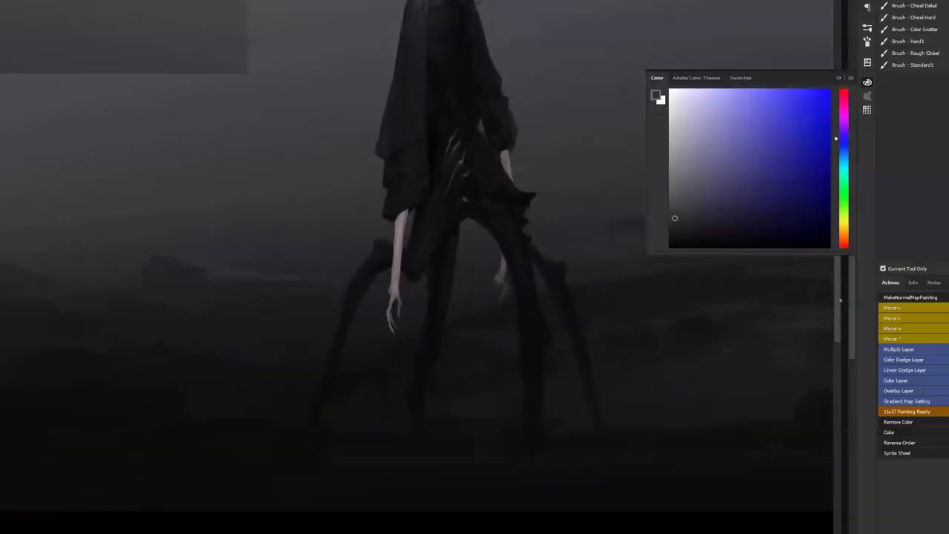
pyautogui.press('Tab')
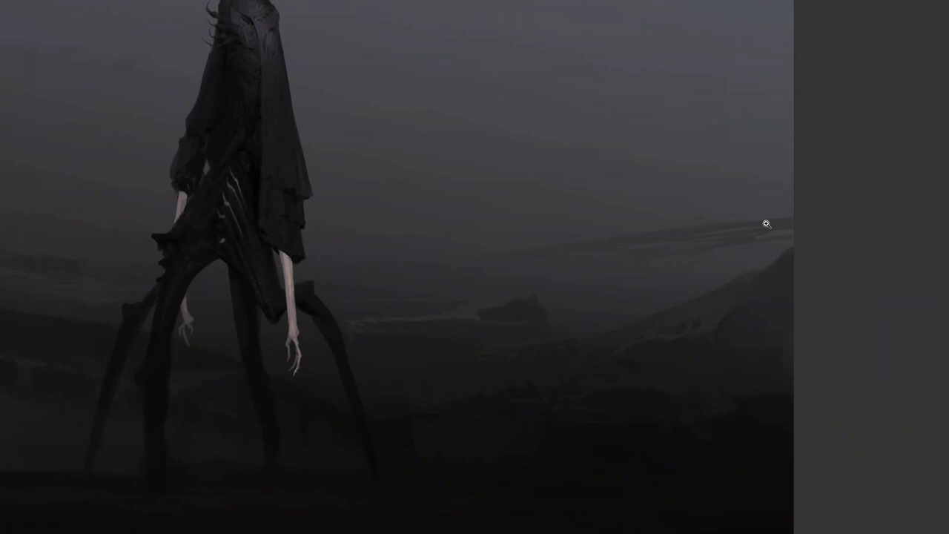
pyautogui.hotkey('ctrl', '0')
pyautogui.press('m')
pyautogui.press('Tab')
pyautogui.press('Tab')
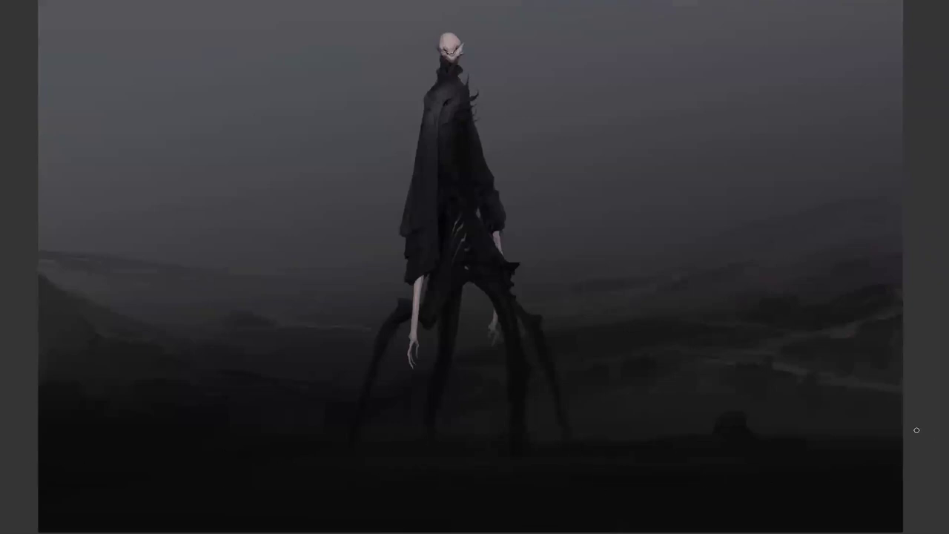
# Hide the side panels, then make and discard a large freehand selection around the figure.
pyautogui.press('Tab')
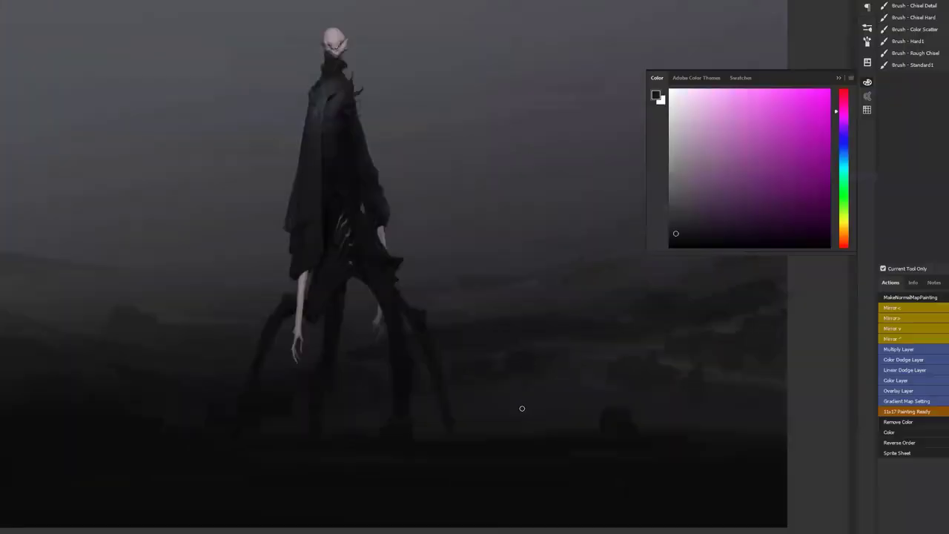
pyautogui.press('Tab')
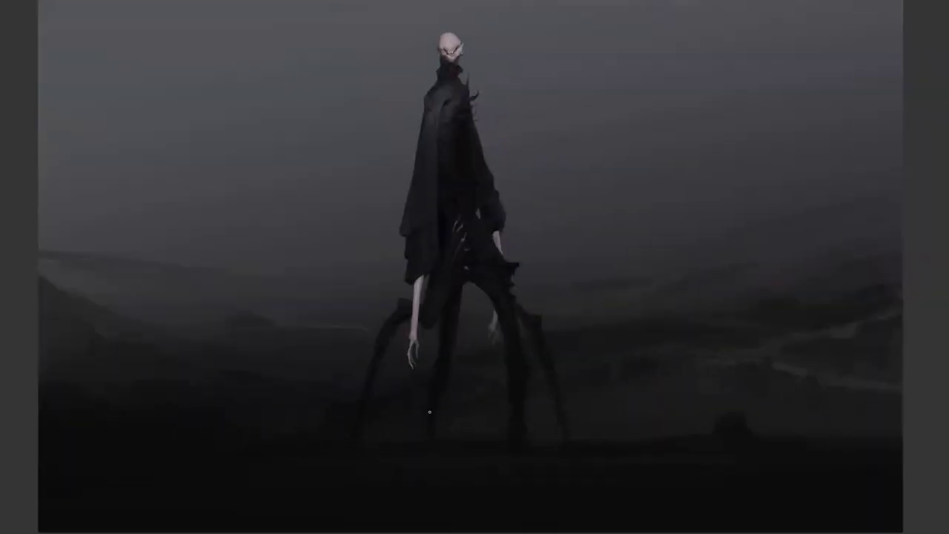
pyautogui.moveTo(38, 494)
pyautogui.mouseDown()
pyautogui.moveTo(705, 520)
pyautogui.moveTo(903, 414)
pyautogui.moveTo(227, 72)
pyautogui.moveTo(222, 82)
pyautogui.mouseUp()
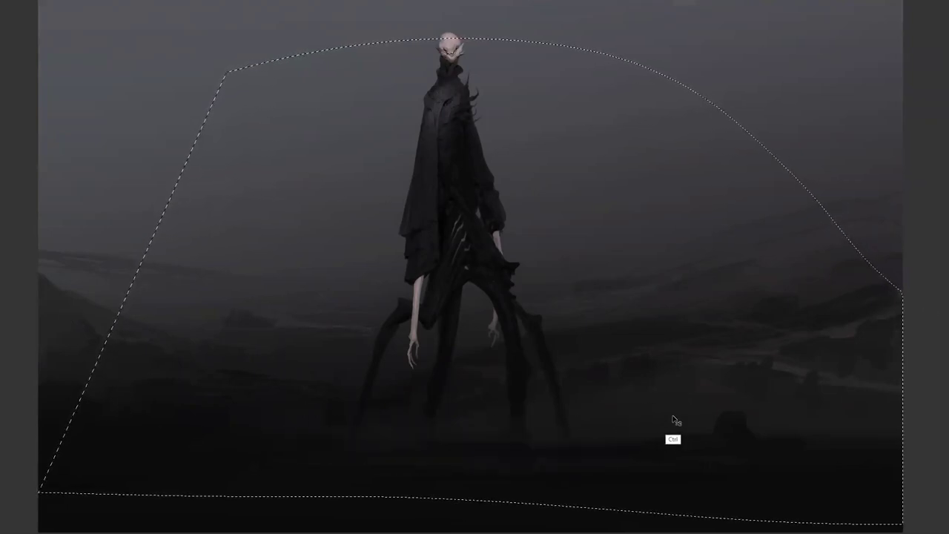
pyautogui.hotkey('ctrl', 'd')
# Lasso a right leg's lower part, invert the selection, paint an extra dark leg, then deselect.
pyautogui.moveTo(507, 345)
pyautogui.mouseDown()
pyautogui.moveTo(515, 447)
pyautogui.moveTo(525, 445)
pyautogui.moveTo(530, 372)
pyautogui.moveTo(519, 338)
pyautogui.moveTo(509, 343)
pyautogui.mouseUp()
pyautogui.hotkey('ctrl', 'shift', 'i')
pyautogui.press('b')
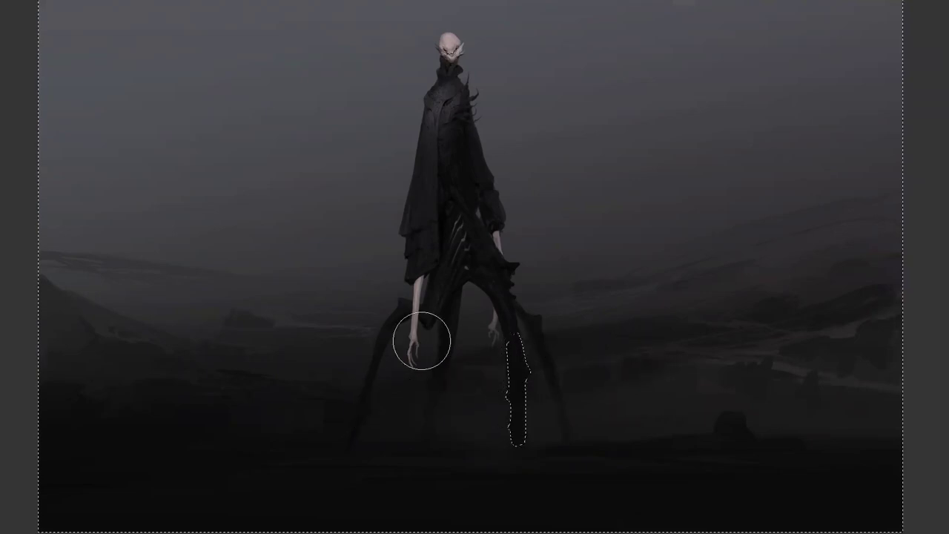
pyautogui.hotkey('ctrl', 'd')
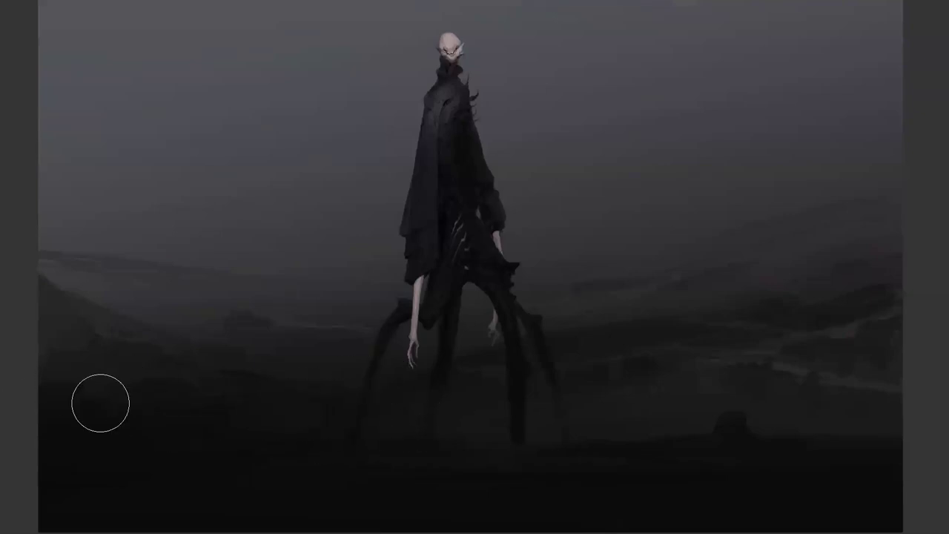
# Sample several colours from the painting, settling on a bluish grey from the fog.
pyautogui.press('Tab')
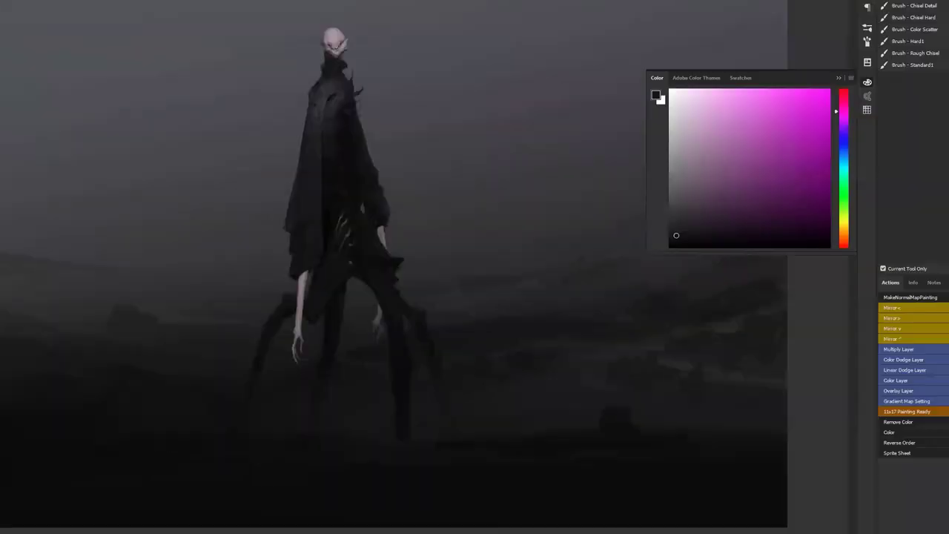
pyautogui.press('Tab')
pyautogui.press('Tab')
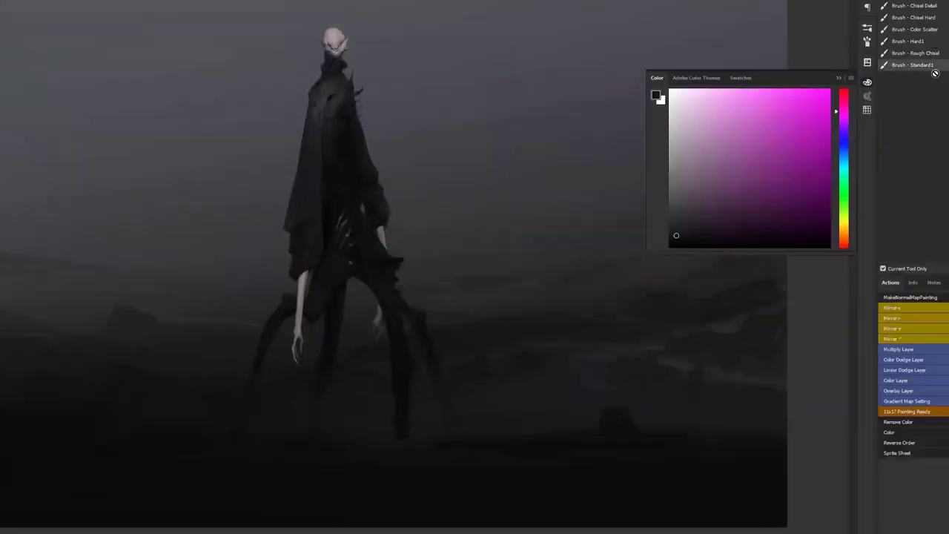
pyautogui.press('Tab')
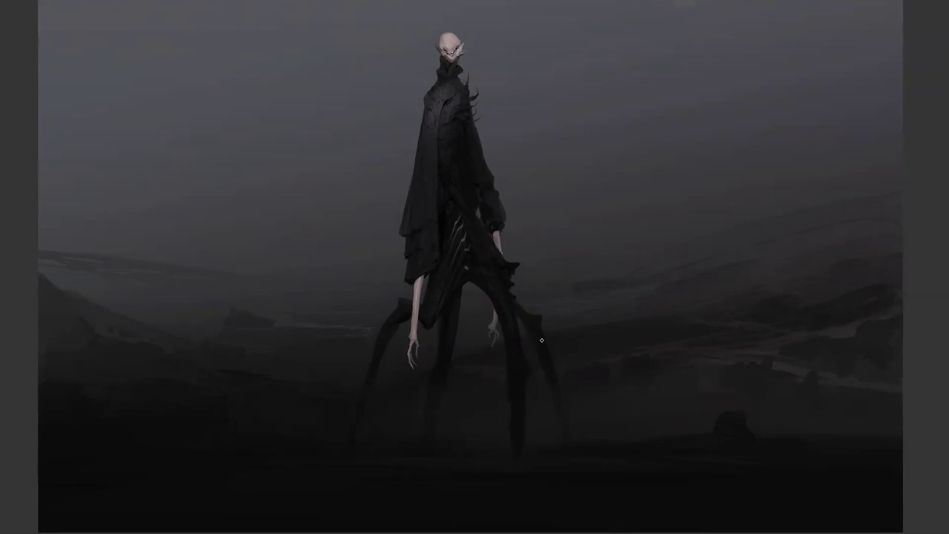
pyautogui.press('Tab')
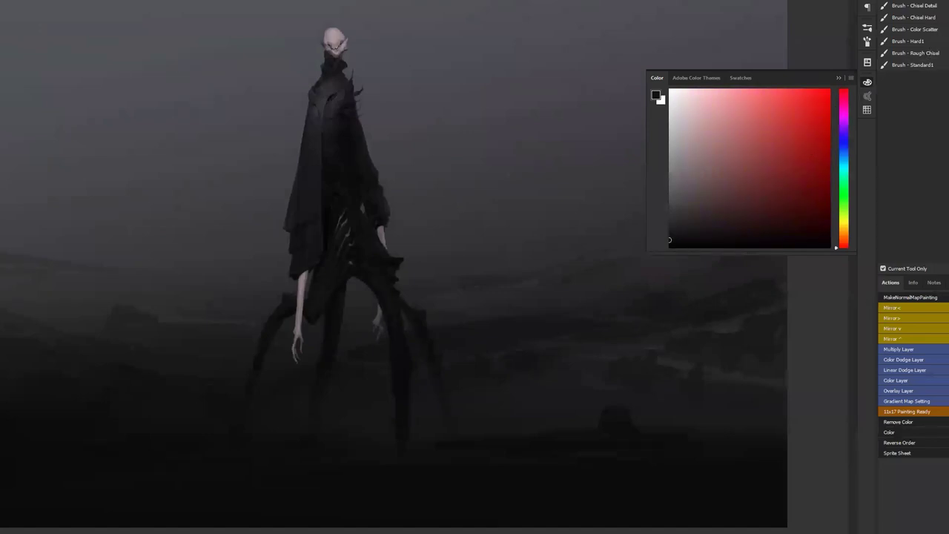
pyautogui.keyDown('alt'); pyautogui.click(445, 346); pyautogui.keyUp('alt')
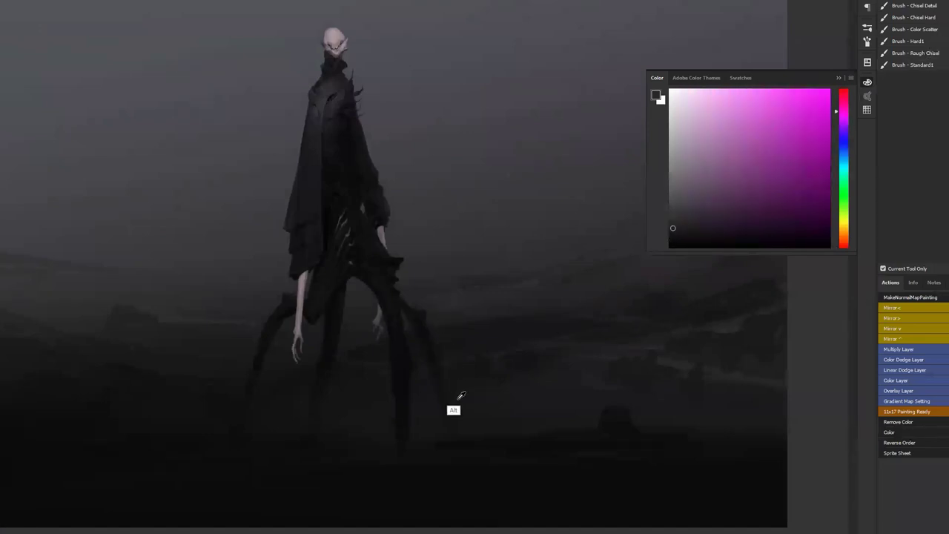
pyautogui.keyDown('alt'); pyautogui.click(458, 419); pyautogui.keyUp('alt')
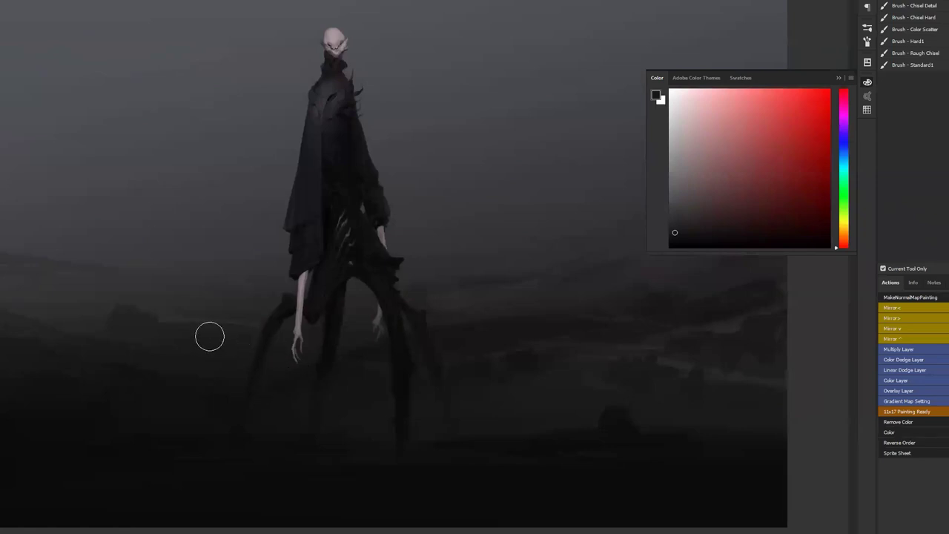
pyautogui.keyDown('alt'); pyautogui.click(162, 311); pyautogui.keyUp('alt')
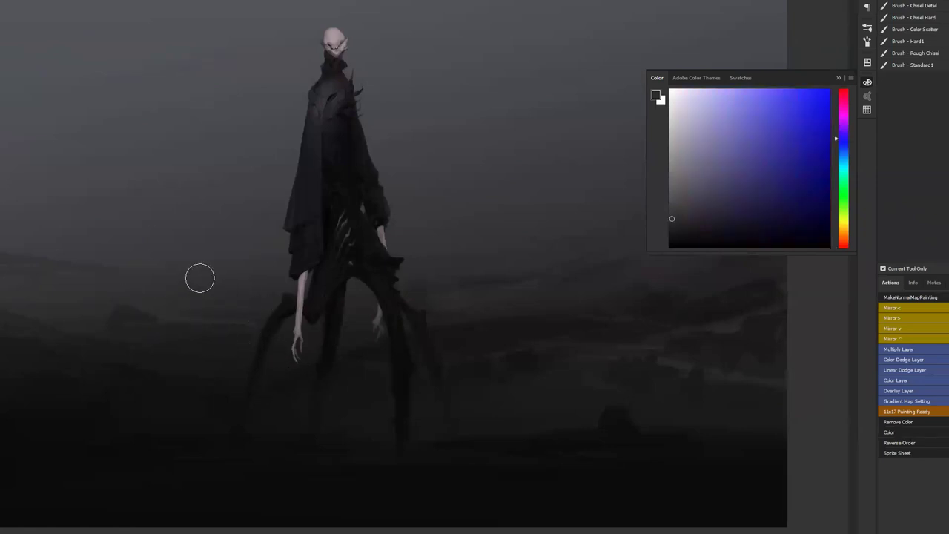
pyautogui.press('Tab')
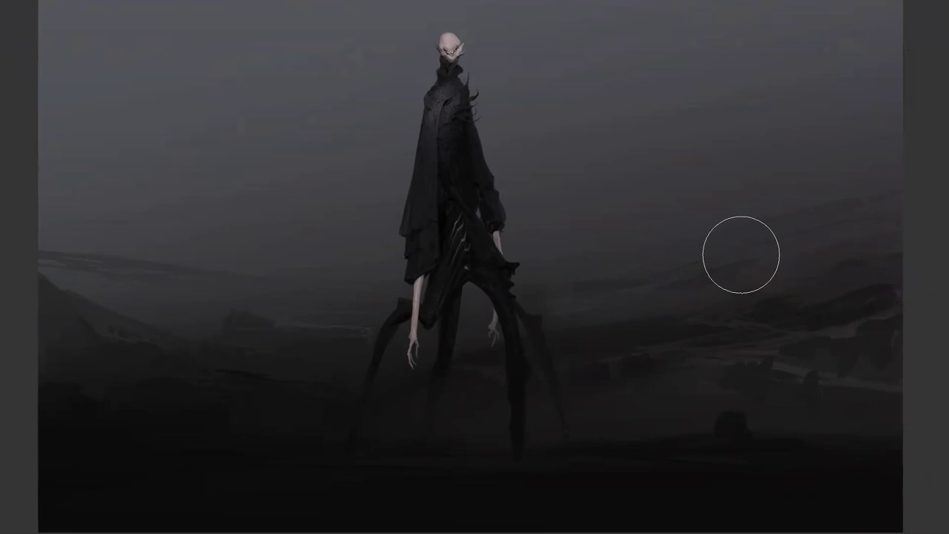
# Zoom in on the creature's collar and head so the whole head fills the view.
pyautogui.press('Tab')
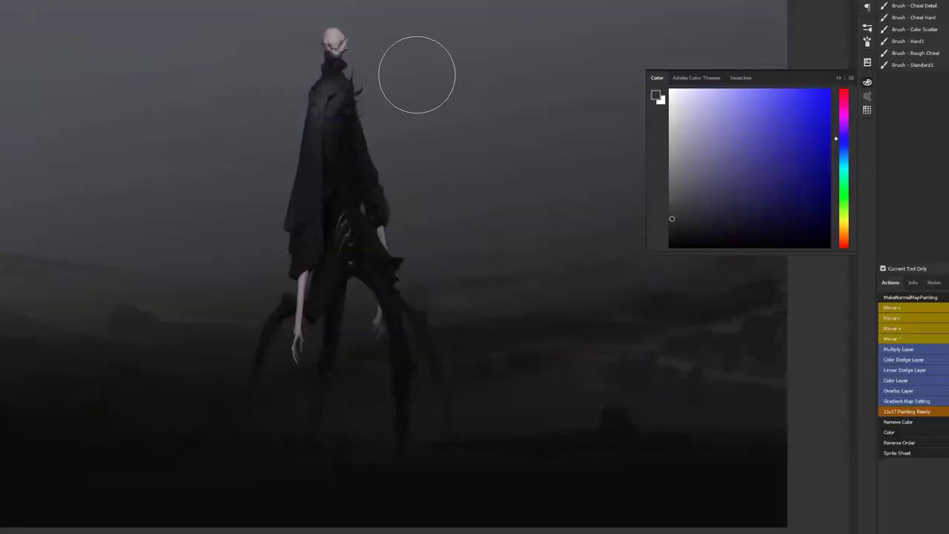
pyautogui.moveTo(346, 57); pyautogui.dragTo(356, 77)
pyautogui.click(471, 50)
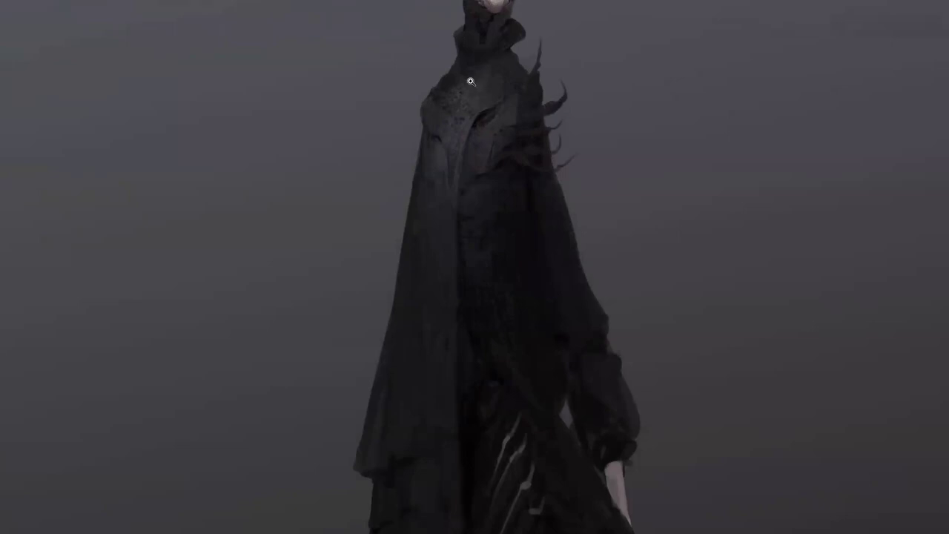
pyautogui.keyDown('alt'); pyautogui.click(439, 169); pyautogui.keyUp('alt')
pyautogui.press('Tab')
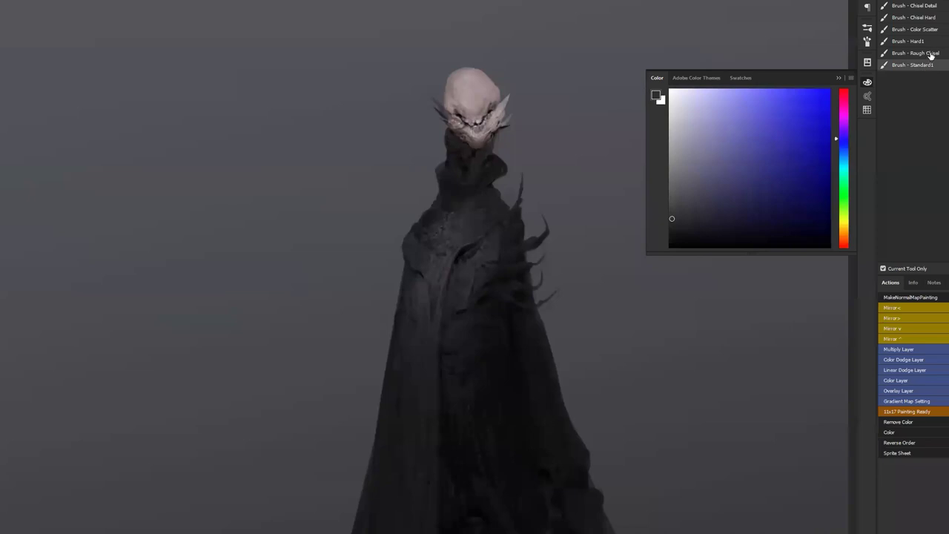
# Zoom in on the head and sample a darker and a lighter pink from it.
pyautogui.click(485, 112)
pyautogui.press('Tab')
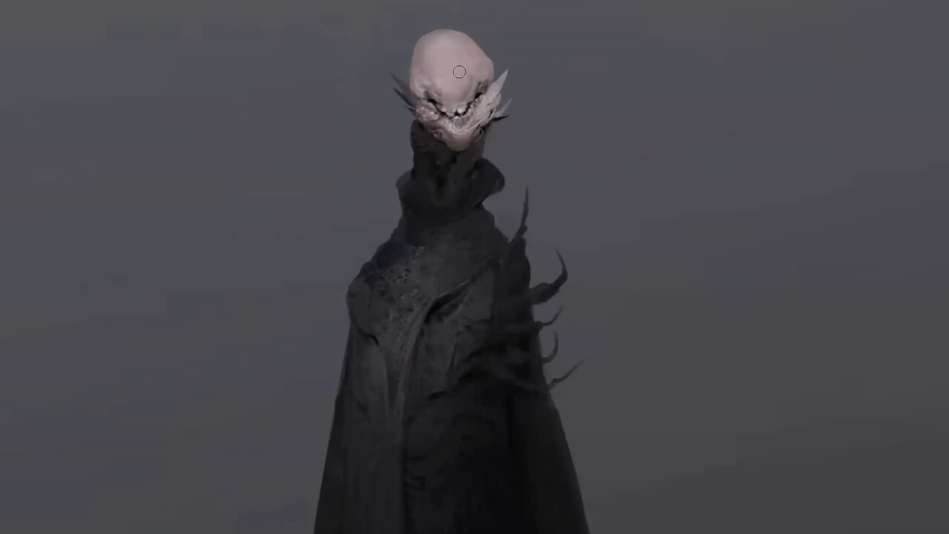
pyautogui.press('Tab')
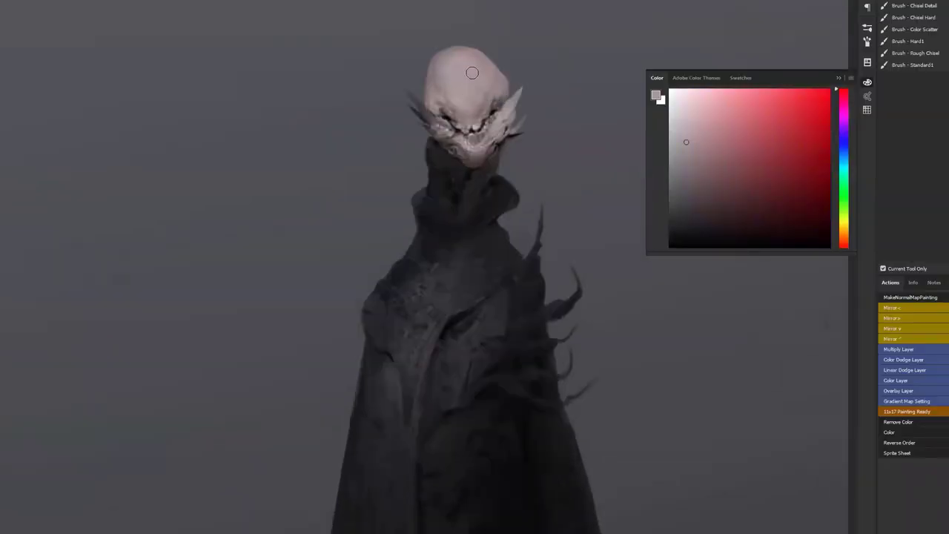
pyautogui.press('b')
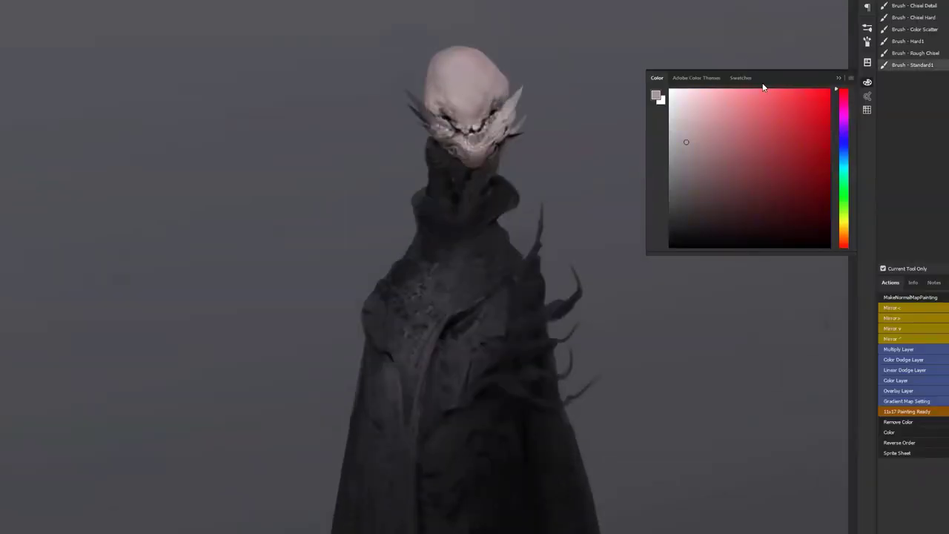
pyautogui.keyDown('alt'); pyautogui.click(445, 69); pyautogui.keyUp('alt')
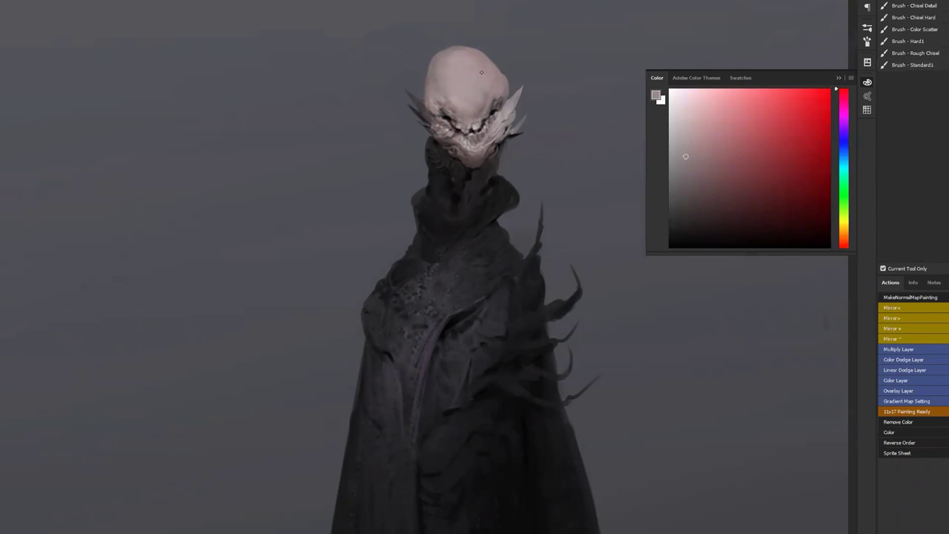
pyautogui.keyDown('alt'); pyautogui.click(458, 67); pyautogui.keyUp('alt')
# Sample a dark greyish pink from the head's edge, switch to white, and fit the painting on screen.
pyautogui.press('d')
pyautogui.keyDown('alt'); pyautogui.click(423, 103); pyautogui.keyUp('alt')
pyautogui.press('x')
pyautogui.hotkey('ctrl', '0')
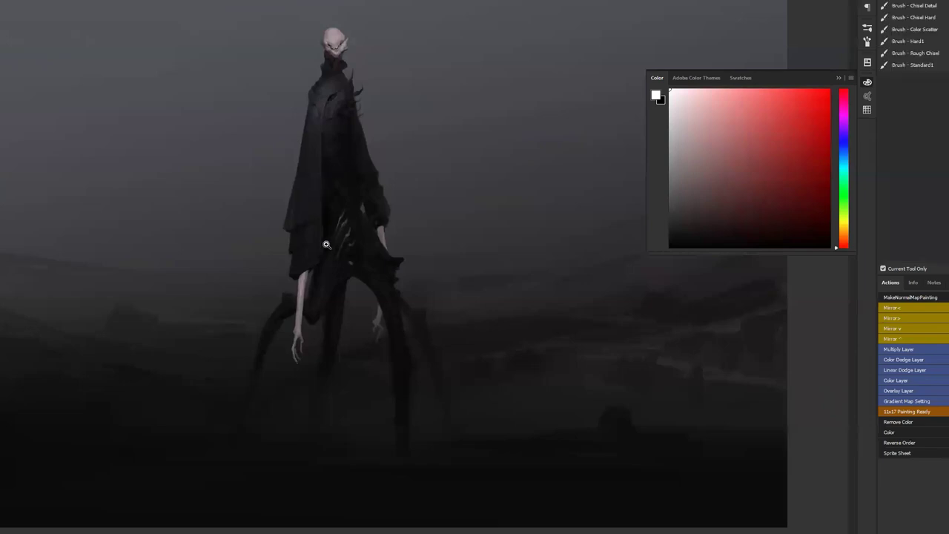
# Zoom in on the torso and sample dark purple tones from the cloak.
pyautogui.click(328, 244)
pyautogui.click(376, 299)
pyautogui.click(378, 300)
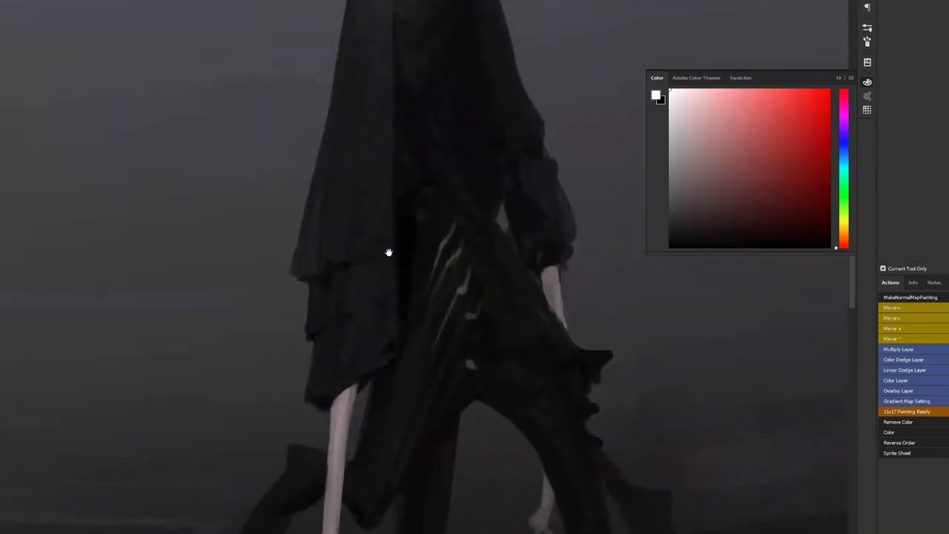
pyautogui.press('b')
pyautogui.press('alt')
pyautogui.keyDown('alt'); pyautogui.click(392, 20); pyautogui.keyUp('alt')
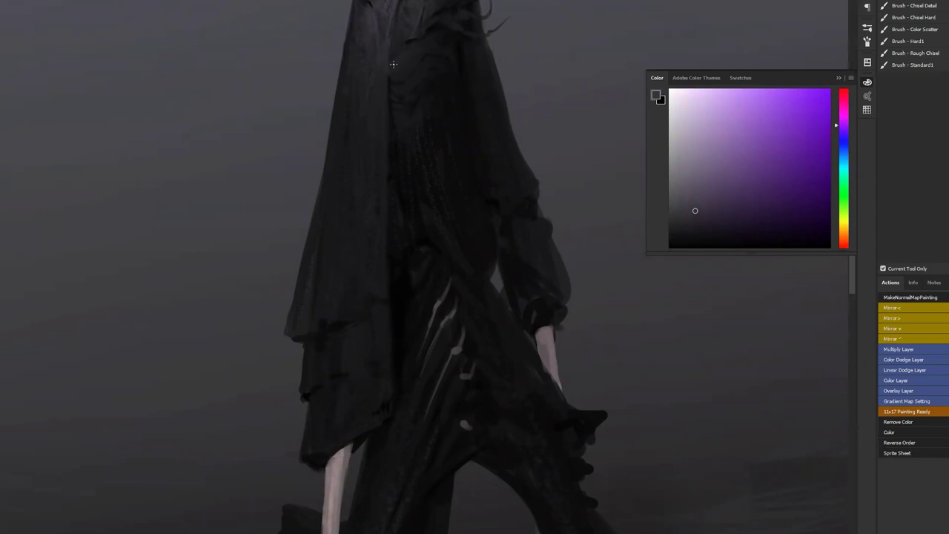
pyautogui.keyDown('alt'); pyautogui.click(401, 83); pyautogui.keyUp('alt')
# Paint deeper cloak shading with a larger brush and darker purplish tones, then zoom out.
pyautogui.press('e')
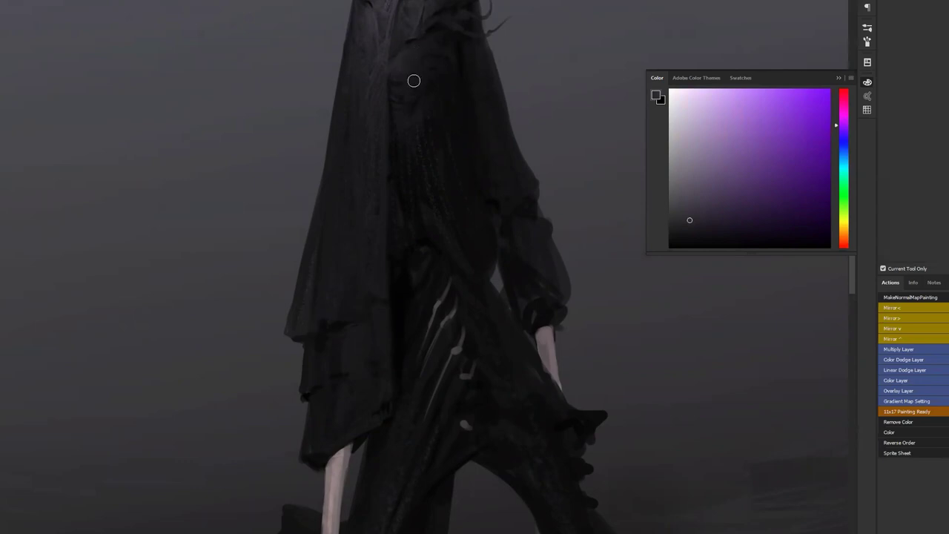
pyautogui.press('b')
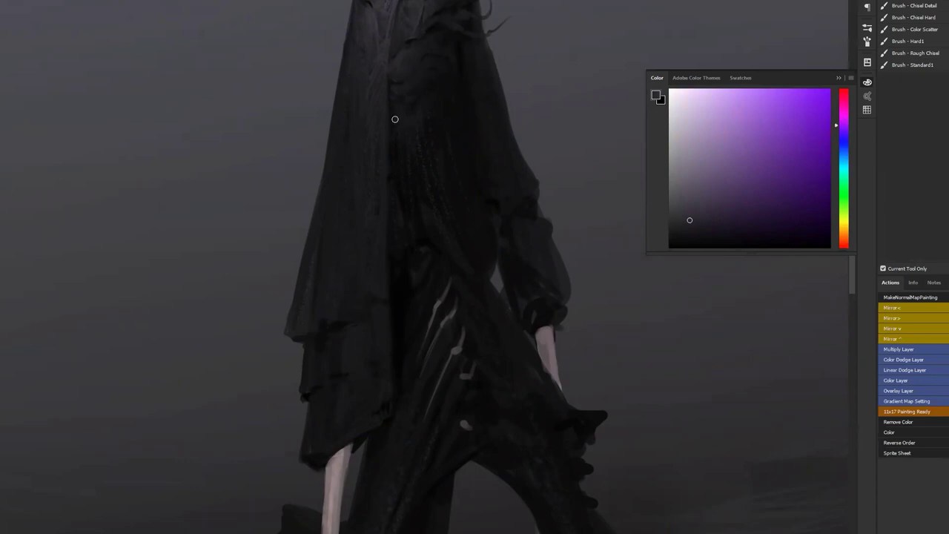
pyautogui.keyDown('alt'); pyautogui.click(397, 123); pyautogui.keyUp('alt')
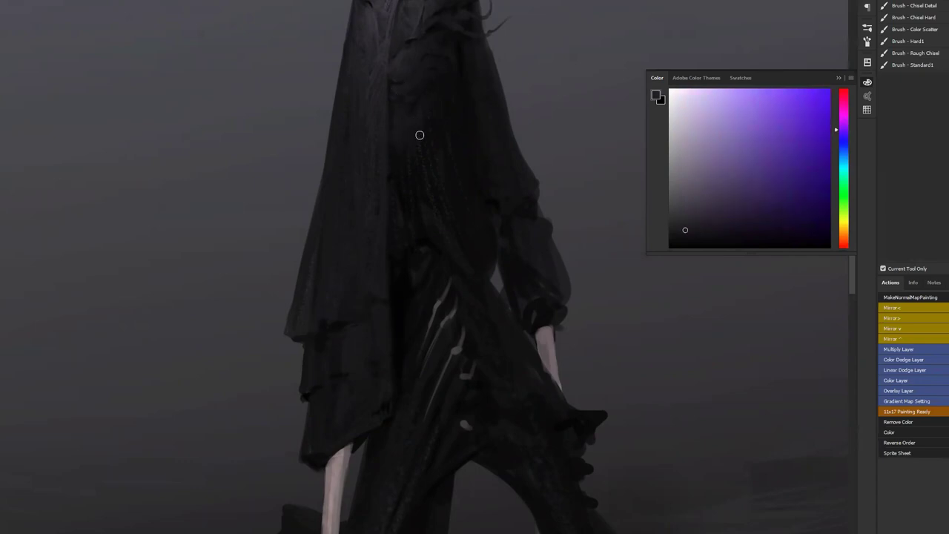
pyautogui.press(']')
pyautogui.press(']')
pyautogui.keyDown('alt'); pyautogui.click(413, 158); pyautogui.keyUp('alt')
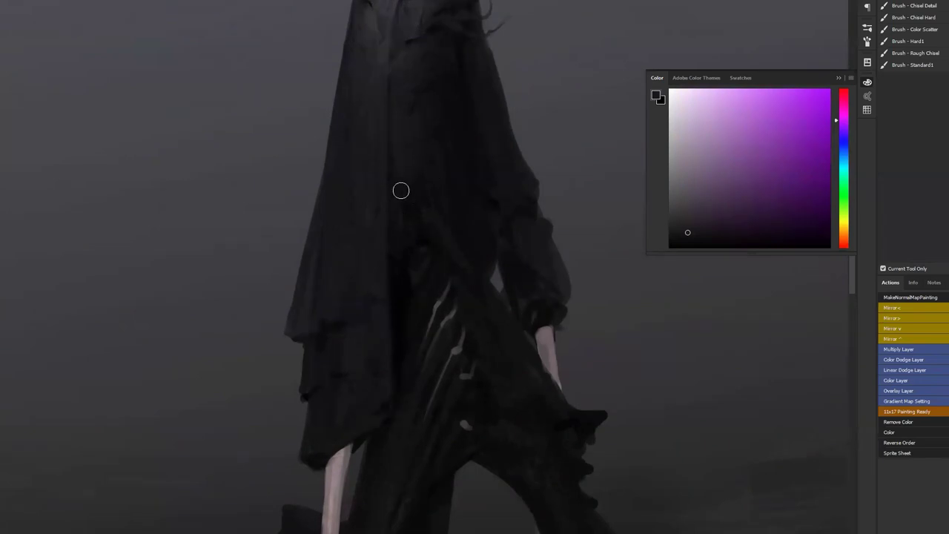
pyautogui.keyDown('alt'); pyautogui.click(441, 251); pyautogui.keyUp('alt')
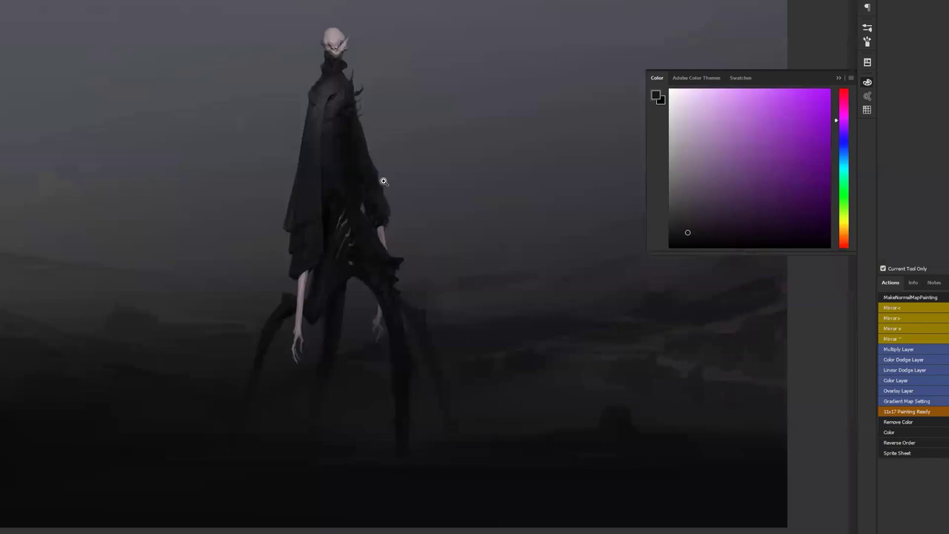
# Mirror the canvas, zoom in on the cloak, and shrink the brush to a fine tip.
pyautogui.press('Tab')
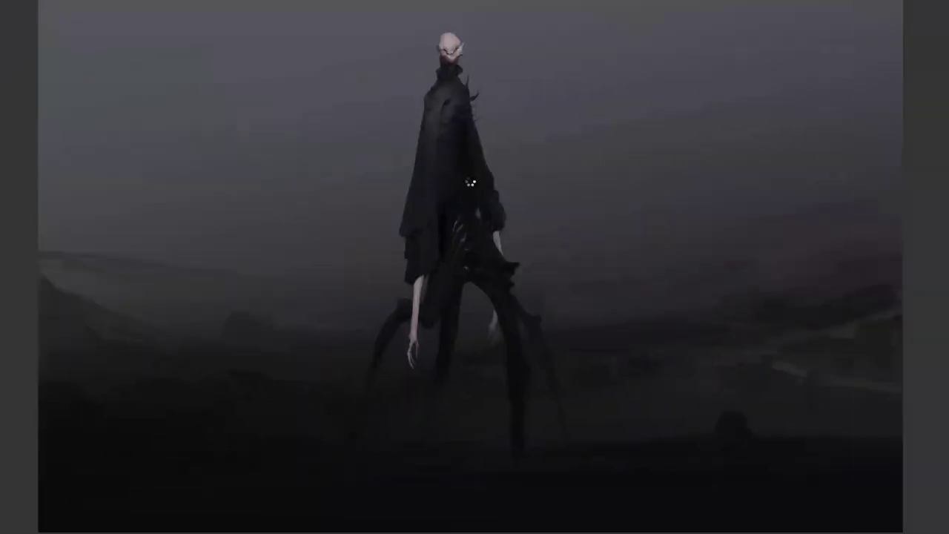
pyautogui.press('F2')
pyautogui.keyDown('ctrl'); pyautogui.click(502, 150); pyautogui.keyUp('ctrl')
pyautogui.keyDown('ctrl'); pyautogui.click(502, 150); pyautogui.keyUp('ctrl')
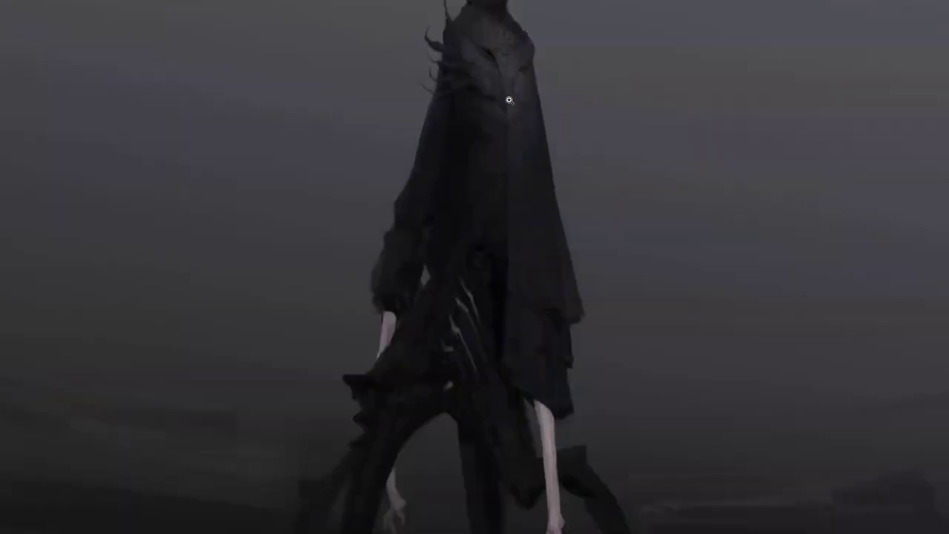
pyautogui.keyDown('ctrl'); pyautogui.click(502, 99); pyautogui.keyUp('ctrl')
pyautogui.press('[')
pyautogui.press('[')
pyautogui.press('[')
pyautogui.press('[')
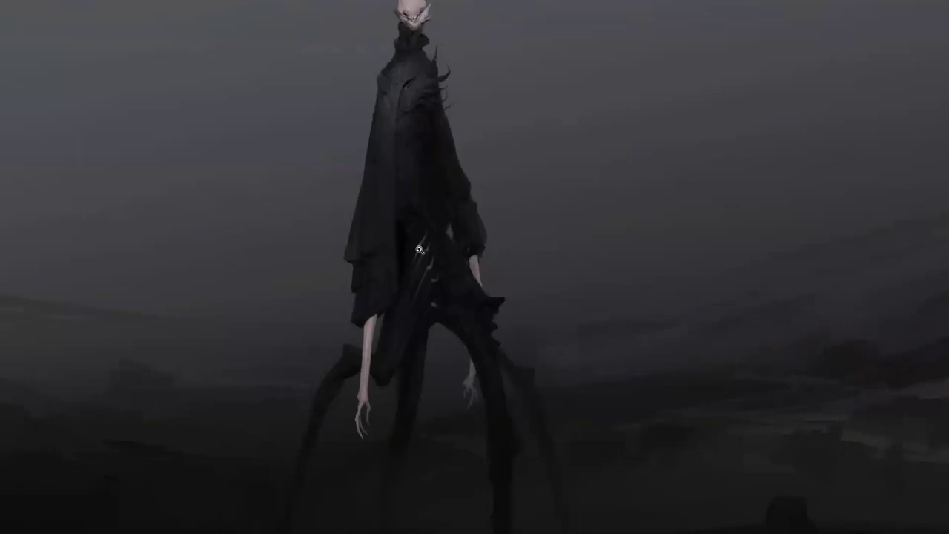
# Paint dark strokes extending the cloak's left shoulder edge and darkening its outer edge.
pyautogui.click(391, 77)
pyautogui.click(393, 87)
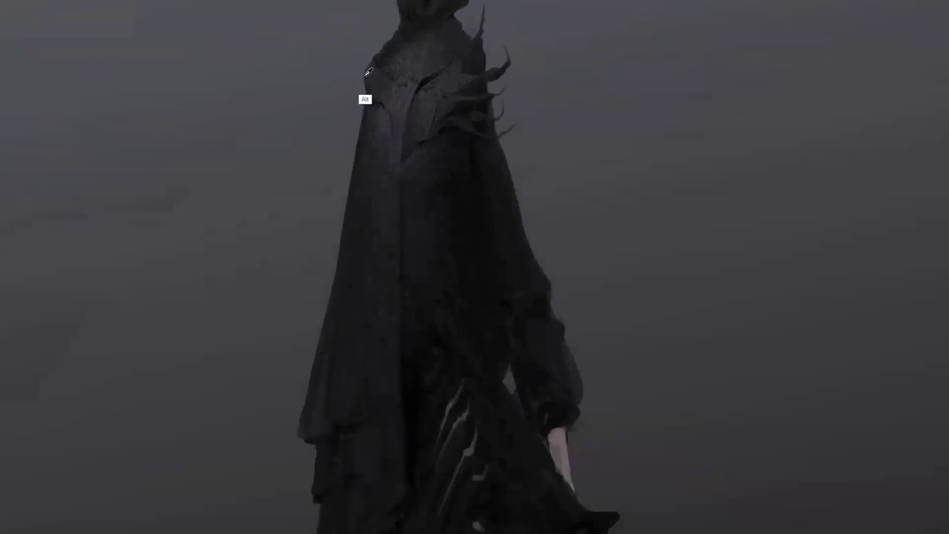
pyautogui.moveTo(358, 80); pyautogui.dragTo(356, 90)
pyautogui.hotkey('ctrl', '0')
pyautogui.click(489, 93)
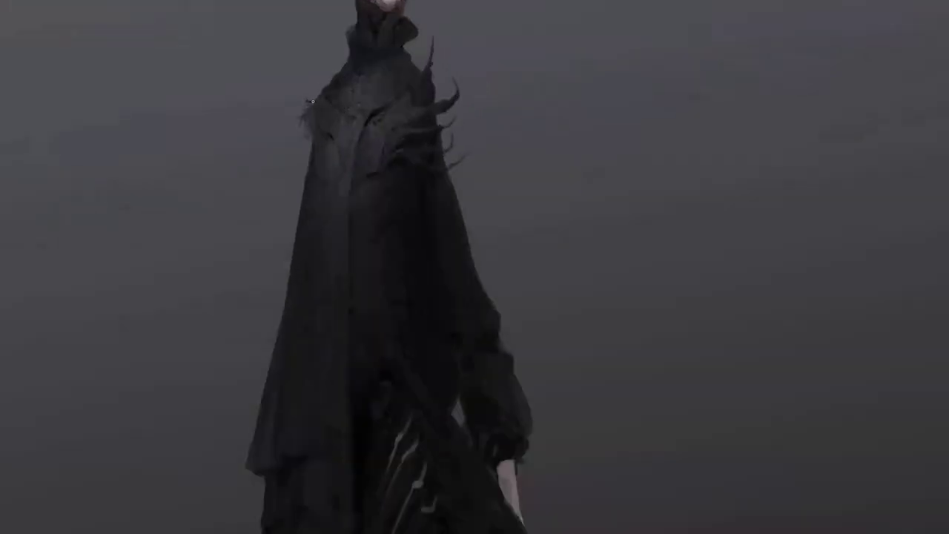
pyautogui.moveTo(314, 140); pyautogui.dragTo(302, 188)
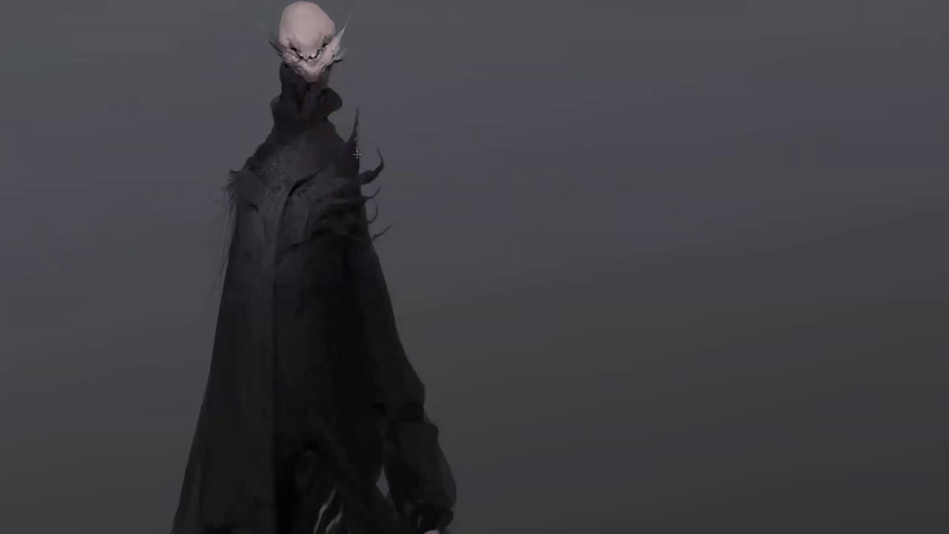
pyautogui.press('ctrl')
pyautogui.press('ctrl')
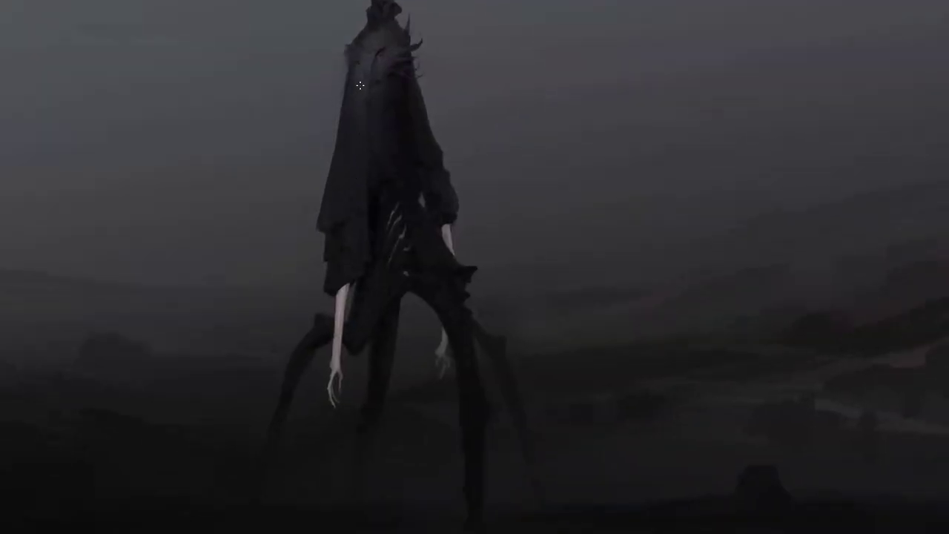
pyautogui.scroll(6, 364, 97)
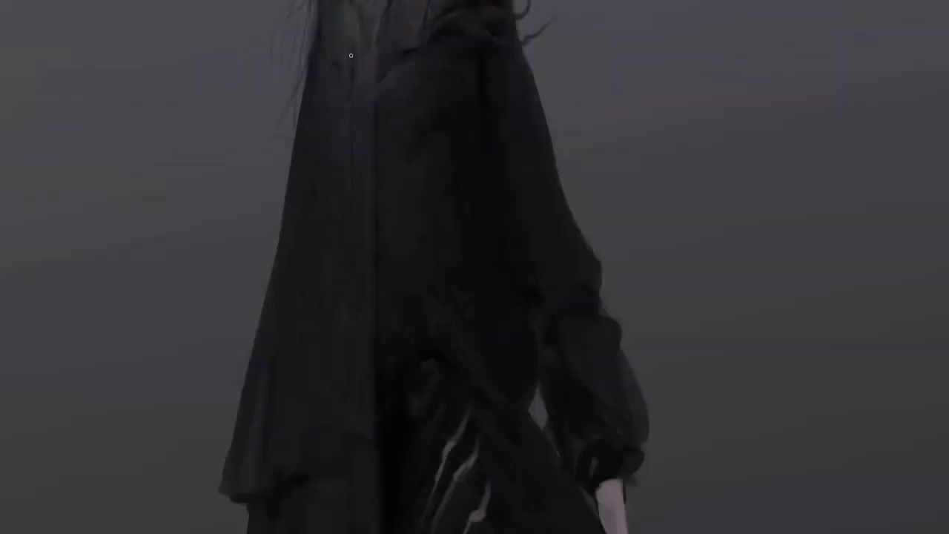
pyautogui.scroll(-6, 358, 205)
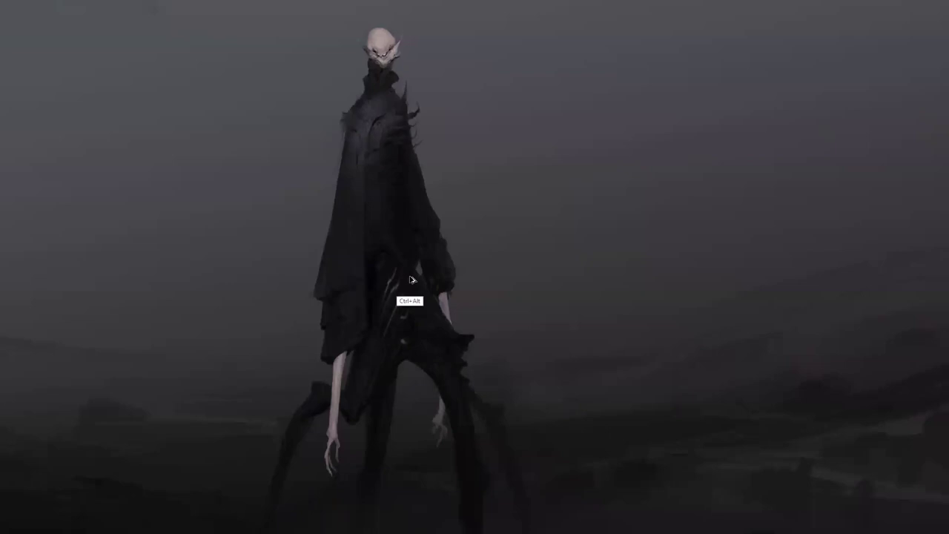
# Paint sharper facial features on the pale head, then step back through history to compare.
pyautogui.scroll(-5, 429, 286)
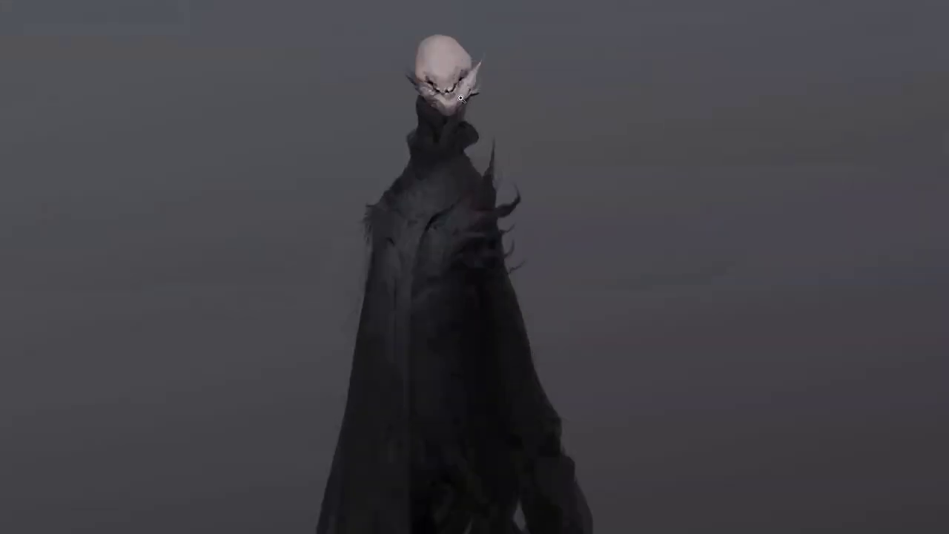
pyautogui.moveTo(445, 108)
pyautogui.mouseDown()
pyautogui.moveTo(466, 53)
pyautogui.moveTo(454, 77)
pyautogui.mouseUp()
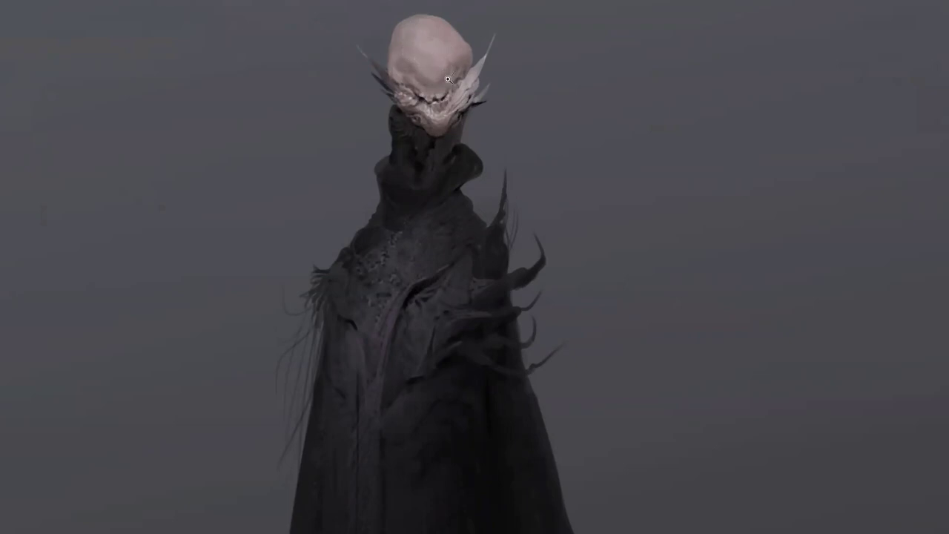
pyautogui.hotkey('ctrl', 'alt', 'z')
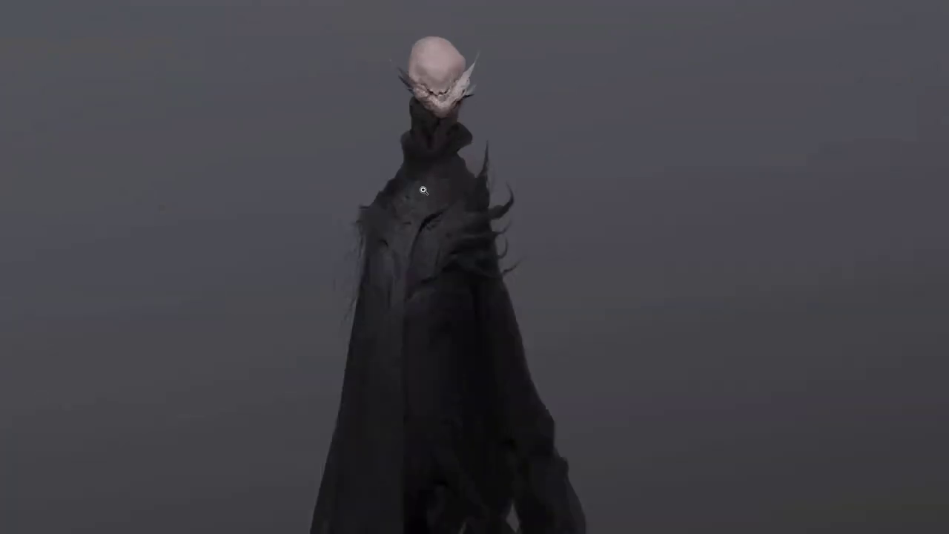
pyautogui.hotkey('ctrl', 'alt', 'z')
pyautogui.hotkey('ctrl', 'alt', 'z')
pyautogui.hotkey('ctrl', 'alt', 'z')
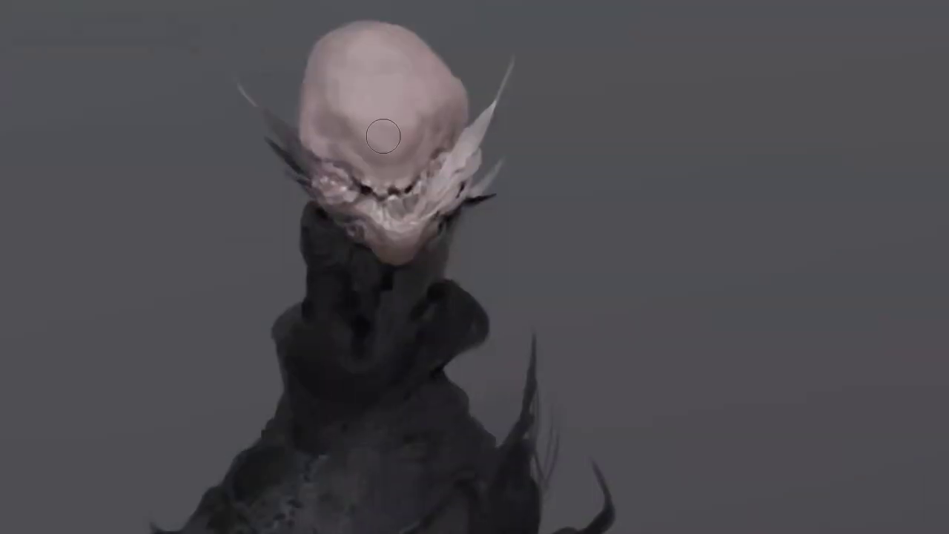
pyautogui.press('alt')
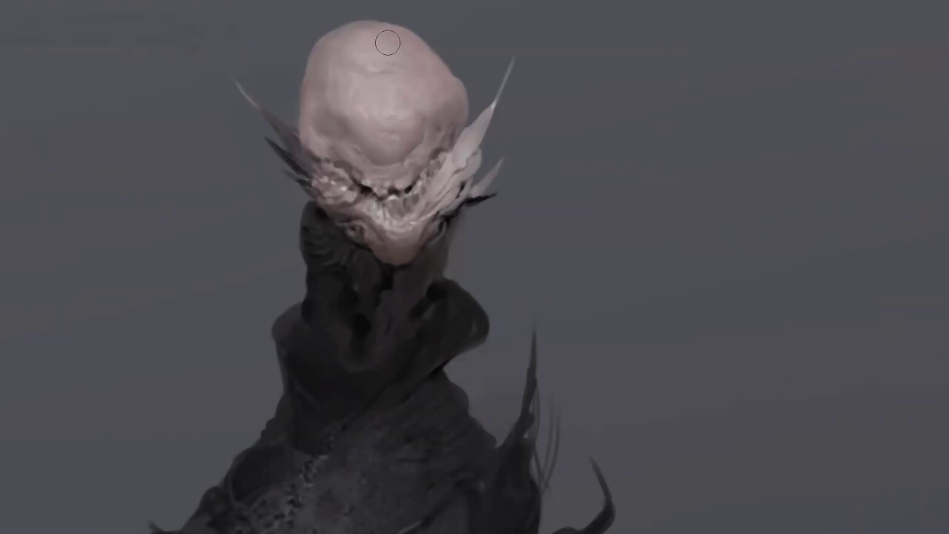
pyautogui.keyDown('alt'); pyautogui.click(421, 130); pyautogui.keyUp('alt')
pyautogui.keyDown('alt'); pyautogui.click(421, 130); pyautogui.keyUp('alt')
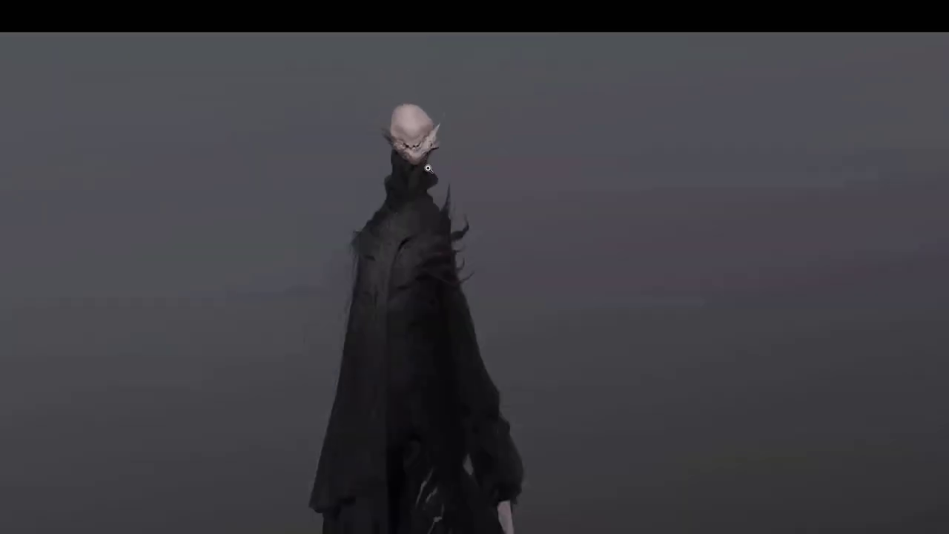
pyautogui.press('Tab')
pyautogui.press('Tab')
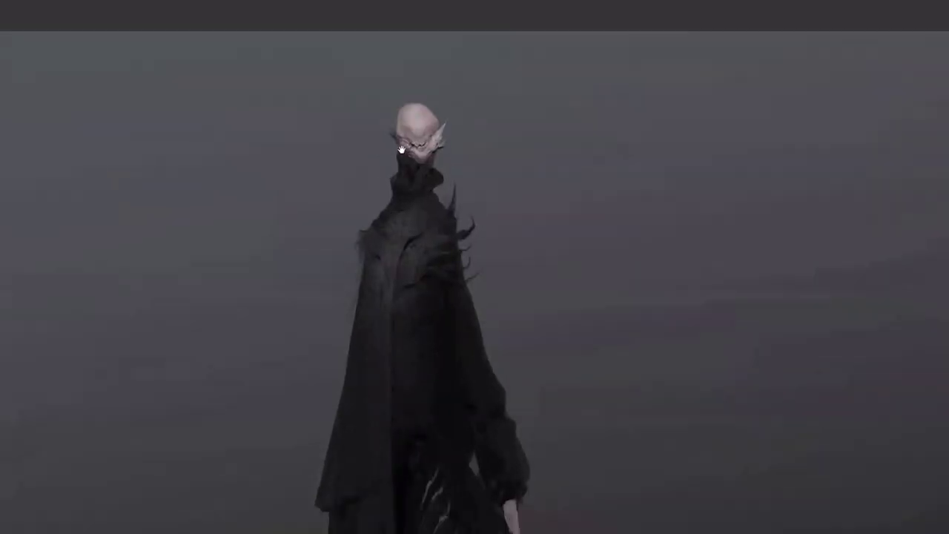
pyautogui.click(401, 55)
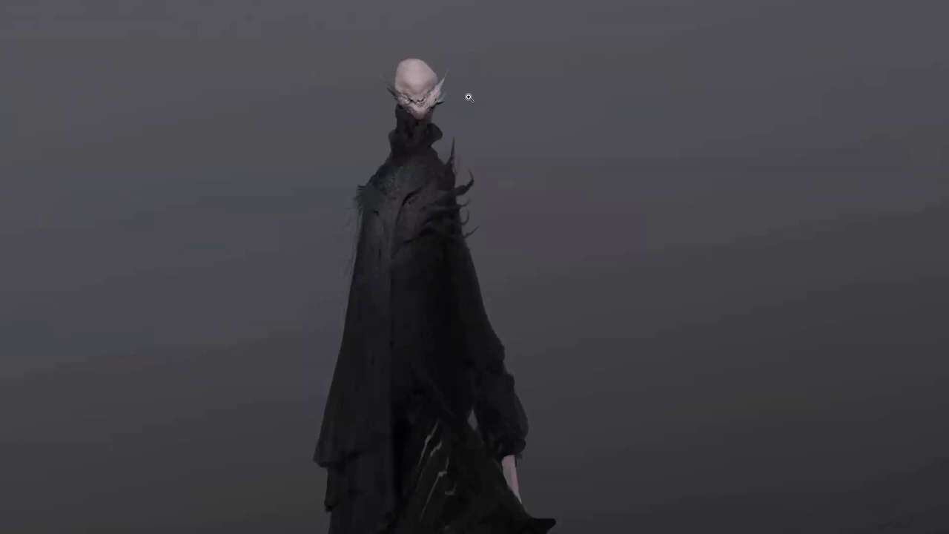
pyautogui.press('alt')
pyautogui.keyDown('alt'); pyautogui.click(576, 295); pyautogui.keyUp('alt')
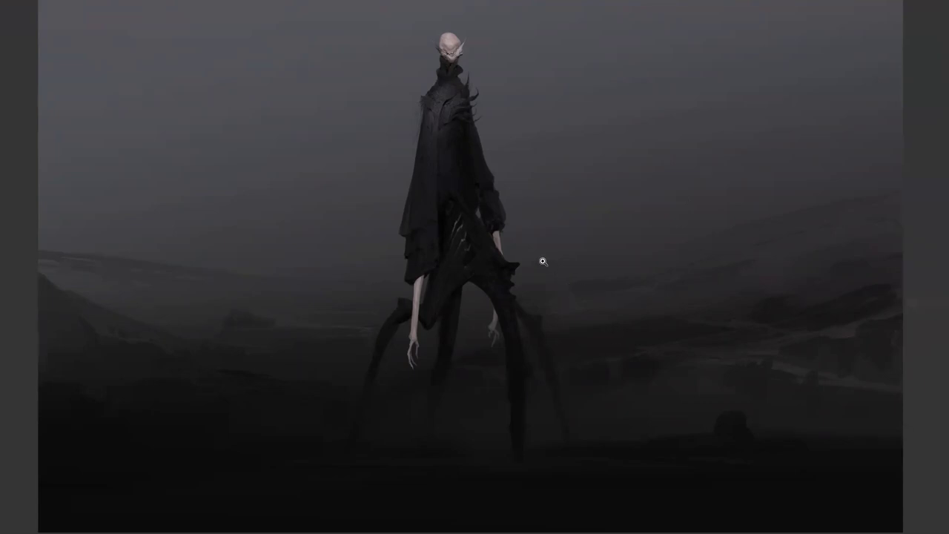
# Zoom out over the painting, then zoom back in on the creature's legs and ground.
pyautogui.keyDown('alt'); pyautogui.click(727, 430); pyautogui.keyUp('alt')
pyautogui.click(719, 426)
pyautogui.click(719, 425)
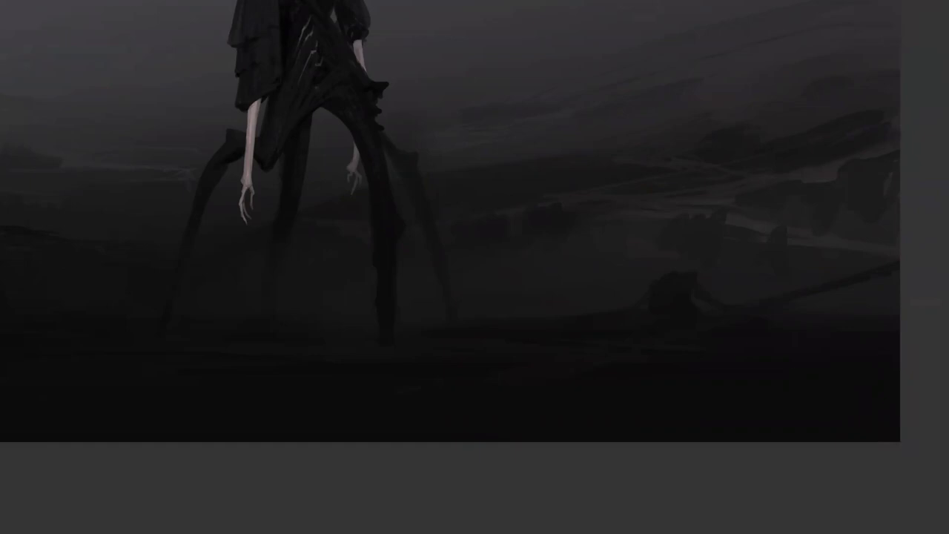
# Fit the whole painting in the window, show the panels, shift the view and zoom out.
pyautogui.hotkey('ctrl', '0')
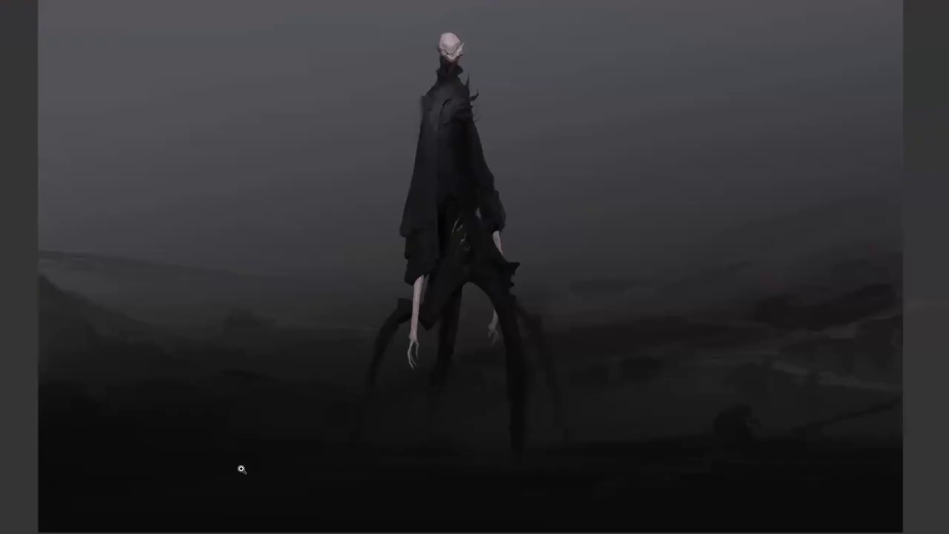
pyautogui.press('Tab')
pyautogui.press('Tab')
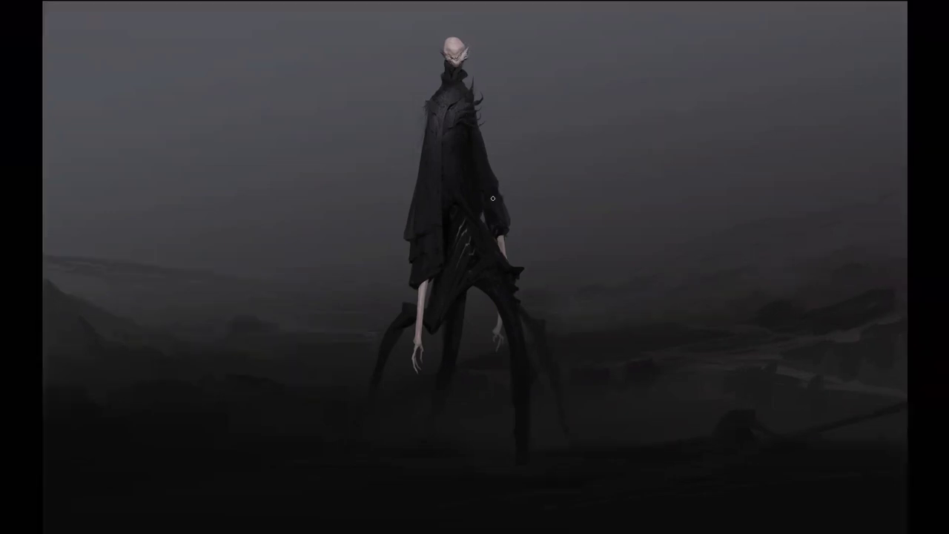
pyautogui.moveTo(548, 261); pyautogui.dragTo(616, 215)
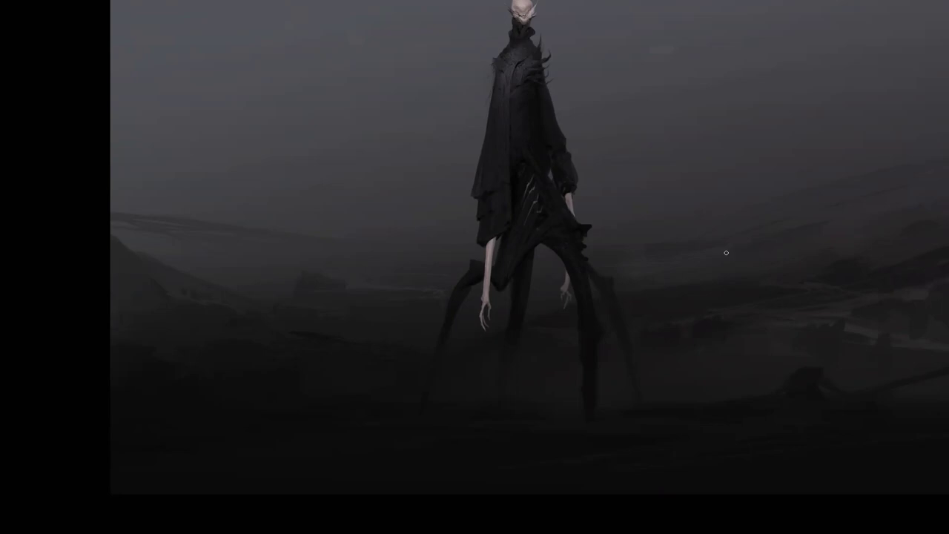
pyautogui.hotkey('ctrl', '-')
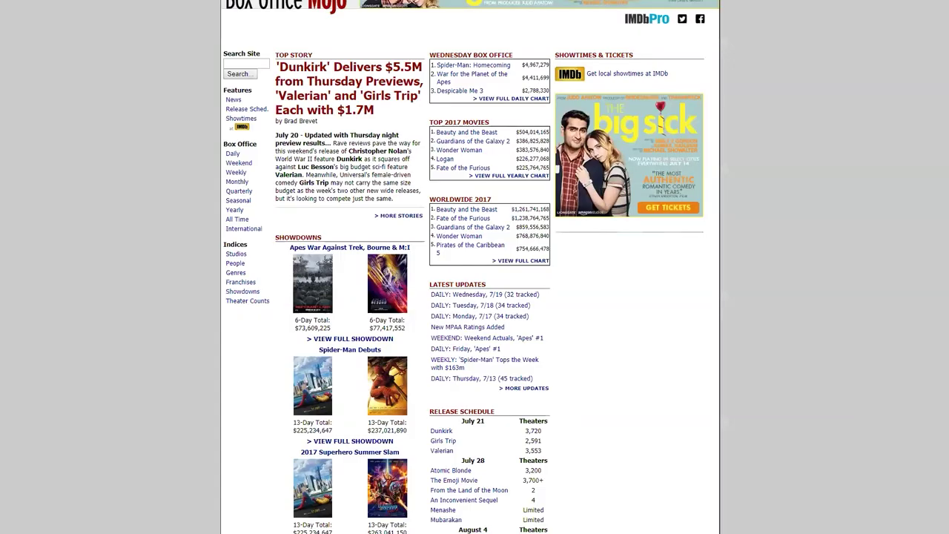
# Search the site for 'Blade Runner', open the 1982 film's page and select its domestic gross.
pyautogui.click(248, 63)
pyautogui.write('Blade Run')
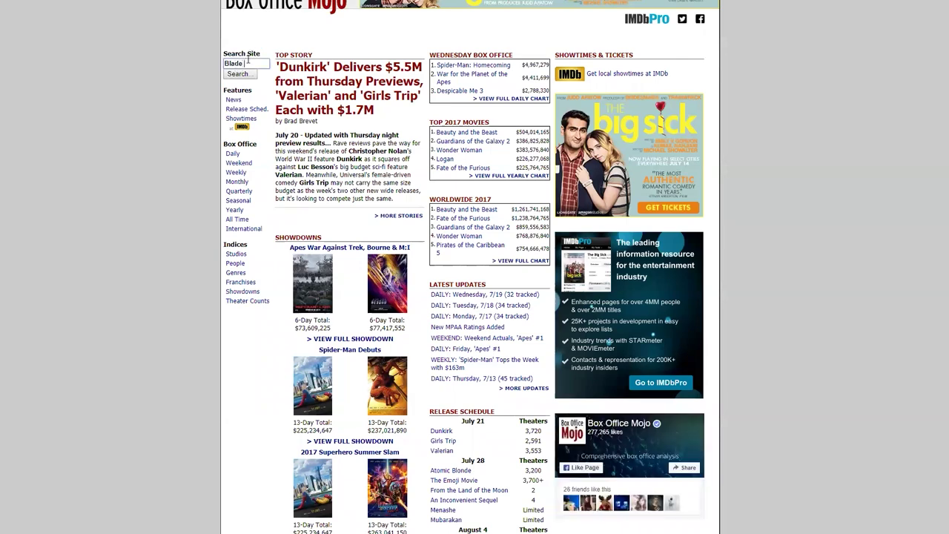
pyautogui.write('ner')
pyautogui.press('Return')
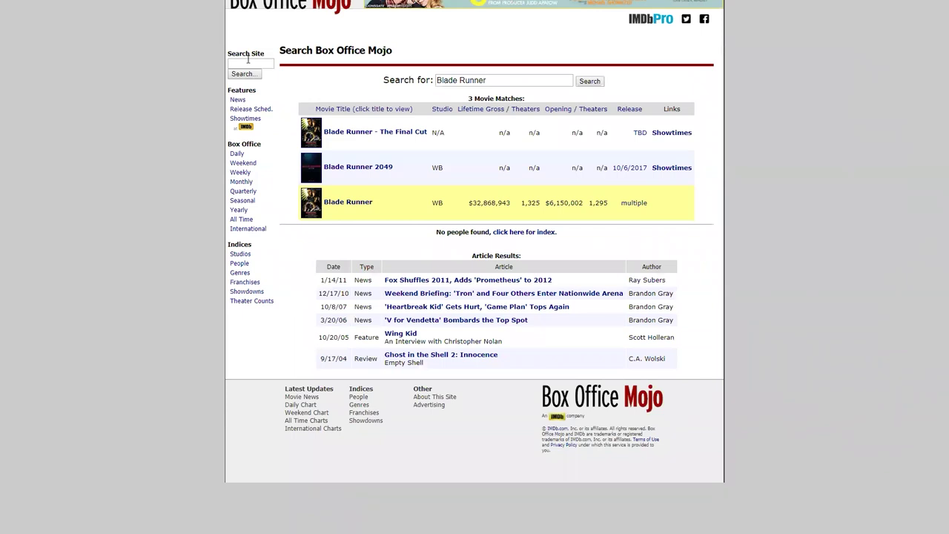
pyautogui.click(366, 205)
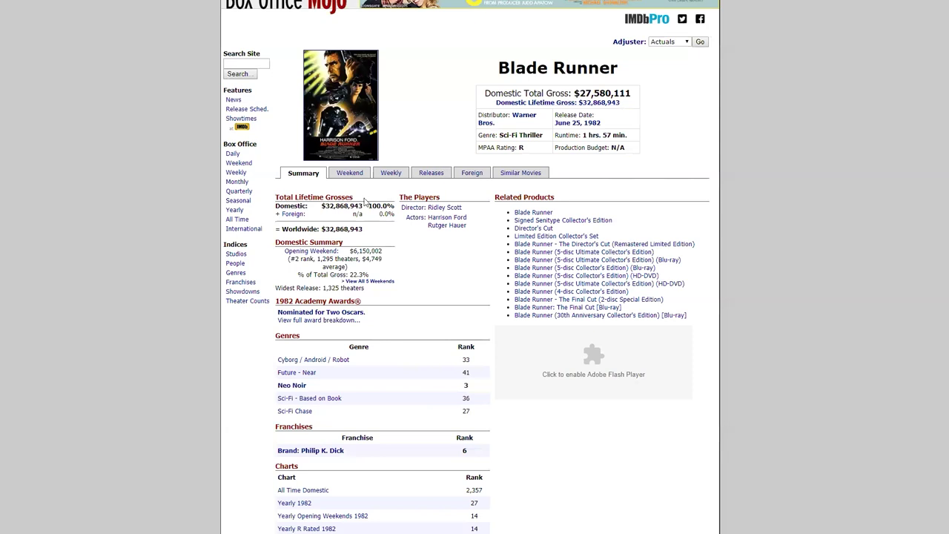
pyautogui.moveTo(580, 93); pyautogui.dragTo(620, 94)
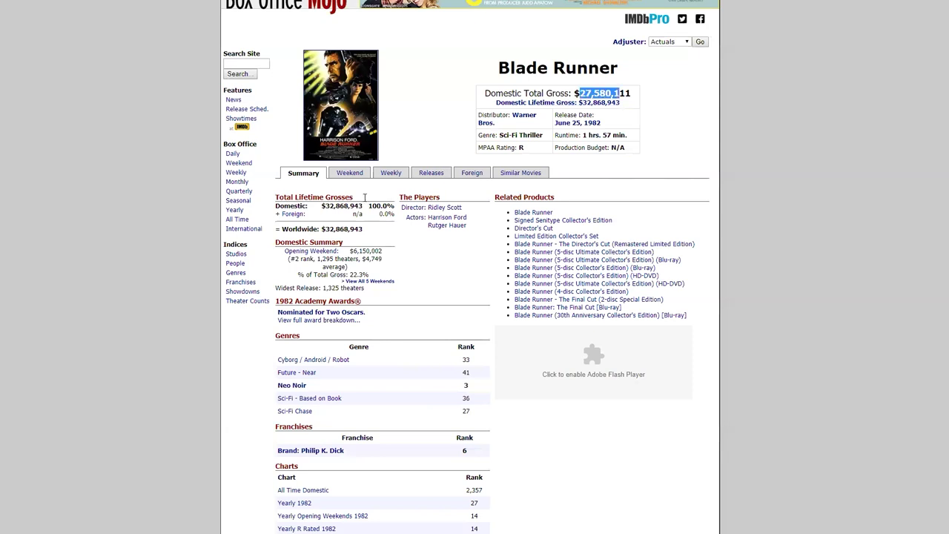
# Clear the selection and reselect Blade Runner's $27,580,111 domestic total gross.
pyautogui.keyDown('shift'); pyautogui.click(364, 199); pyautogui.keyUp('shift')
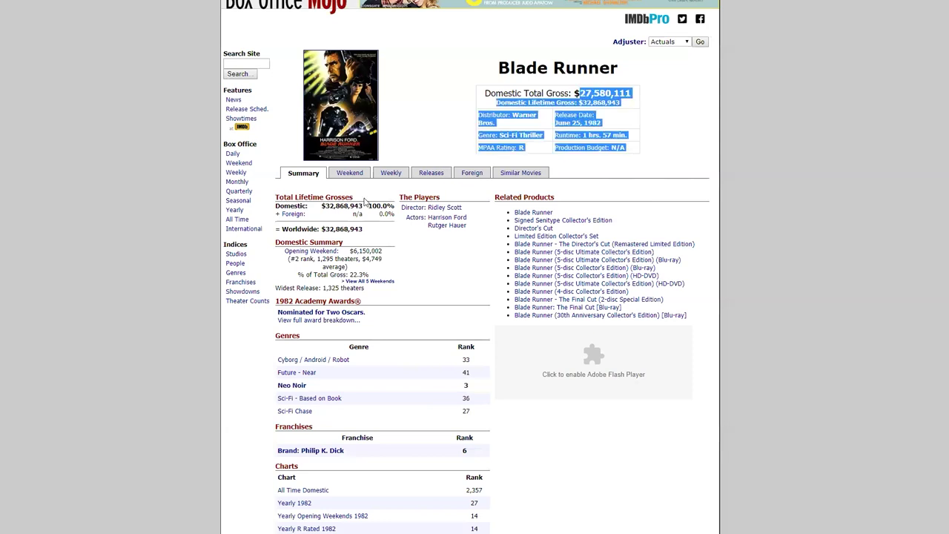
pyautogui.click(365, 198)
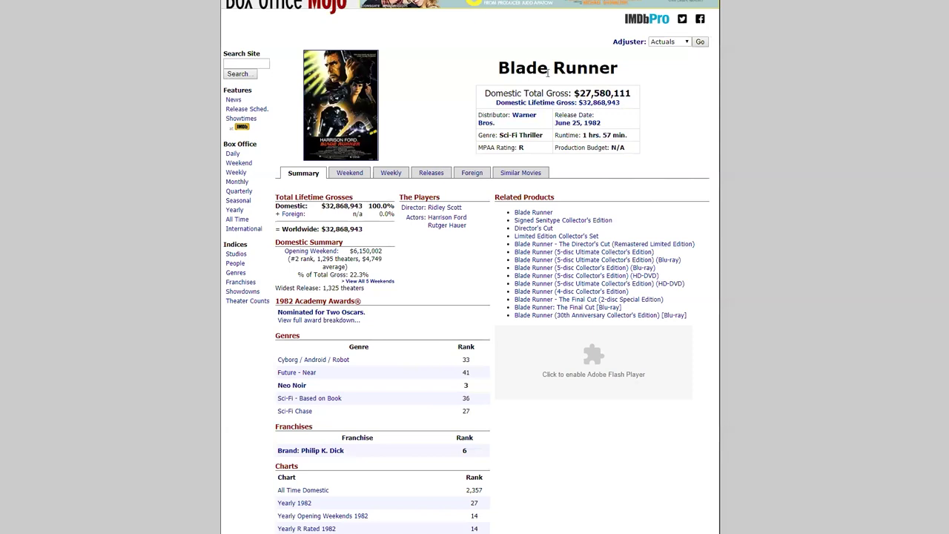
pyautogui.moveTo(580, 93); pyautogui.dragTo(632, 93)
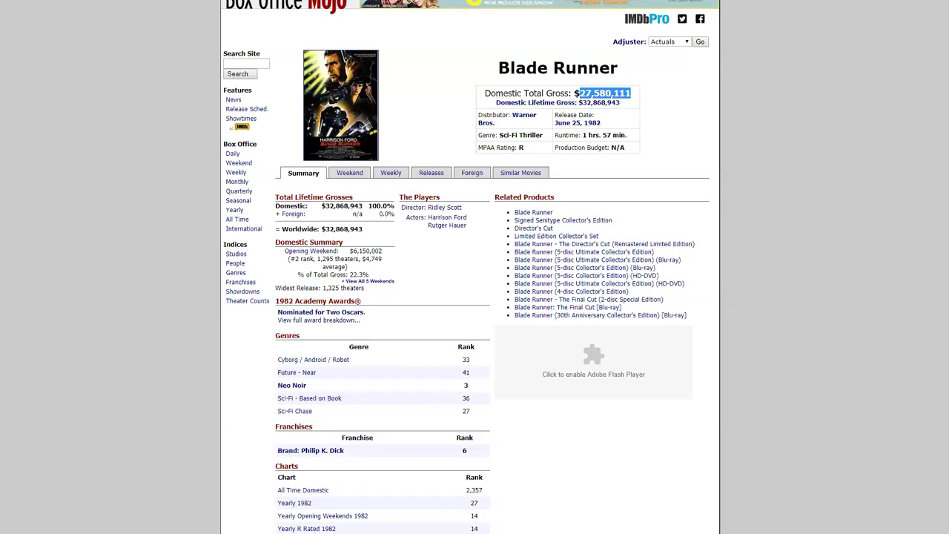
# Enter 'E.T.' in Box Office Mojo's Search Site box.
pyautogui.click(247, 63)
pyautogui.write('E')
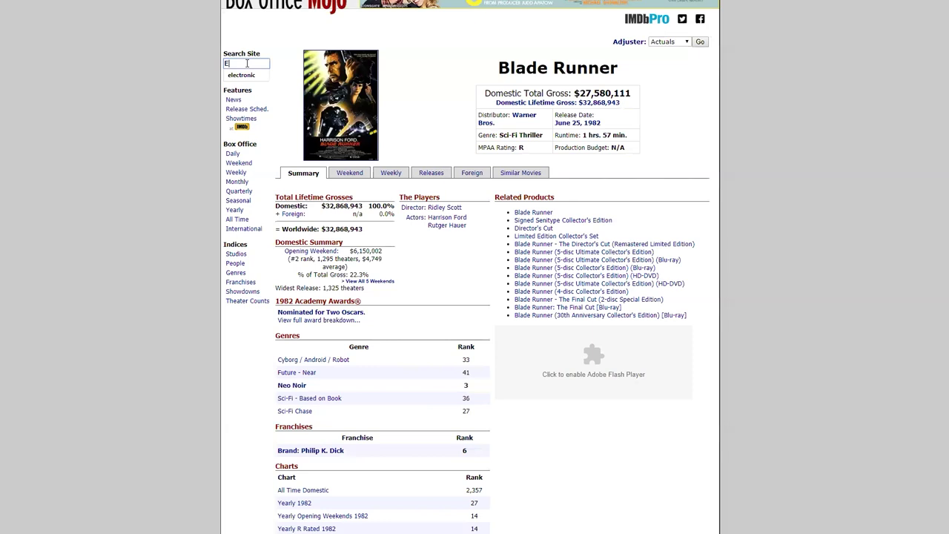
pyautogui.write('.T.')
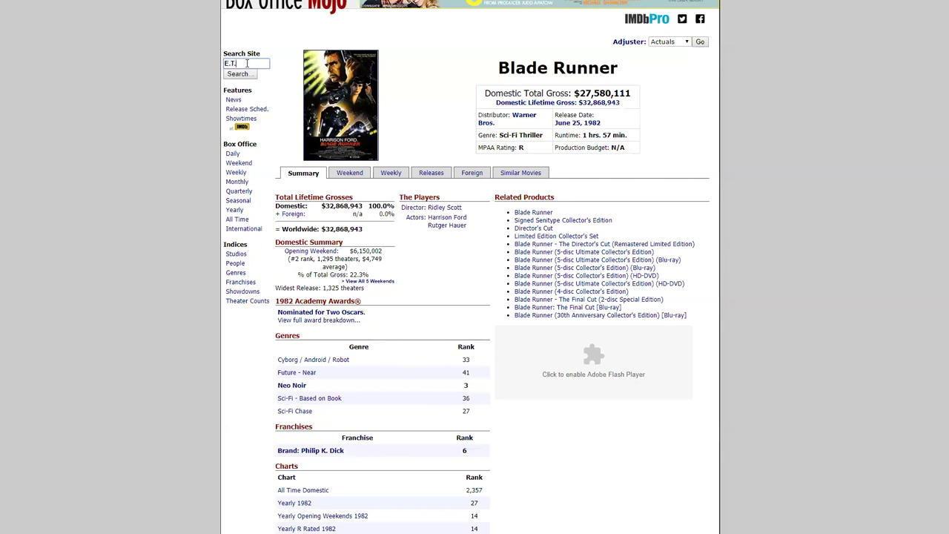
# Run the E.T. search and open the E.T.: The Extra-Terrestrial box office page.
pyautogui.press('Return')
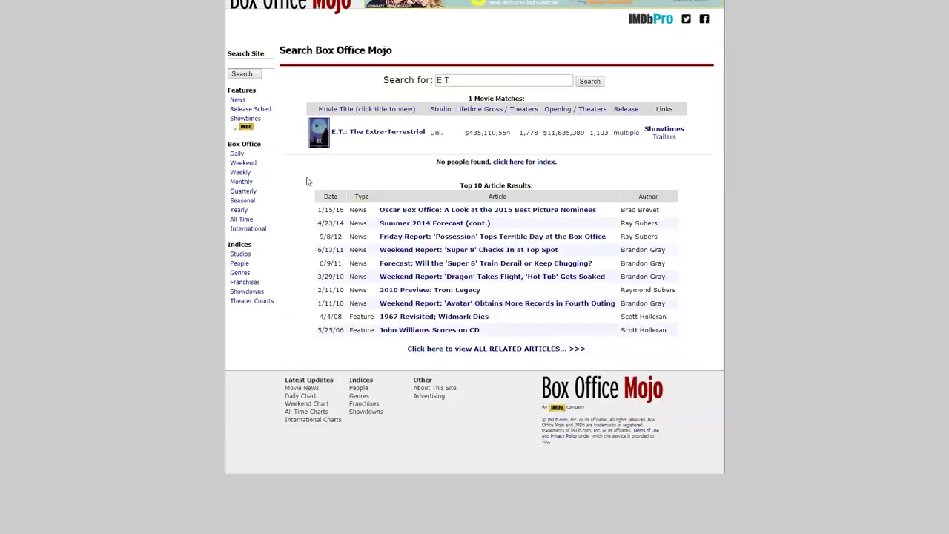
pyautogui.click(406, 138)
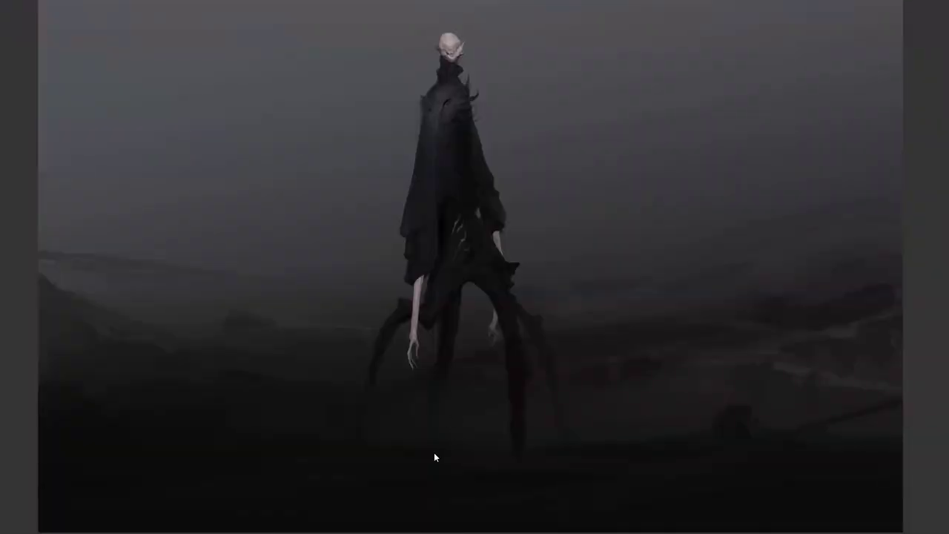
# Zoom in on the cloaked creature's upper body and pale head.
pyautogui.moveTo(459, 108); pyautogui.dragTo(453, 180)
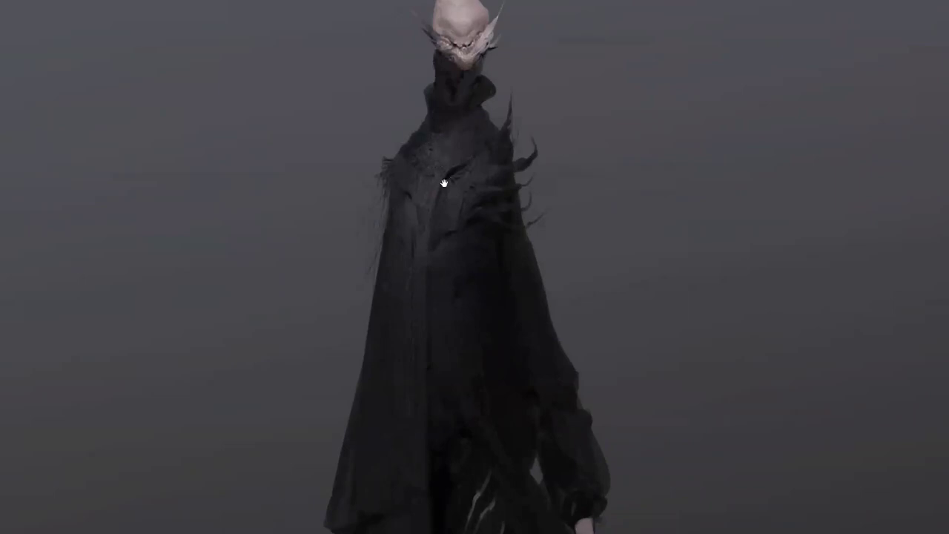
# Zoom in on the pale head and collar, sample a colour, and pan to show more cape.
pyautogui.moveTo(440, 186); pyautogui.dragTo(450, 138)
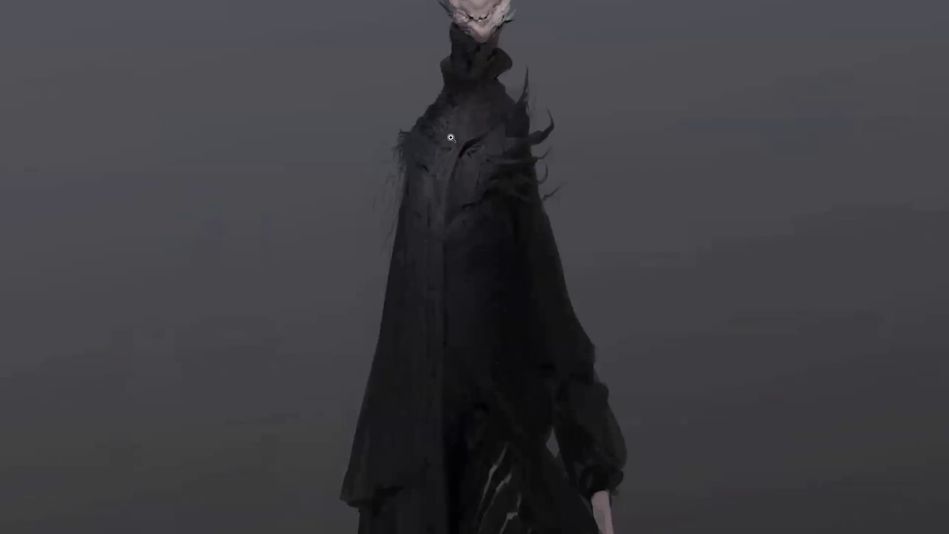
pyautogui.click(455, 158)
pyautogui.press('alt')
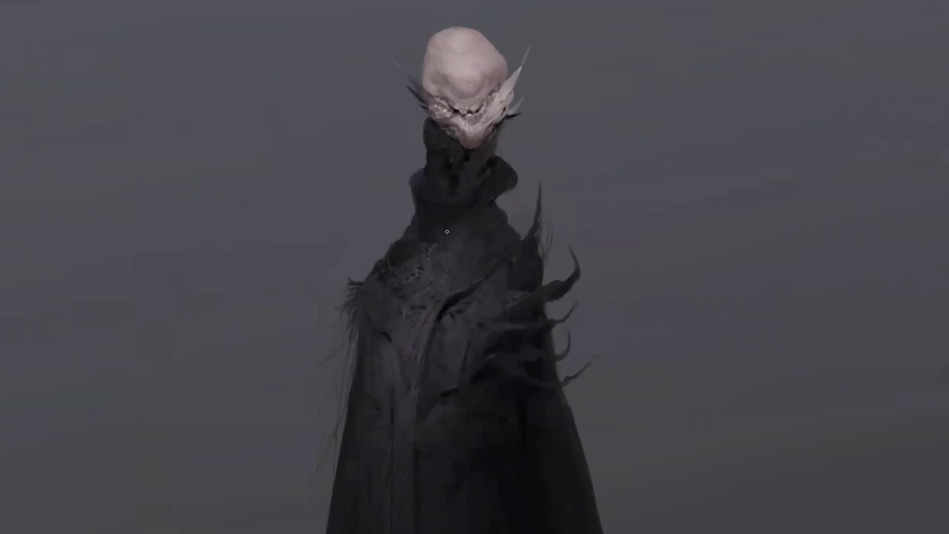
pyautogui.moveTo(455, 223); pyautogui.dragTo(456, 163)
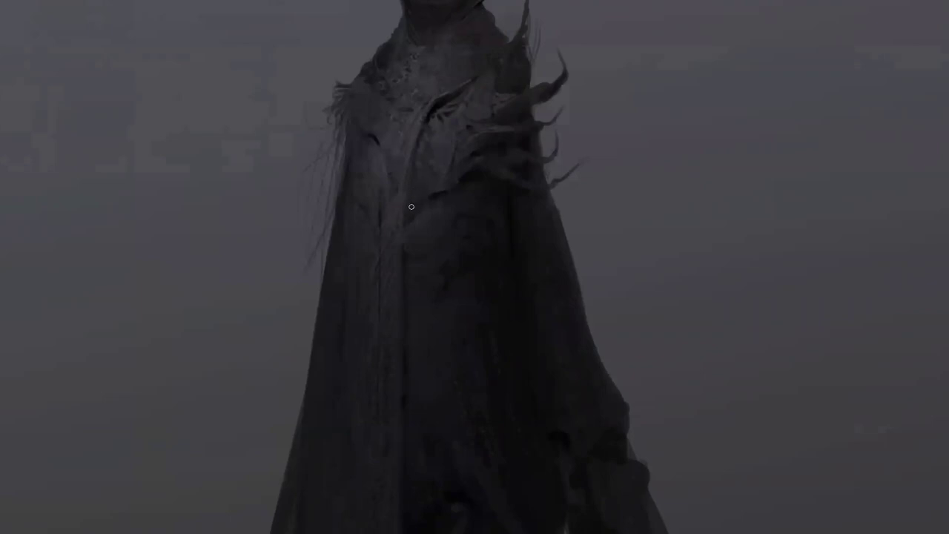
# Zoom out to the whole cloaked figure, then back in on its shoulder.
pyautogui.press('alt')
pyautogui.keyDown('alt'); pyautogui.click(435, 230); pyautogui.keyUp('alt')
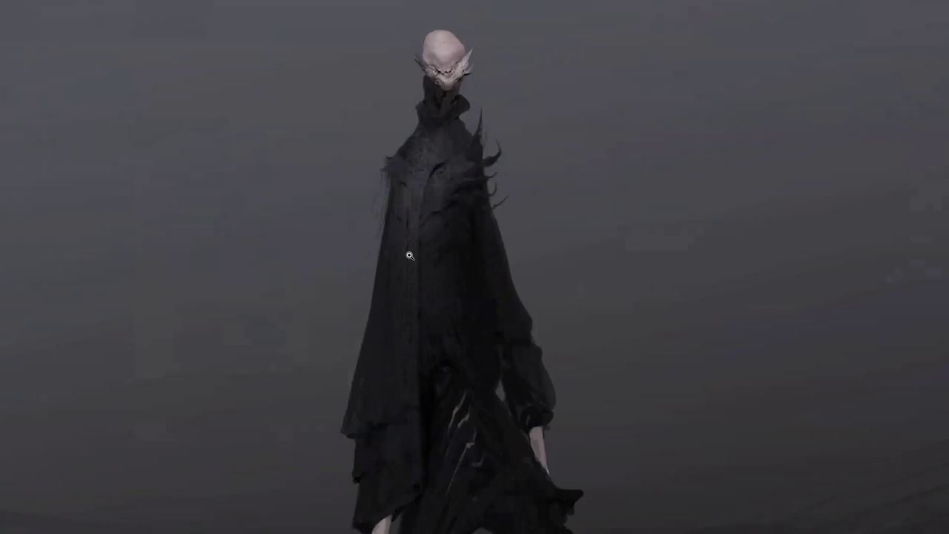
pyautogui.click(449, 176)
# Zoom in further on the creature's shoulder and then on its pale head.
pyautogui.click(450, 175)
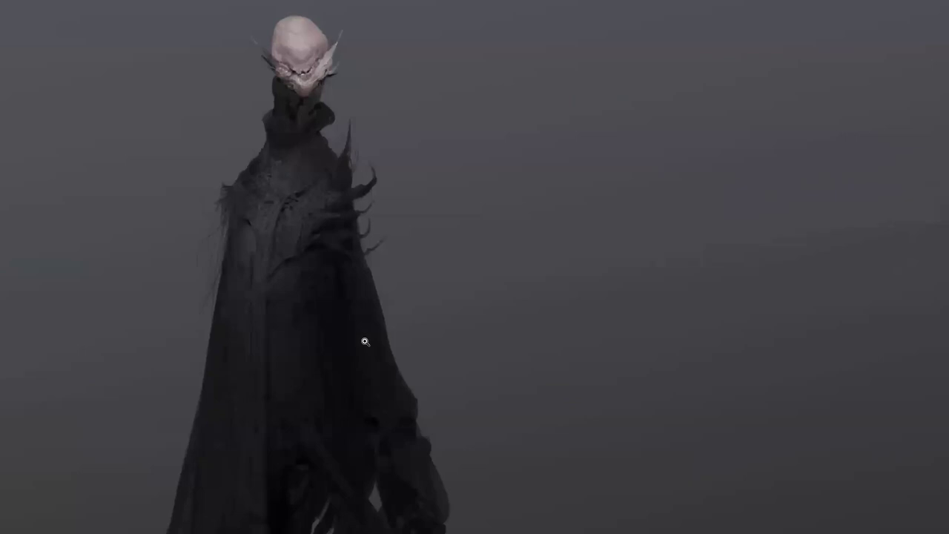
pyautogui.click(305, 46)
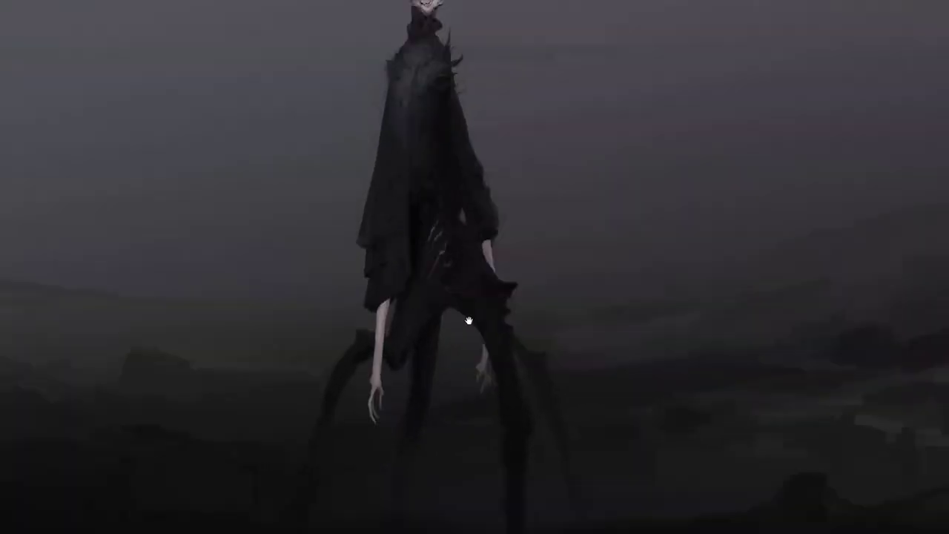
pyautogui.scroll(3, 436, 274)
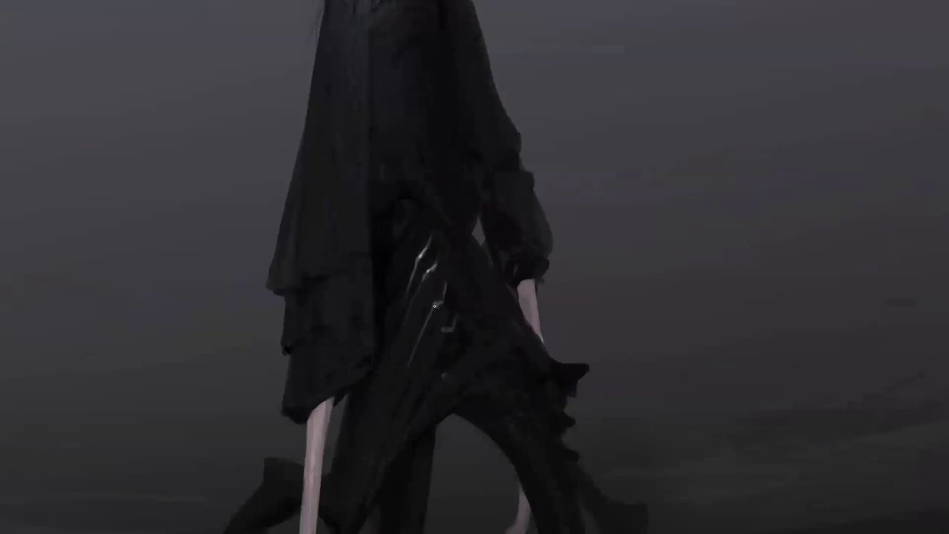
pyautogui.scroll(-3, 449, 392)
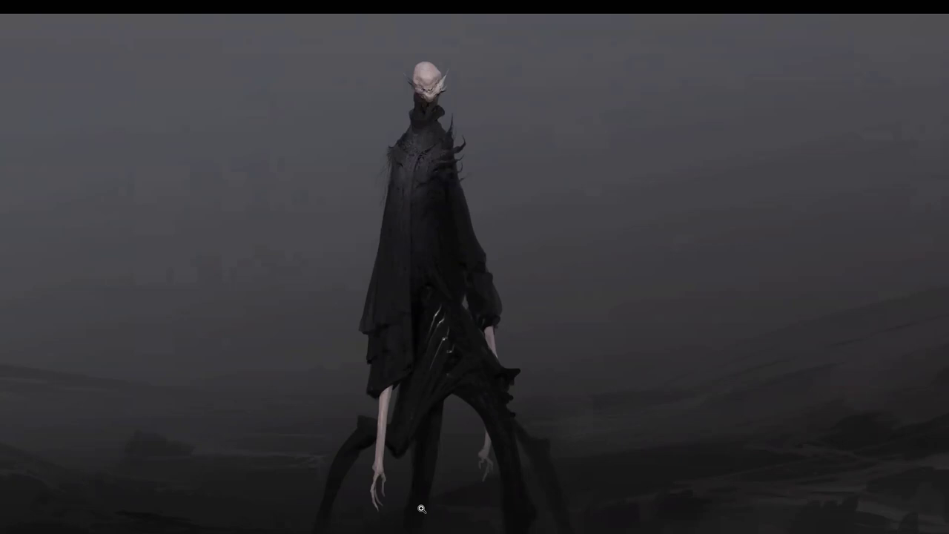
# Zoom in two steps on the cloak and torso, then scroll-zoom around the waist buckle.
pyautogui.click(448, 318)
pyautogui.click(418, 292)
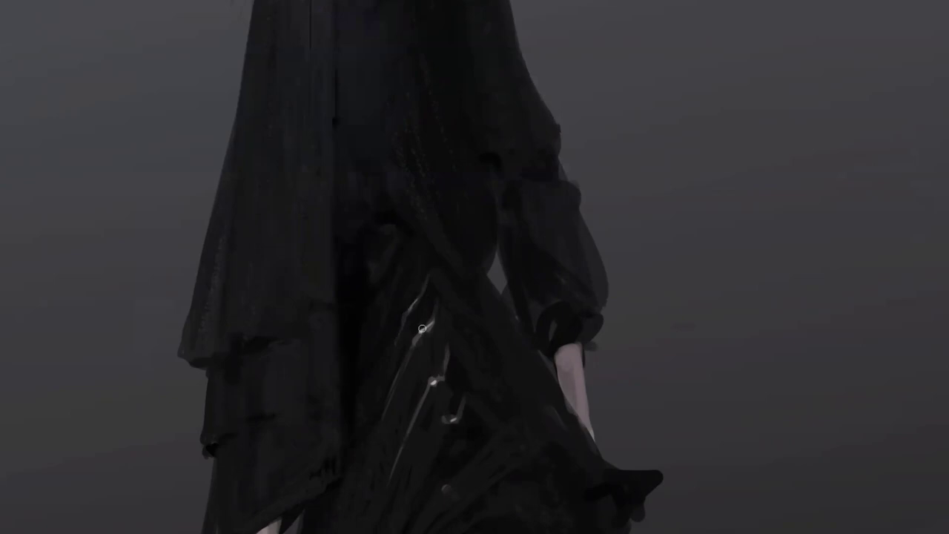
pyautogui.scroll(-4, 428, 332)
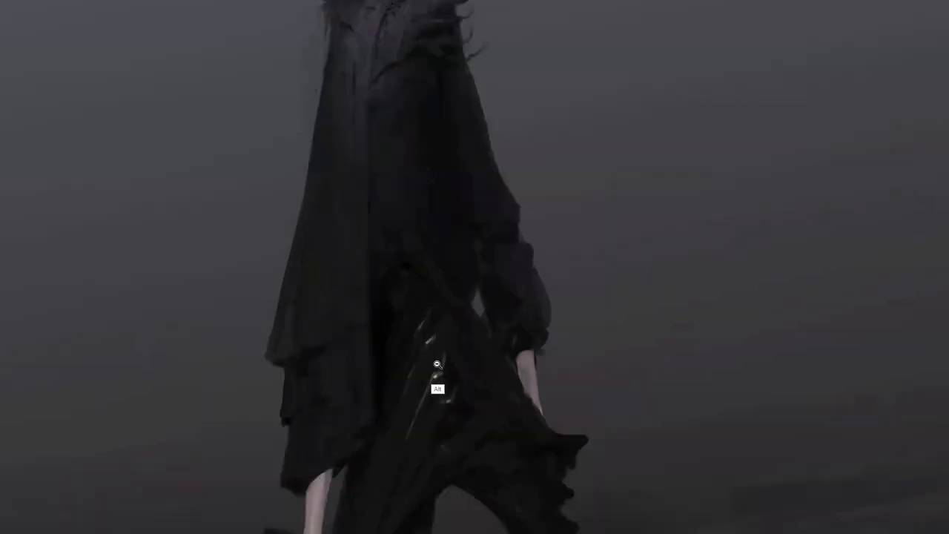
pyautogui.scroll(1, 445, 347)
pyautogui.scroll(2, 445, 347)
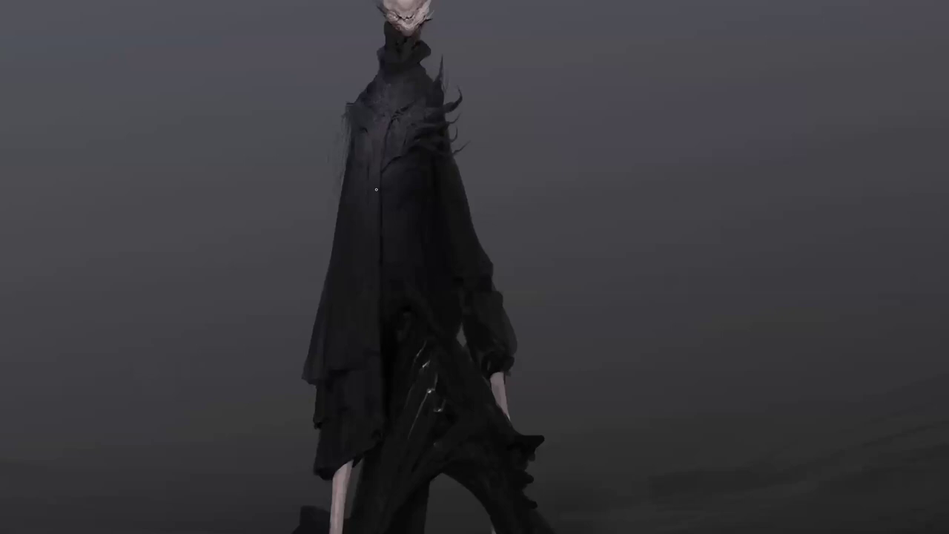
# Hide the panels and zoom out to view the entire painting of the cloaked creature.
pyautogui.keyDown('alt'); pyautogui.click(492, 204); pyautogui.keyUp('alt')
pyautogui.press('Tab')
pyautogui.press('Tab')
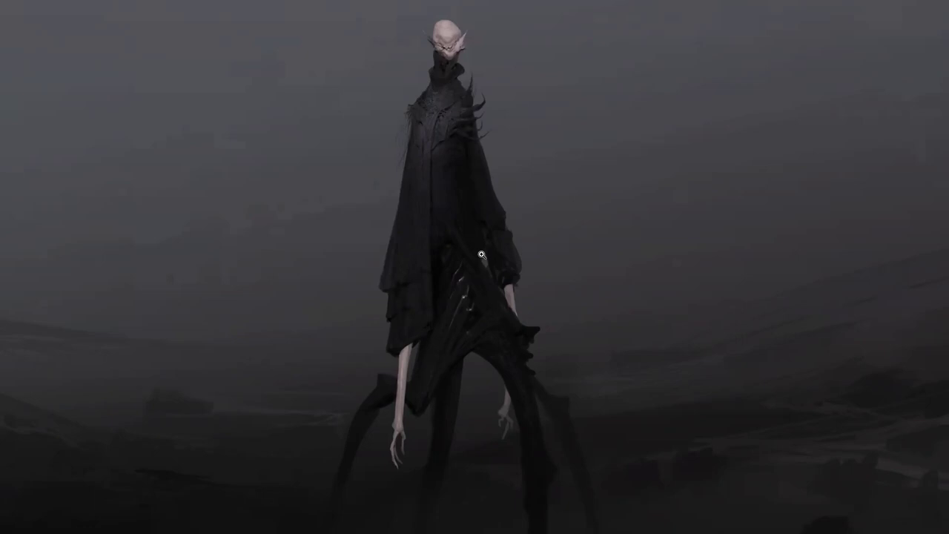
pyautogui.scroll(-1, 490, 272)
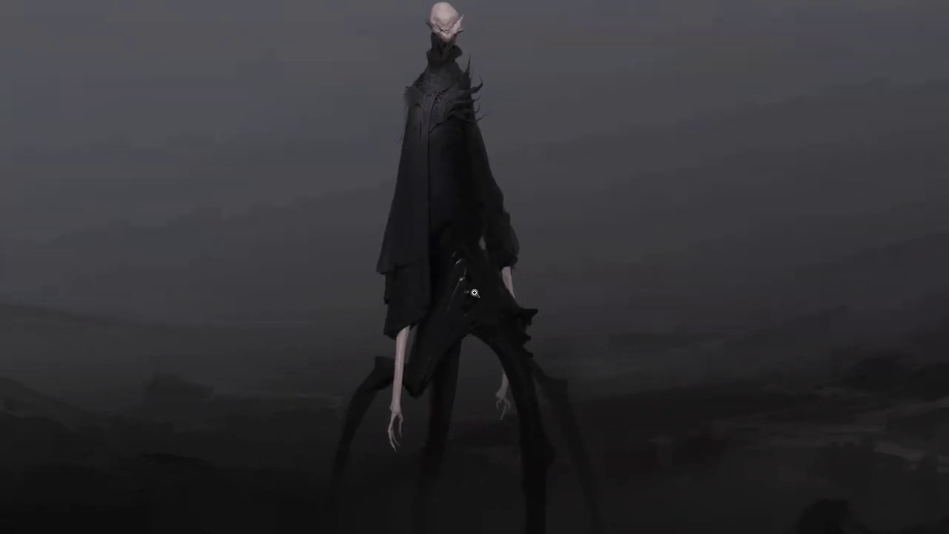